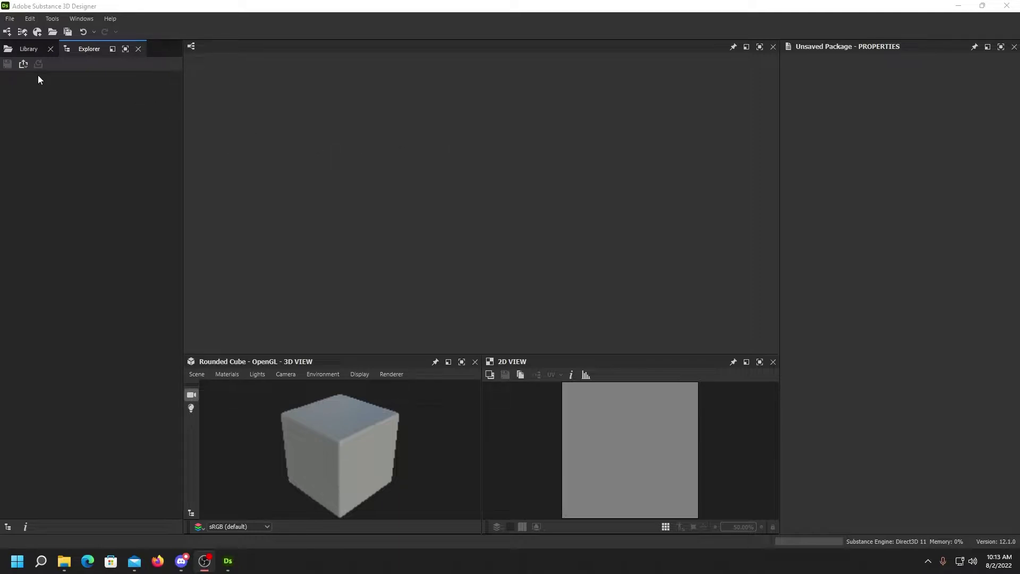
- Create a new Substance graph named GridBox in a new package, using the Metallic Roughness template
left_click(10, 22)
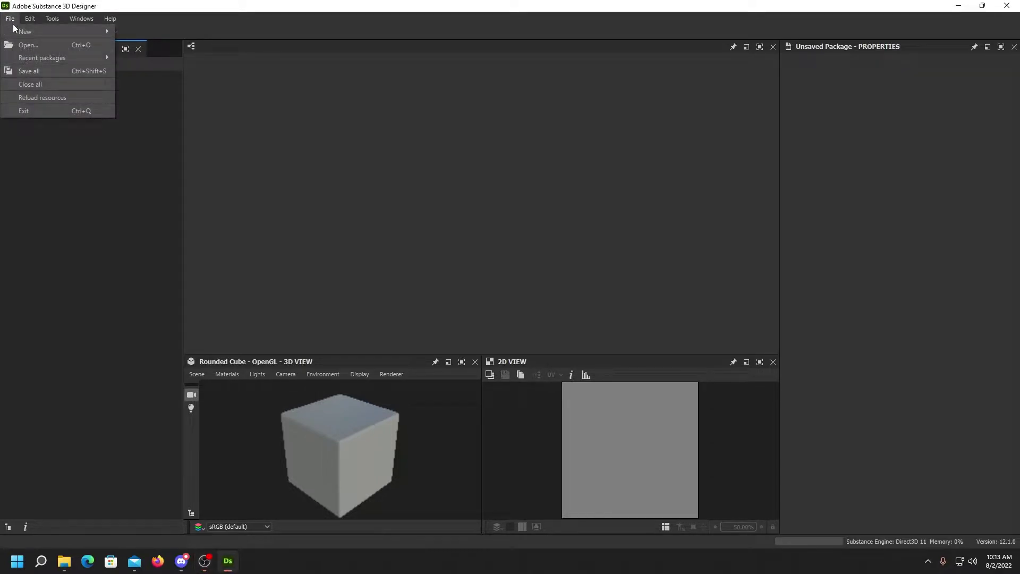
mouse_move(21, 30)
left_click(146, 33)
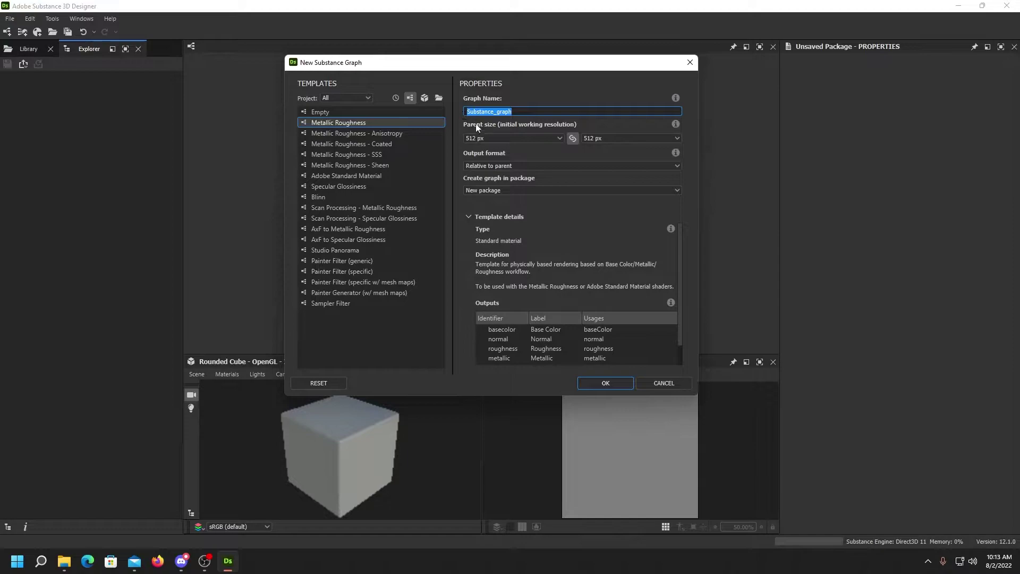
left_click_drag(510, 67, 490, 68)
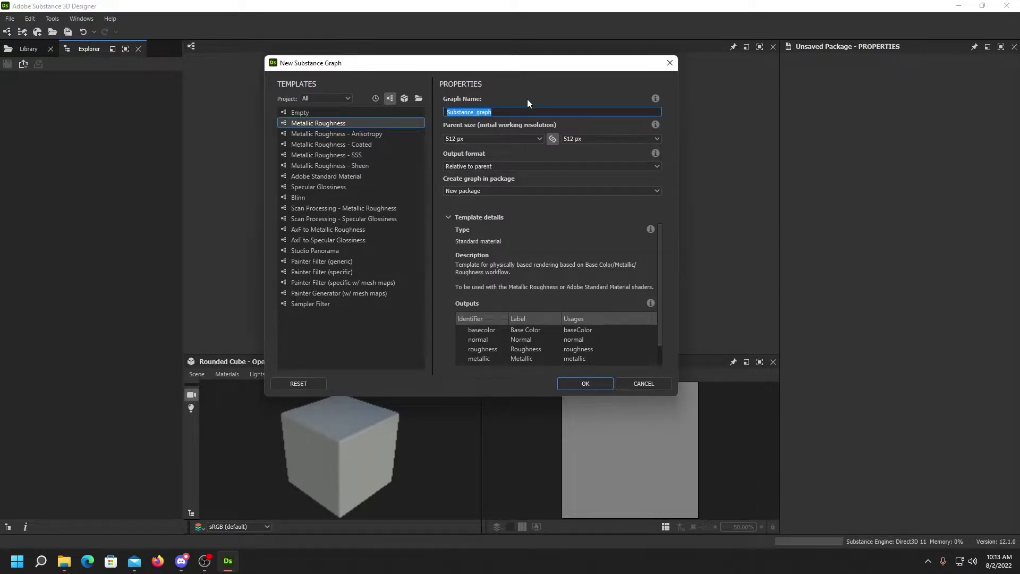
type("GridBox")
left_click(574, 384)
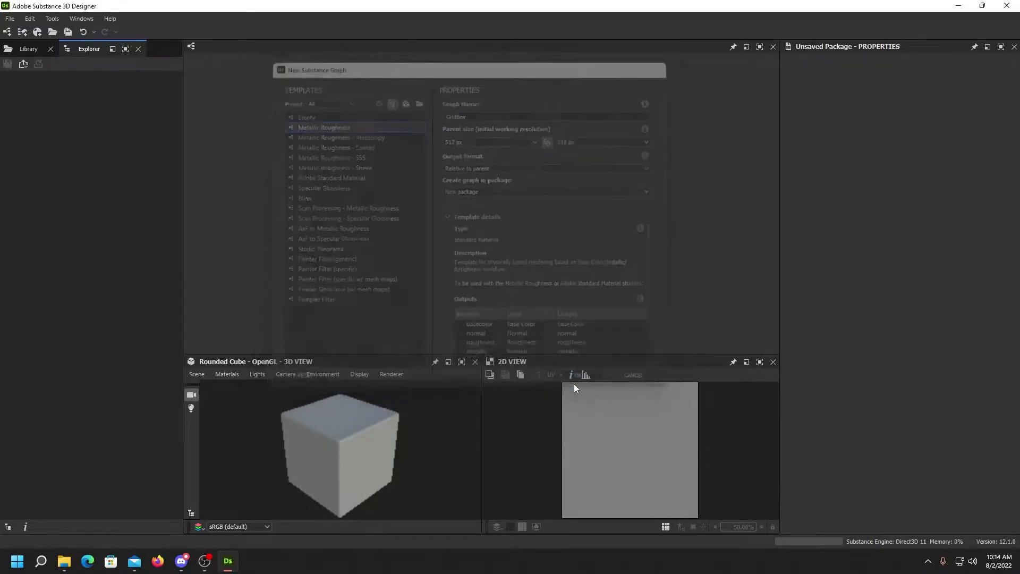
- Delete the Normal output node together with the Normal node feeding it
middle_click_drag(576, 141, 560, 171)
scroll(551, 133, "down", 1)
scroll(562, 181, "up", 1)
scroll(567, 155, "down", 1)
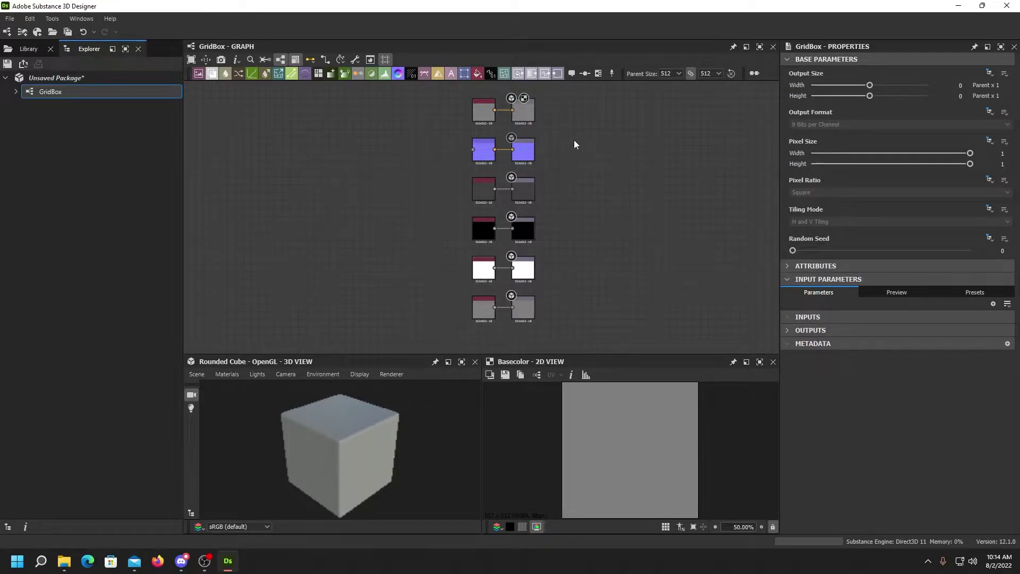
scroll(573, 139, "up", 1)
middle_click_drag(569, 140, 644, 187)
scroll(597, 209, "up", 2)
scroll(604, 257, "up", 1)
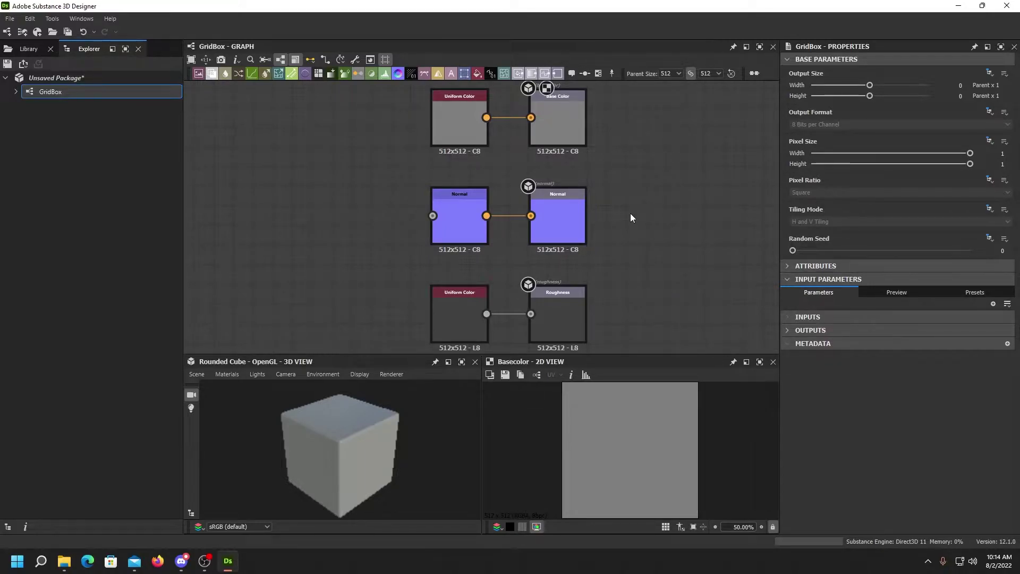
left_click_drag(613, 215, 402, 212)
key("Delete")
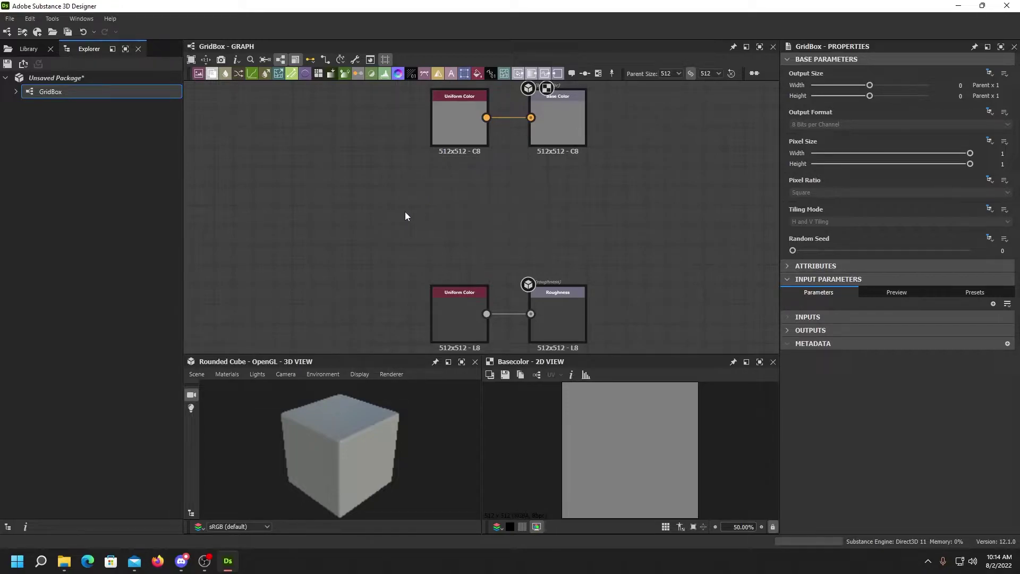
- Delete the Metallic output node and its connected Uniform Color node
scroll(588, 209, "down", 3)
middle_click_drag(616, 268, 617, 248)
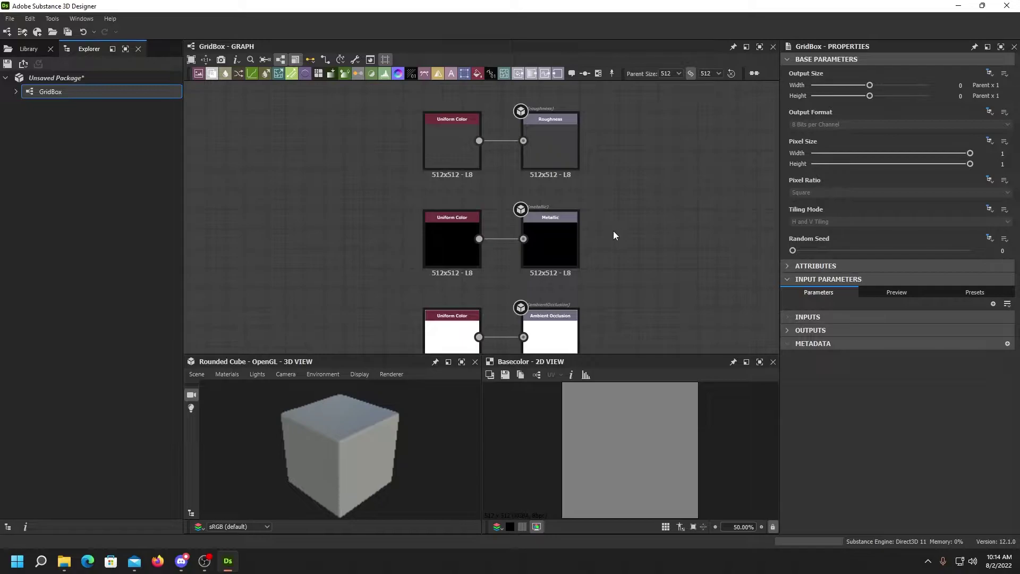
left_click_drag(613, 230, 383, 230)
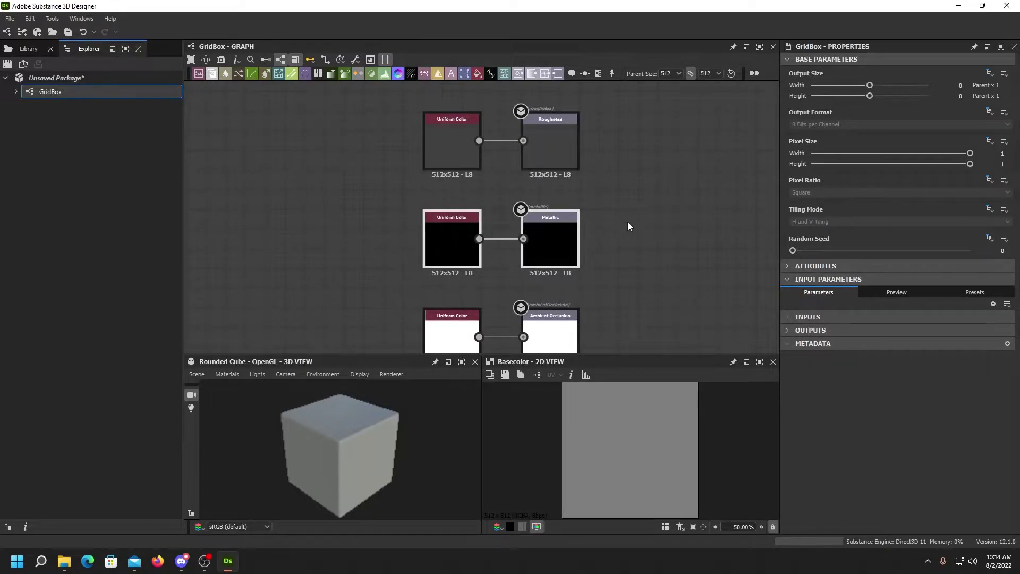
key("Delete")
- Delete the Ambient Occlusion and Height output nodes along with their connected Uniform Color nodes
middle_click_drag(611, 284, 592, 155)
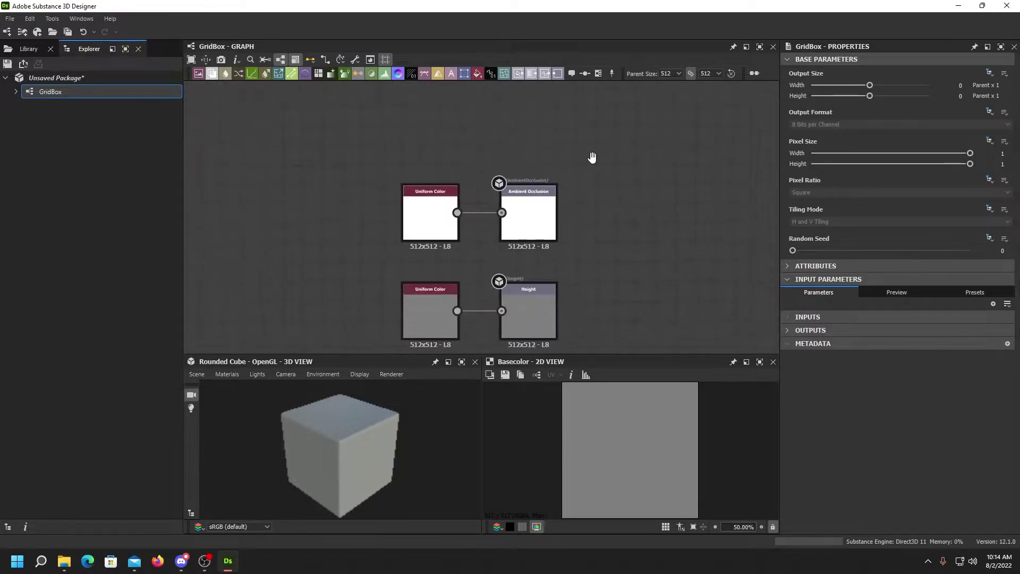
left_click_drag(591, 207, 404, 207)
key("Delete")
middle_click_drag(579, 271, 584, 236)
left_click_drag(585, 236, 373, 246)
key("Delete")
- Start exposing the Output Color of the Uniform Color node feeding Roughness as a new graph input
middle_click_drag(578, 187, 568, 324)
mouse_move(525, 212)
middle_mouse_down()
mouse_move(526, 334)
mouse_move(544, 331)
middle_mouse_up()
middle_click_drag(593, 180, 606, 229)
scroll(608, 232, "down", 2)
left_click_drag(455, 259, 565, 241)
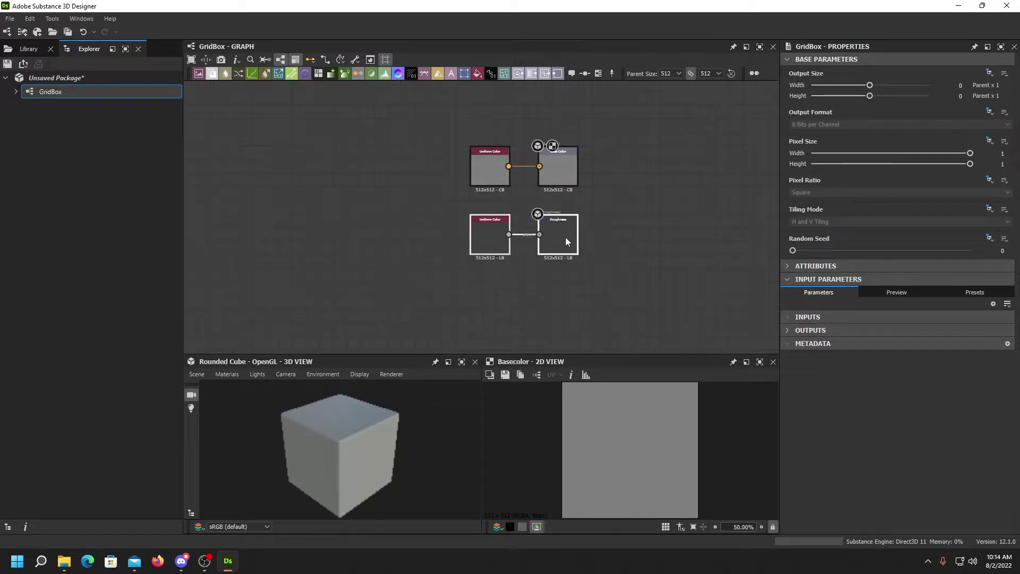
scroll(610, 198, "up", 2)
middle_click_drag(550, 157, 556, 199)
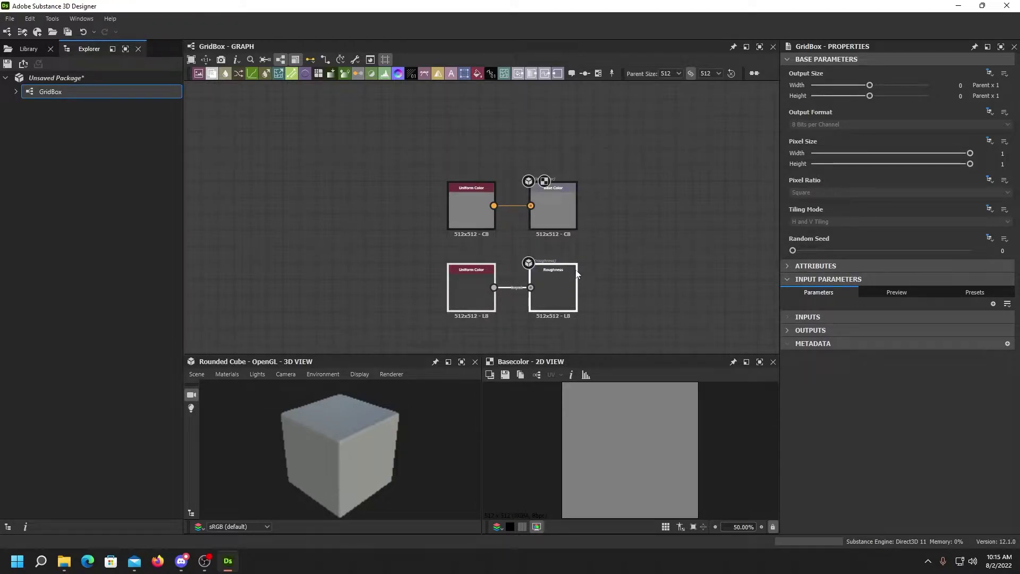
scroll(601, 237, "up", 3)
scroll(632, 218, "up", 3)
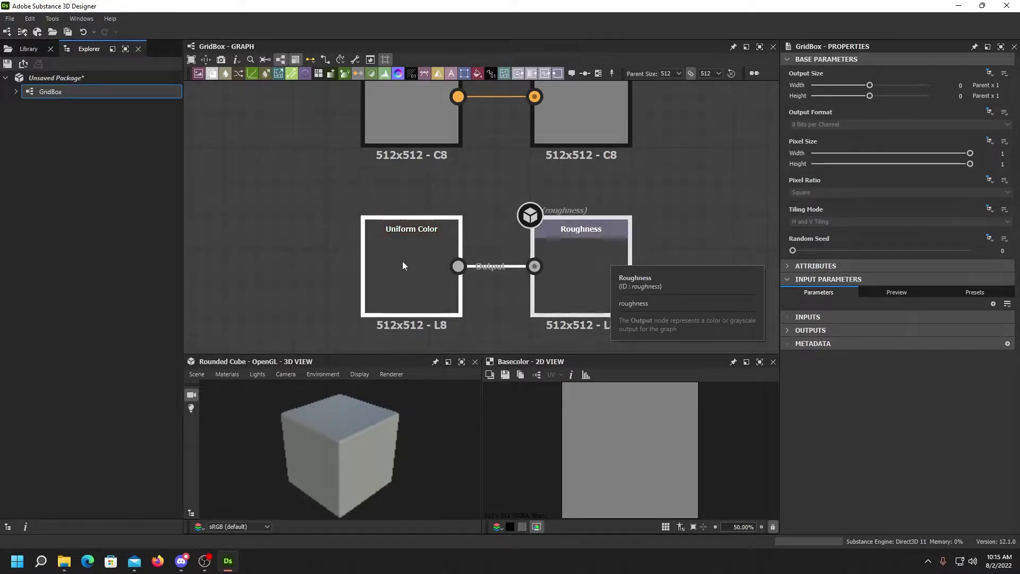
left_click(409, 246)
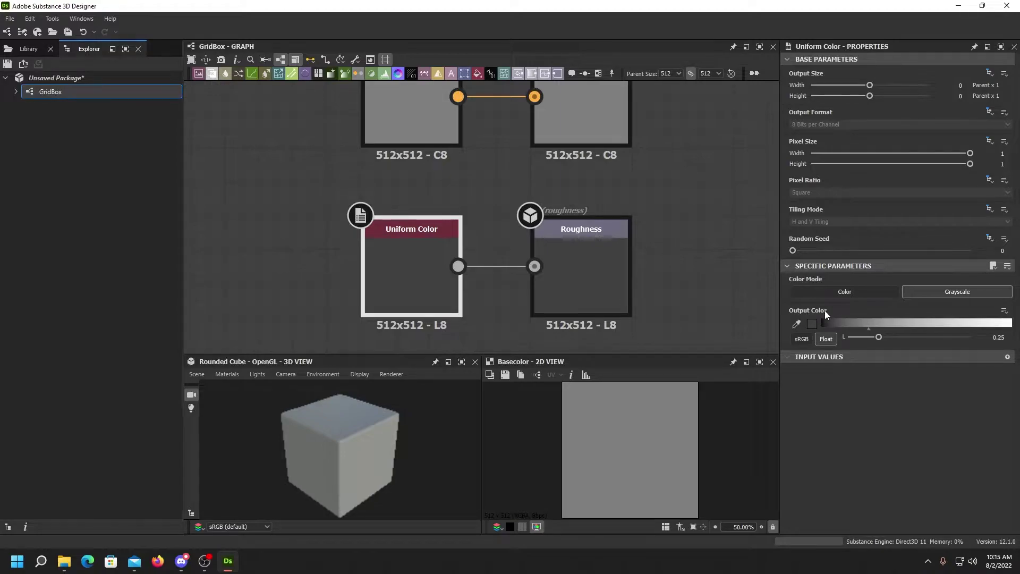
left_click(1005, 312)
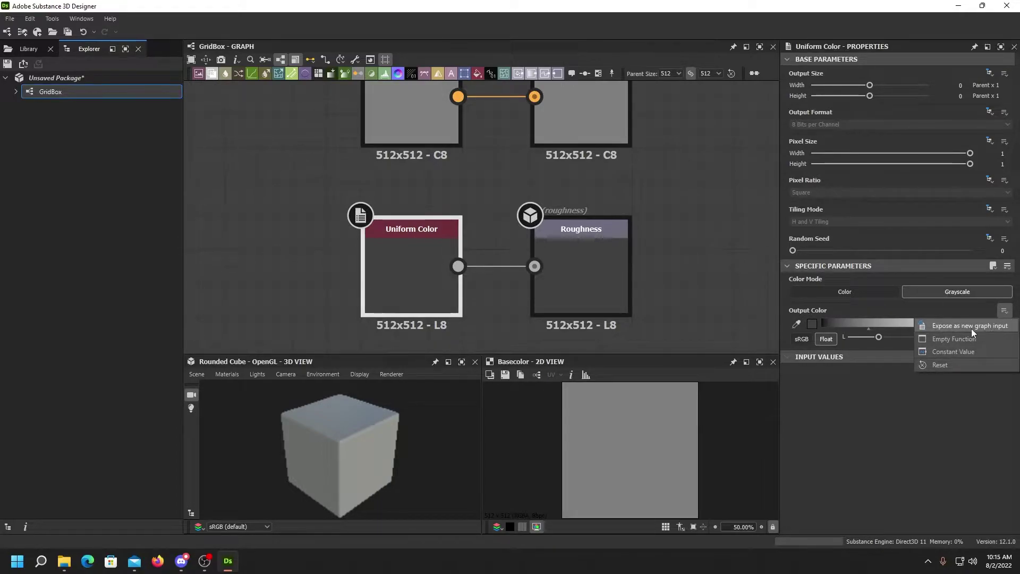
left_click(945, 327)
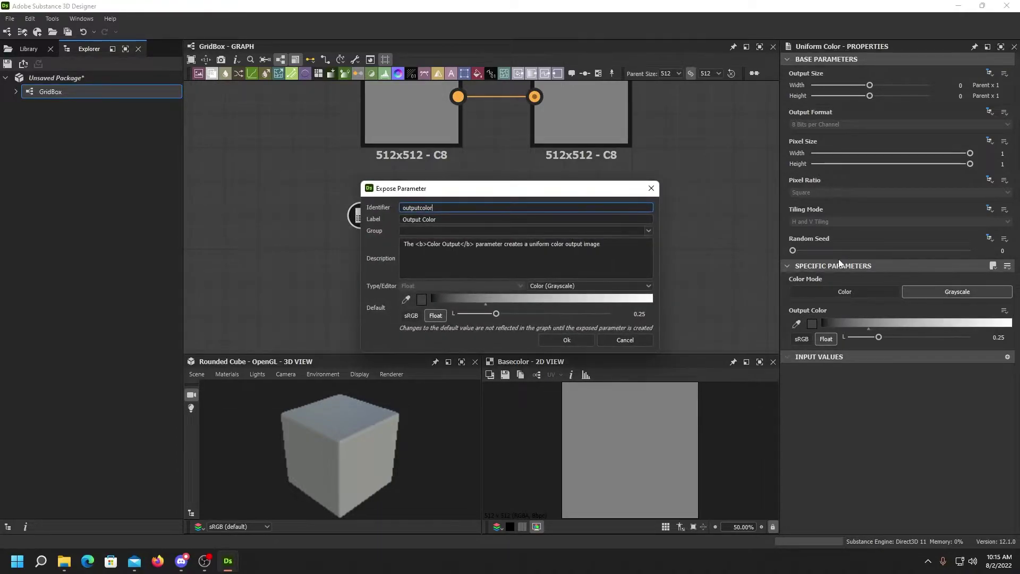
- Set both the identifier and the label of the exposed parameter to Roughness
left_click_drag(476, 194, 505, 159)
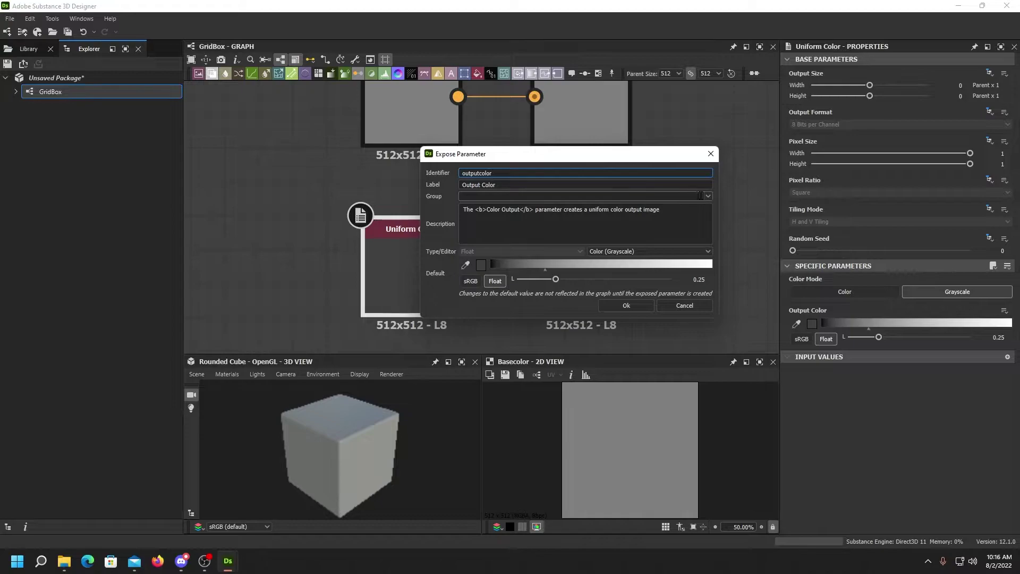
left_click_drag(519, 159, 486, 164)
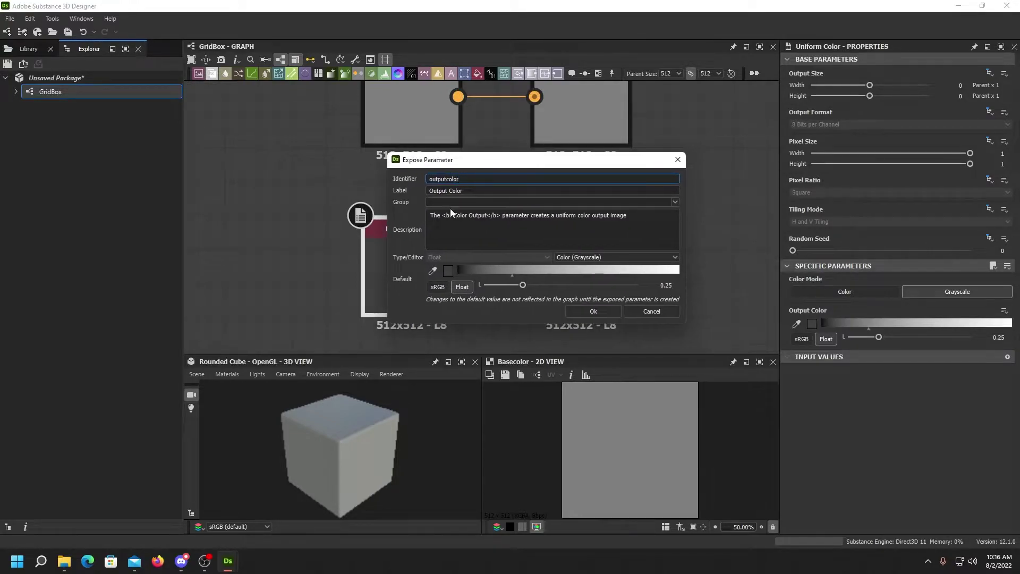
left_click(440, 201)
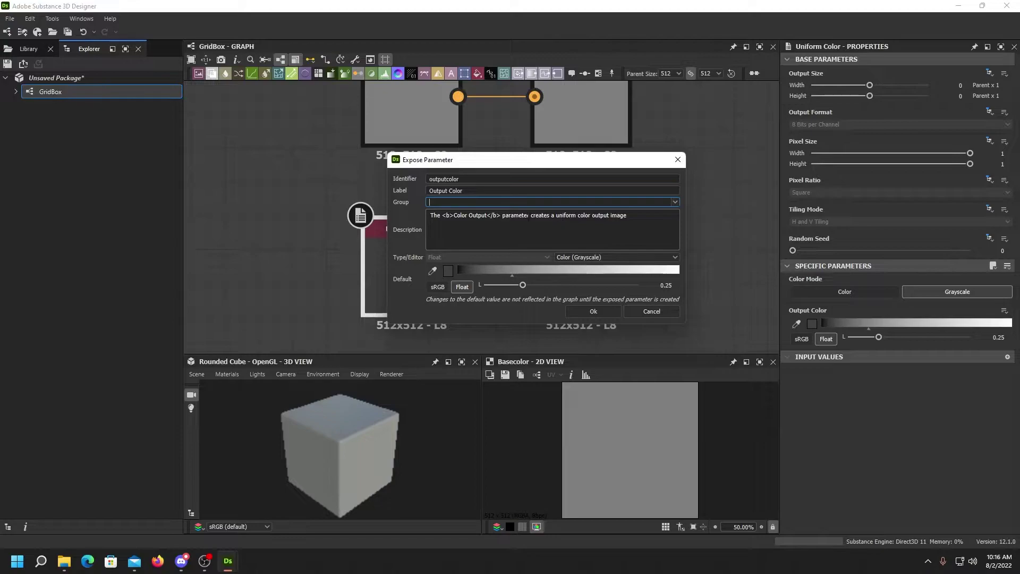
left_click(634, 218)
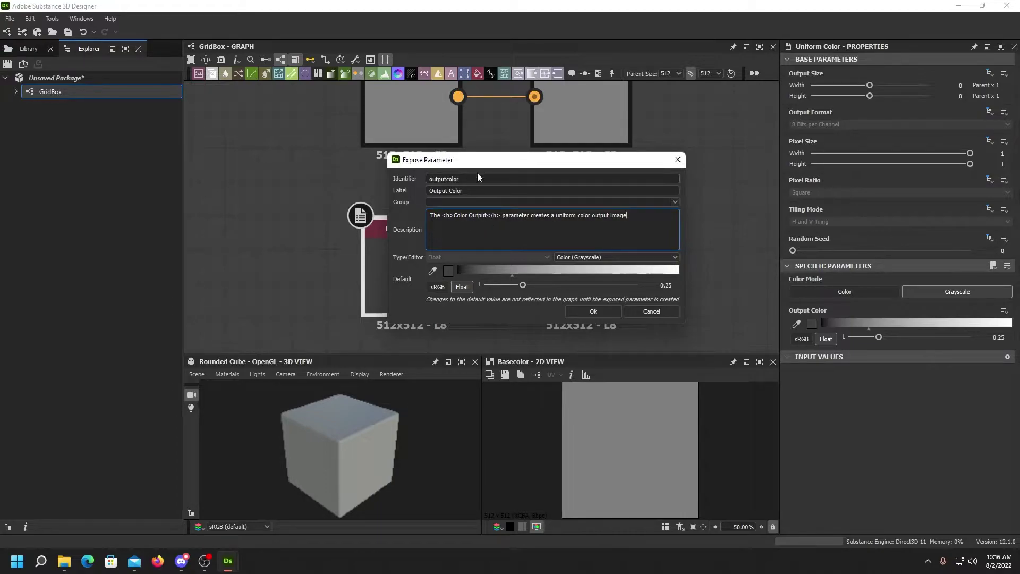
left_click_drag(467, 163, 555, 171)
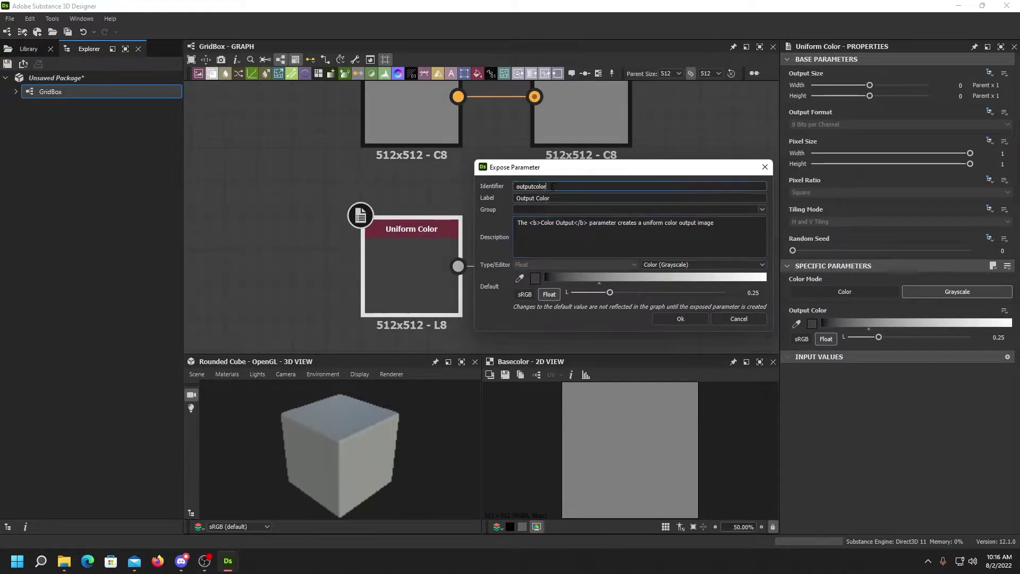
type("R")
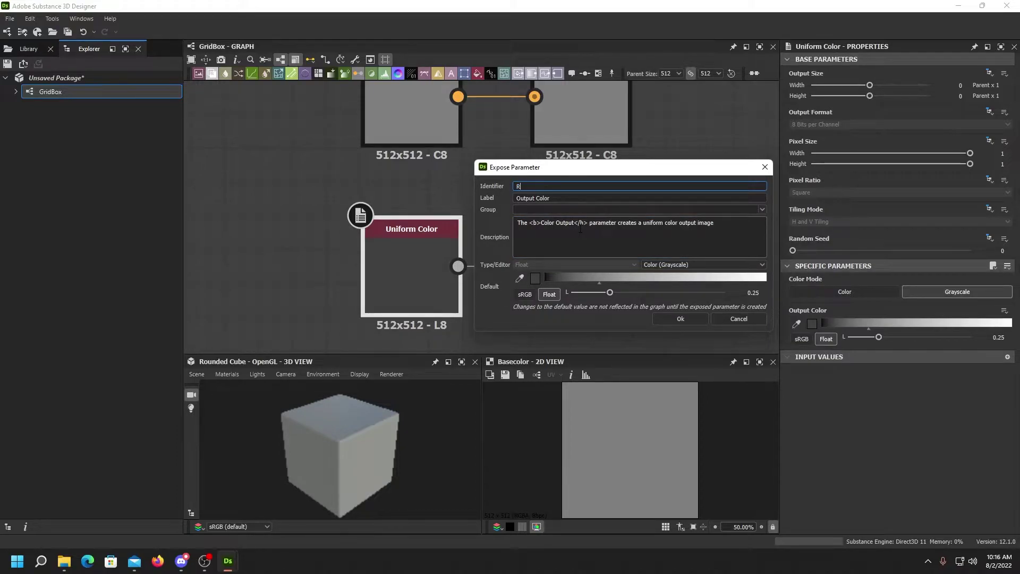
type("oughness")
key("Tab")
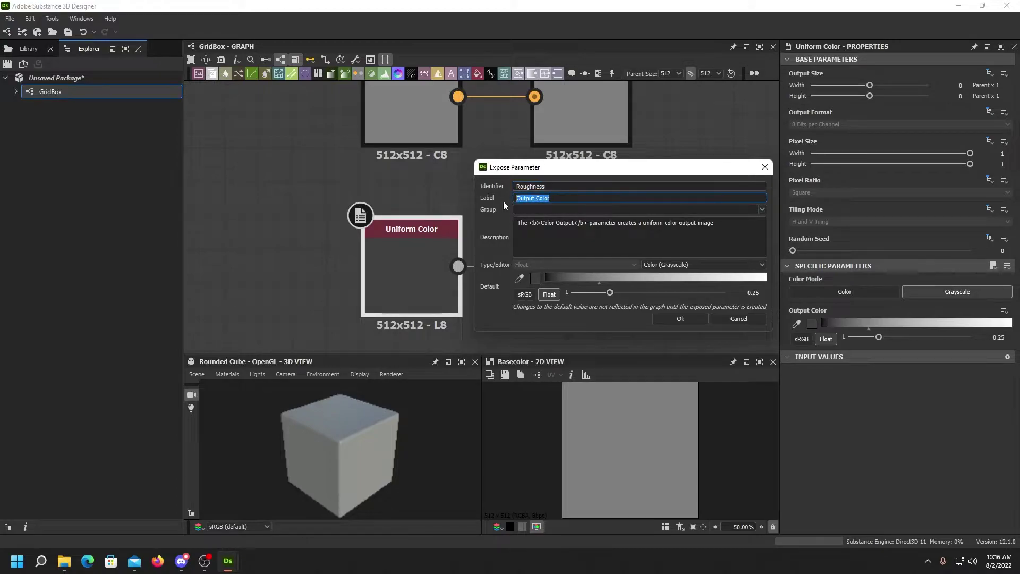
type("Roughness")
left_click(559, 257)
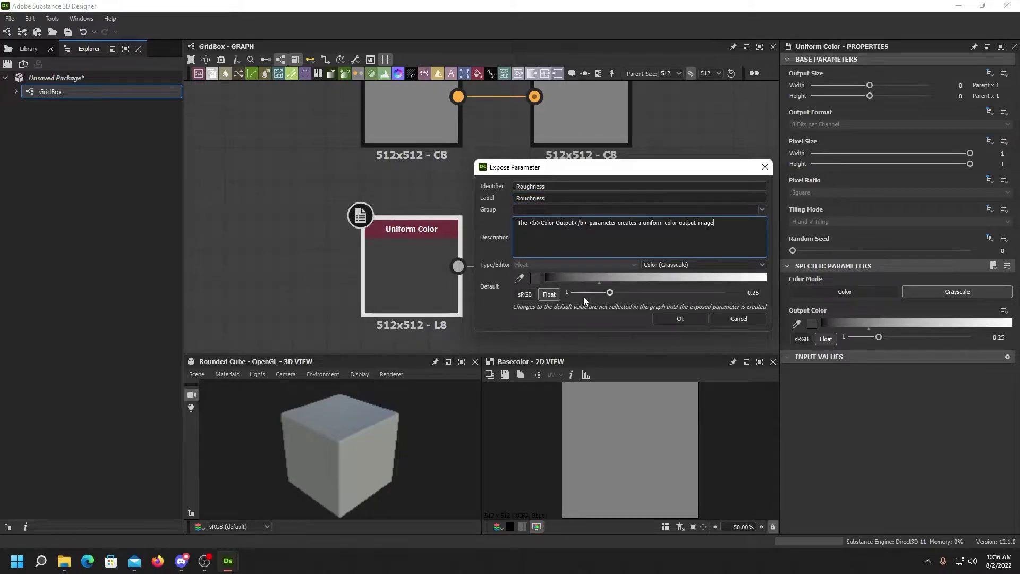
- Set the exposed parameter's default value to 0.8 and create the parameter
double_click(753, 293)
key("BackSpace")
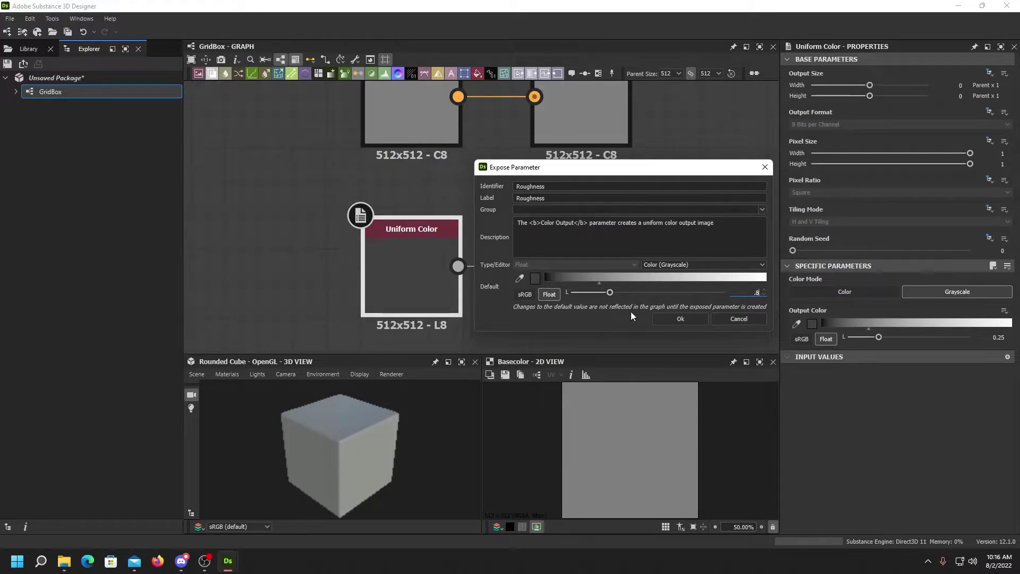
key("Tab")
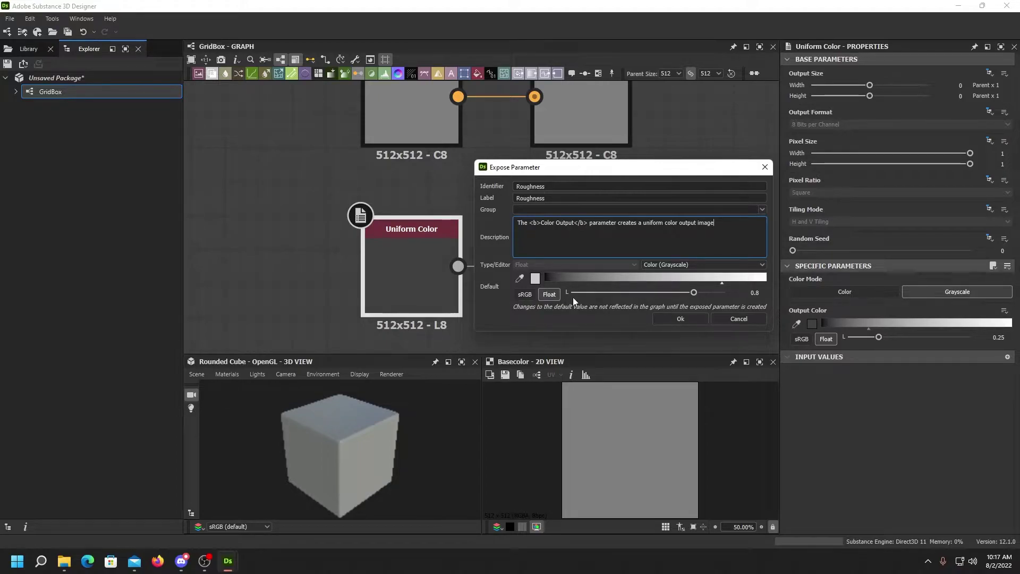
left_click(678, 319)
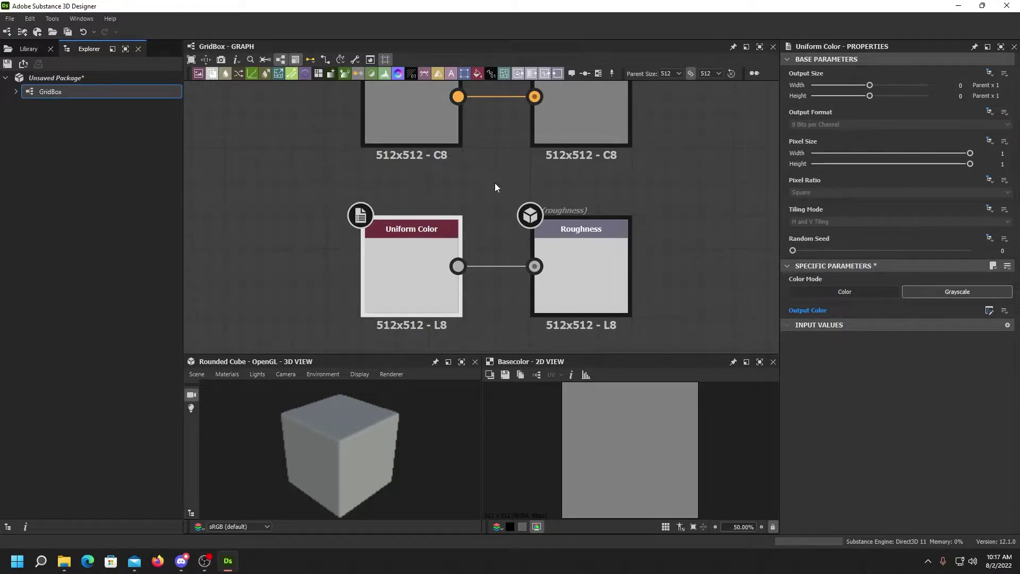
- Inspect the settings of the exposed Roughness parameter among the GridBox graph's input parameters
left_click(445, 172)
left_click(68, 79)
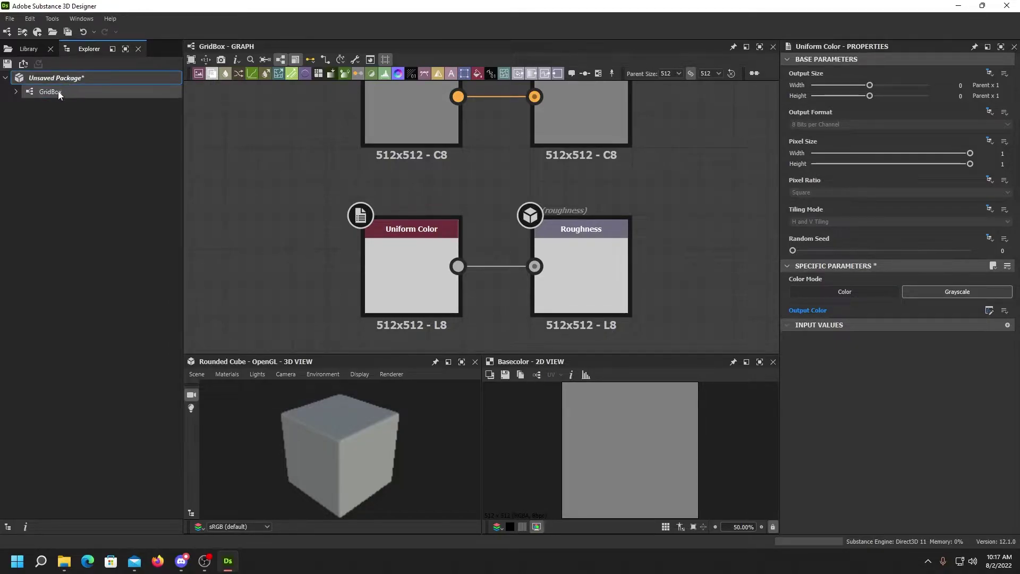
left_click(58, 91)
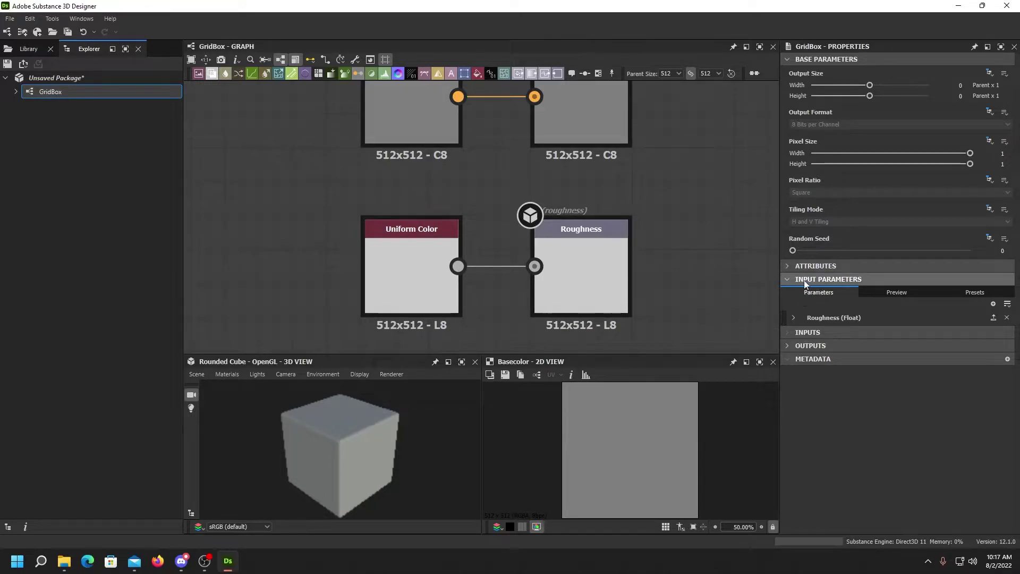
left_click(793, 317)
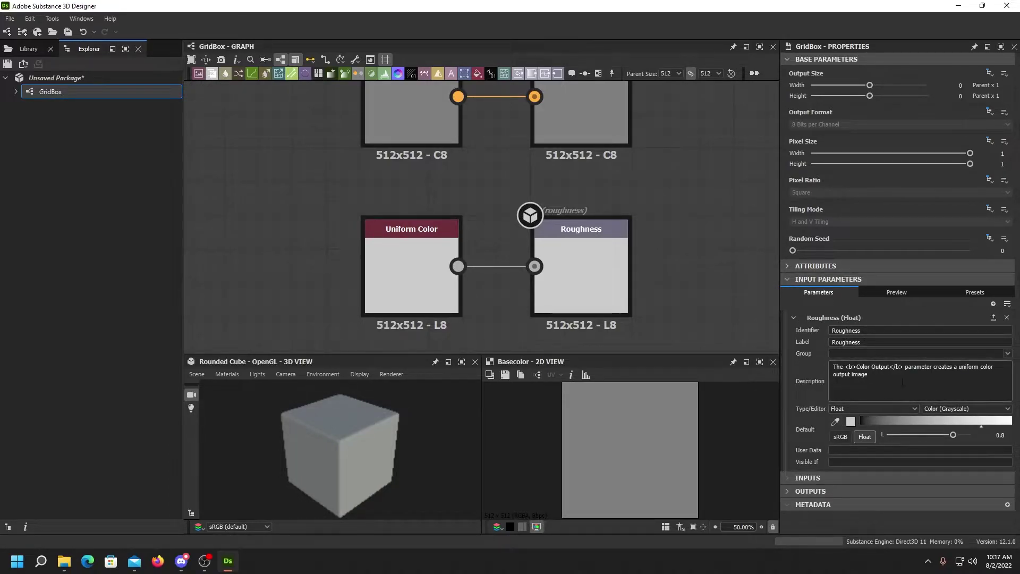
left_click(787, 282)
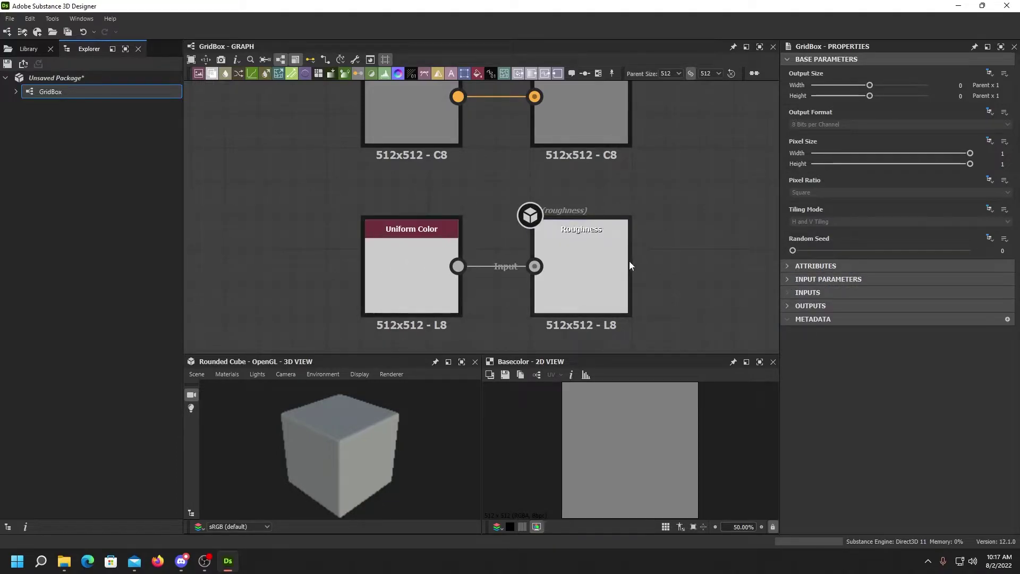
- Delete the Uniform Color node feeding the Base Color output
middle_click_drag(476, 181, 581, 259)
scroll(546, 260, "down", 1)
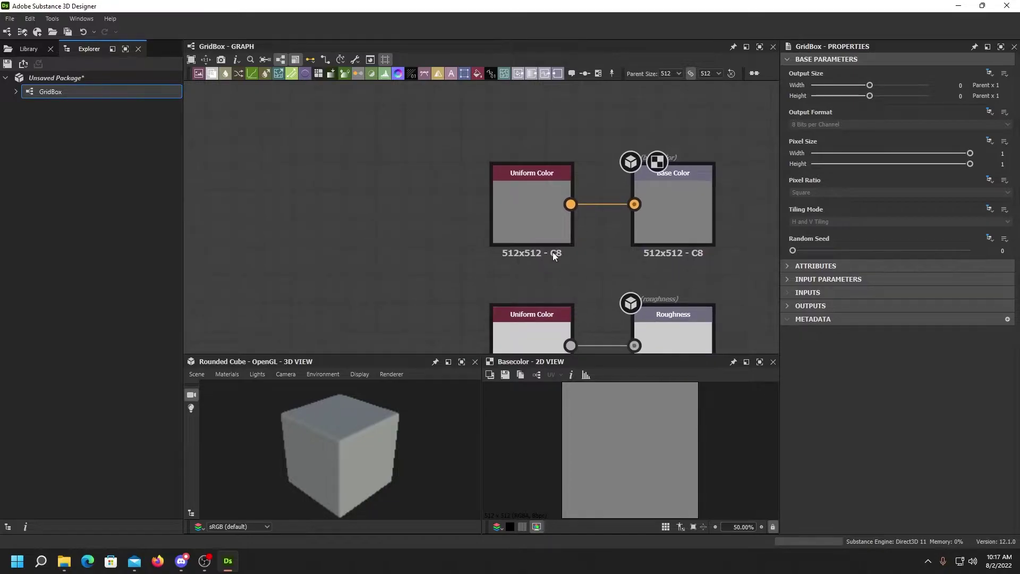
left_click(528, 211)
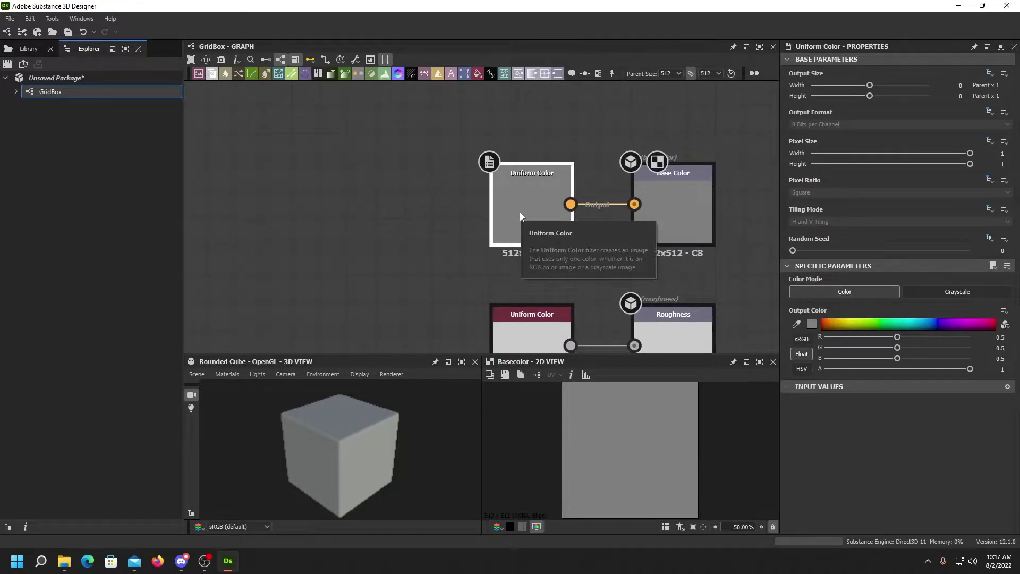
key("Delete")
scroll(472, 194, "down", 4)
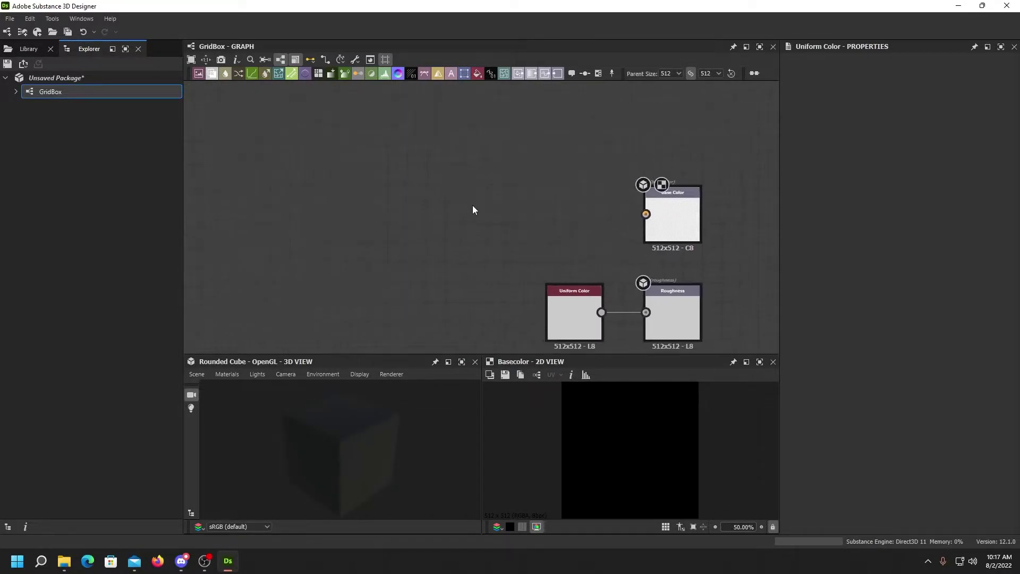
middle_click_drag(434, 198, 489, 224)
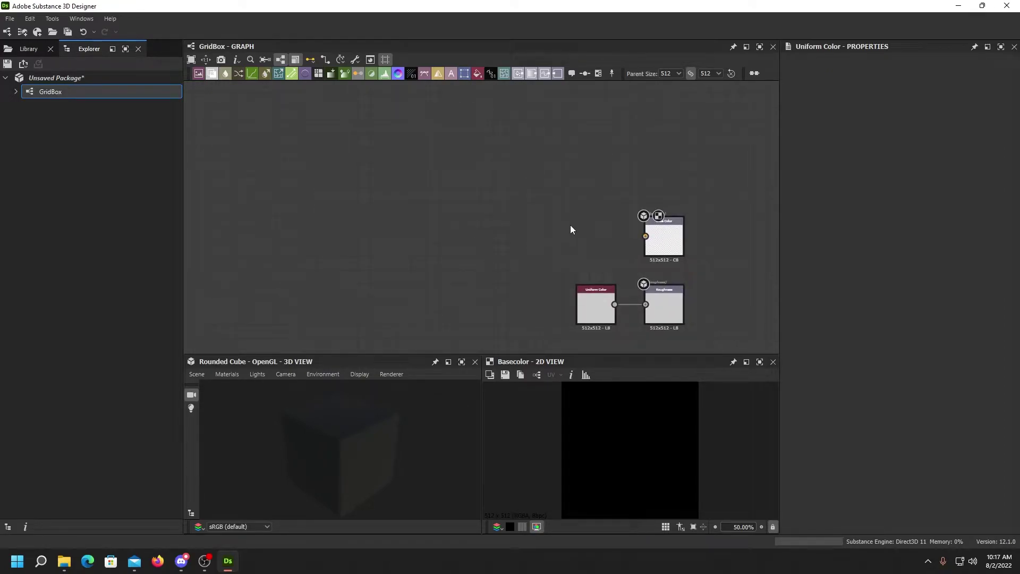
- Find the Shape pattern in the library and add it to an empty area of the GridBox graph
middle_click_drag(415, 222, 519, 229)
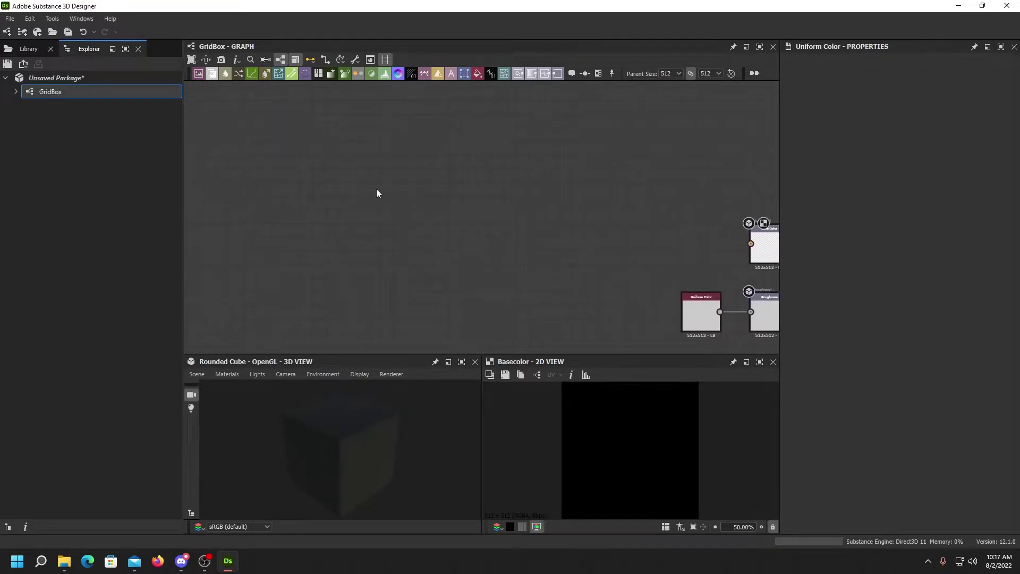
left_click(28, 48)
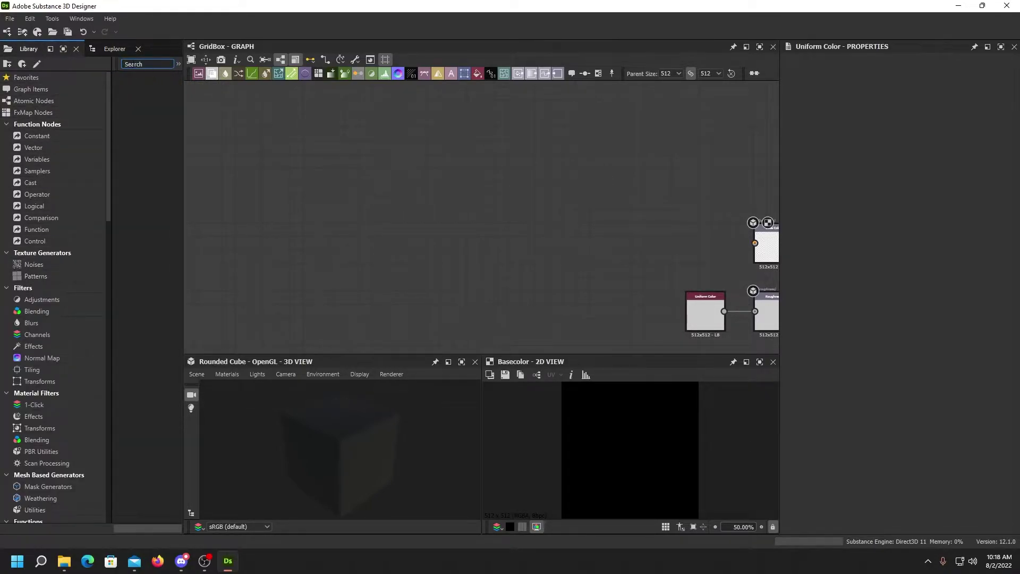
type("shap")
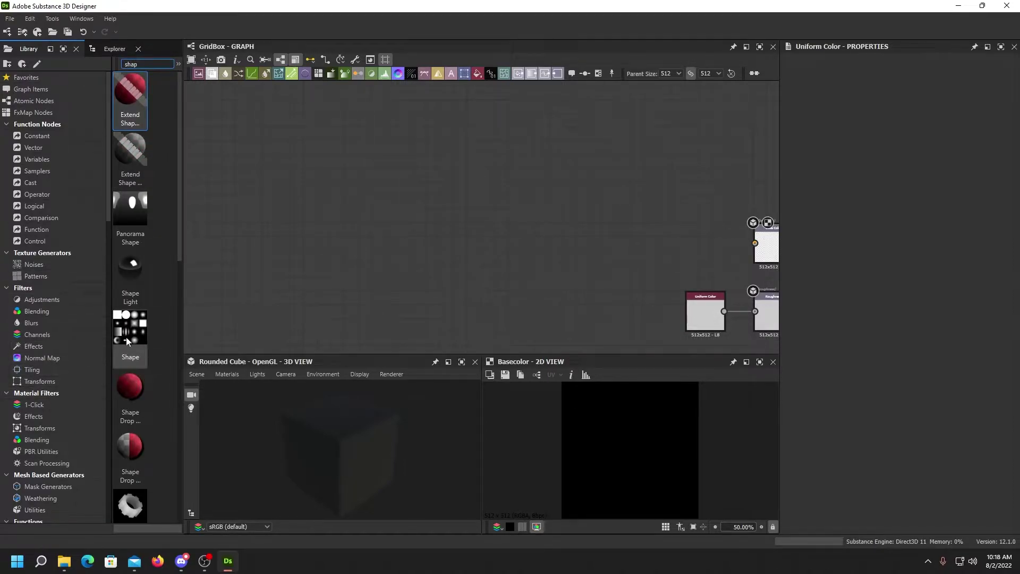
left_click_drag(127, 334, 246, 164)
middle_click_drag(312, 169, 455, 209)
scroll(396, 203, "up", 2)
- Set the Shape node's Scale to 0.99
scroll(850, 406, "down", 3)
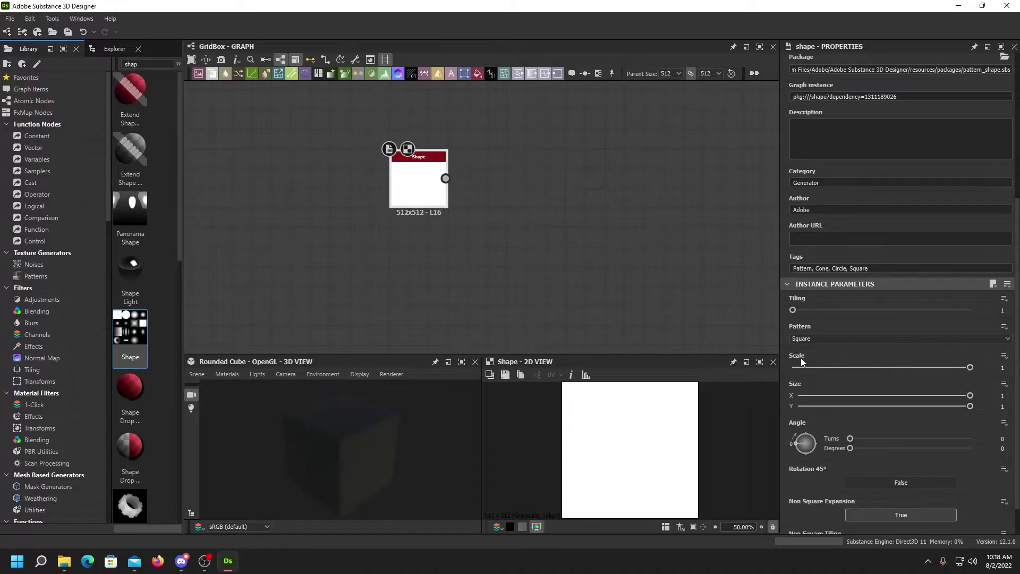
left_click_drag(970, 369, 947, 367)
double_click(984, 368)
type(".99")
key("Return")
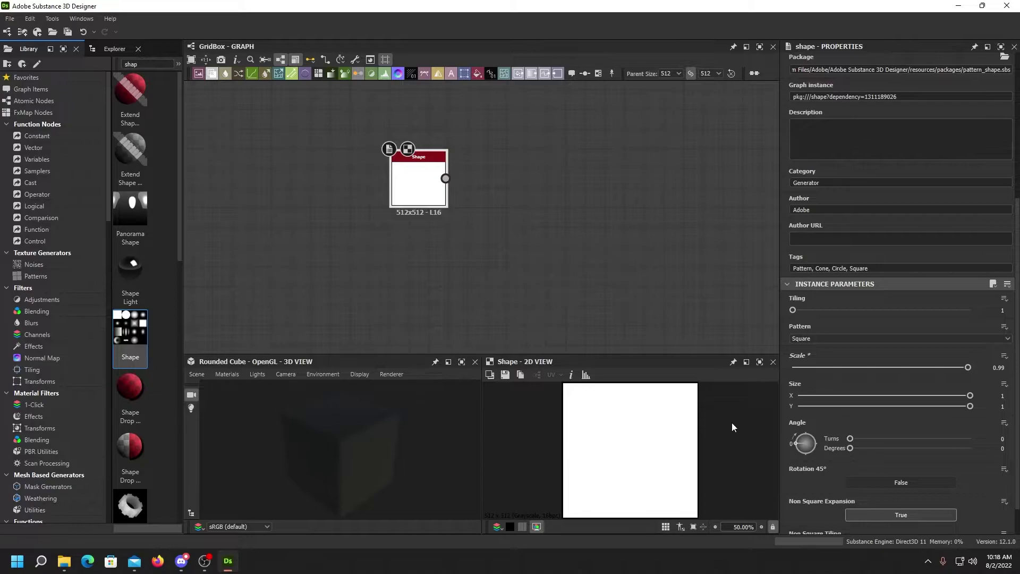
- Add an Invert Grayscale node connected to the Shape node's output
key("f")
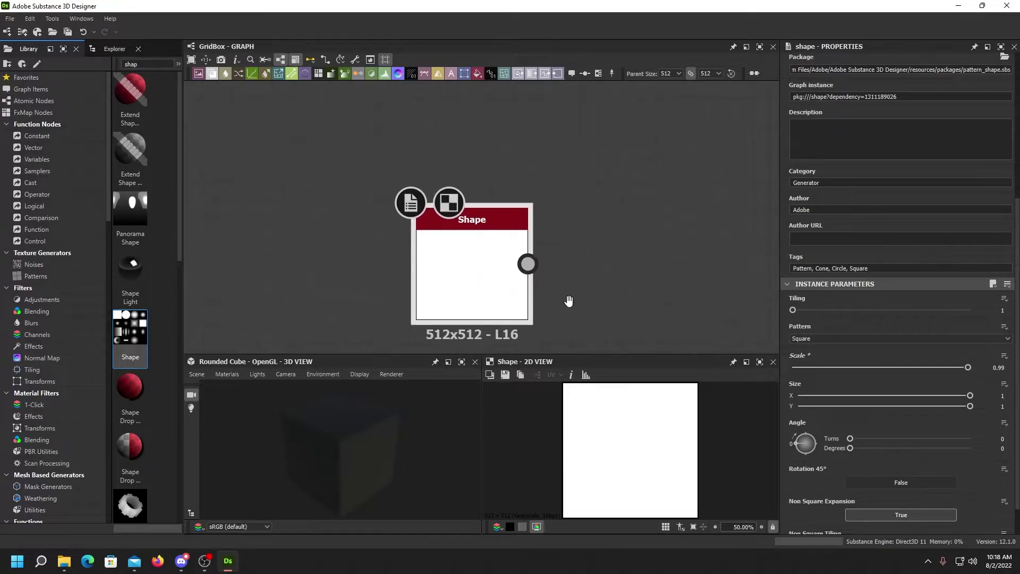
left_click_drag(478, 259, 435, 224)
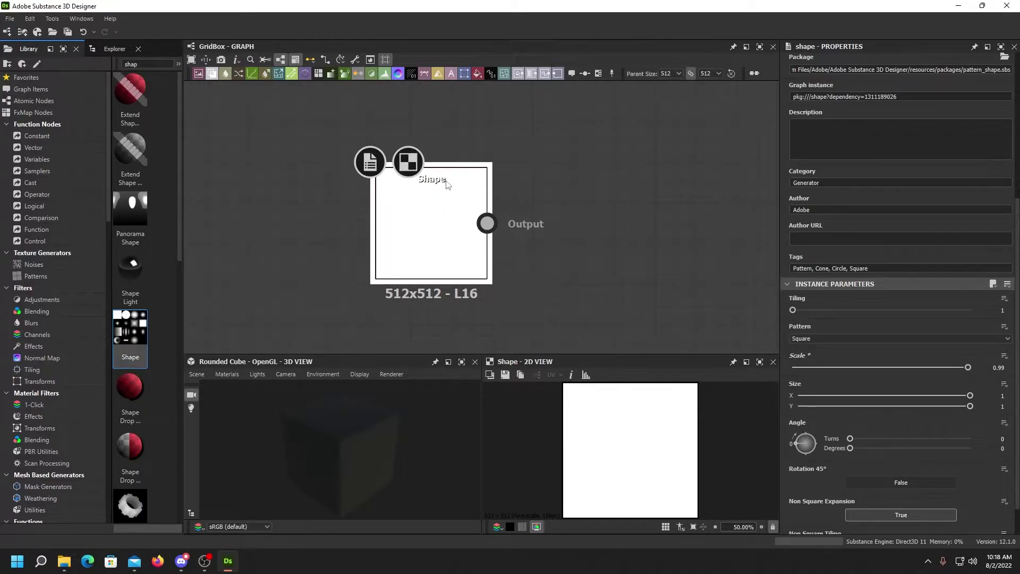
left_click_drag(478, 224, 579, 226)
type("inver")
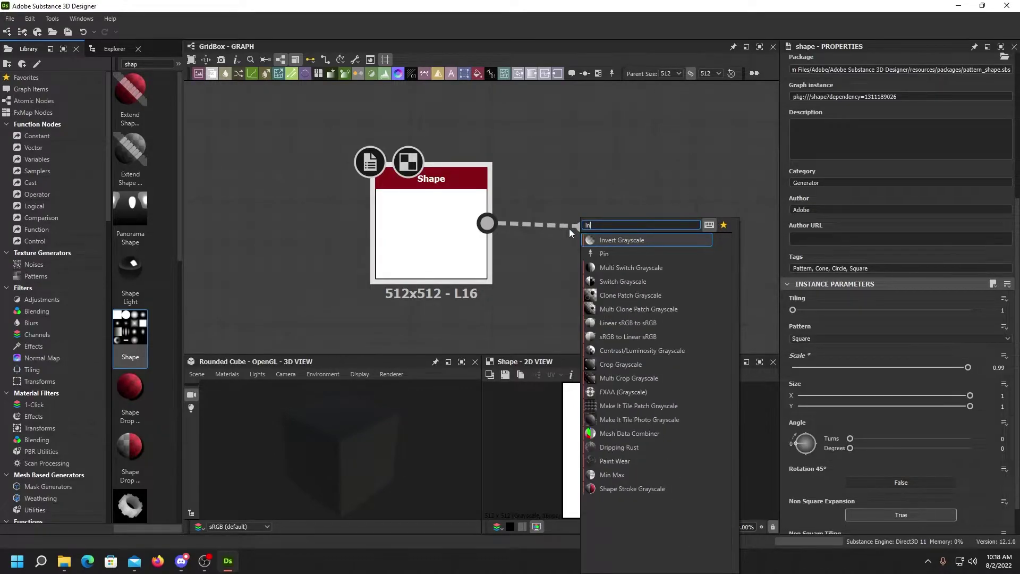
left_click(647, 240)
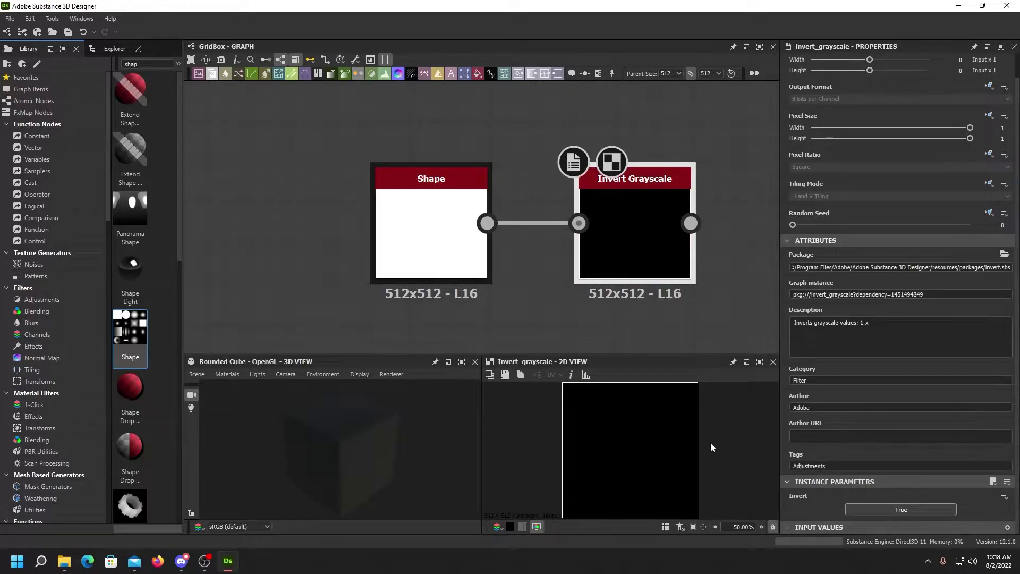
- Add a Tile Generator from the library and feed the Invert Grayscale output into its pattern input
middle_click_drag(648, 258, 461, 163)
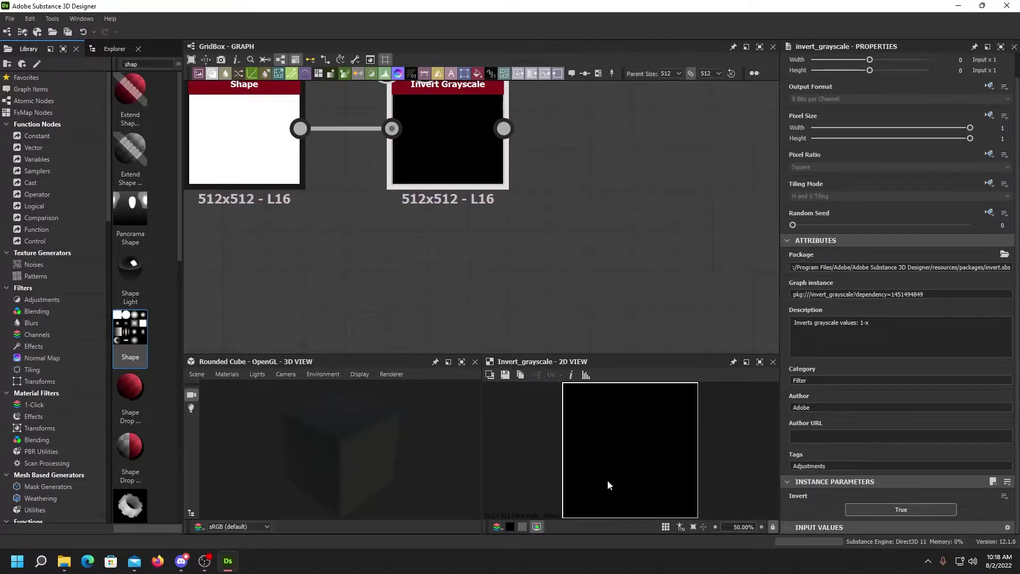
middle_click_drag(562, 219, 502, 258)
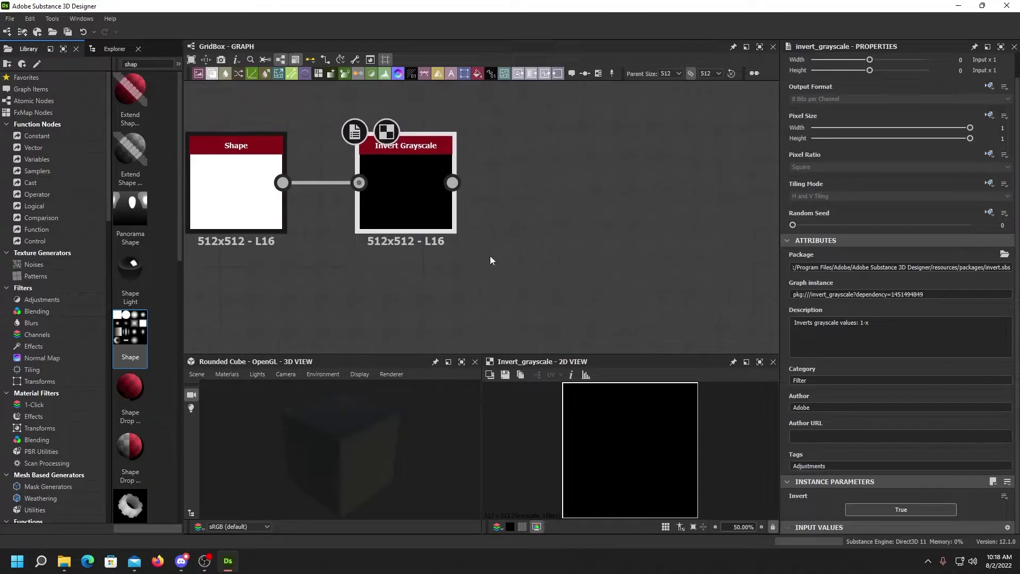
left_click_drag(151, 64, 127, 64)
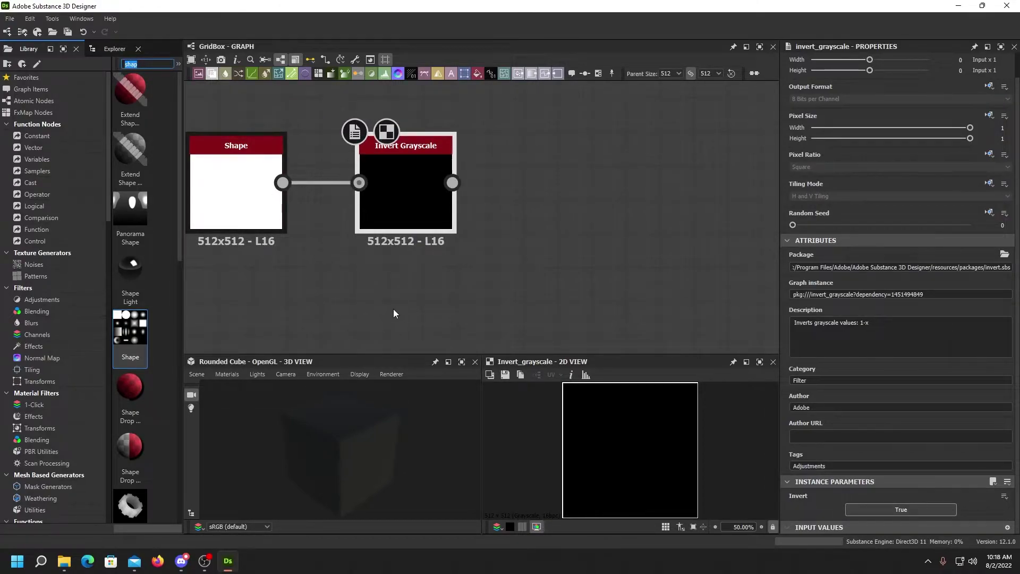
type("tile")
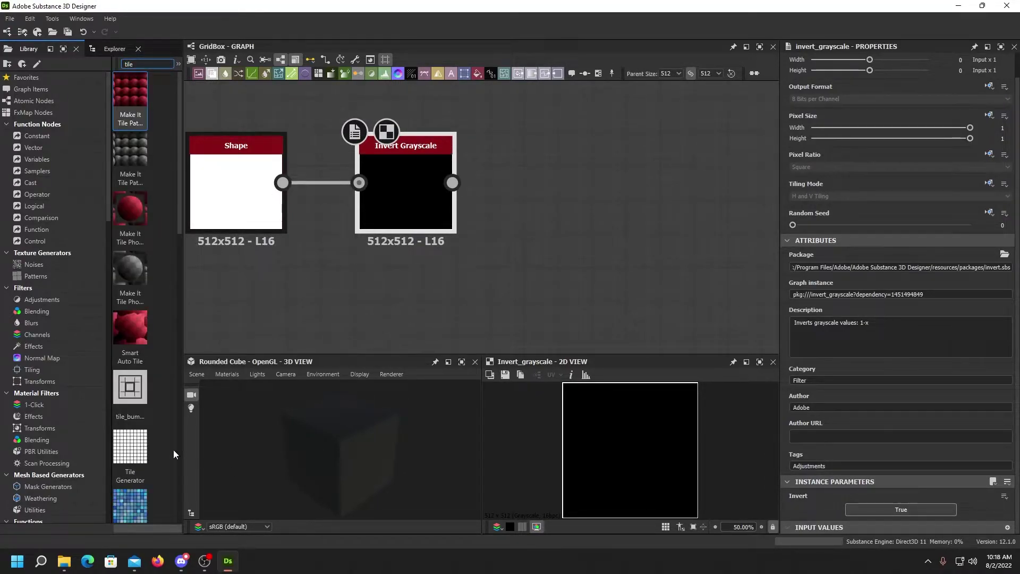
left_click_drag(134, 451, 538, 296)
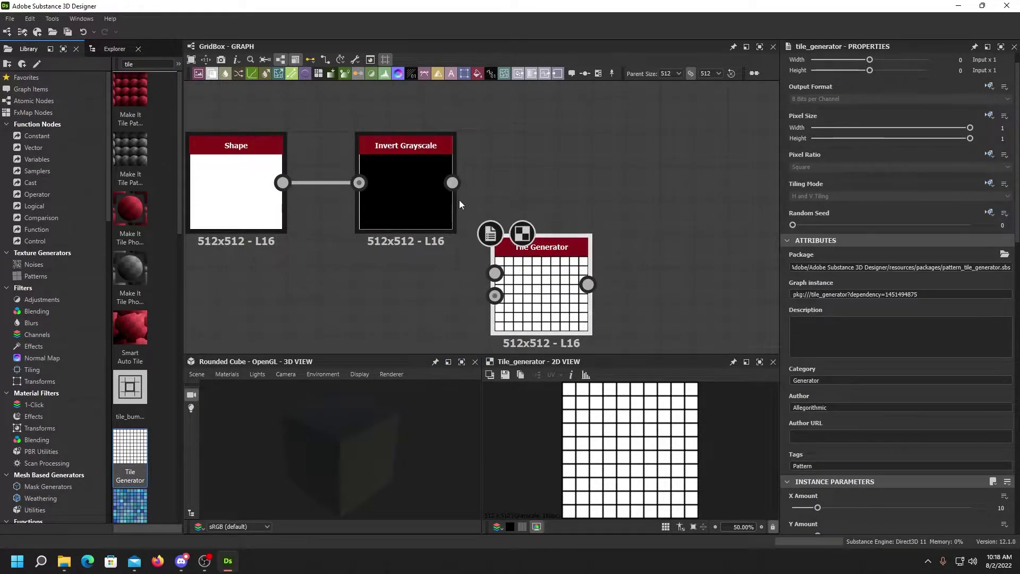
left_click_drag(452, 183, 575, 191)
left_click(662, 264)
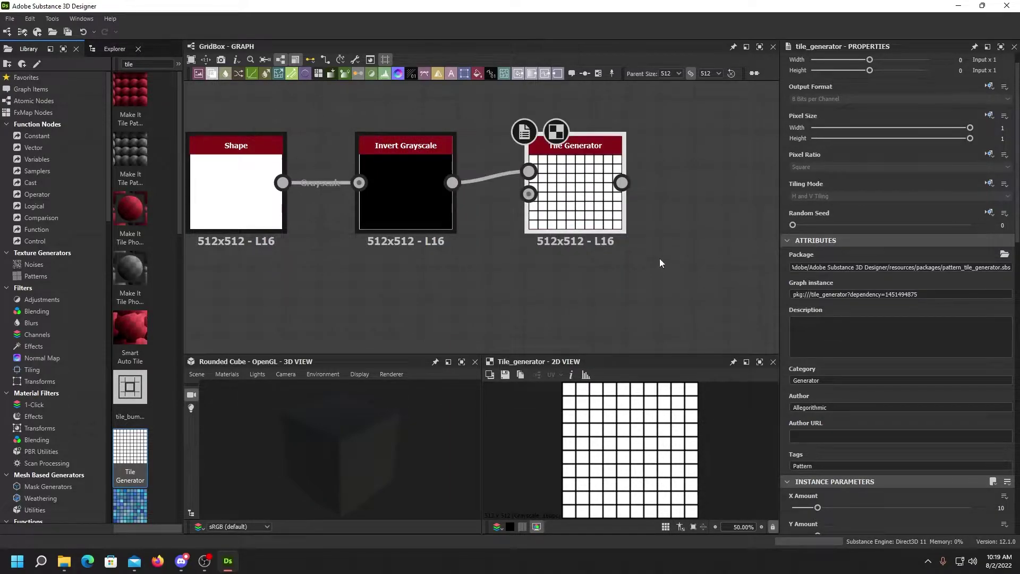
- Set the Tile Generator's Pattern to Image Input
middle_click_drag(663, 264, 586, 340)
scroll(534, 286, "up", 1)
middle_click_drag(485, 289, 535, 238)
scroll(828, 406, "down", 3)
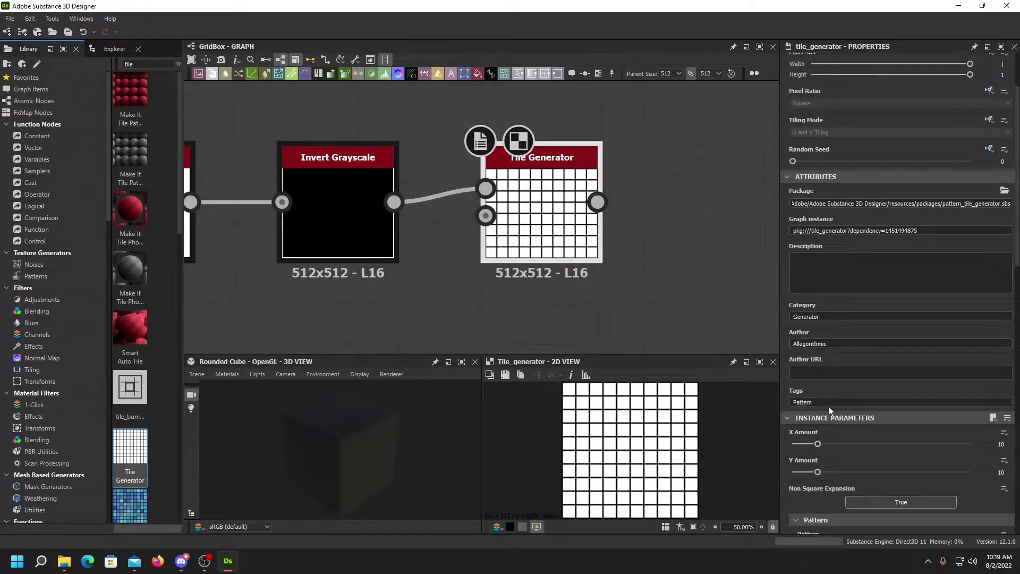
scroll(827, 407, "down", 1)
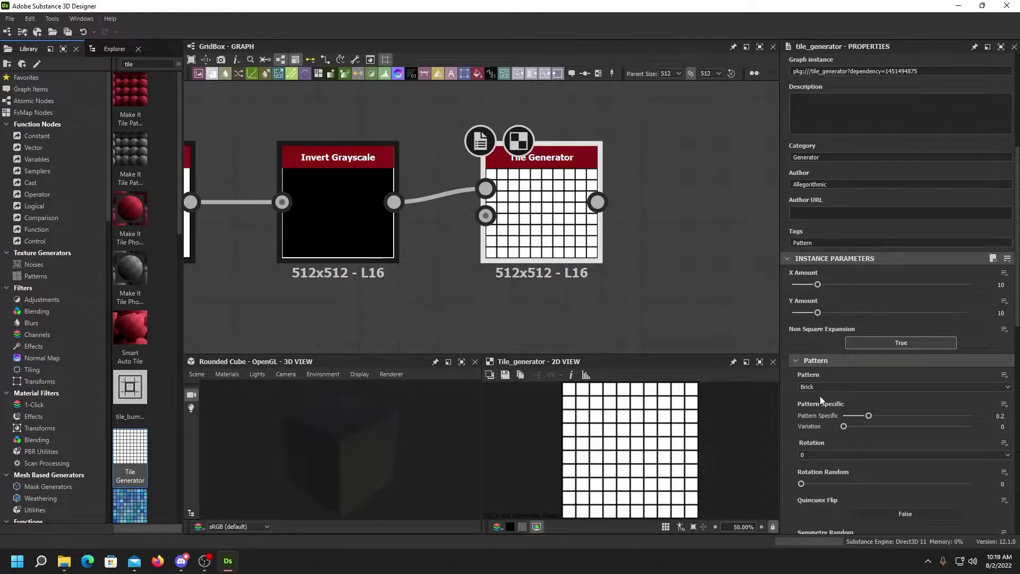
left_click(812, 389)
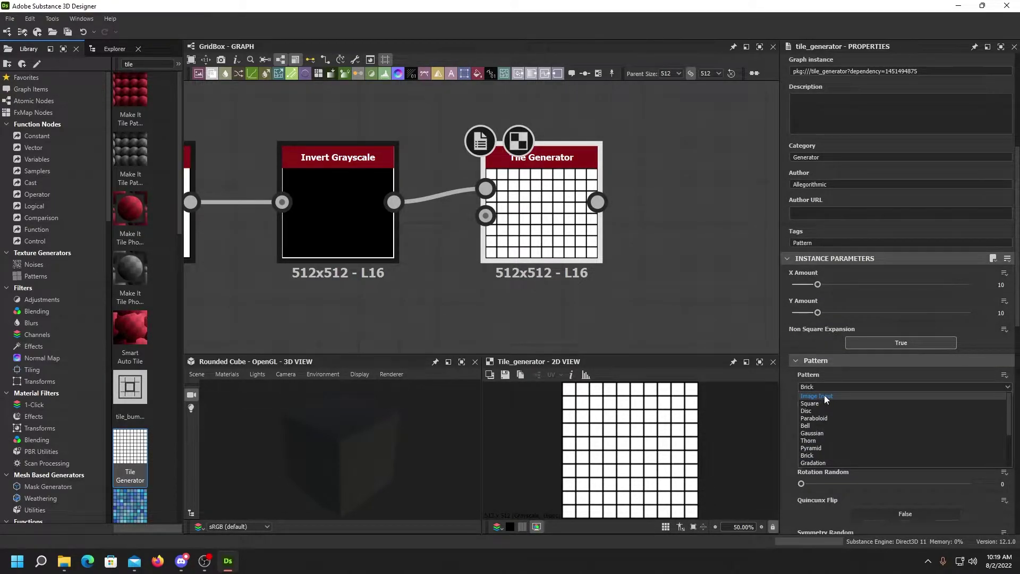
left_click(825, 398)
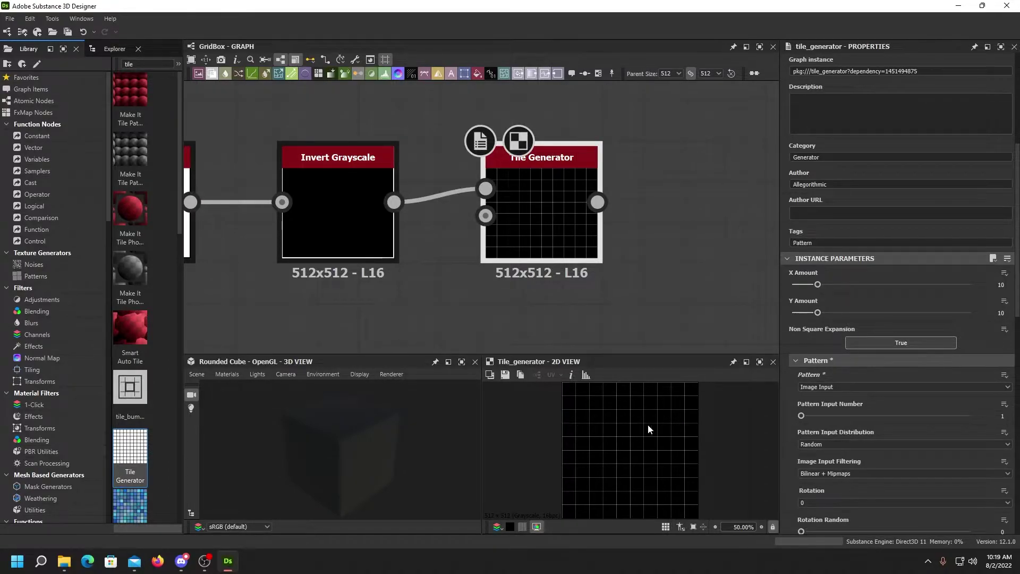
- Set the Tile Generator's X Amount and Y Amount to 4 each
middle_click_drag(669, 265, 587, 320)
scroll(563, 305, "up", 1)
middle_click_drag(529, 272, 583, 281)
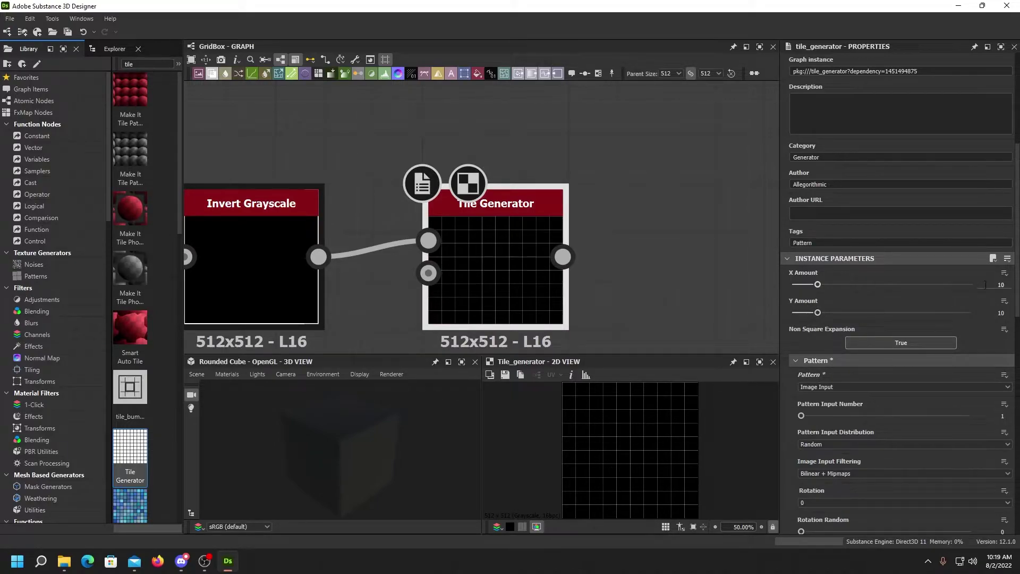
type("4")
left_click(990, 312)
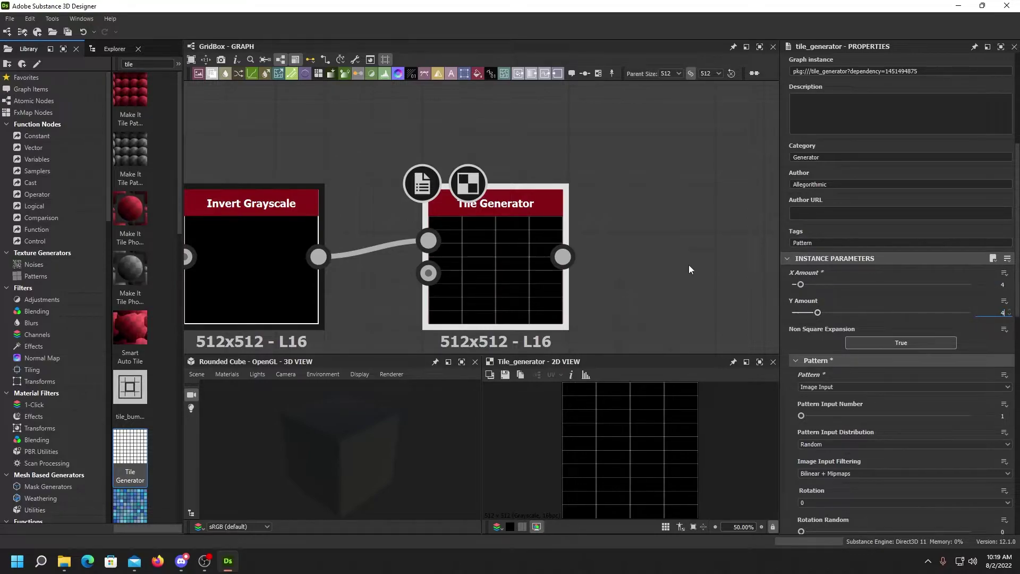
type("4")
left_click(690, 268)
- Expose the Tile Generator's X Amount as a new graph input with identifier GridX and label Grid X Amount
left_click(1003, 274)
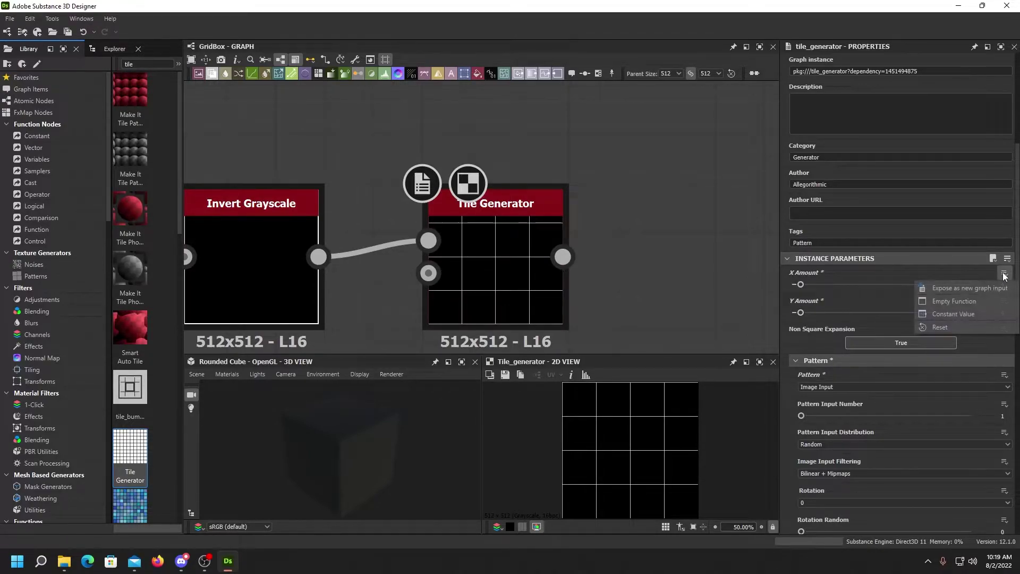
left_click(958, 290)
left_click_drag(460, 183, 524, 158)
double_click(496, 169)
type("GridX")
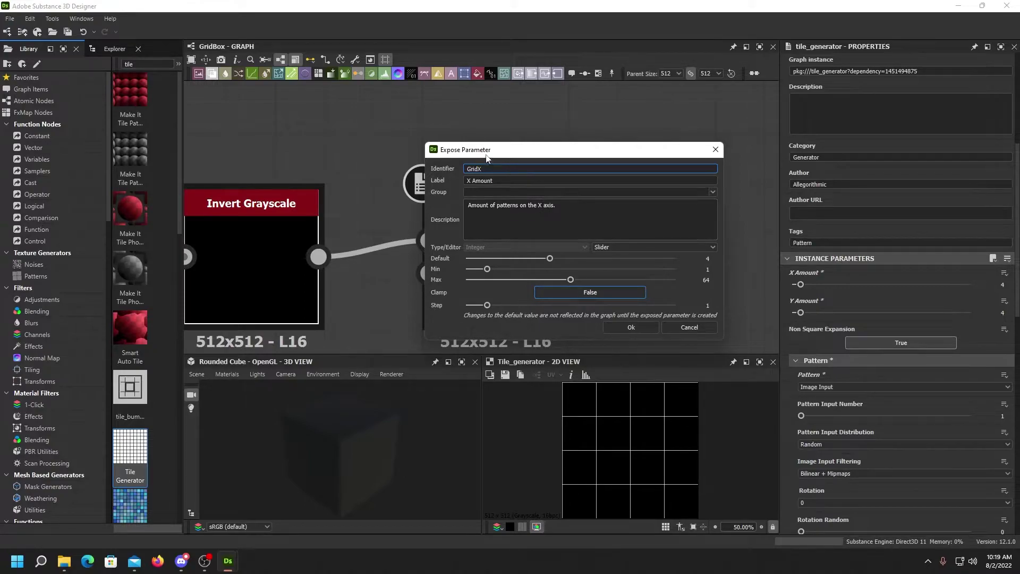
key("Tab")
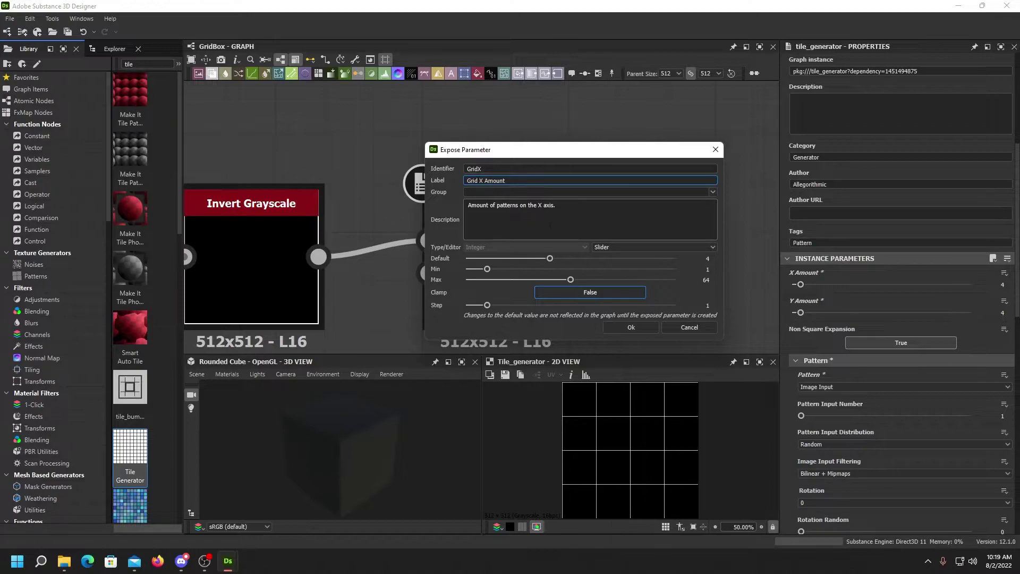
left_click(629, 327)
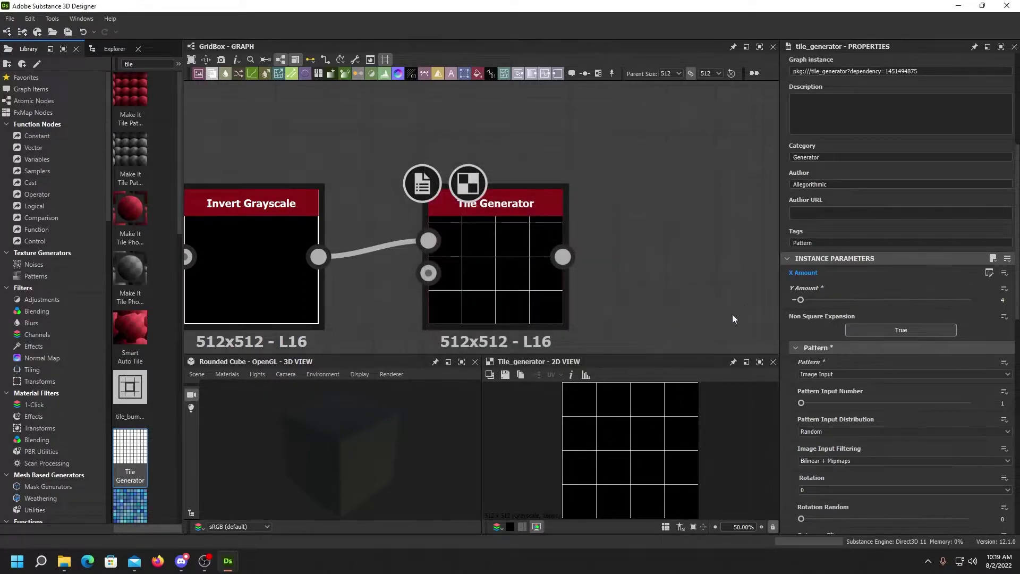
- Expose the Tile Generator's Y Amount as a new graph input with identifier GridY and a matching Grid-prefixed label
left_click(1004, 291)
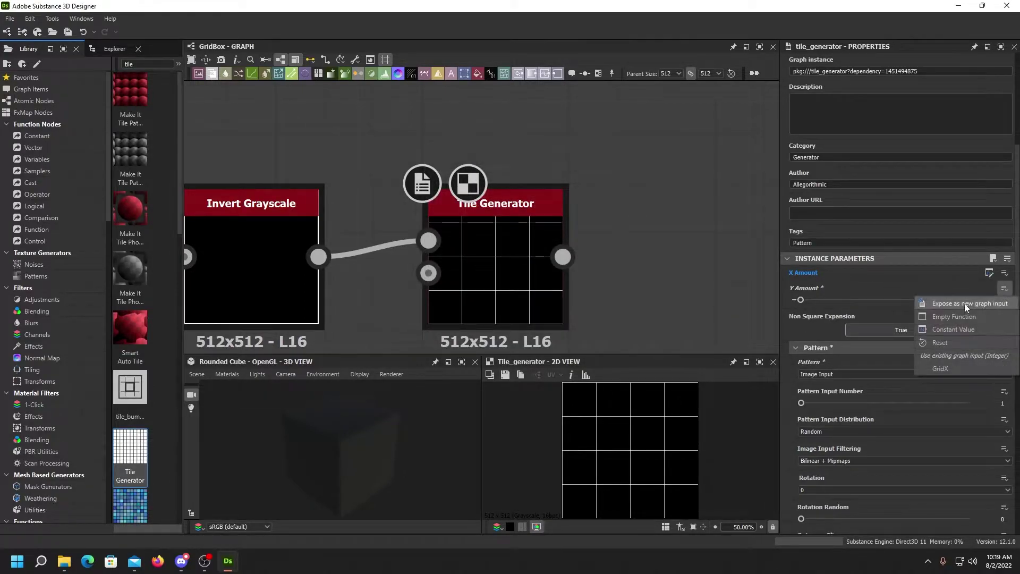
left_click(956, 305)
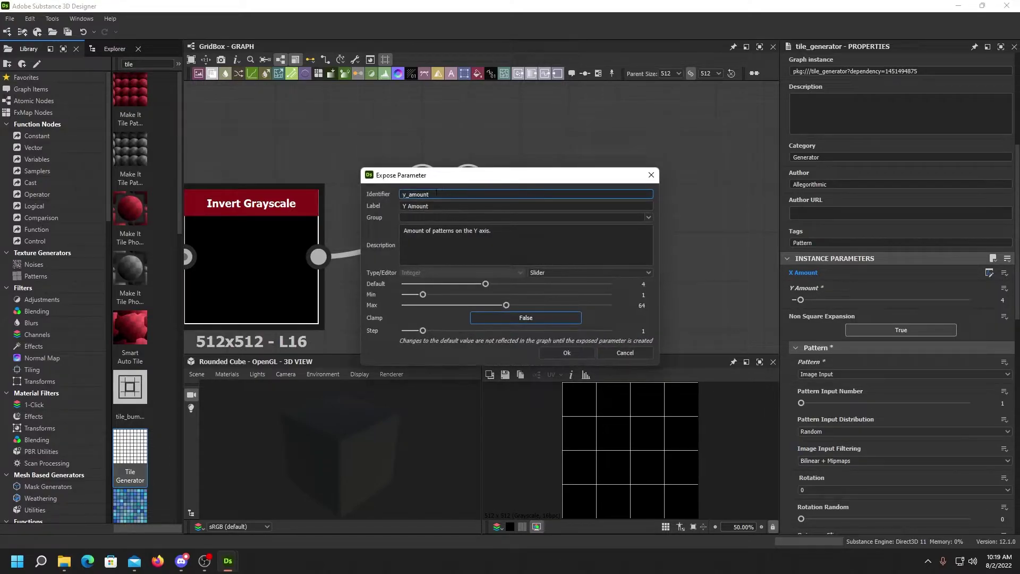
left_click_drag(436, 195, 404, 195)
left_click(403, 207)
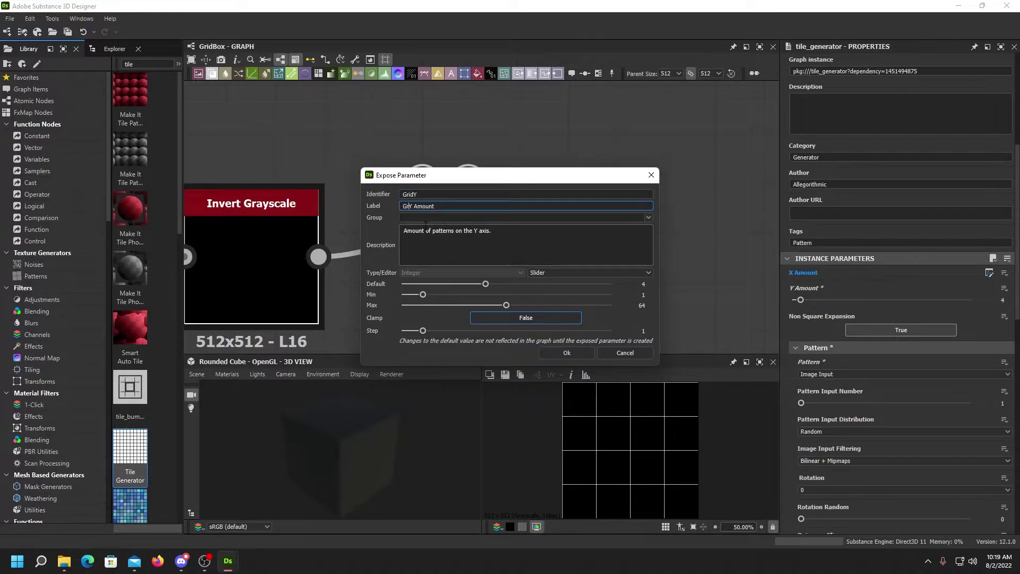
left_click(559, 351)
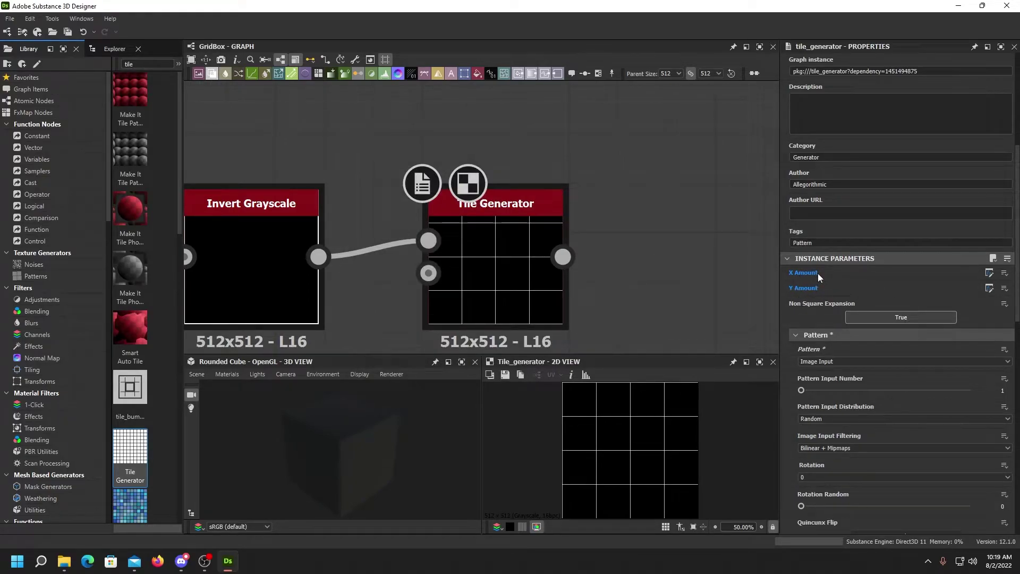
- Move the Tile Generator node lower in the graph, below the level of the Invert Grayscale node
middle_click_drag(641, 271, 565, 232)
scroll(629, 168, "down", 2)
scroll(611, 198, "down", 1)
left_click(485, 261)
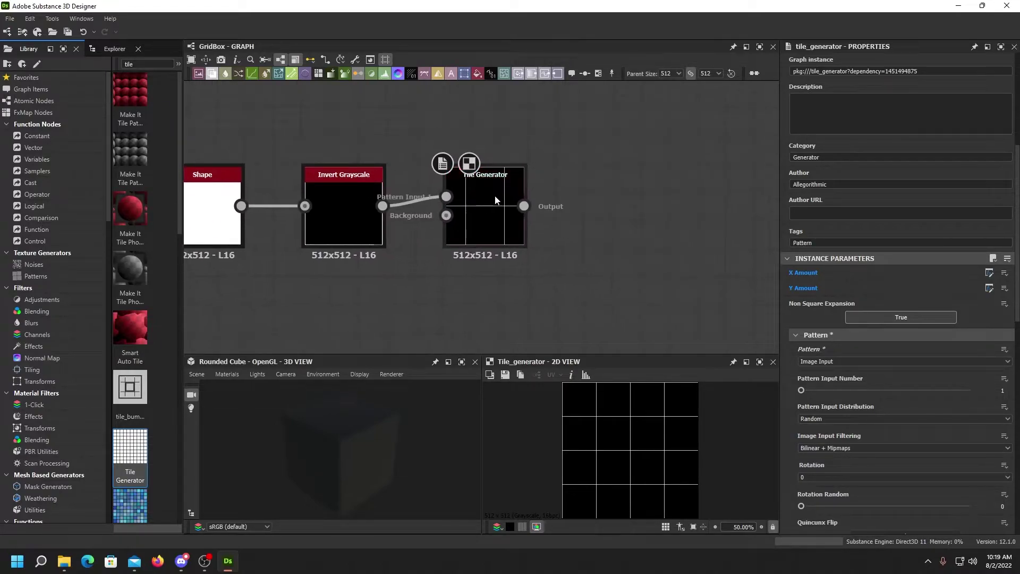
left_click_drag(486, 257, 485, 268)
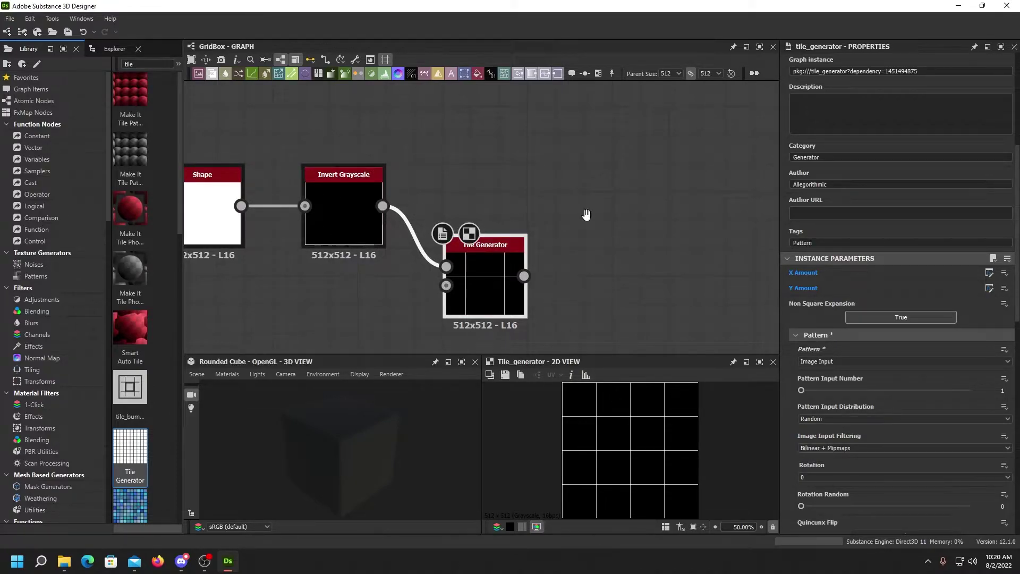
- Add a Blend node with Invert Grayscale as its foreground and the Tile Generator as its background
middle_click_drag(587, 214, 520, 223)
right_click(545, 243)
mouse_move(619, 247)
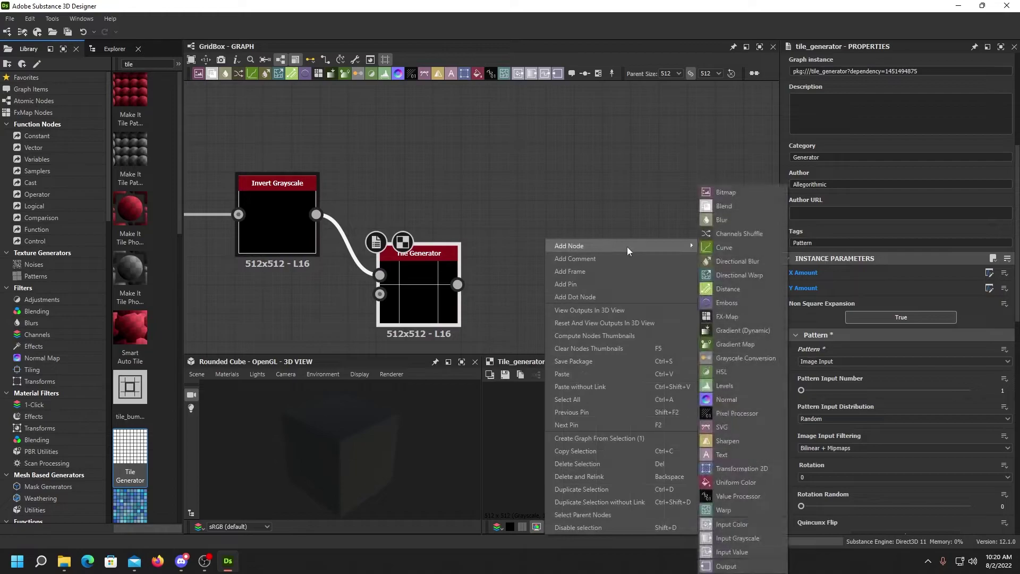
left_click(712, 211)
left_click_drag(458, 284, 316, 214)
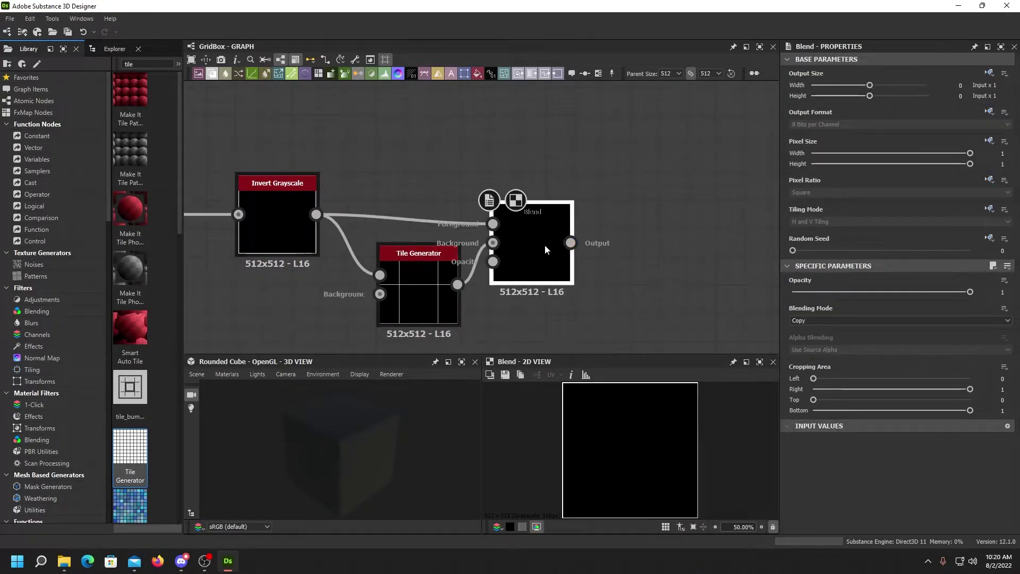
- Align the Blend node with the Invert Grayscale node and set its Blending Mode to Add (Linear Dodge)
left_click_drag(542, 245, 572, 217)
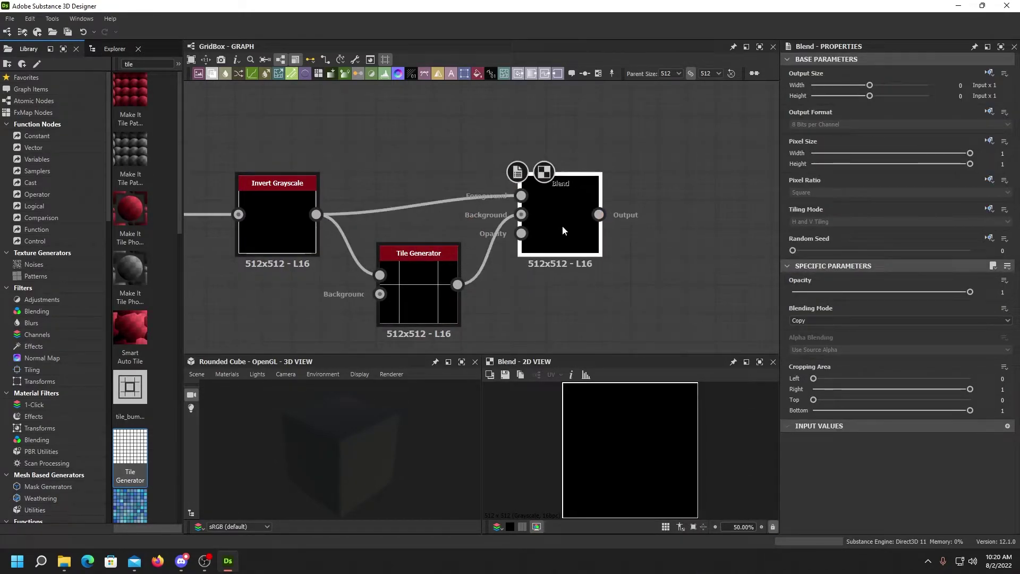
left_click(817, 321)
left_click(815, 337)
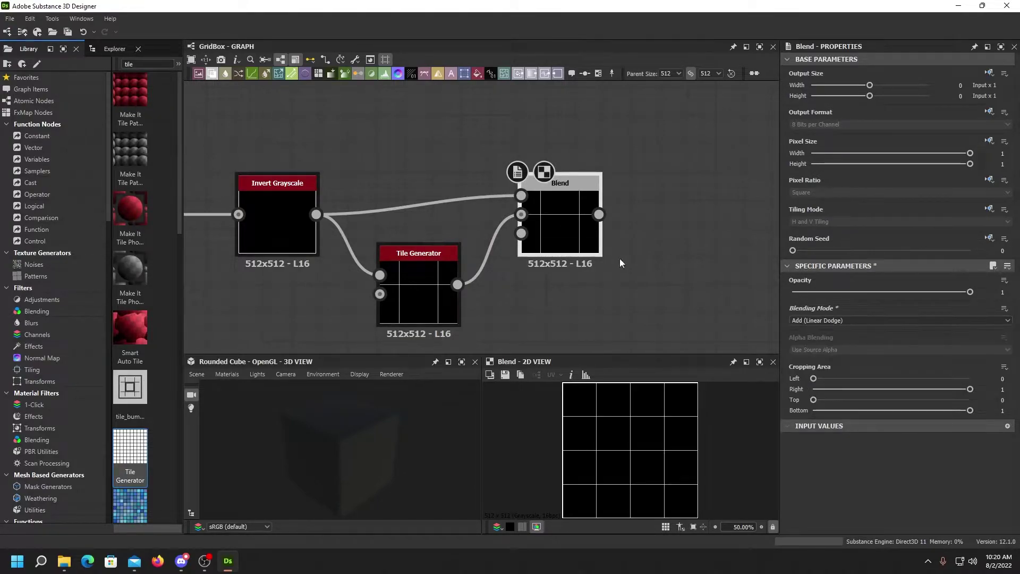
- Examine the blended grid lines and outer border in the 2D preview and review the connected node chain
scroll(582, 246, "up", 3)
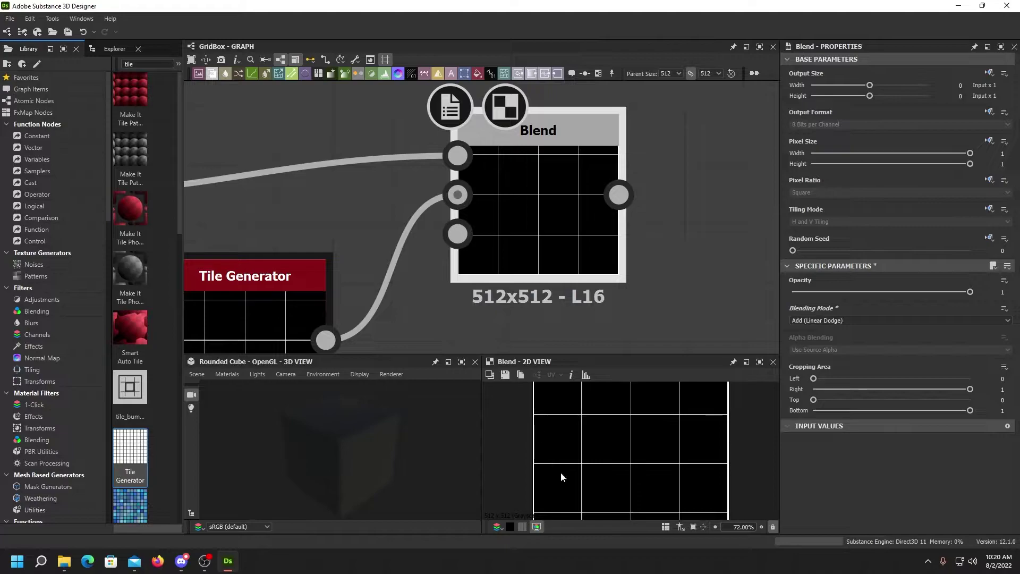
scroll(648, 464, "down", 1)
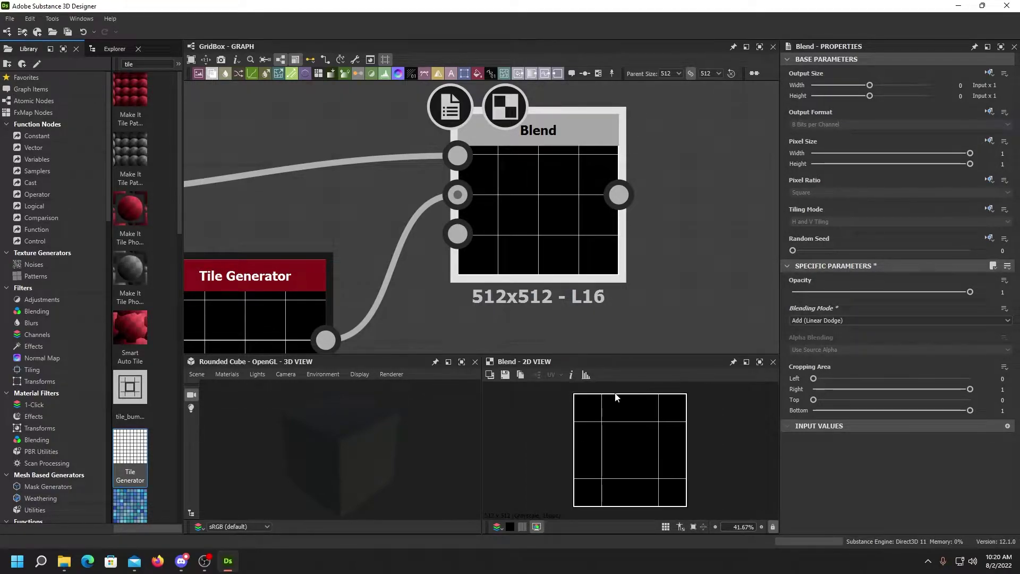
scroll(614, 305, "down", 2)
middle_click_drag(569, 283, 536, 161)
scroll(534, 168, "down", 1)
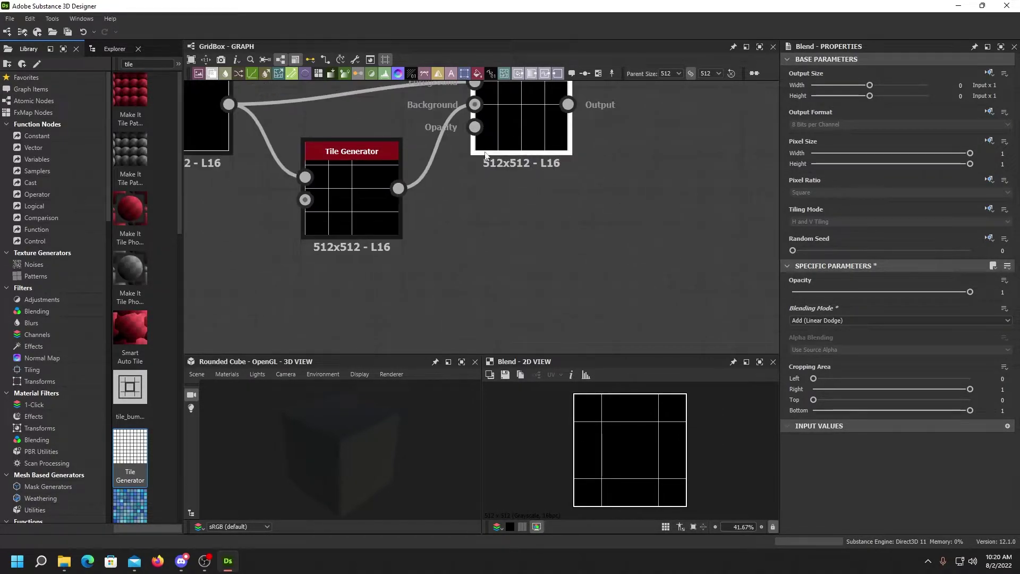
scroll(499, 241, "down", 1)
middle_click_drag(493, 244, 595, 250)
scroll(562, 180, "down", 1)
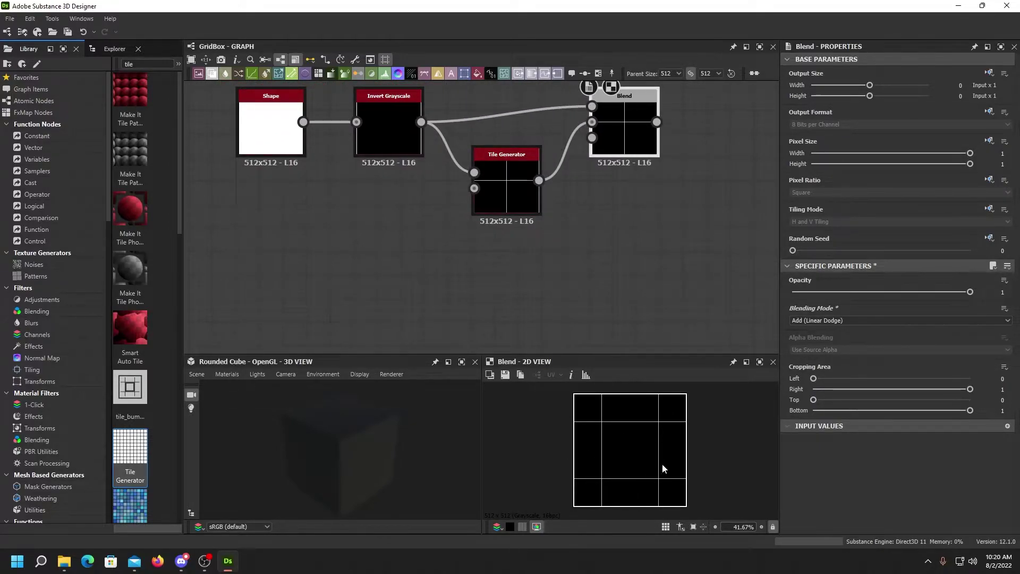
middle_click_drag(637, 235, 595, 231)
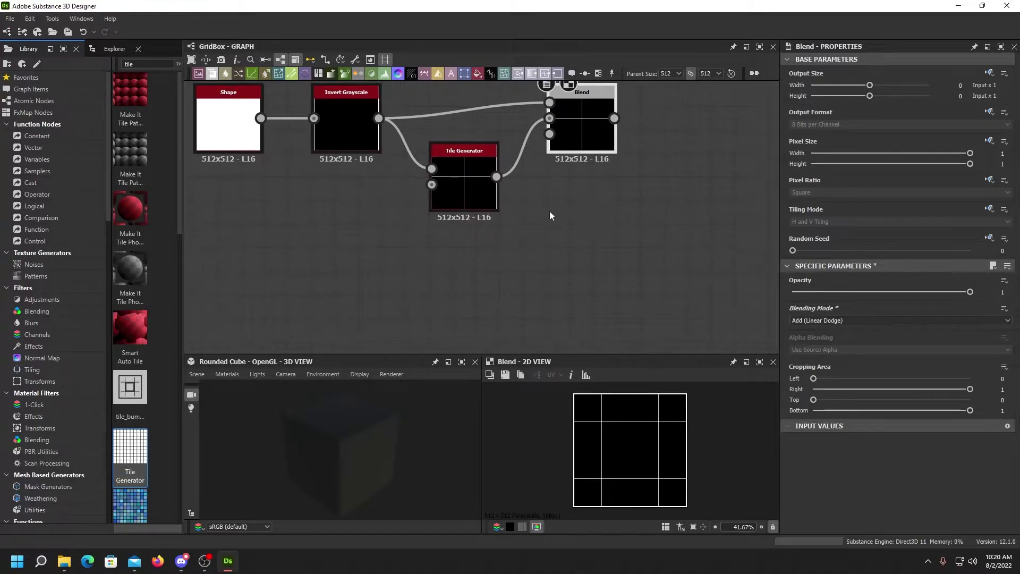
- Duplicate the Tile Generator below the original, remove the copy's pattern input link, and preview the copy in the 2D view
left_click(465, 185)
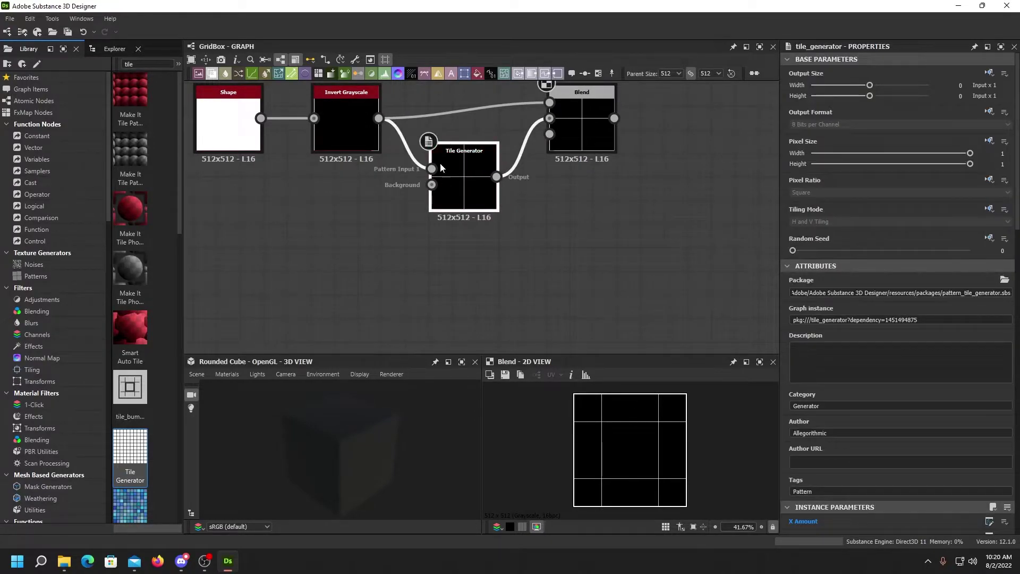
scroll(876, 475, "down", 2)
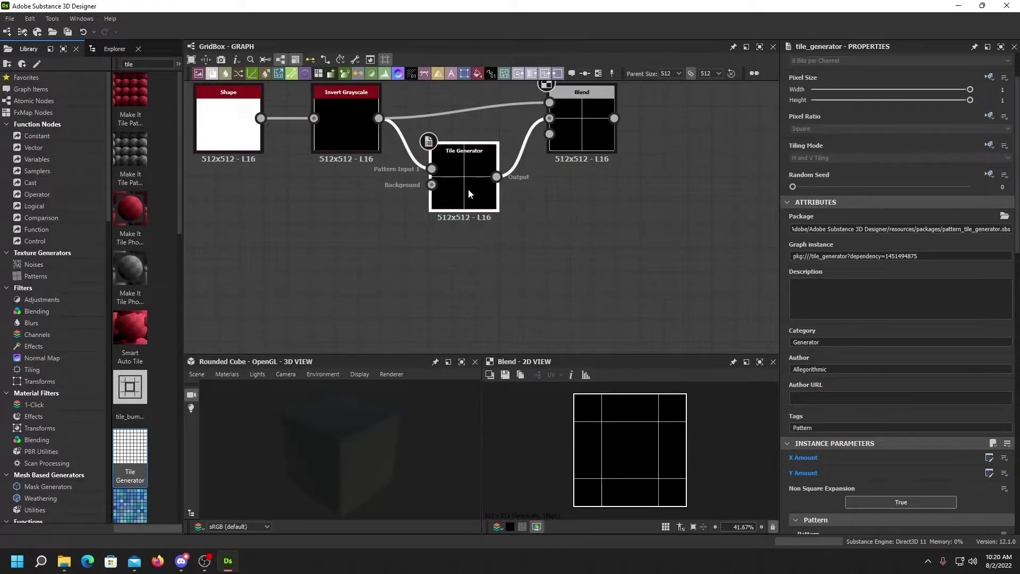
middle_click_drag(474, 273, 461, 238)
left_click(461, 240)
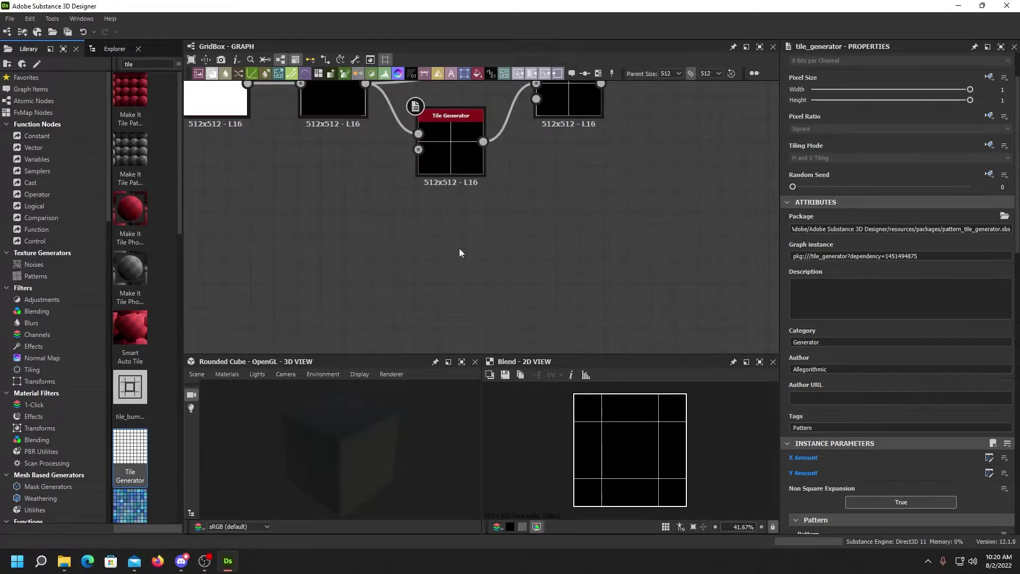
key("ctrl+d")
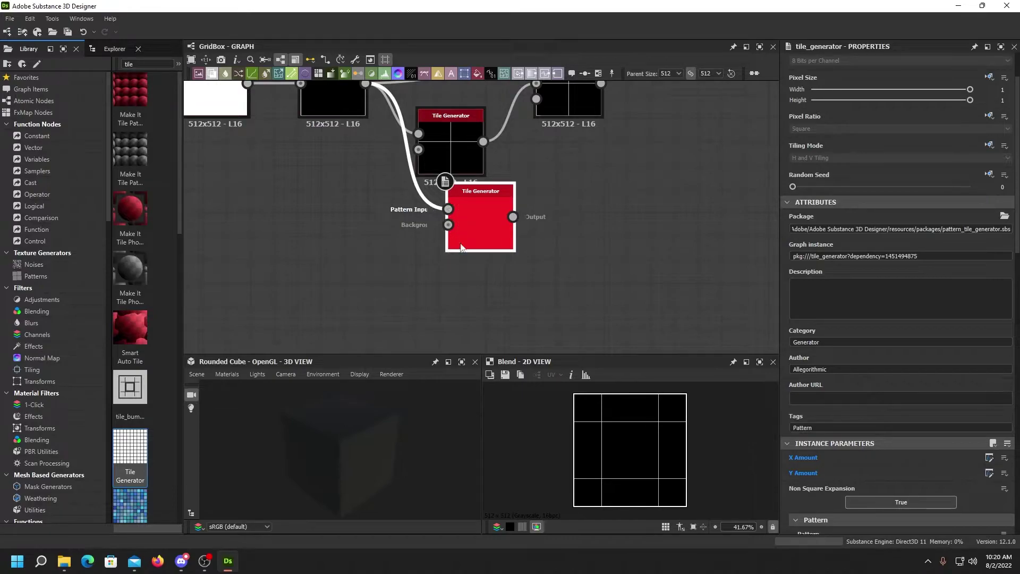
left_click_drag(466, 229, 437, 260)
left_click(400, 238)
key("Delete")
left_click(456, 251)
double_click(454, 250)
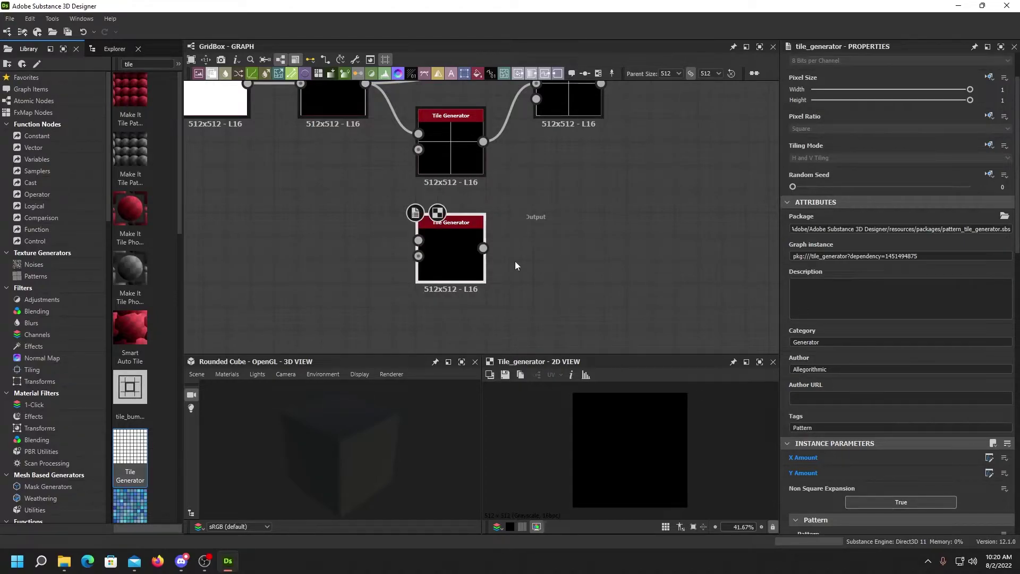
- Set the duplicated Tile Generator's Pattern to Square and its Checker Mask to True
scroll(851, 359, "down", 2)
scroll(851, 359, "down", 5)
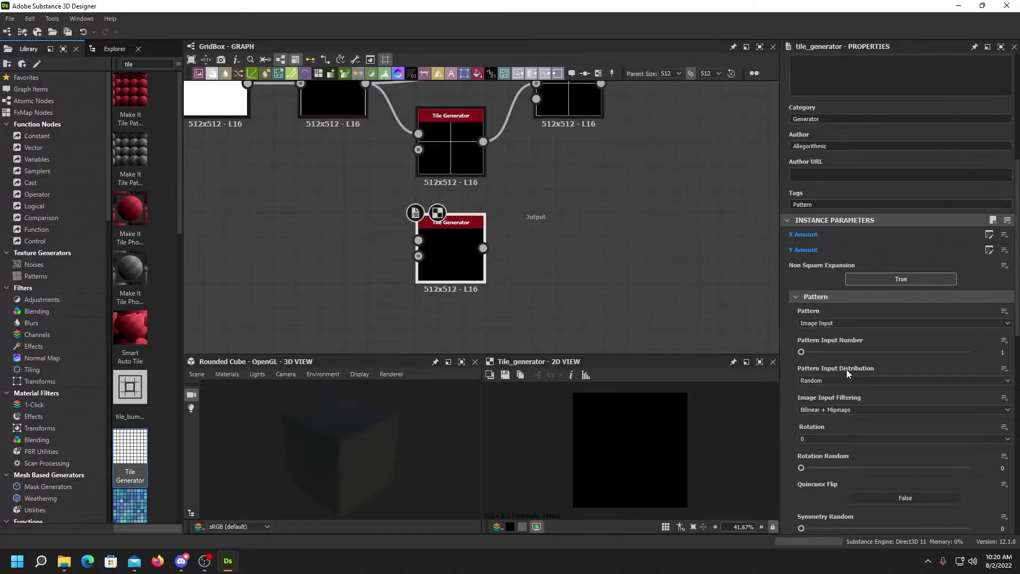
left_click(813, 324)
left_click(828, 338)
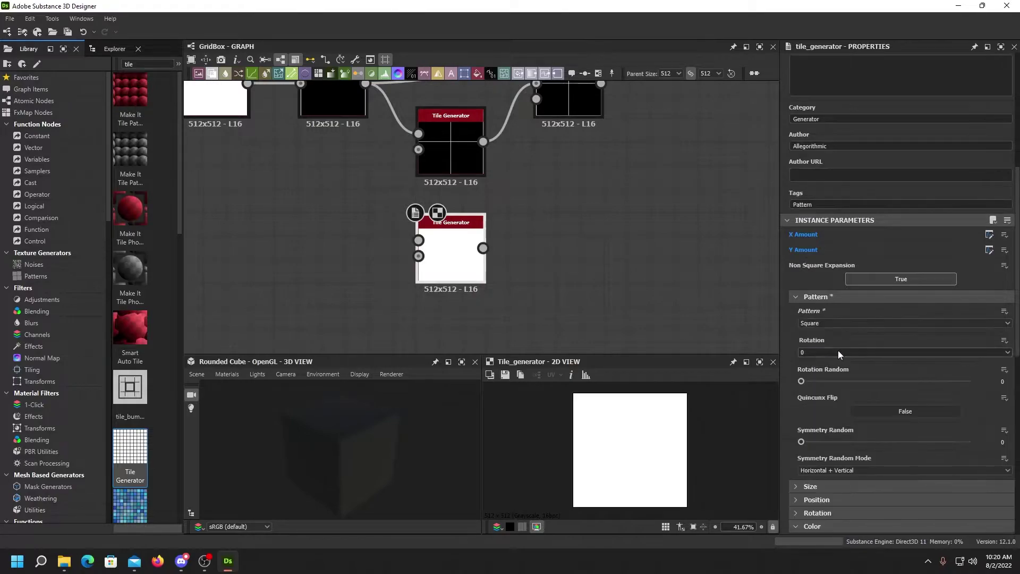
scroll(837, 350, "down", 10)
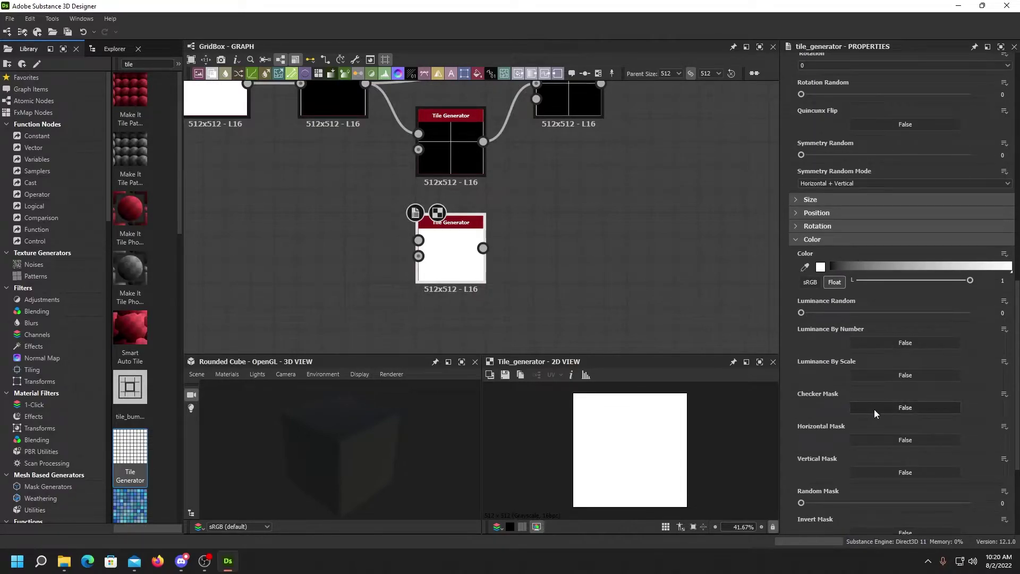
left_click(874, 407)
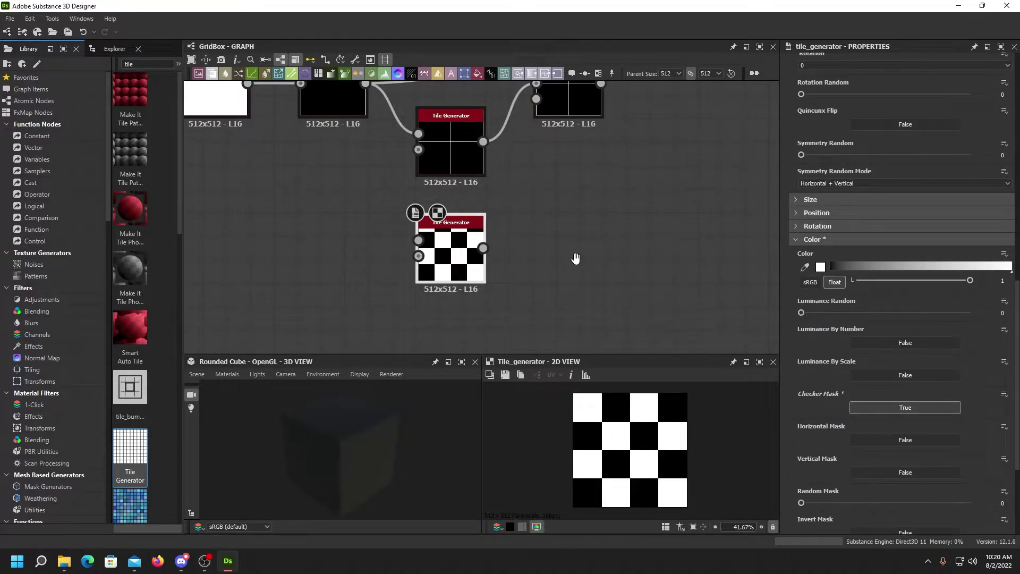
- Move the checker Tile Generator beneath the Blend node
middle_click_drag(578, 263, 571, 213)
left_click_drag(451, 213, 574, 224)
middle_click_drag(592, 181, 542, 271)
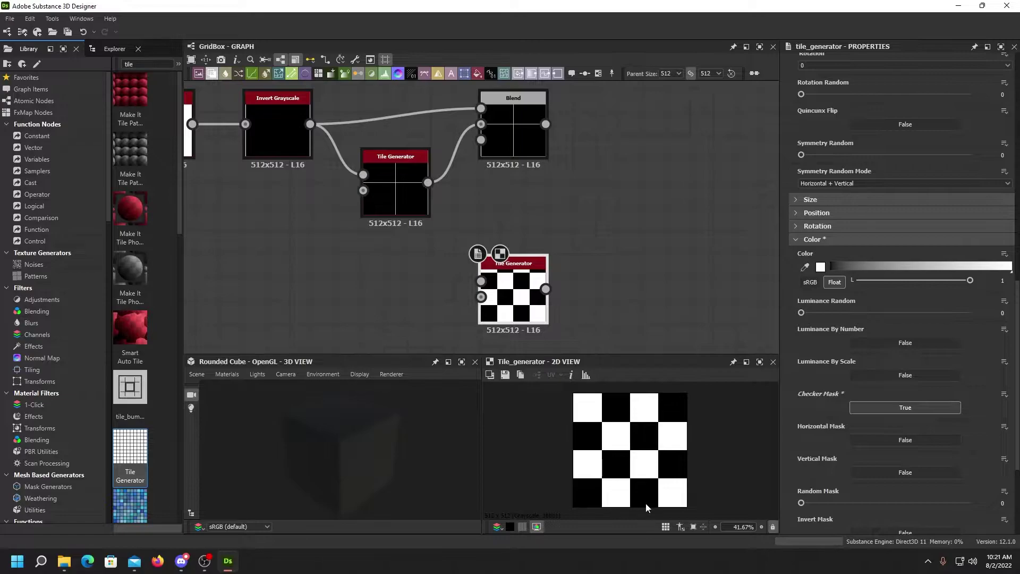
middle_click_drag(564, 203, 503, 222)
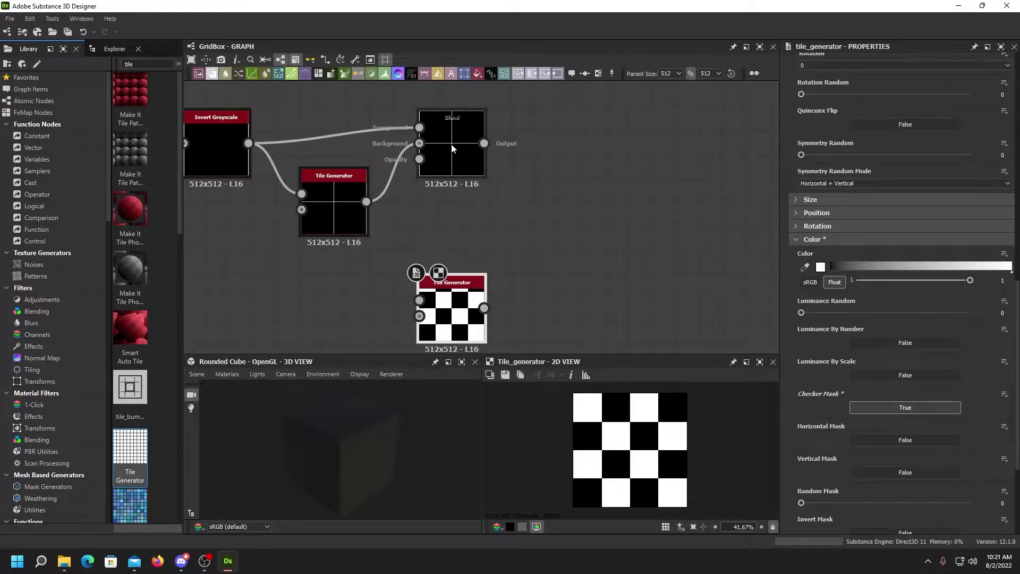
- Add an Invert Grayscale node fed by the Blend output, and place the checker Tile Generator directly below it
left_click_drag(485, 145, 501, 225)
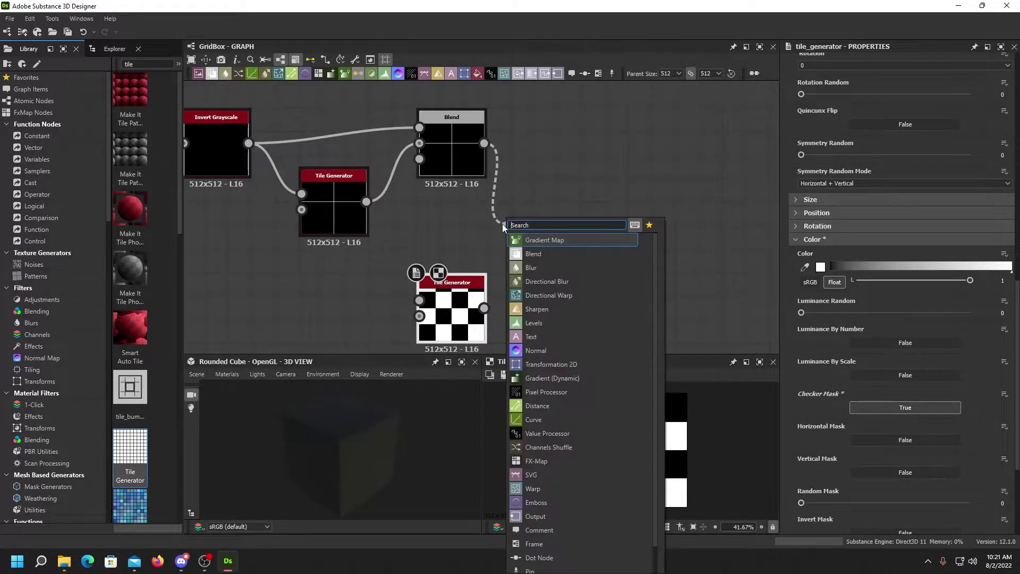
type("invert")
key("Return")
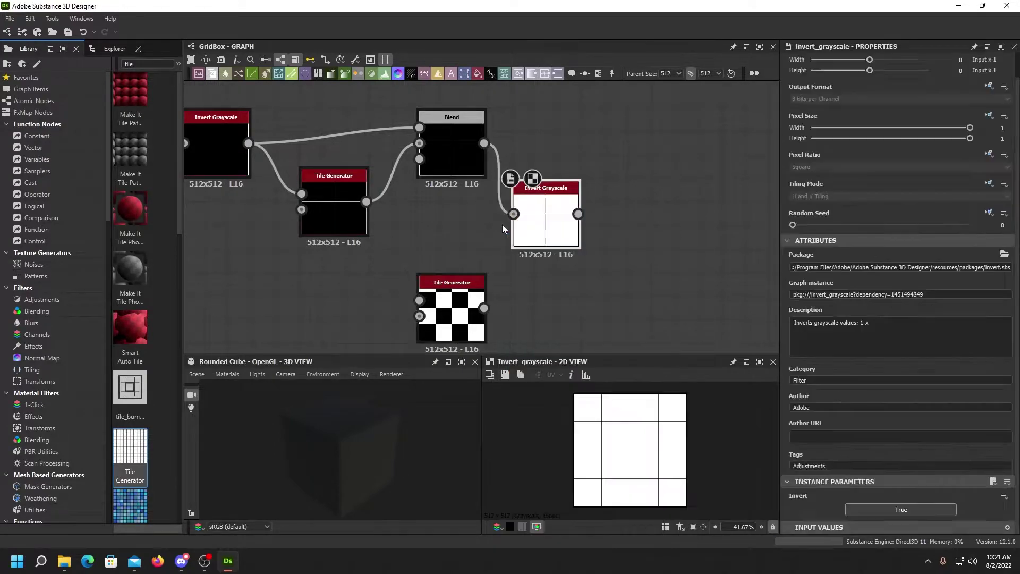
middle_click_drag(565, 287, 499, 282)
left_click_drag(409, 296, 502, 295)
- Add a second Blend node with the checker Tile Generator as its foreground and the new Invert Grayscale as its opacity
right_click(579, 252)
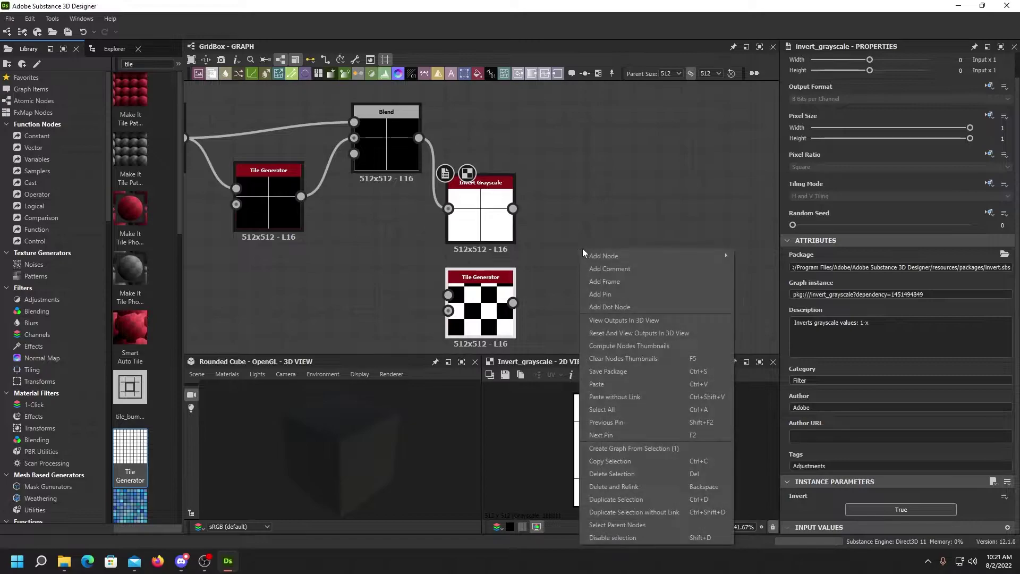
mouse_move(723, 256)
left_click(758, 206)
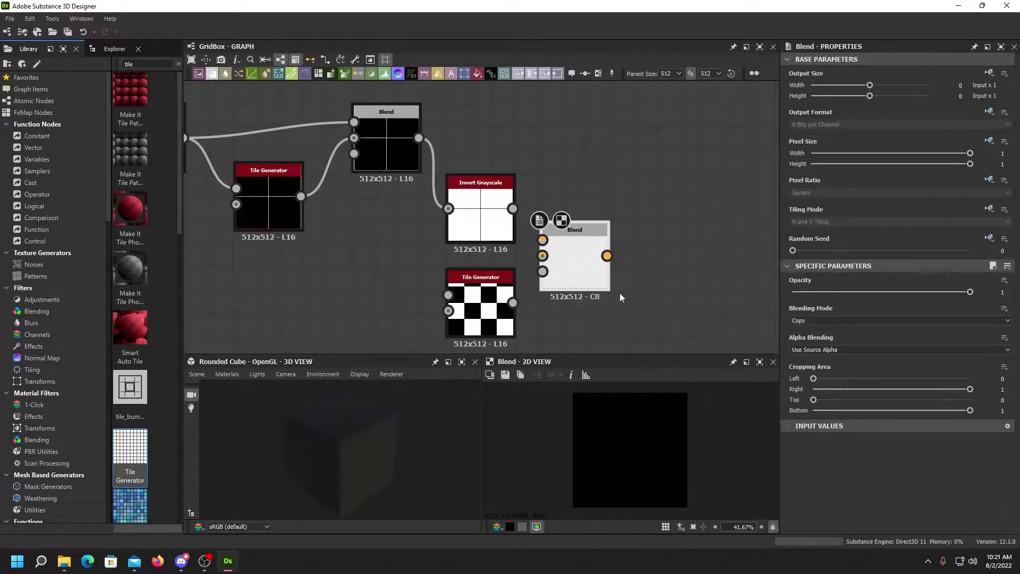
left_click_drag(472, 313, 589, 148)
left_click_drag(474, 226, 474, 272)
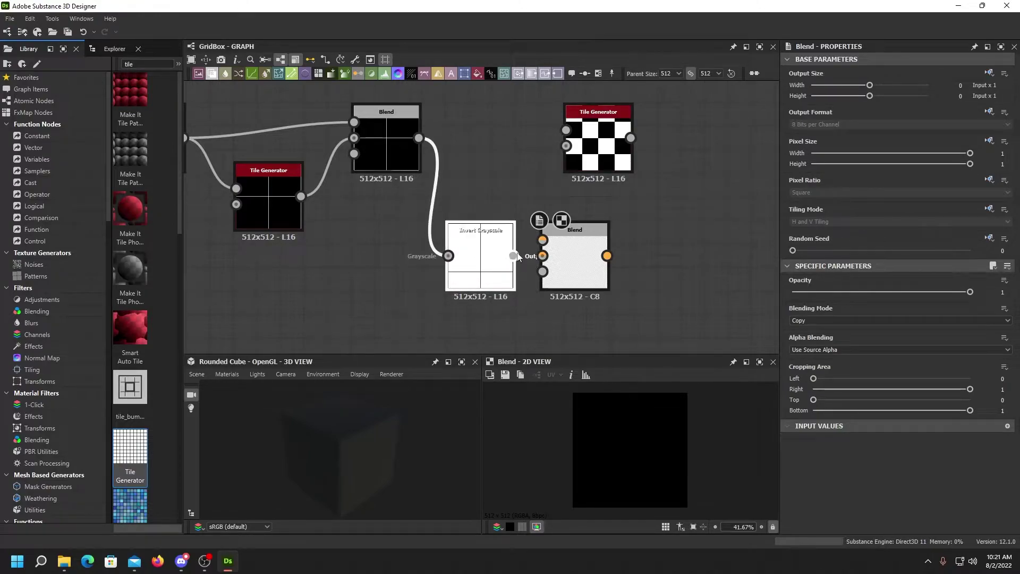
left_click_drag(539, 274, 542, 272)
left_click_drag(630, 139, 542, 256)
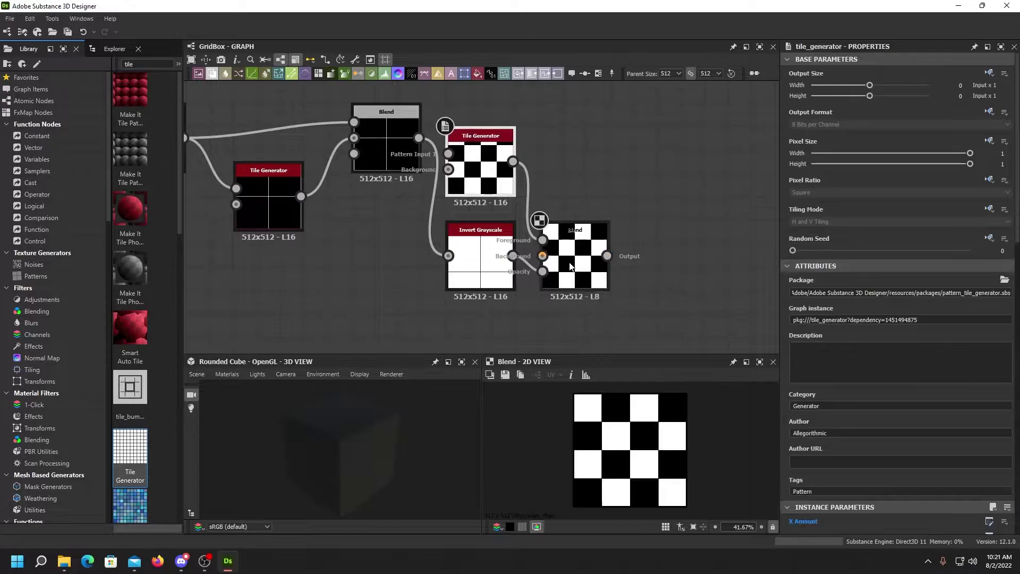
- Move the checker Tile Generator, Invert Grayscale and second Blend lower together, and inspect the tile edges in the 2D preview
middle_click_drag(580, 165, 592, 157)
left_click_drag(478, 106, 599, 312)
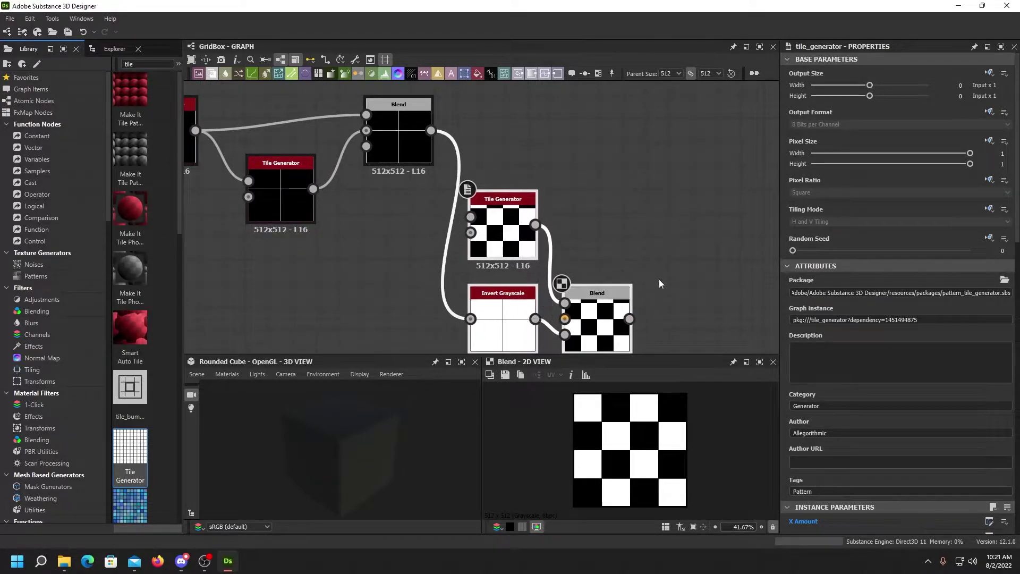
scroll(631, 455, "up", 10)
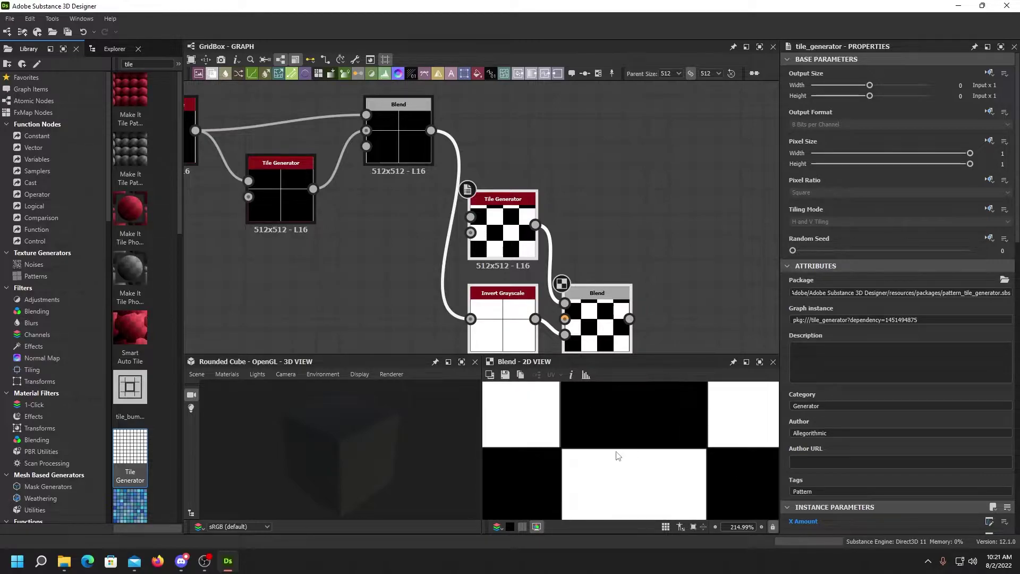
middle_click_drag(529, 422, 622, 400)
scroll(608, 437, "up", 1)
middle_click_drag(599, 435, 611, 442)
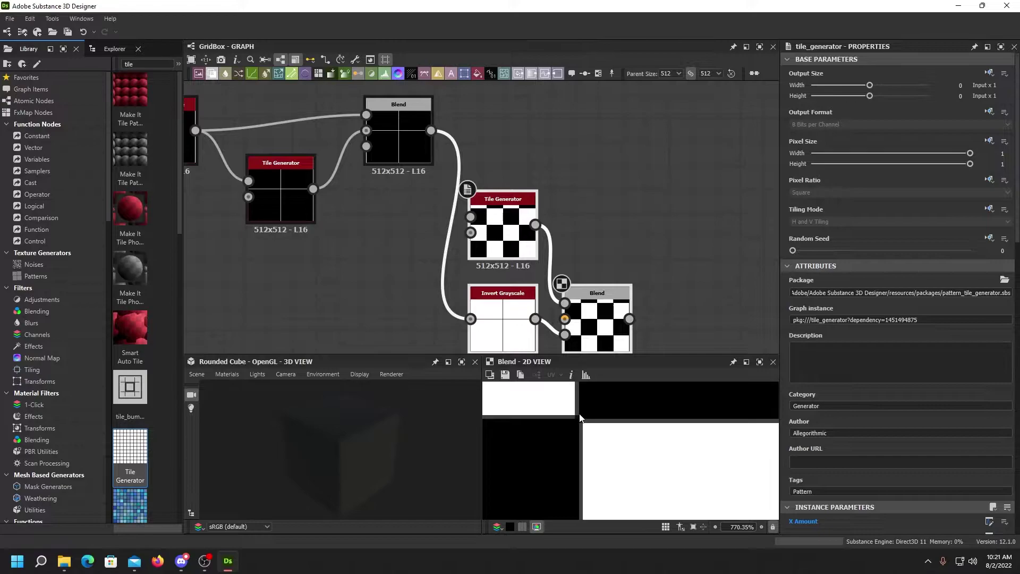
scroll(568, 315, "down", 3)
- Shift the checker node group further down, and space its Invert Grayscale and Tile Generator farther away from their Blend node
middle_click_drag(568, 314, 631, 243)
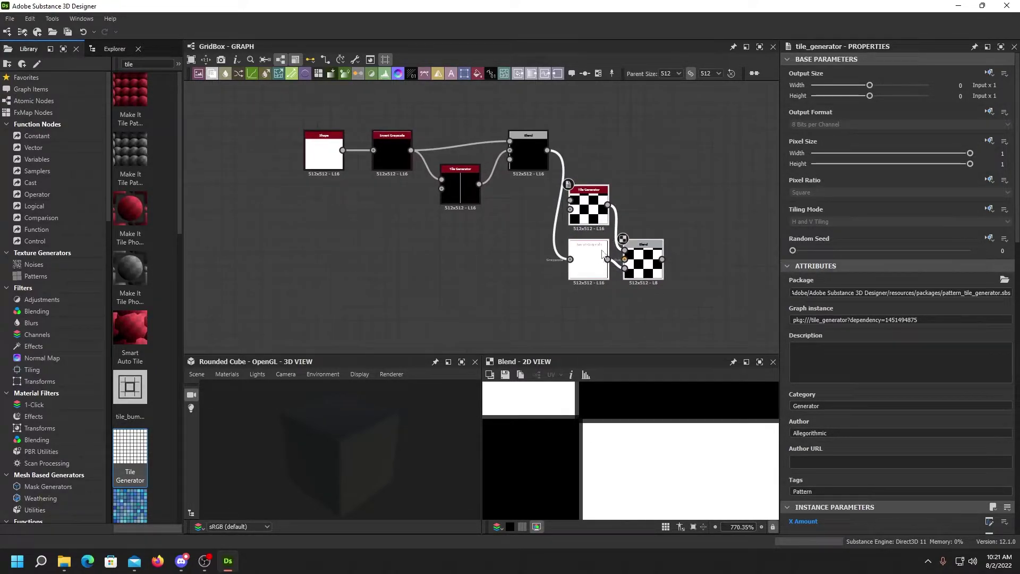
left_click_drag(589, 218, 556, 273)
middle_click_drag(617, 249, 625, 213)
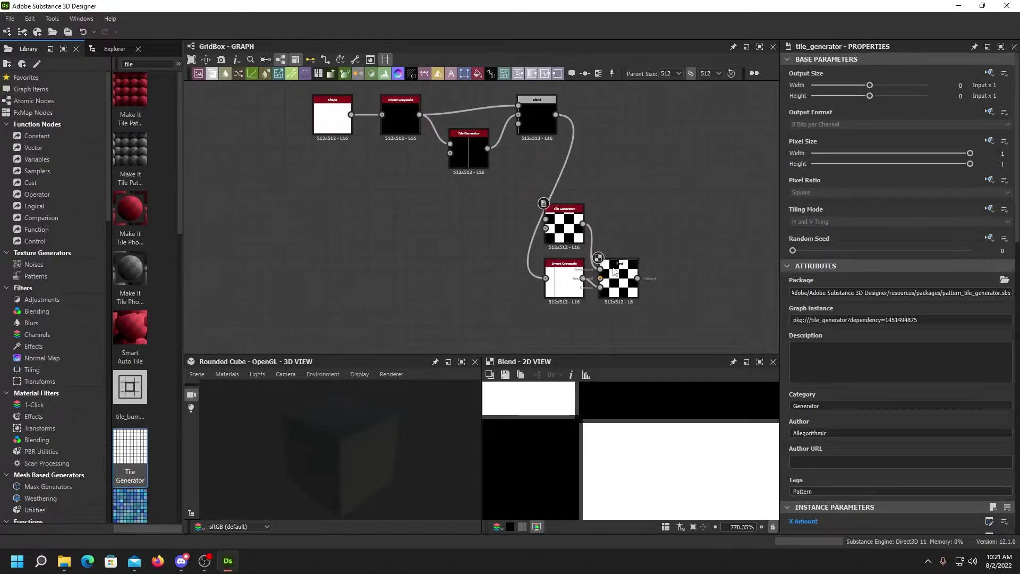
left_click_drag(572, 290, 559, 290)
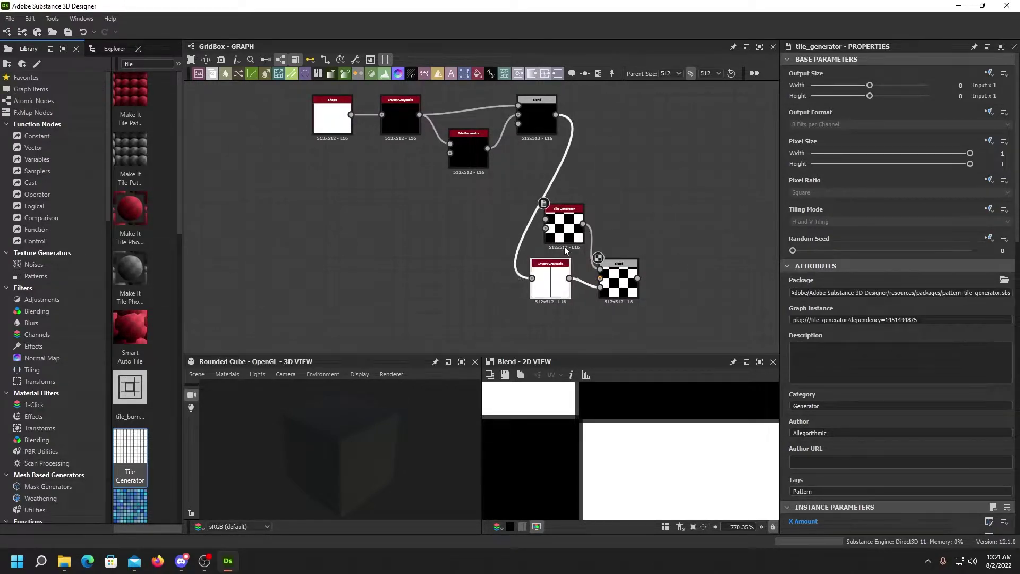
left_click_drag(565, 236, 480, 228)
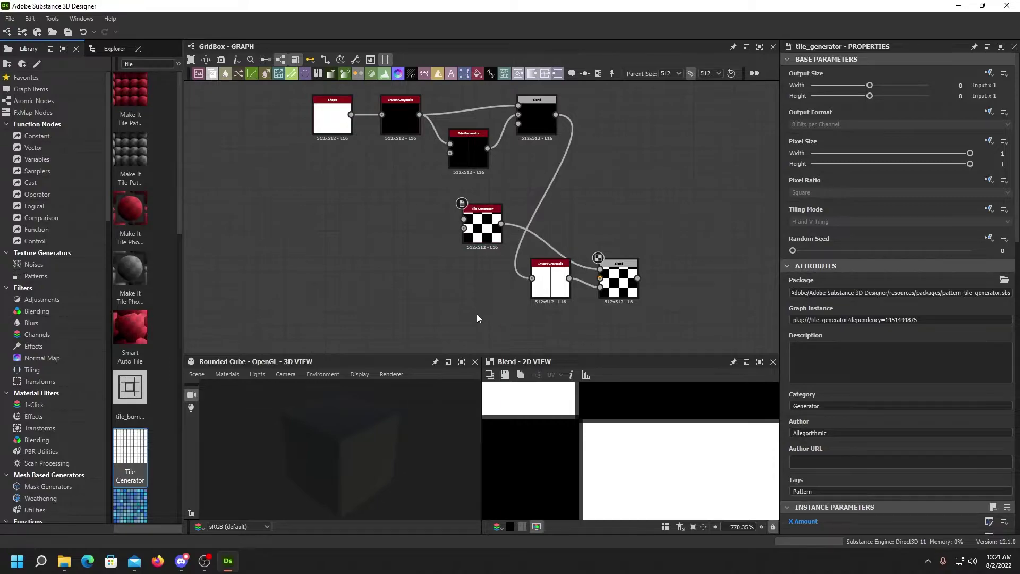
- Duplicate the checker Tile Generator and place the copy below the Invert Grayscale row
left_click_drag(468, 228, 471, 322, "ctrl")
middle_click_drag(552, 316, 498, 273)
left_click_drag(463, 269, 465, 294)
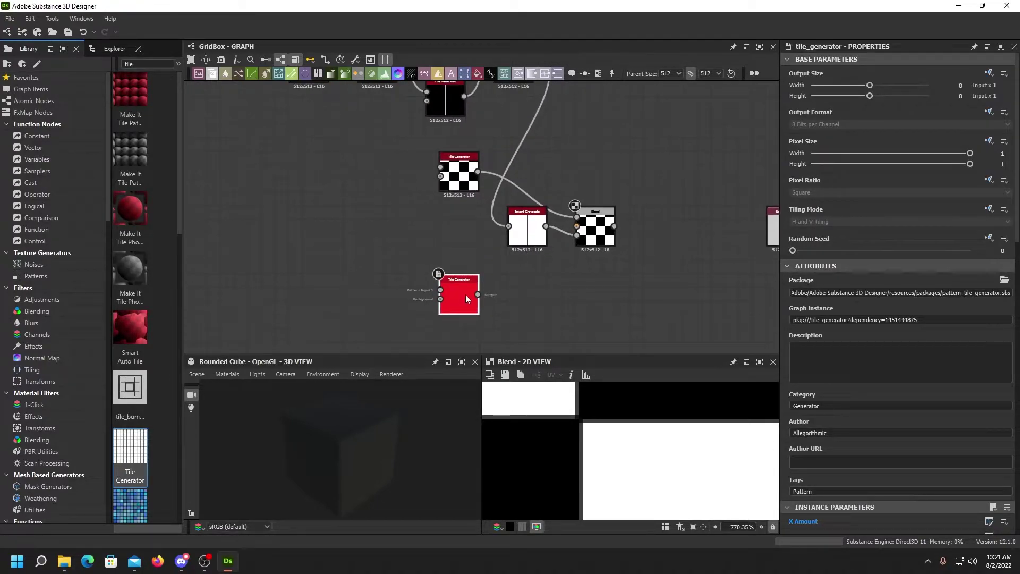
- Add a third Blend node below the checker Blend and connect the new Tile Generator copy to its opacity input
right_click(530, 298)
mouse_move(582, 8)
left_click(718, 18)
scroll(539, 298, "up", 3)
left_click_drag(504, 297, 623, 286)
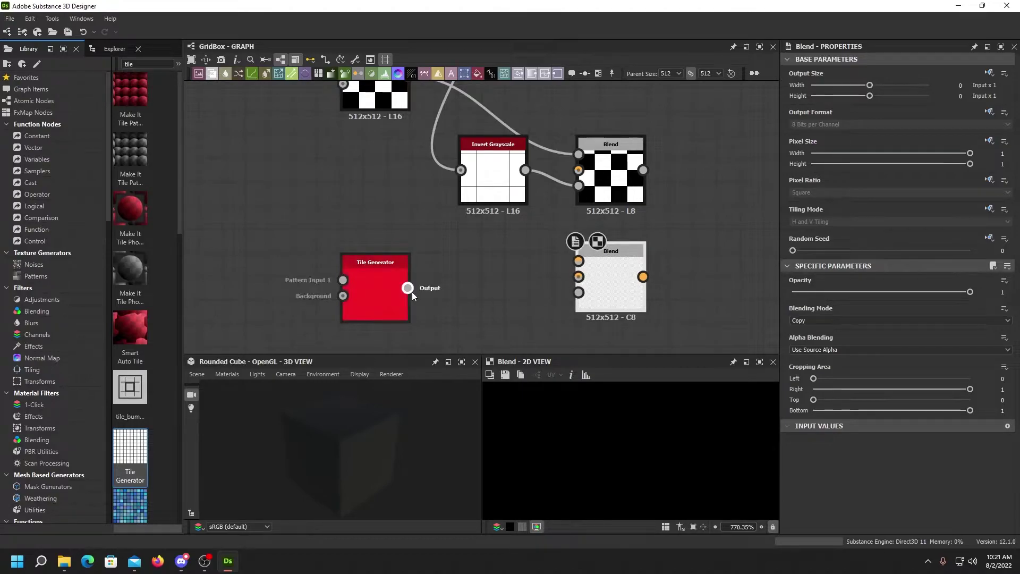
left_click_drag(559, 281, 578, 292)
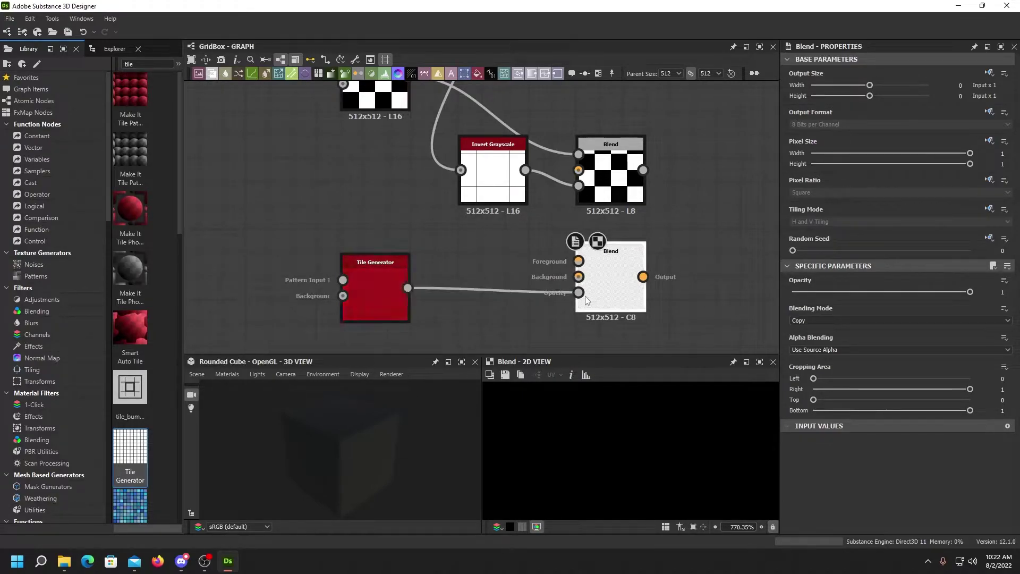
- Set Invert Mask to True on the lower checker Tile Generator
left_click(375, 262)
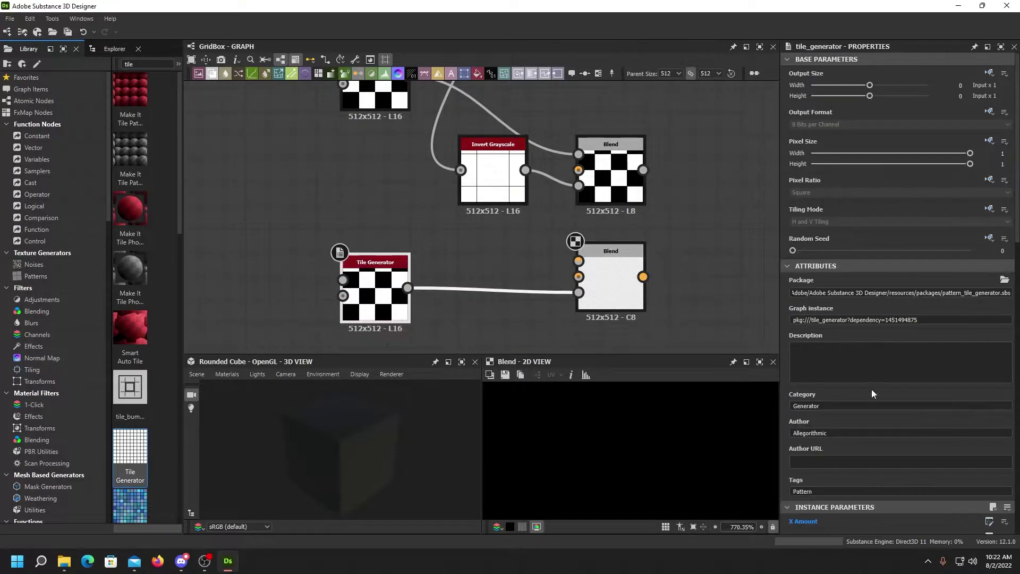
scroll(872, 390, "down", 3)
scroll(821, 383, "down", 15)
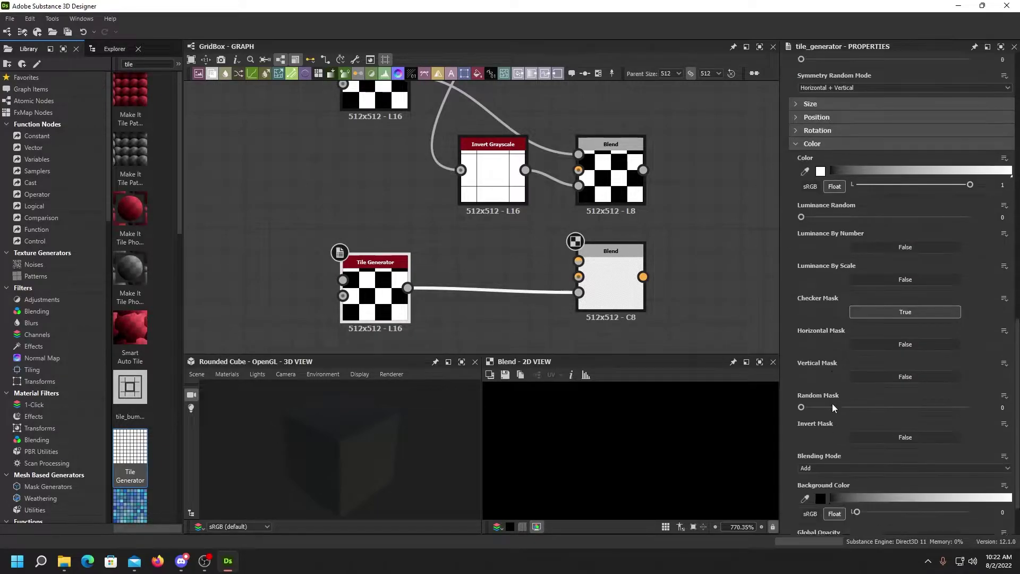
left_click(879, 405)
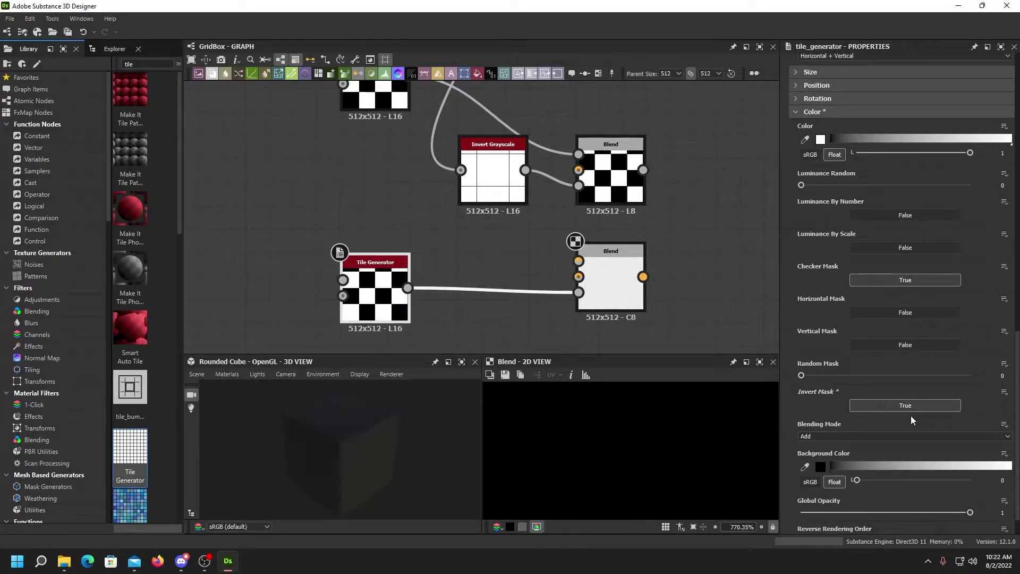
- Connect the Invert Grayscale output to the lower Blend's opacity input and the lower Tile Generator to its foreground input
middle_click_drag(493, 270, 432, 277)
left_click_drag(464, 177, 479, 269)
left_click_drag(513, 312, 517, 299)
left_click_drag(346, 294, 518, 268)
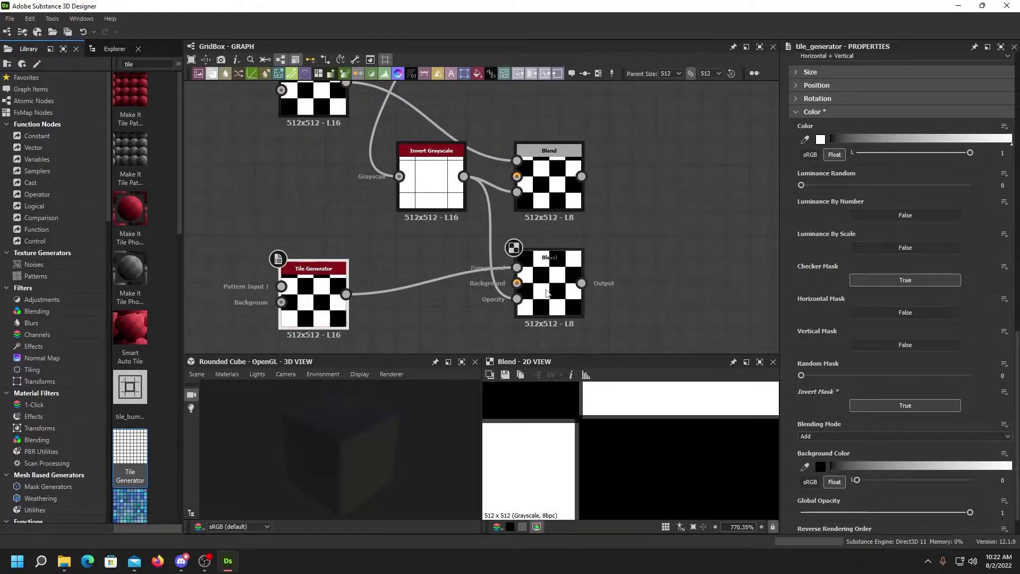
- Tidy the checker group by moving the two Tile Generators into line with their Blends and the Invert Grayscale between the rows
left_click_drag(311, 317, 312, 294)
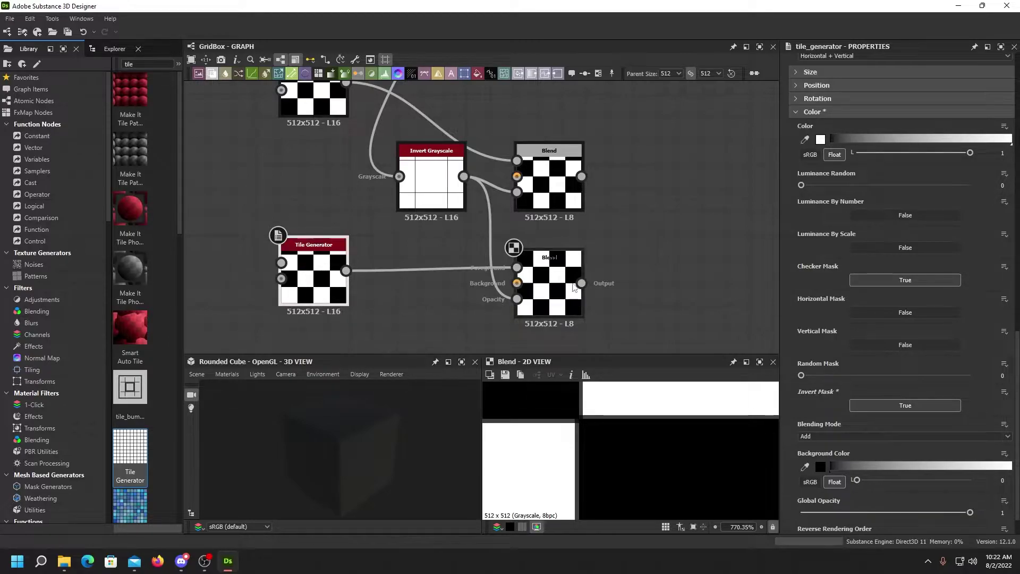
left_click_drag(301, 109, 301, 192)
left_click_drag(425, 196, 425, 242)
middle_click_drag(596, 200, 552, 233)
scroll(476, 203, "down", 2)
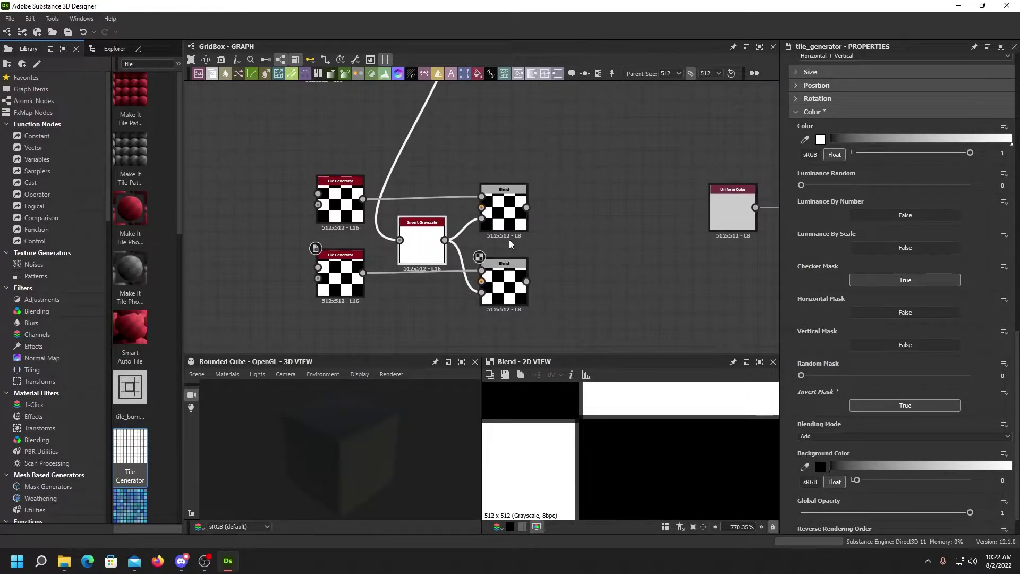
- Move the whole grid and checker network farther away from the output nodes to make room for more nodes
scroll(514, 187, "down", 3)
middle_click_drag(514, 186, 563, 240)
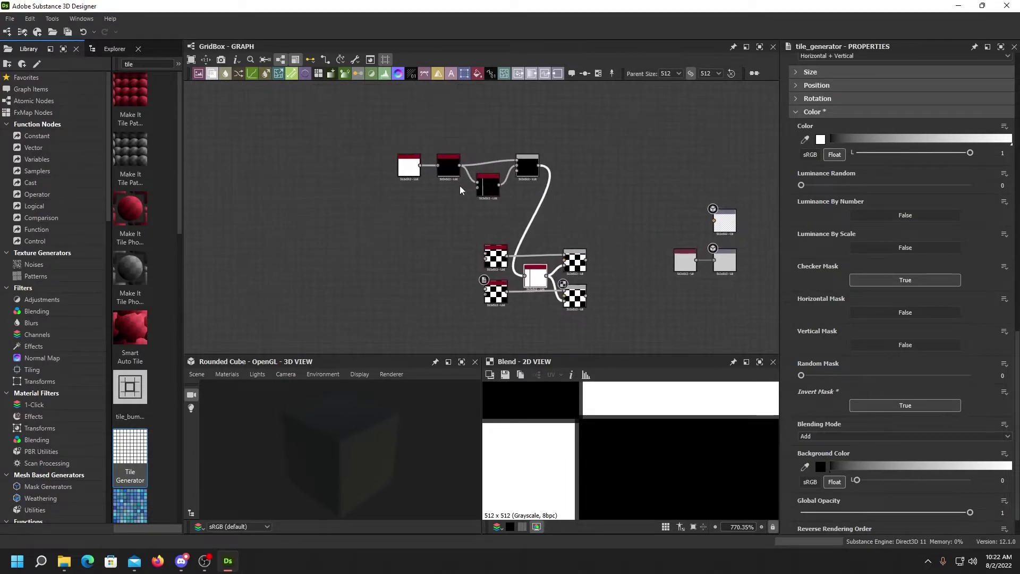
left_click_drag(577, 258, 403, 258)
scroll(416, 267, "up", 3)
middle_click_drag(416, 266, 510, 232)
scroll(472, 210, "up", 1)
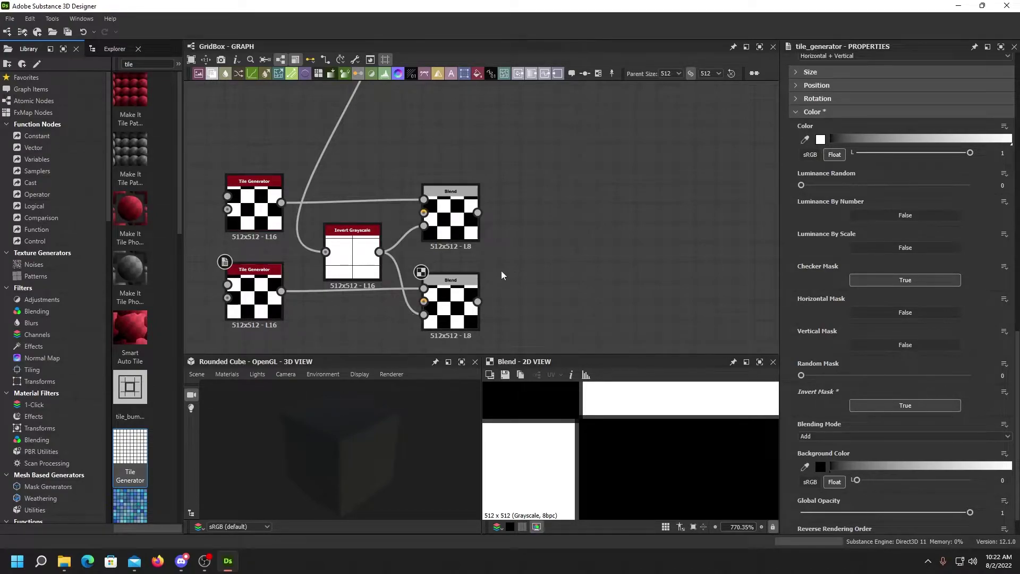
scroll(461, 214, "up", 3)
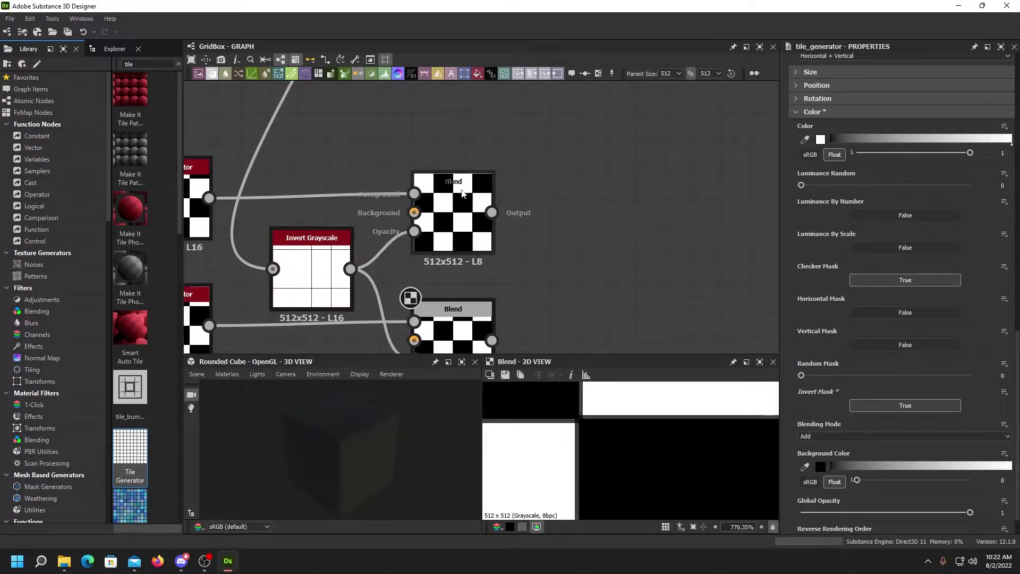
- Add a new Uniform Color node above the two checker Blends
scroll(462, 193, "down", 3)
scroll(511, 254, "down", 1)
middle_click_drag(534, 231, 509, 203)
scroll(499, 272, "down", 3)
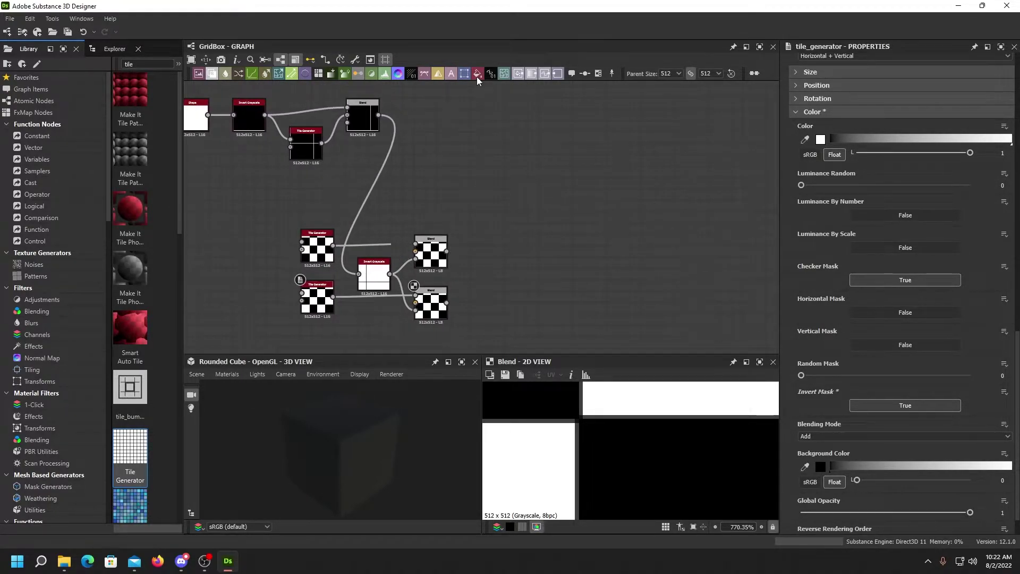
left_click(476, 76)
left_click(474, 208)
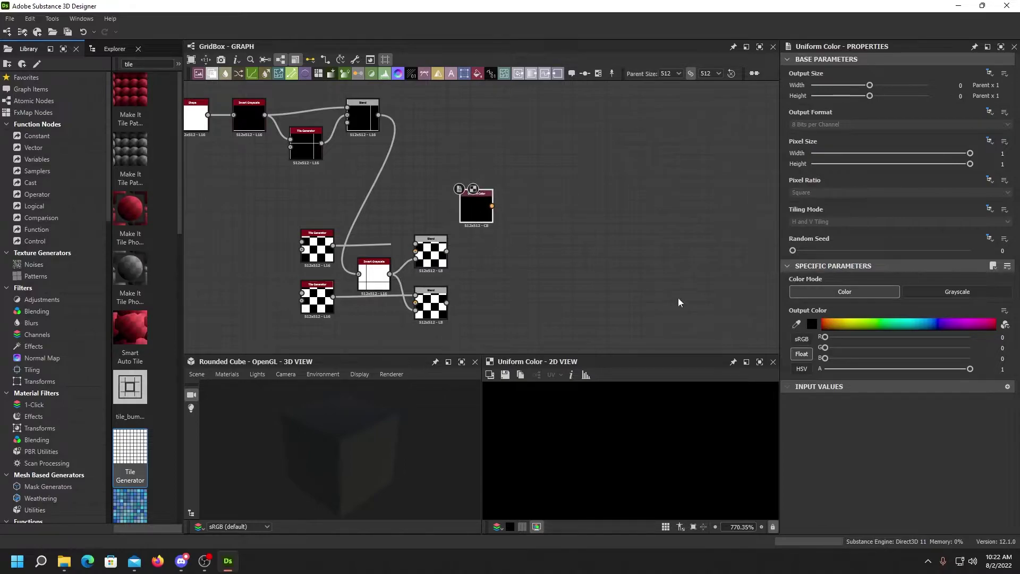
- Set the new Uniform Color's output color to a muted blue, about R 0.326, G 0.485, B 0.558
left_click(902, 322)
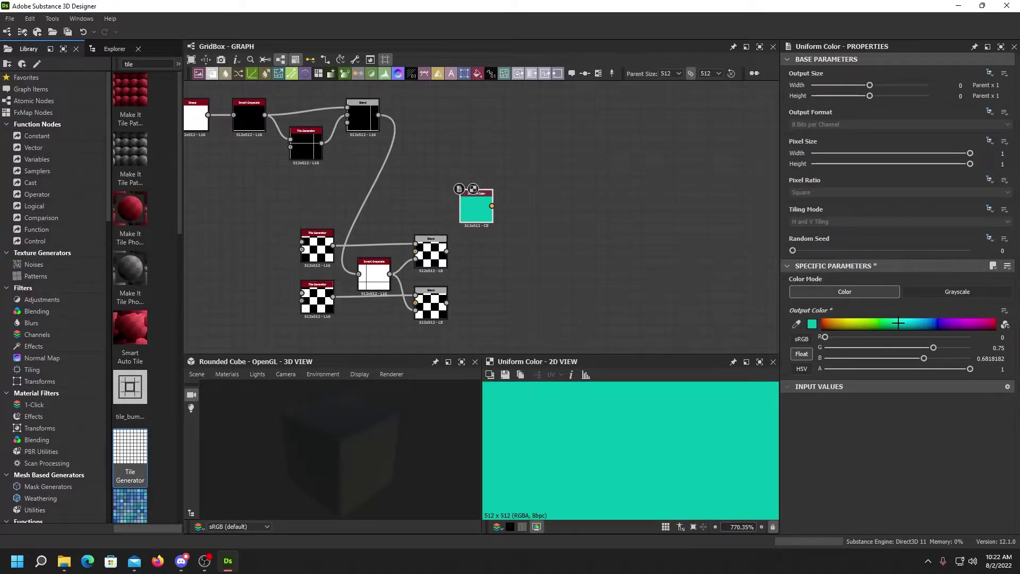
left_click(812, 325)
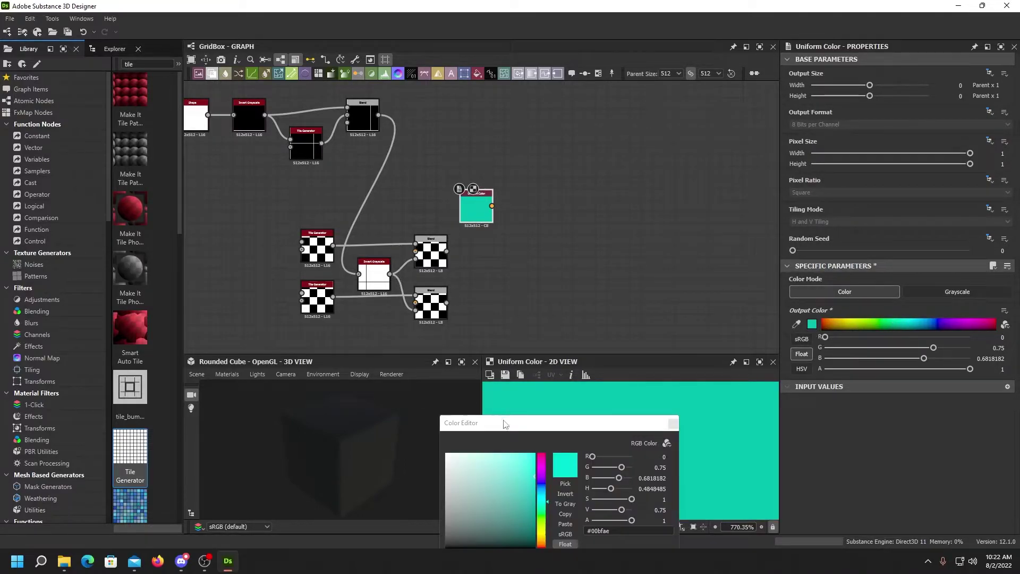
left_click(478, 481)
left_click(482, 495)
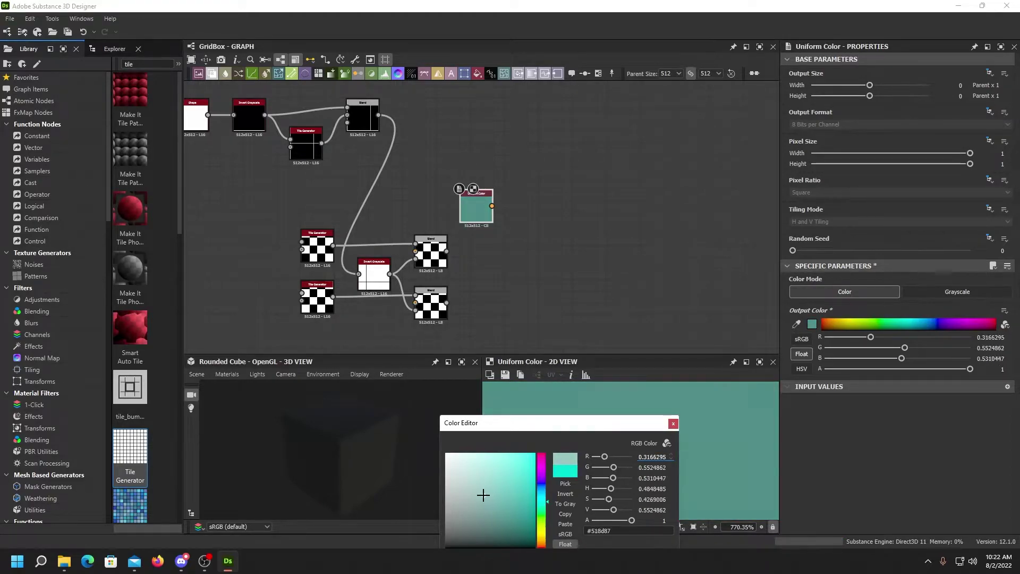
left_click(543, 498)
left_click_drag(543, 496, 537, 495)
left_click(672, 423)
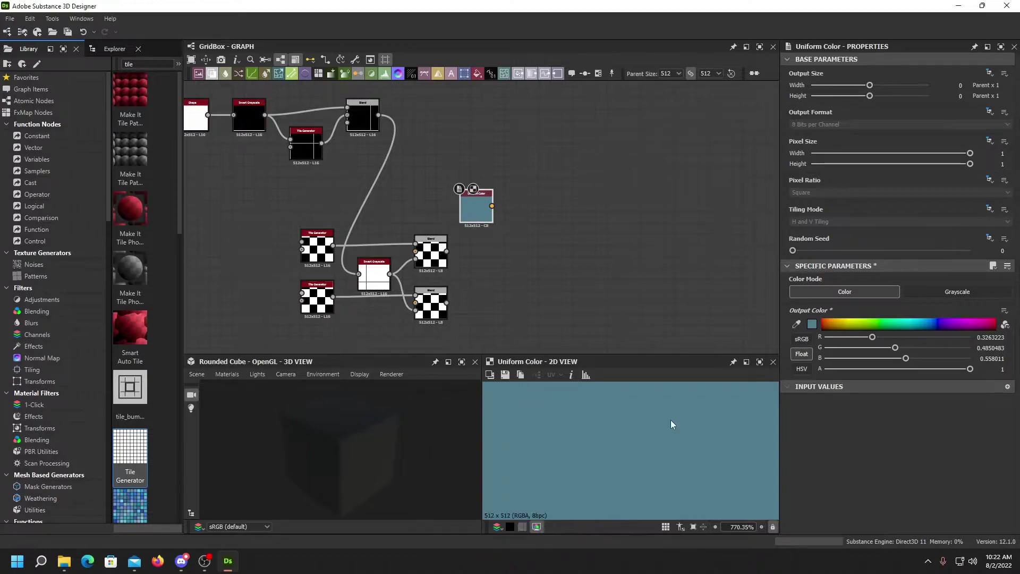
- Expose the Uniform Color's Output Color as a new parameter with identifier BaseColor and label Base Color
scroll(560, 302, "up", 4)
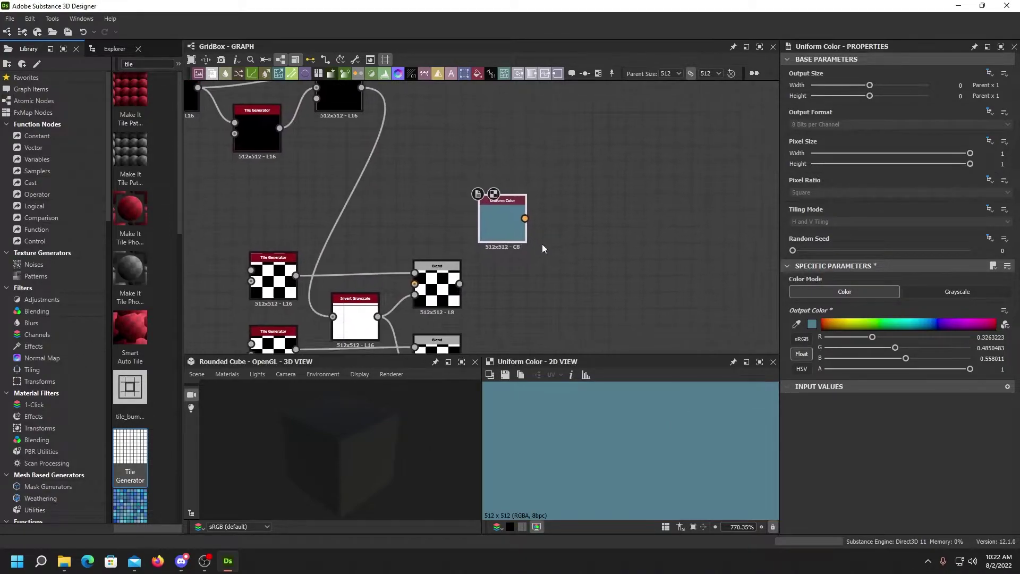
scroll(606, 205, "up", 3)
scroll(551, 243, "up", 1)
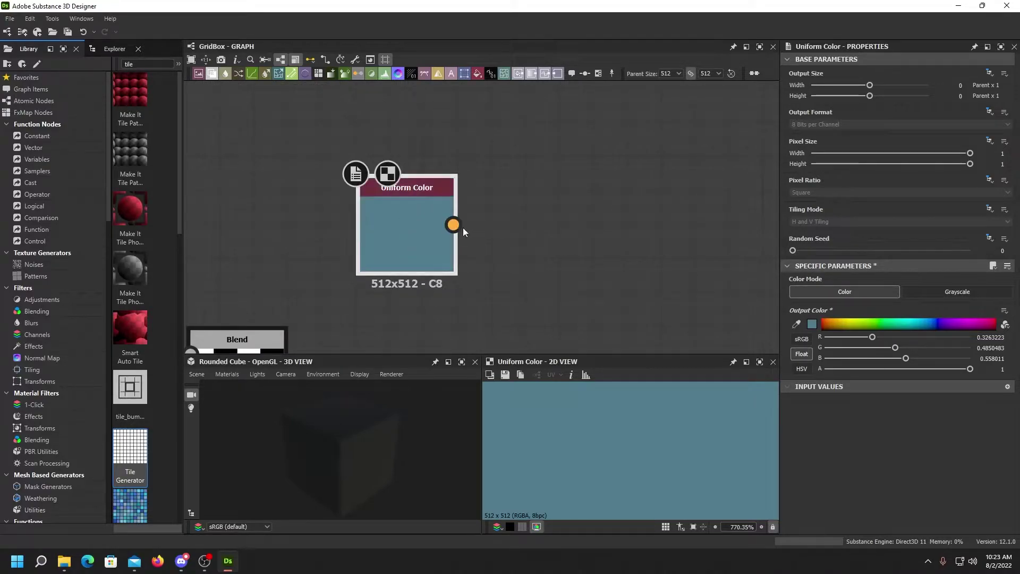
middle_click_drag(611, 299, 754, 276)
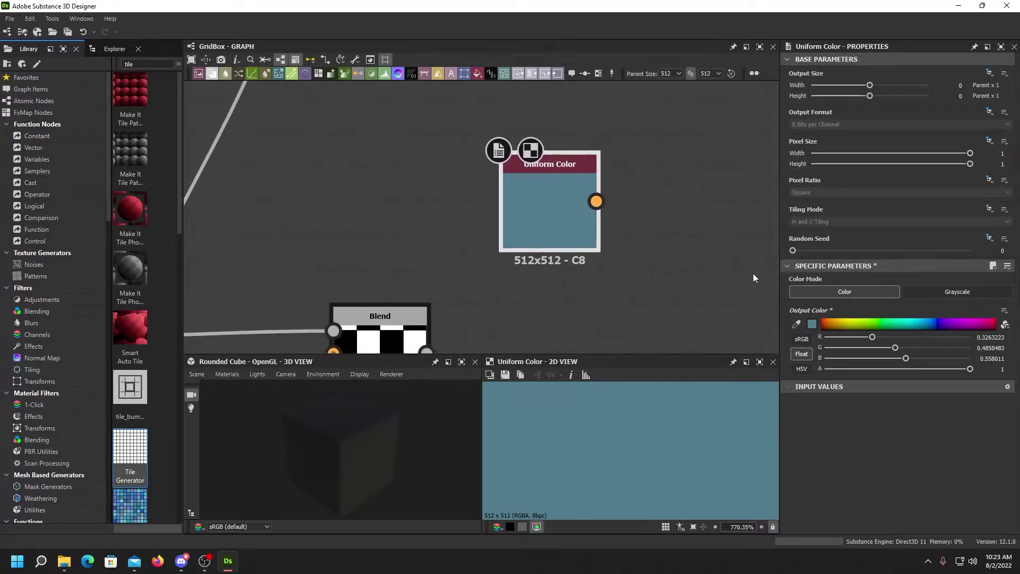
left_click(1004, 312)
left_click(971, 326)
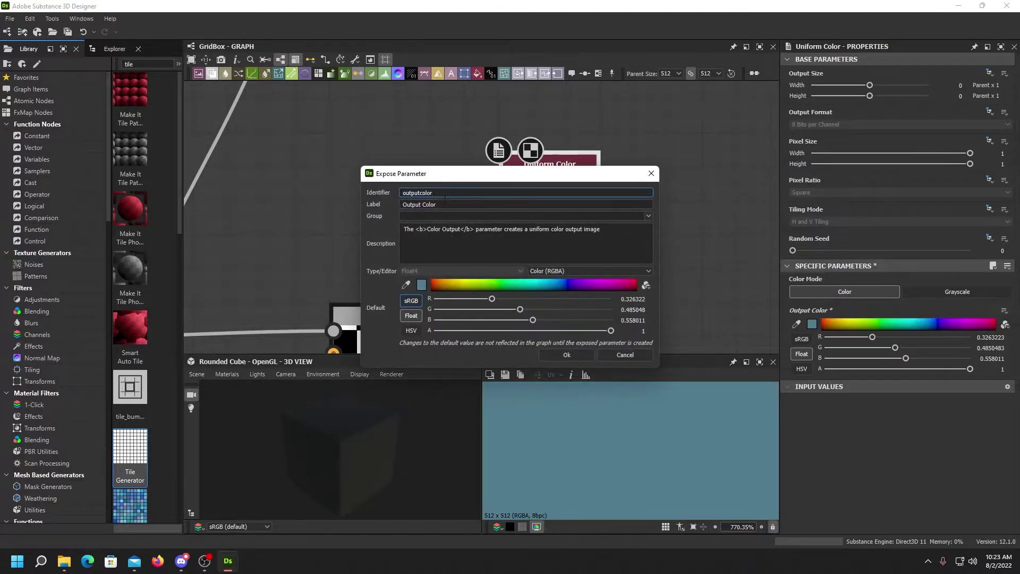
type("BaseColor")
double_click(398, 204)
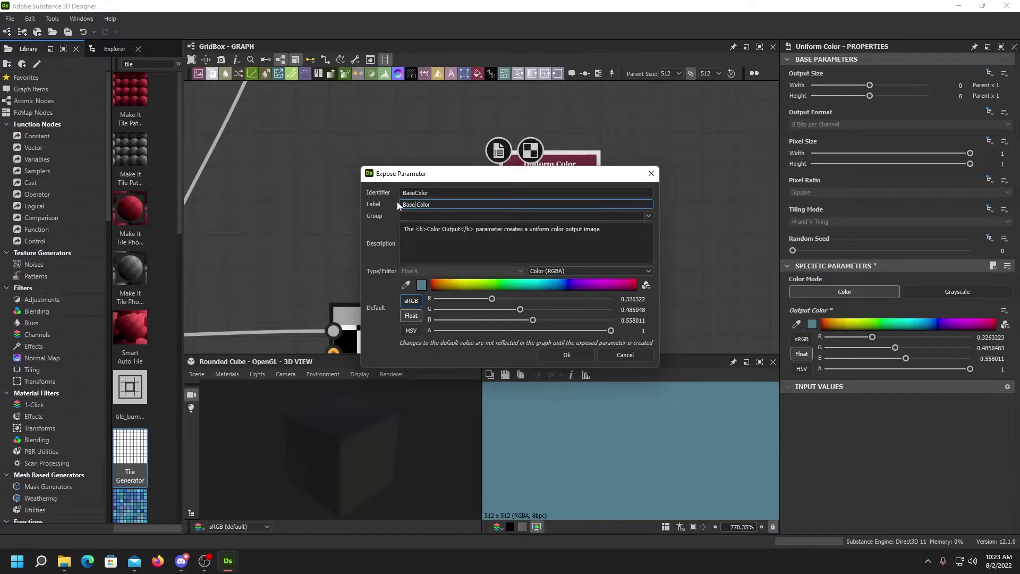
left_click(576, 353)
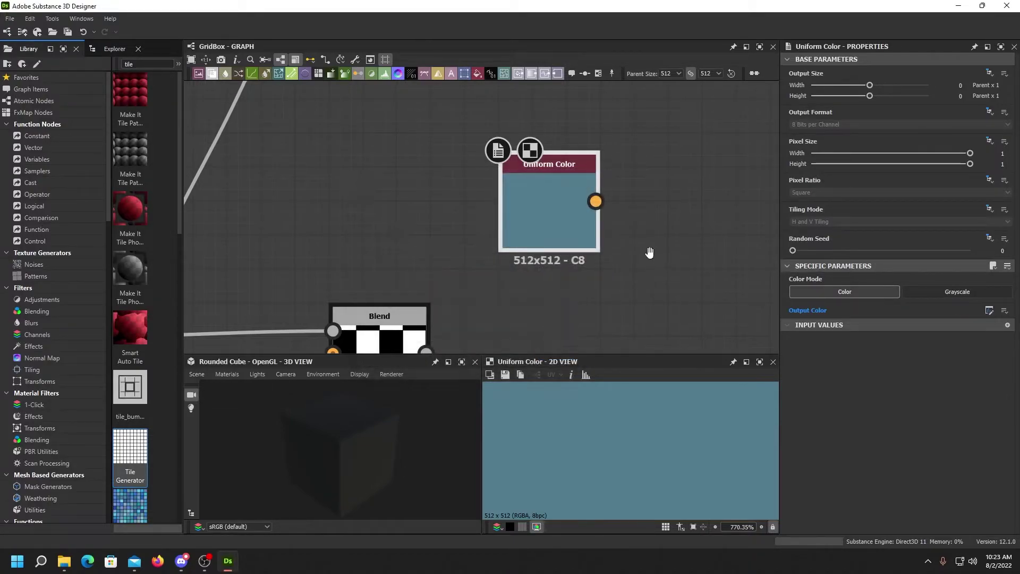
- Add an HSL node fed by the Uniform Color, set its Lightness to 0.4, and align the two nodes
middle_click_drag(650, 252, 578, 235)
scroll(463, 184, "down", 2)
middle_click_drag(512, 227, 474, 243)
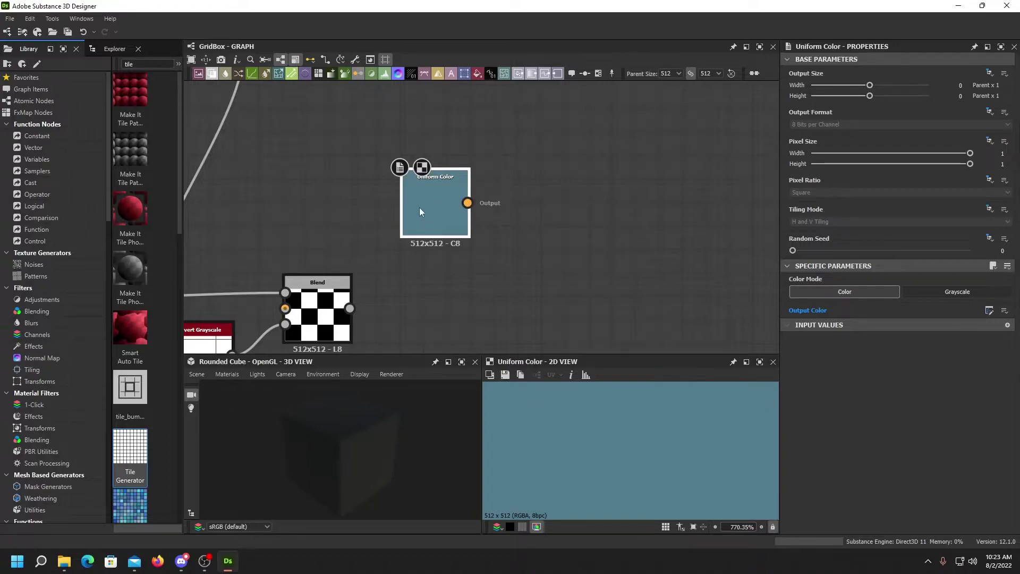
left_click_drag(467, 203, 518, 204)
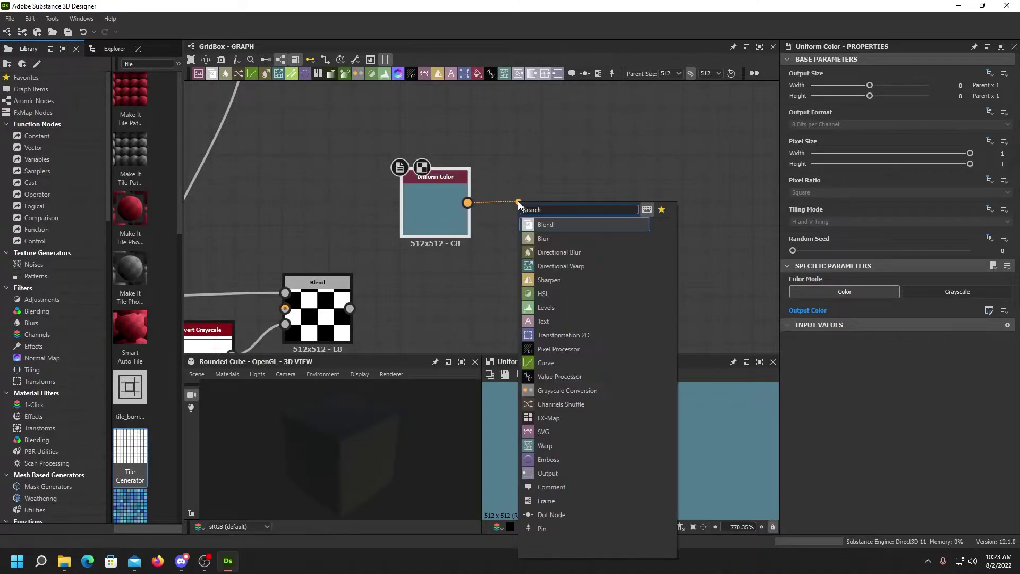
left_click(550, 292)
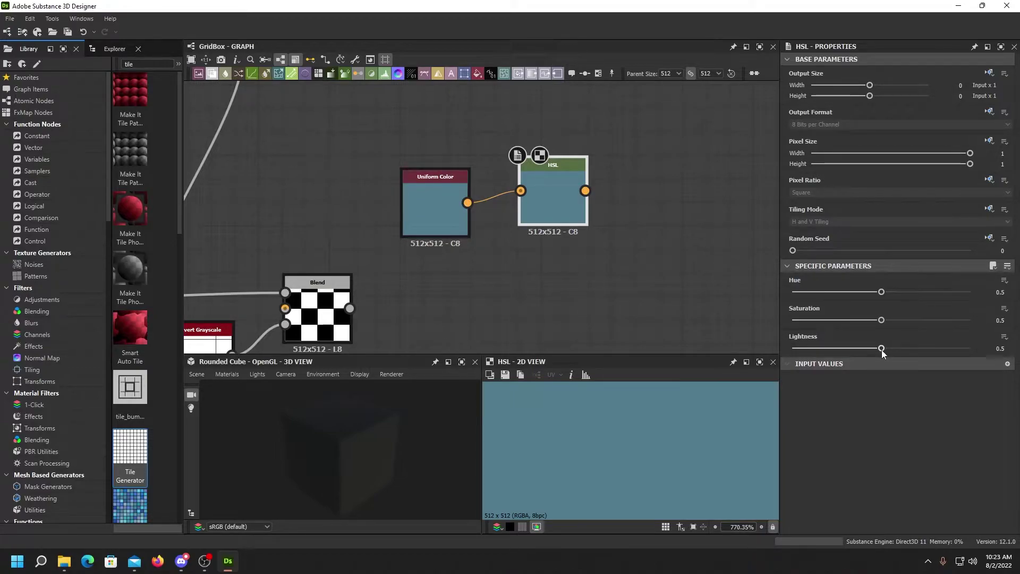
mouse_move(880, 351)
left_mouse_down()
mouse_move(861, 352)
mouse_move(904, 350)
mouse_move(864, 356)
left_mouse_up()
left_click_drag(444, 205, 440, 194)
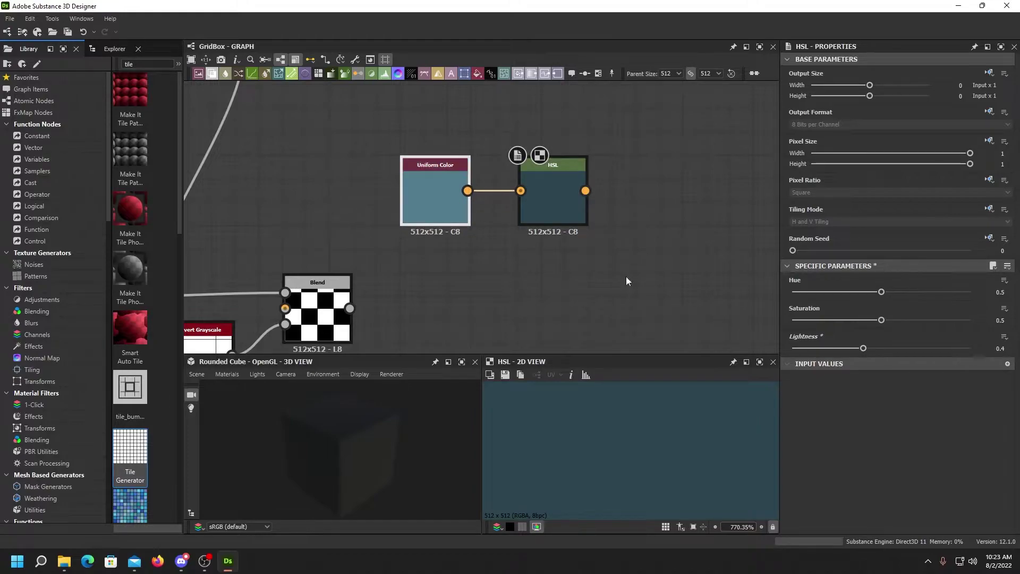
- Expose the HSL node's Lightness as a new parameter with identifier GridContrast and label Grid Contrast
left_click(1004, 336)
left_click(956, 352)
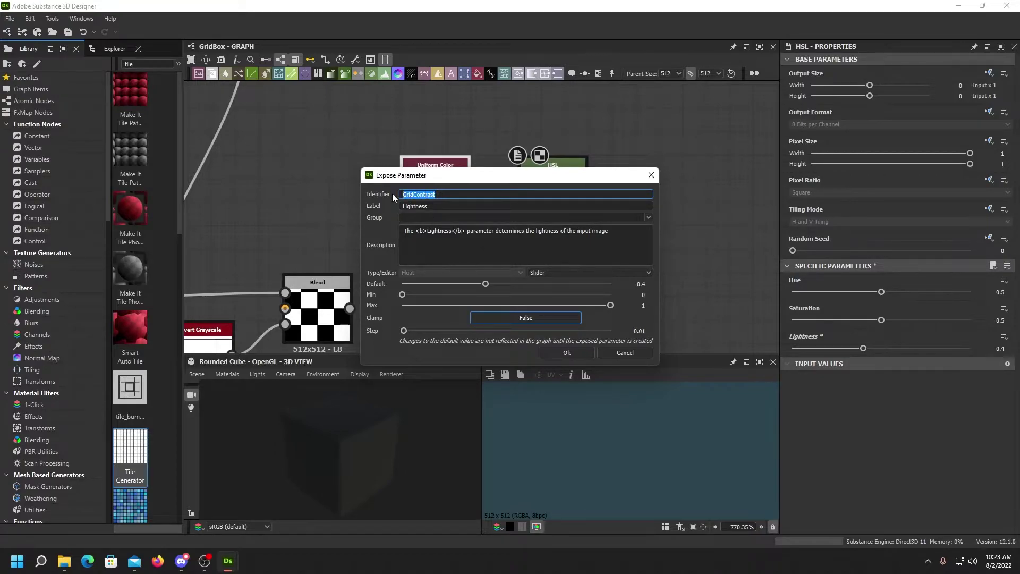
key("Tab")
type("GridContrast")
left_click(415, 206)
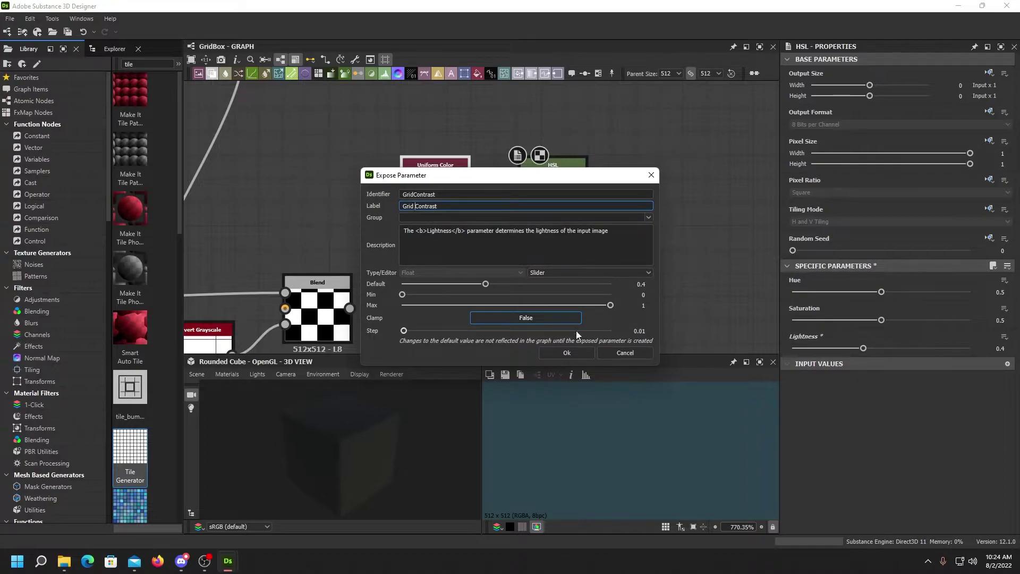
left_click(553, 353)
- Add a Blend beside the upper checker Blend, using that checker as opacity and the Uniform Color as foreground
middle_click_drag(519, 247, 557, 140)
scroll(518, 183, "down", 1)
middle_click_drag(510, 183, 466, 233)
middle_click_drag(448, 274, 486, 216)
right_click(452, 215)
mouse_move(495, 220)
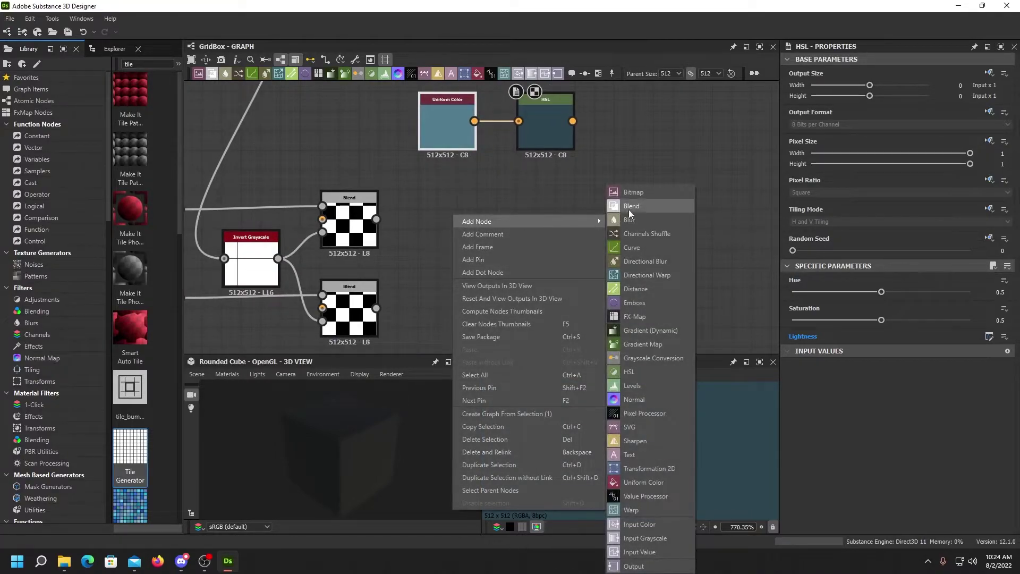
left_click(628, 207)
left_click_drag(441, 230, 515, 231)
left_click_drag(376, 219, 500, 232)
left_click_drag(492, 168, 474, 121)
middle_click_drag(550, 299, 537, 296)
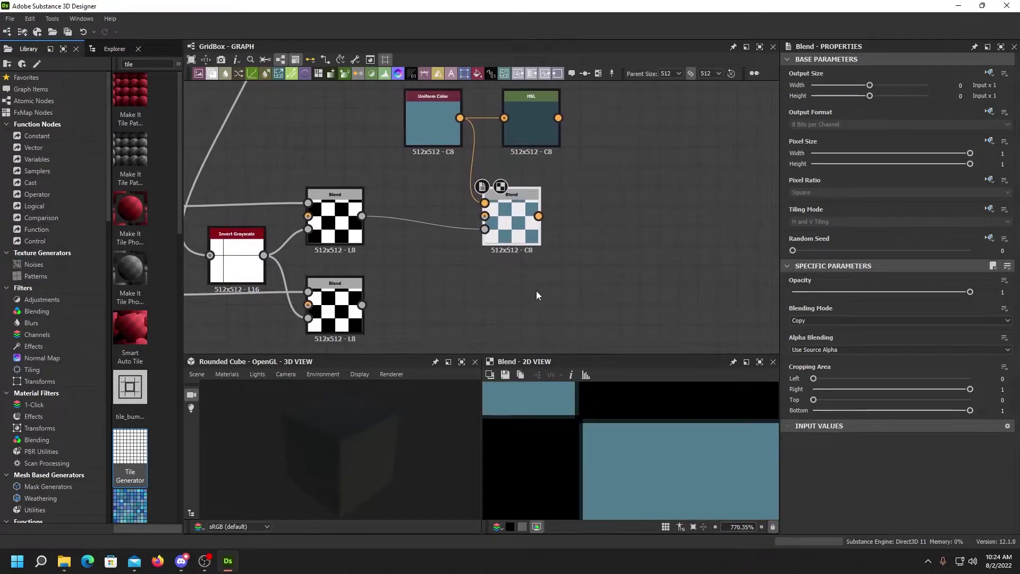
- Add another Blend for the darker tiles, with the lower checker Blend as opacity and the HSL output as foreground
right_click(537, 296)
mouse_move(601, 8)
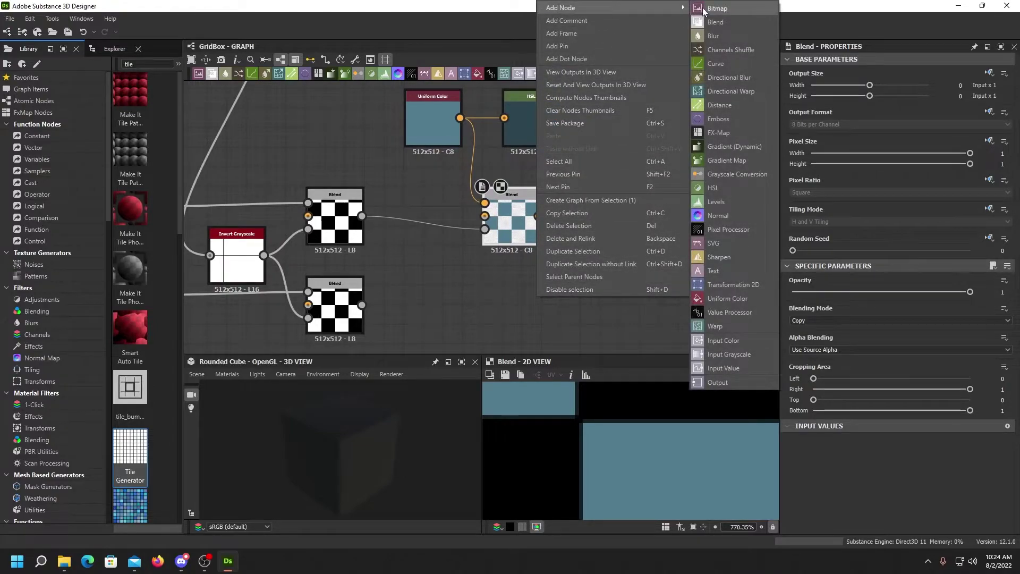
left_click(725, 23)
left_click_drag(363, 305, 609, 303)
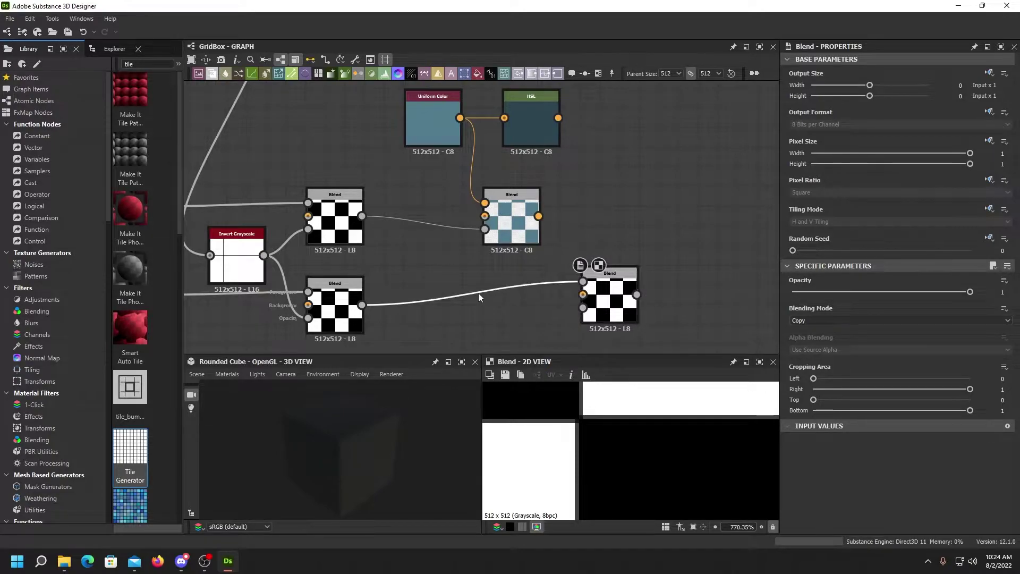
key("Delete")
left_click_drag(362, 305, 380, 304)
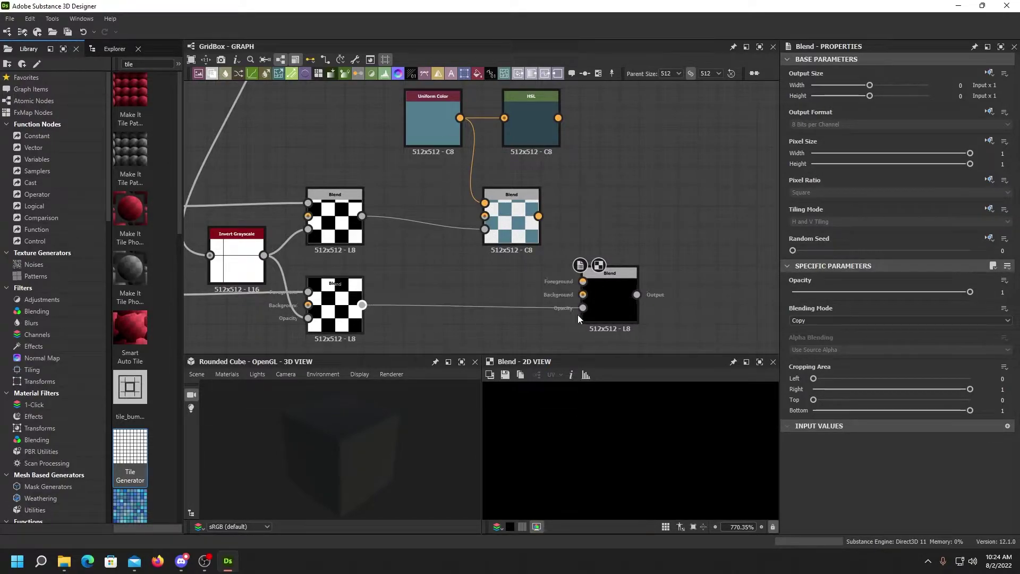
left_click_drag(578, 314, 582, 308)
left_click_drag(572, 114, 558, 117)
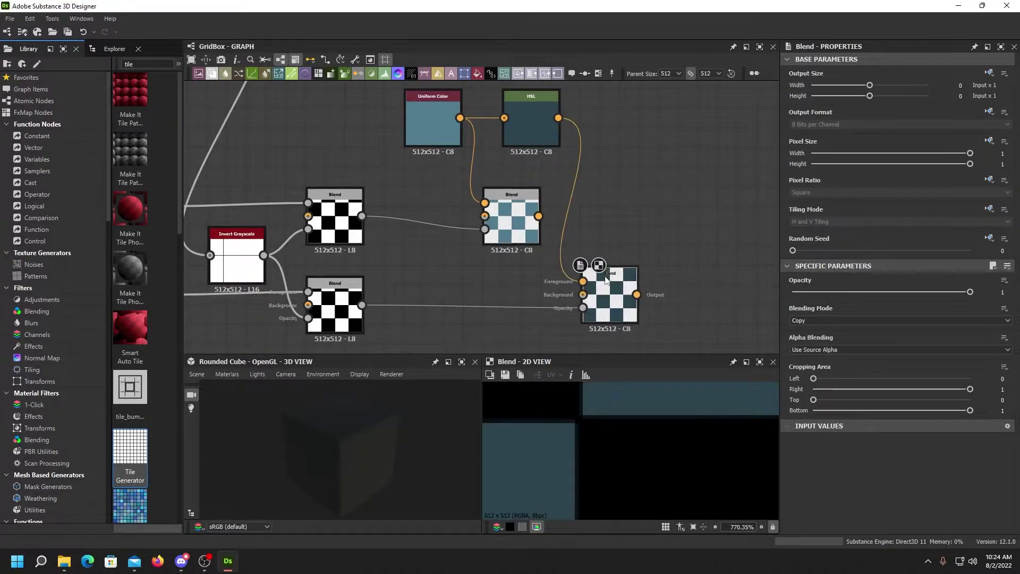
- Combine the two colored checkers in a new Blend, with the lighter one as foreground and the darker one as background
middle_click_drag(626, 233, 482, 206)
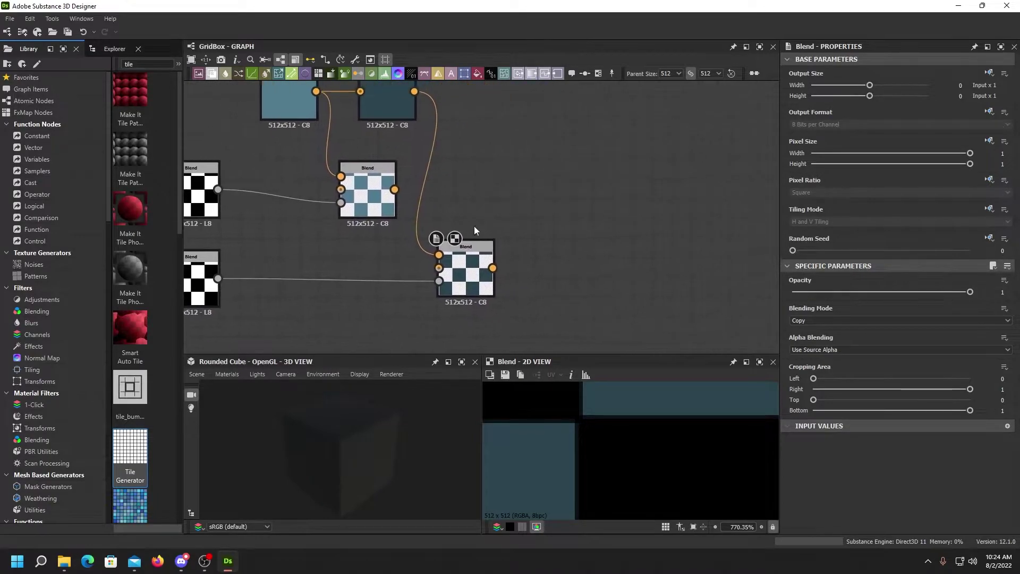
left_click_drag(492, 267, 394, 190)
left_click(602, 231)
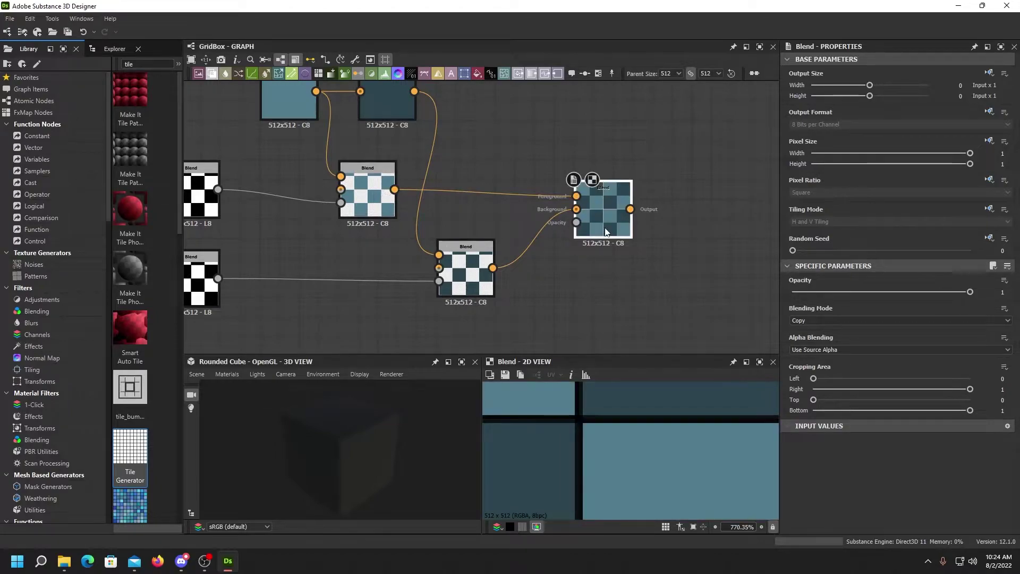
scroll(593, 202, "up", 3)
scroll(604, 441, "down", 2)
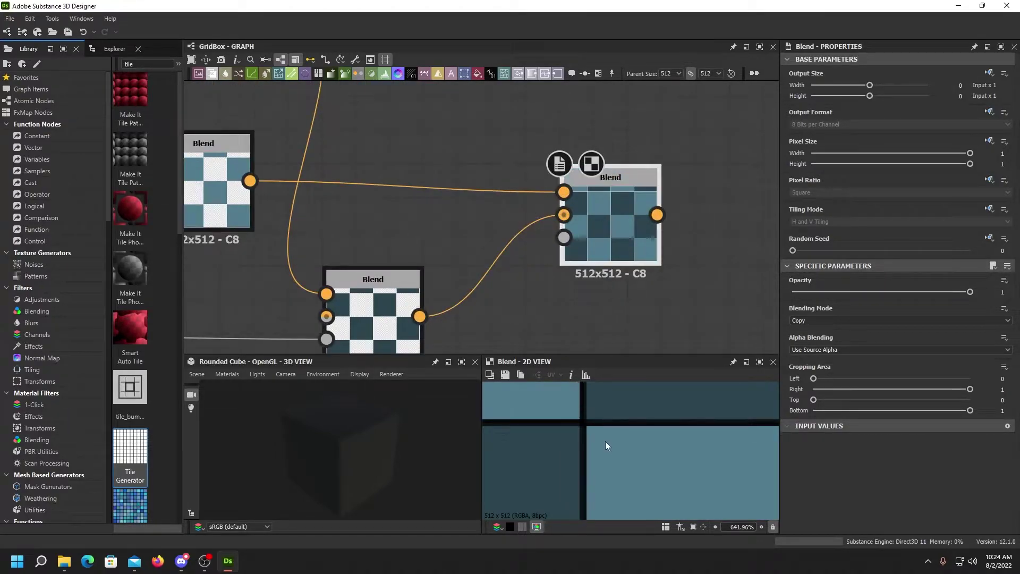
scroll(589, 416, "down", 2)
scroll(590, 417, "down", 5)
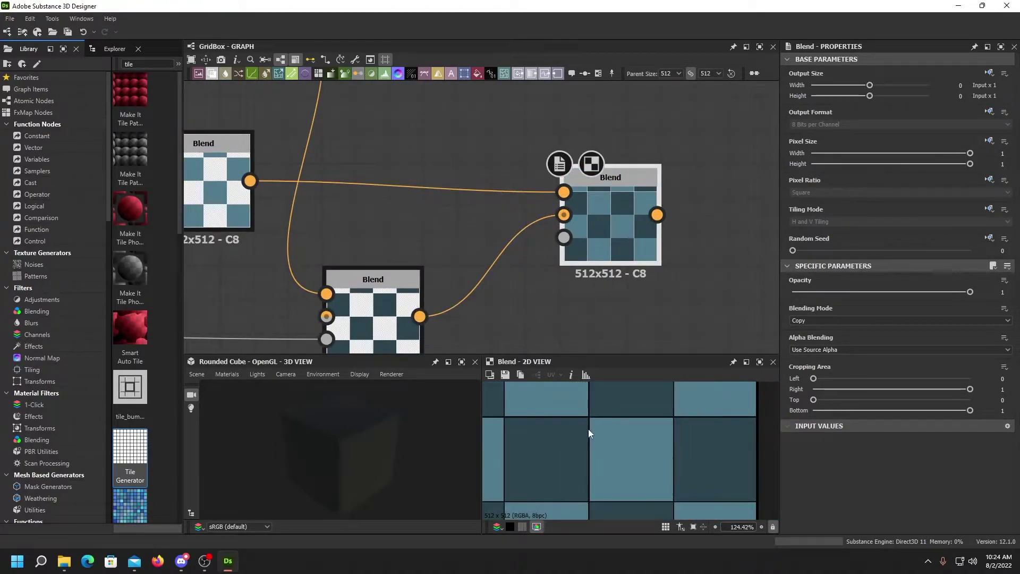
scroll(588, 425, "up", 4)
scroll(629, 453, "down", 5)
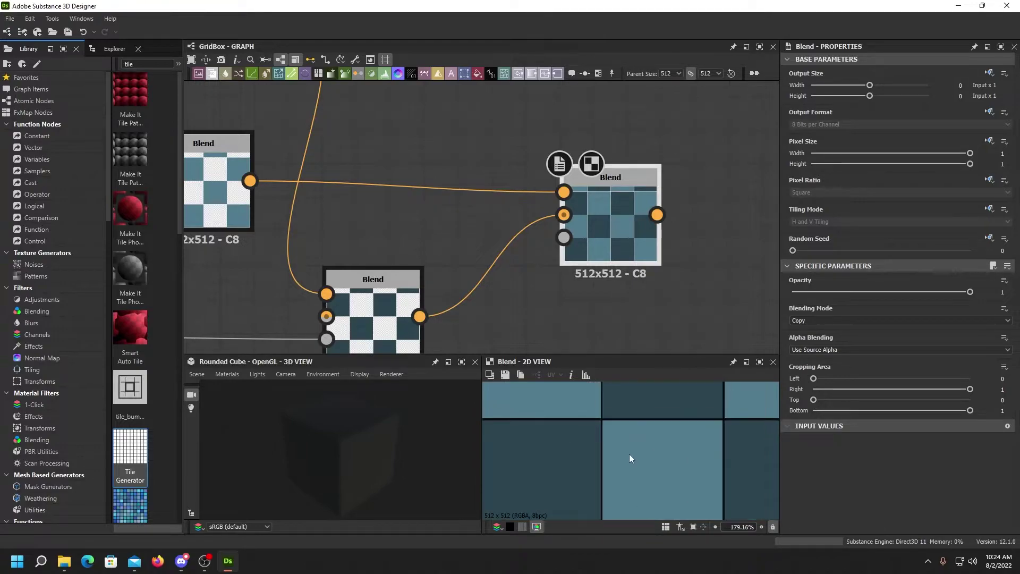
- Add a Uniform Color node in the empty area above the existing tile color nodes
middle_click_drag(515, 275, 560, 288)
scroll(475, 201, "down", 3)
middle_click_drag(475, 202, 551, 259)
scroll(544, 205, "down", 5)
middle_click_drag(544, 201, 555, 268)
scroll(415, 213, "up", 2)
middle_click_drag(414, 214, 457, 226)
scroll(458, 226, "up", 2)
middle_click_drag(533, 230, 482, 233)
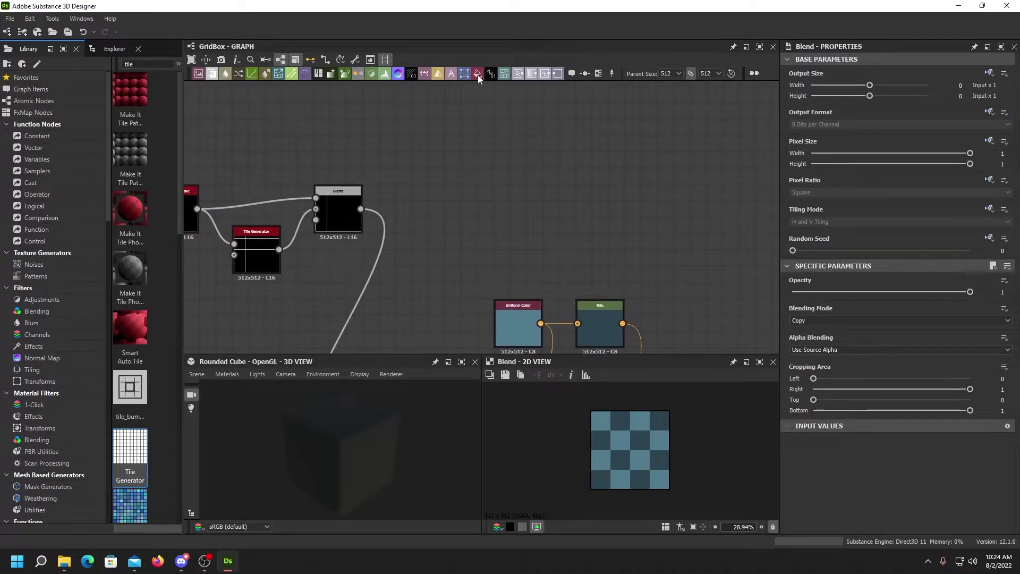
left_click_drag(476, 75, 481, 210)
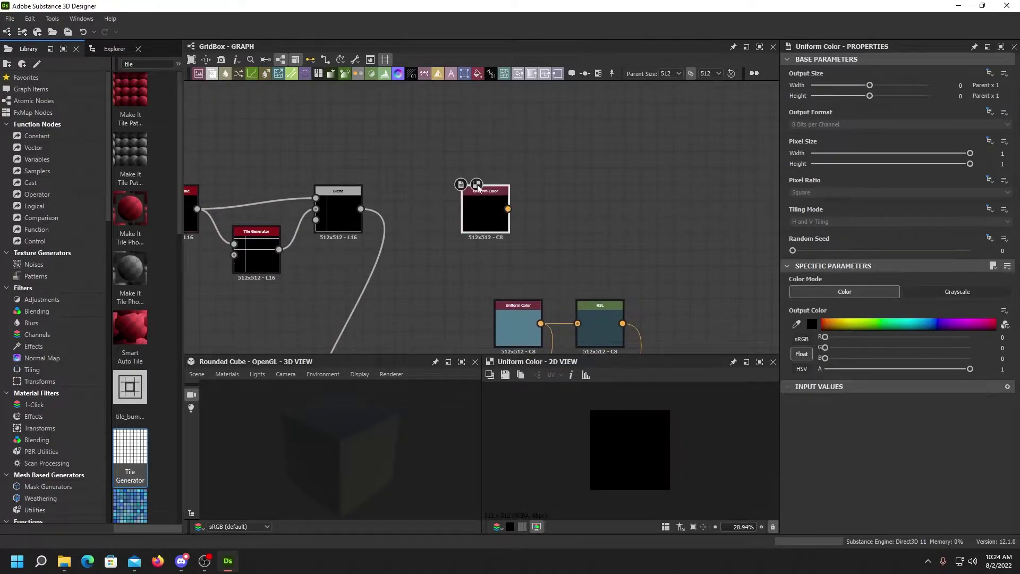
- Set the new Uniform Color to a slightly bluish near-white, about RGB 0.944, 0.952, 0.961, and move the node higher
left_click(812, 324)
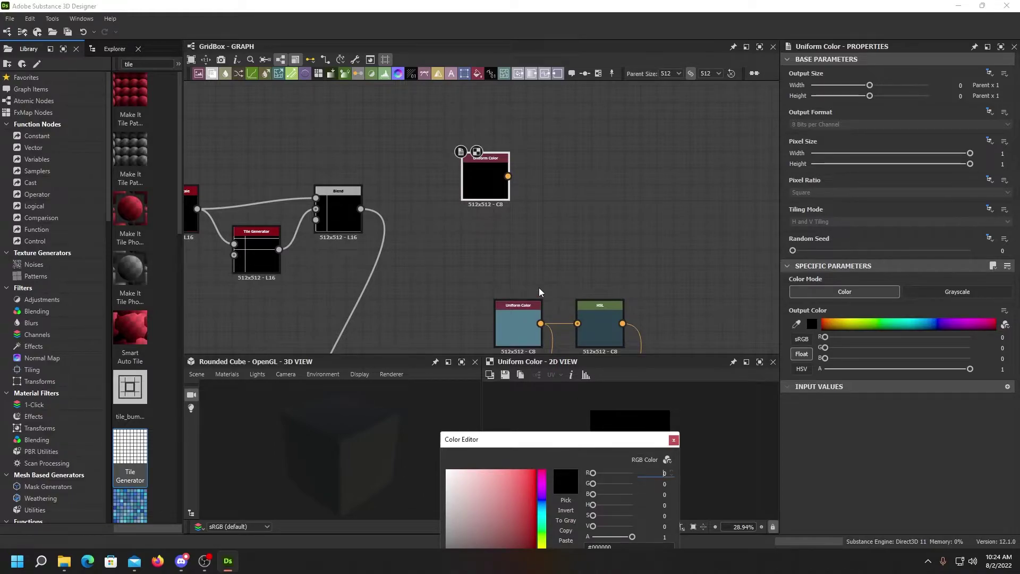
left_click_drag(539, 453, 538, 282)
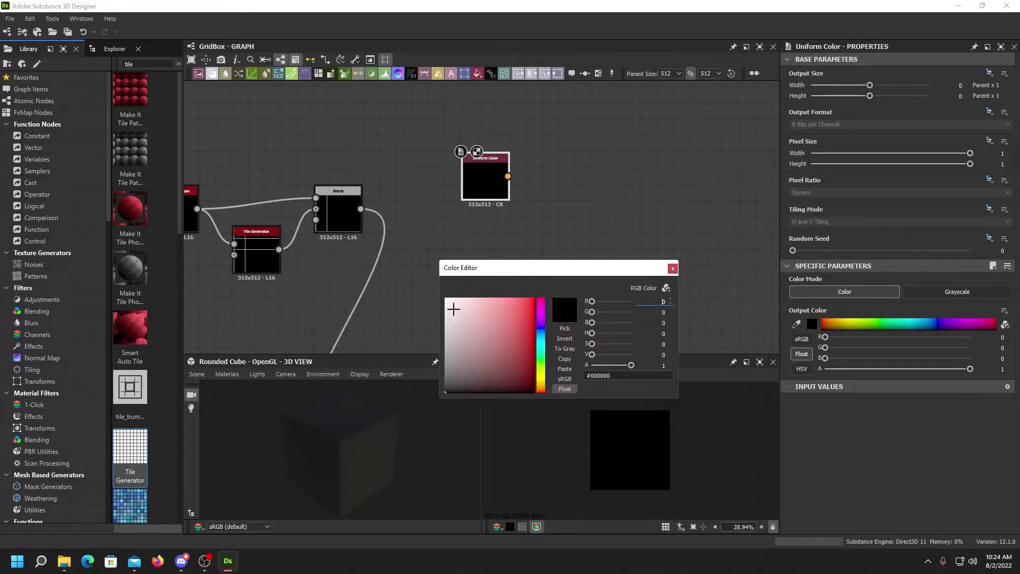
left_click(446, 301)
left_click_drag(446, 302, 447, 302)
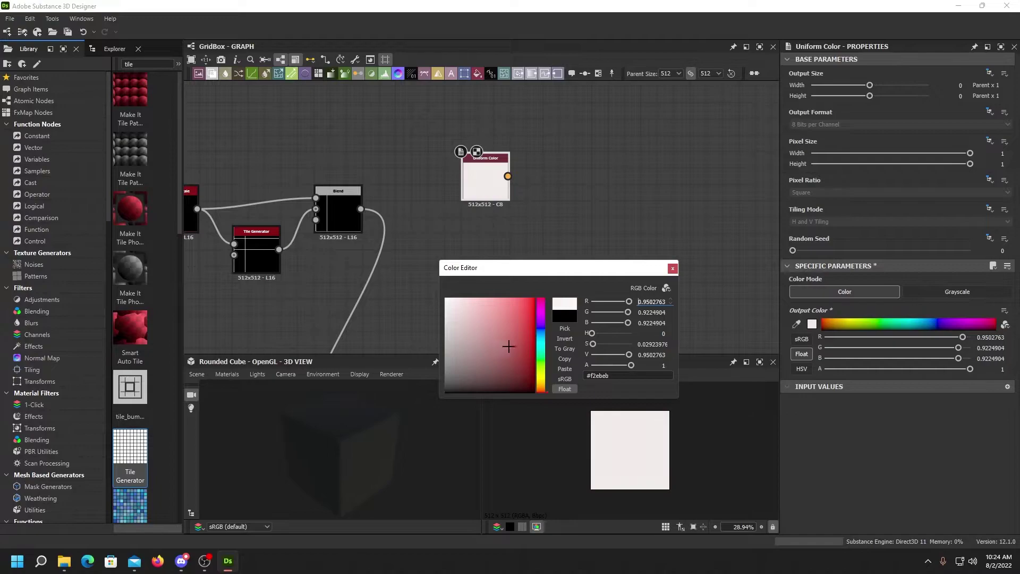
left_click(541, 335)
left_click(447, 301)
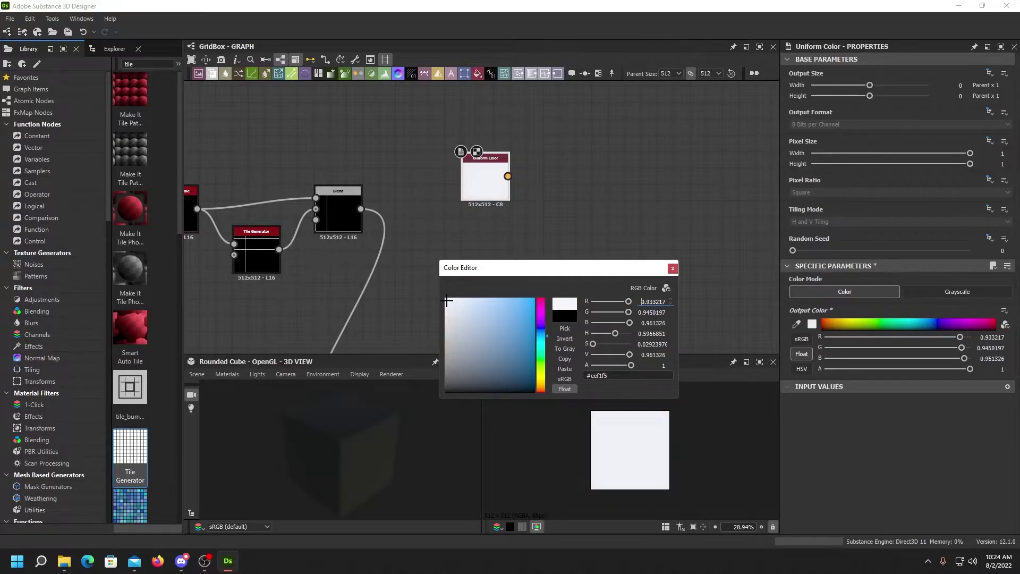
left_click(673, 268)
middle_click_drag(512, 262, 438, 218)
left_click_drag(433, 176, 416, 144)
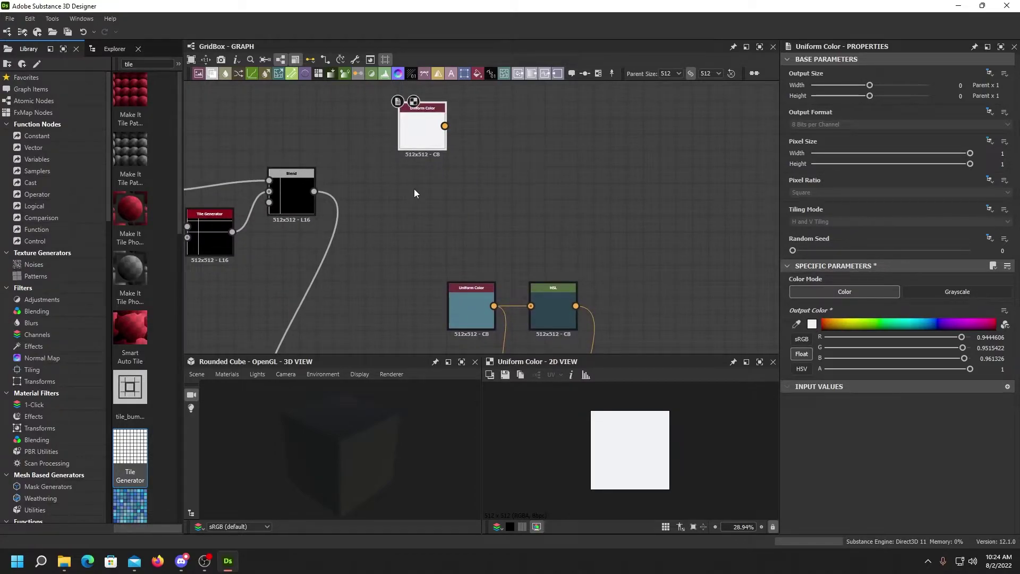
- Add a Blend with the near-white Uniform Color as foreground and the grid-line Blend as opacity
right_click(491, 170)
mouse_move(611, 177)
left_click(672, 192)
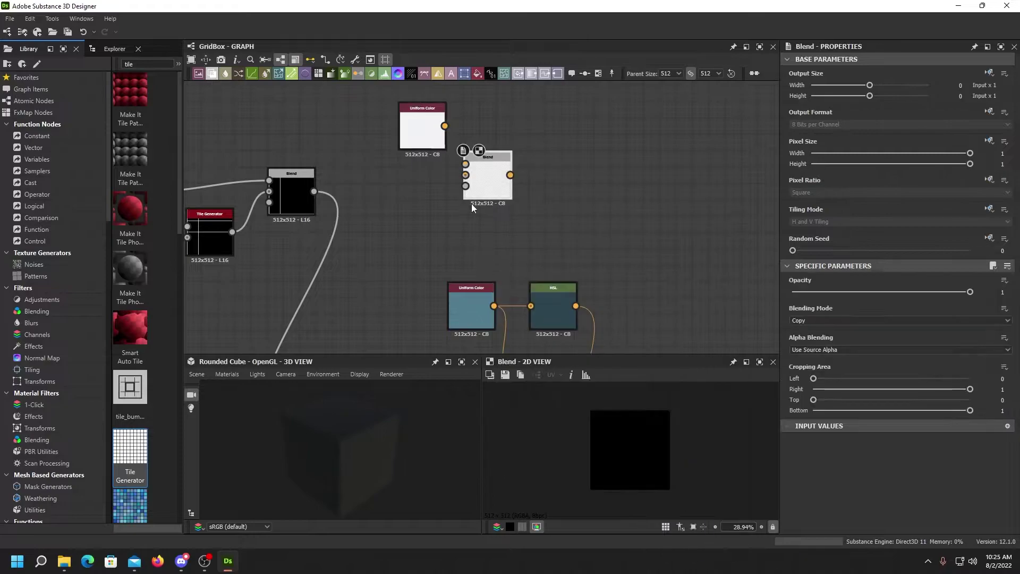
left_click_drag(444, 180, 444, 126)
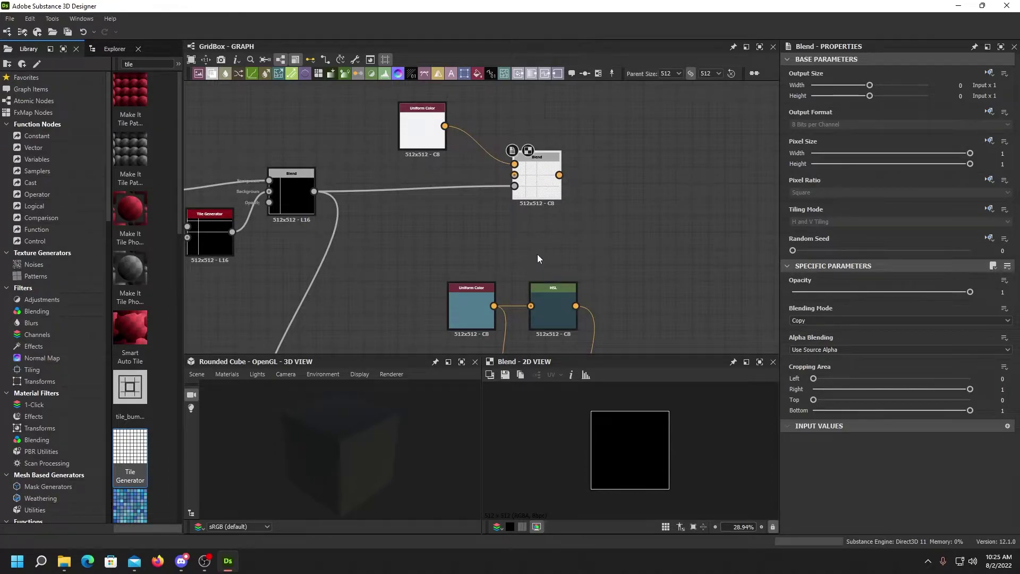
scroll(538, 254, "up", 3)
scroll(652, 451, "up", 3)
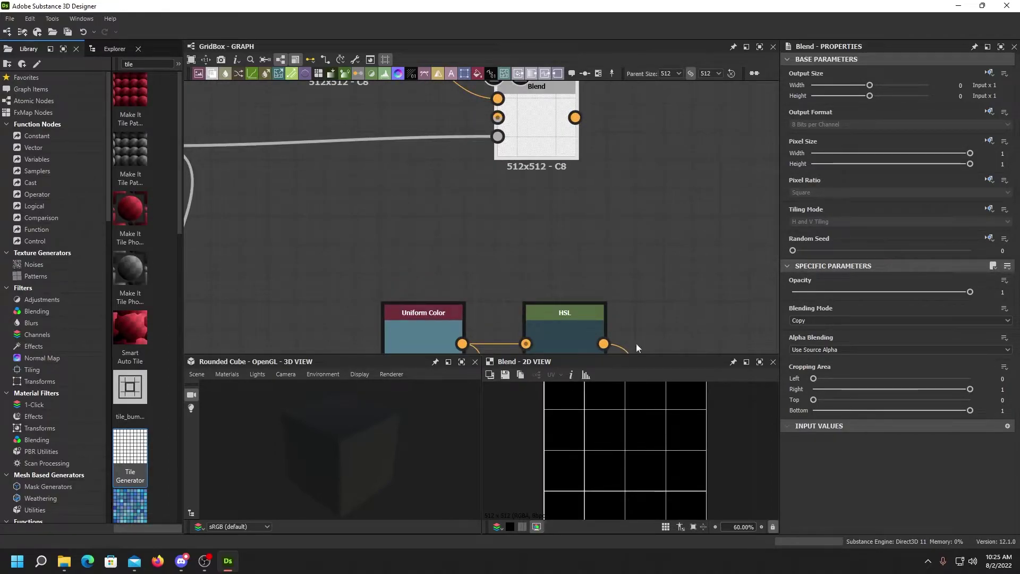
- Move the colored grid-line Blend further along and align the combined checker Blend directly beneath it
scroll(584, 215, "down", 3)
middle_click_drag(637, 263, 454, 216)
scroll(458, 139, "down", 1)
left_click_drag(356, 155, 502, 153)
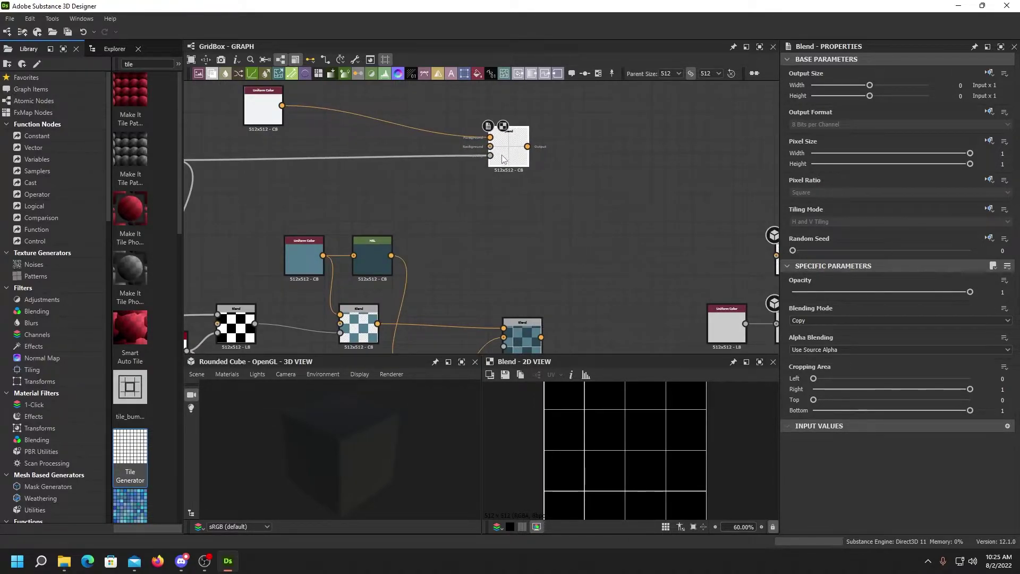
left_click_drag(522, 335, 509, 321)
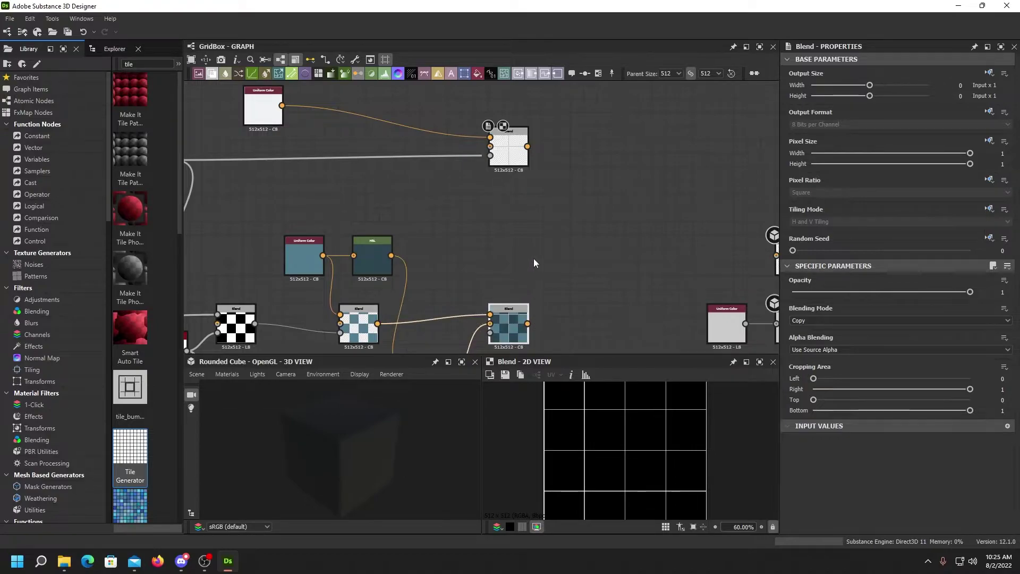
- Combine both results in a new Blend, with the colored grid lines as foreground and the checker as background
middle_click_drag(535, 264, 513, 252)
left_click_drag(567, 243, 506, 135)
left_click(595, 240)
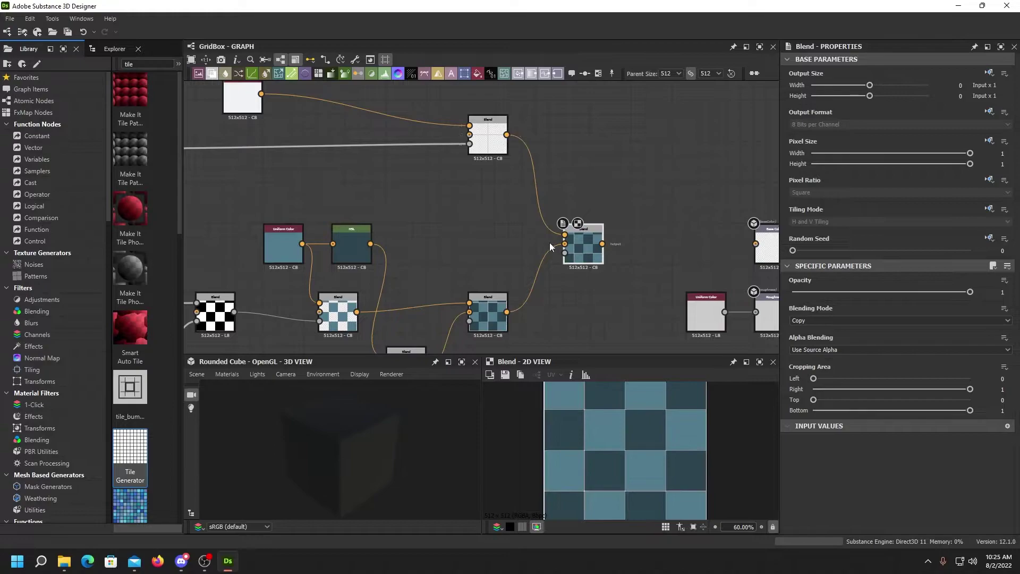
scroll(600, 450, "up", 3)
scroll(601, 448, "up", 2)
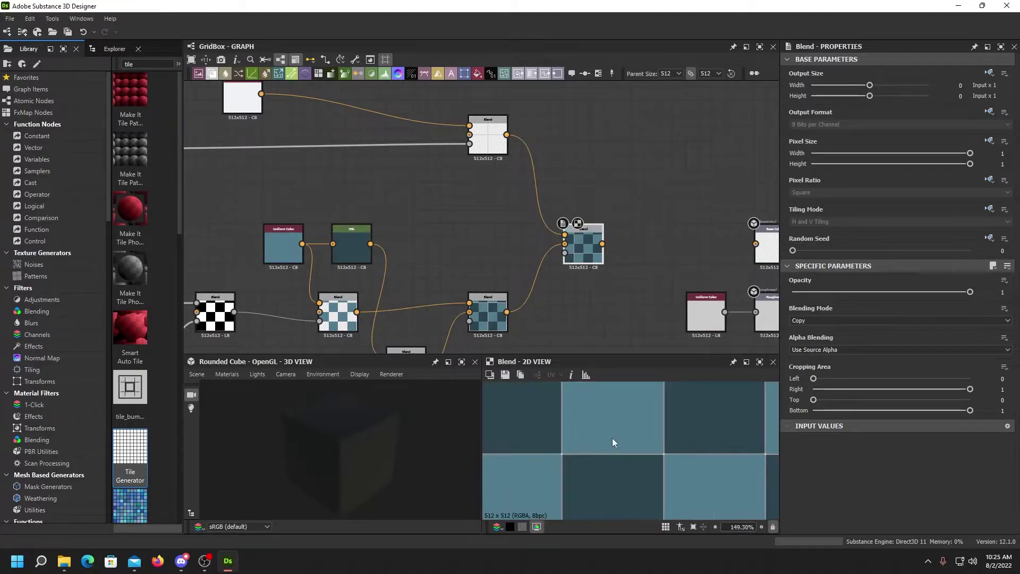
middle_click_drag(559, 440, 681, 436)
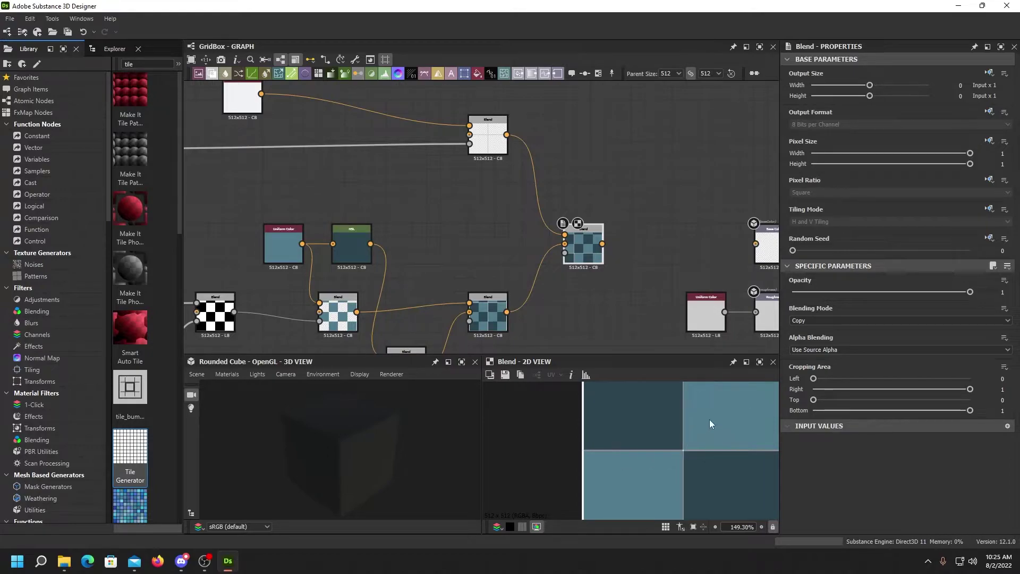
- Expose the near-white Uniform Color's Output Color as a new graph input with identifier GridColor and label Grid Color
scroll(468, 236, "down", 2)
middle_click_drag(393, 208, 602, 305)
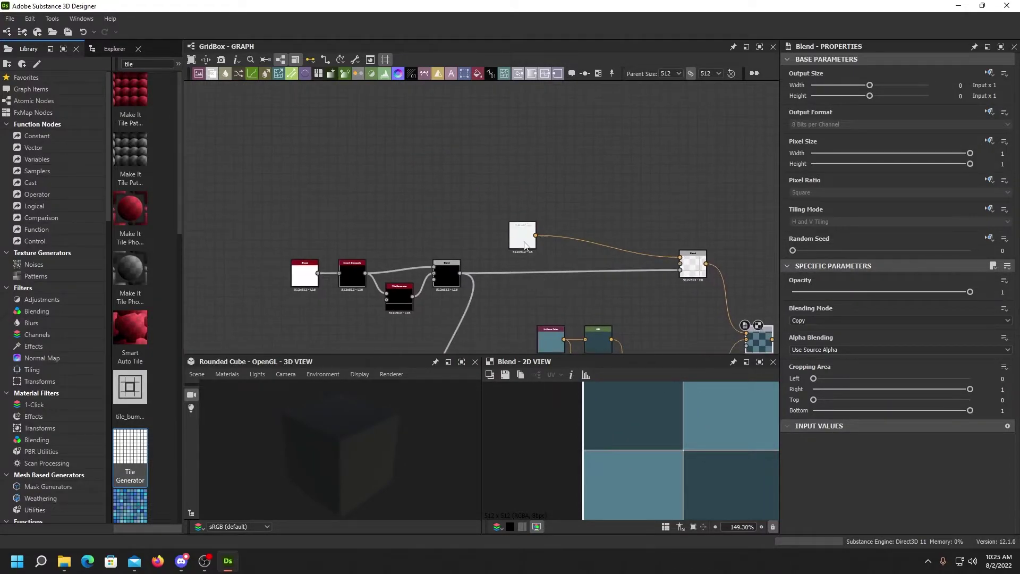
left_click(524, 244)
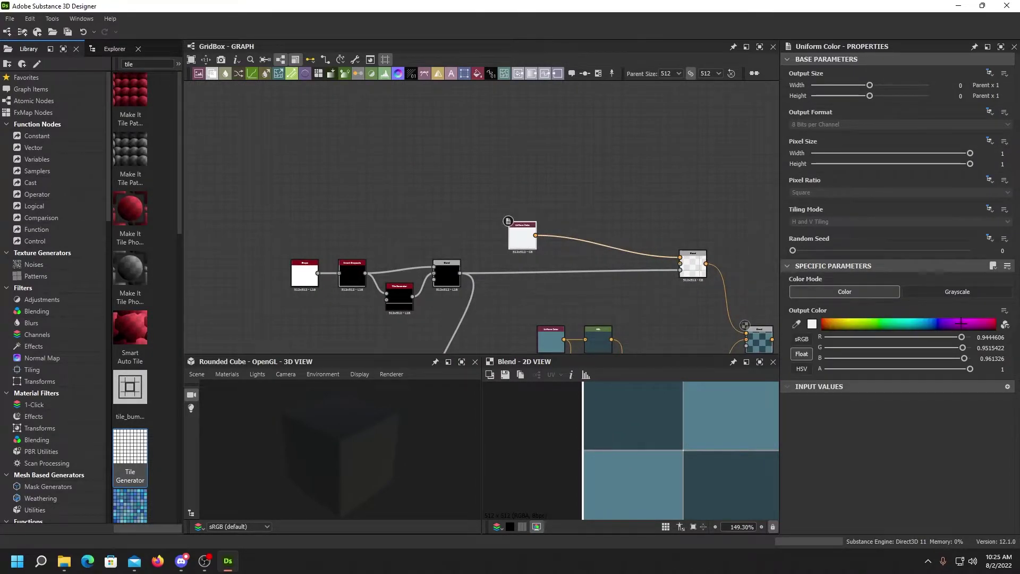
left_click(1003, 310)
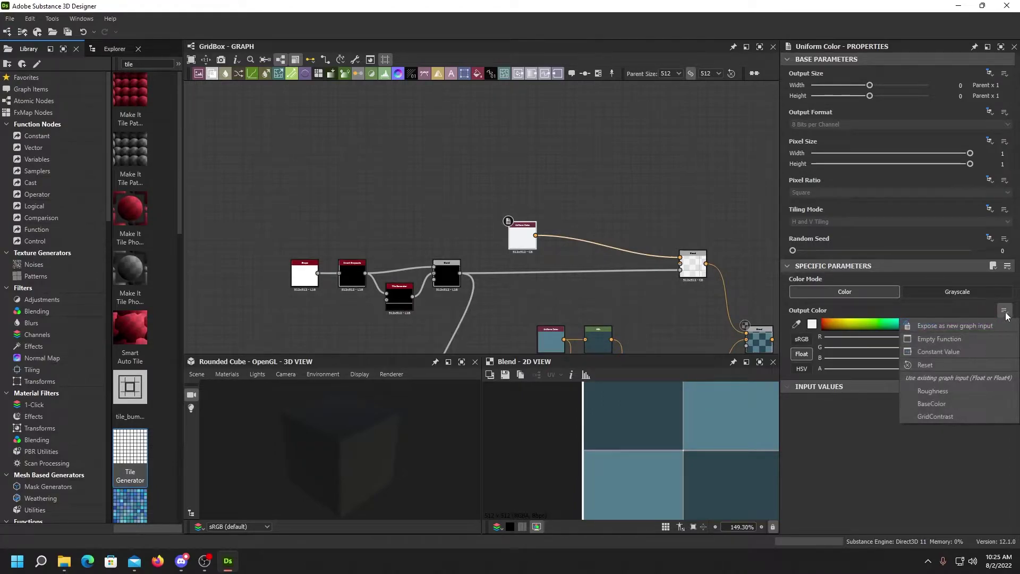
left_click(944, 325)
left_click_drag(435, 192, 380, 195)
type("GridColor")
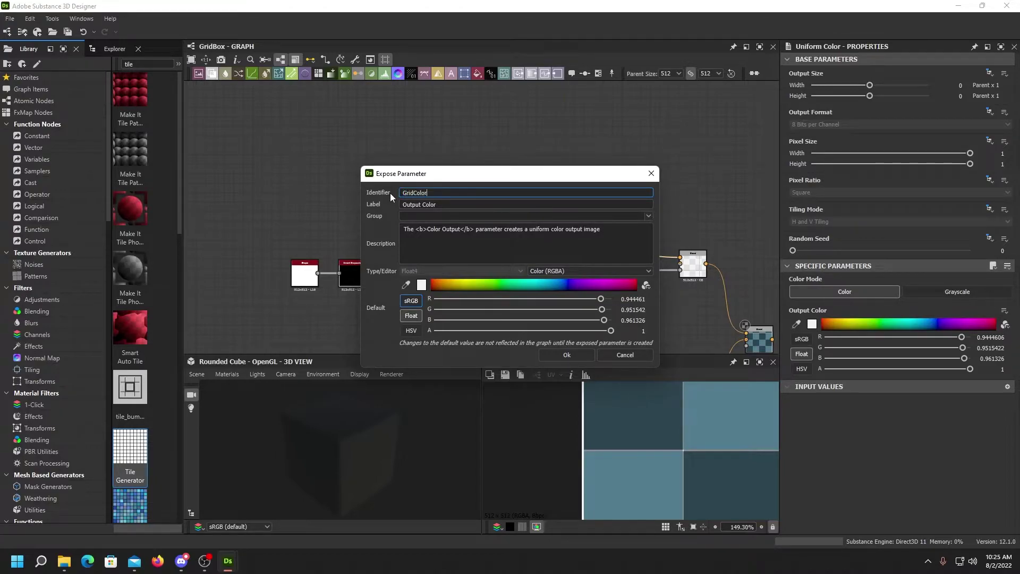
left_click(420, 205)
type("Grid")
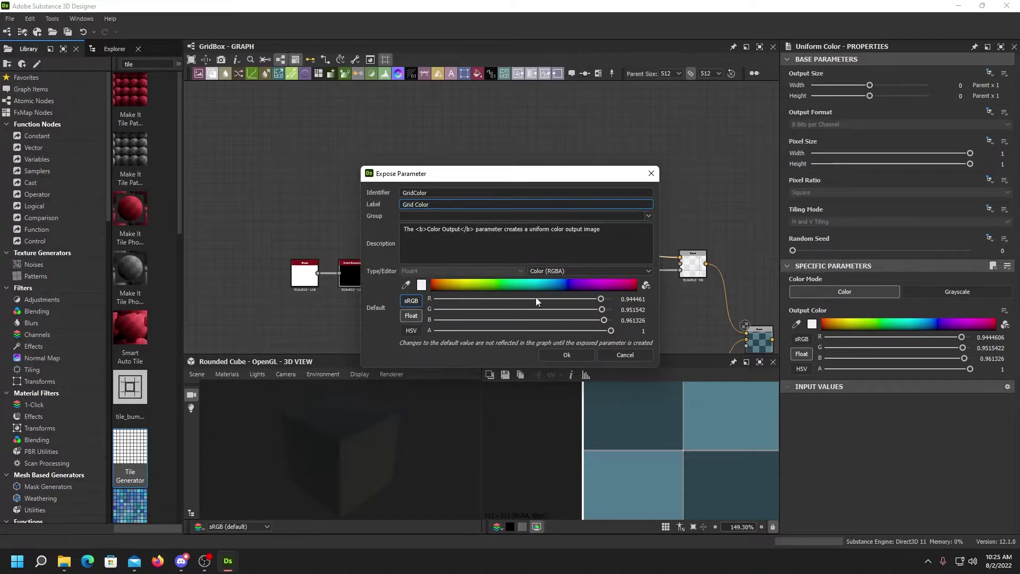
left_click(566, 359)
- Select the whole grid and checker node network and move it away from the output nodes
scroll(633, 213, "down", 2)
middle_click_drag(627, 266, 507, 127)
middle_click_drag(572, 215, 646, 262)
left_click_drag(306, 114, 677, 334)
left_click_drag(666, 223, 487, 160)
- Connect the final grid Blend to the Base Color output and inspect the pattern on the 3D cube
middle_click_drag(543, 184, 451, 169)
scroll(542, 244, "up", 1)
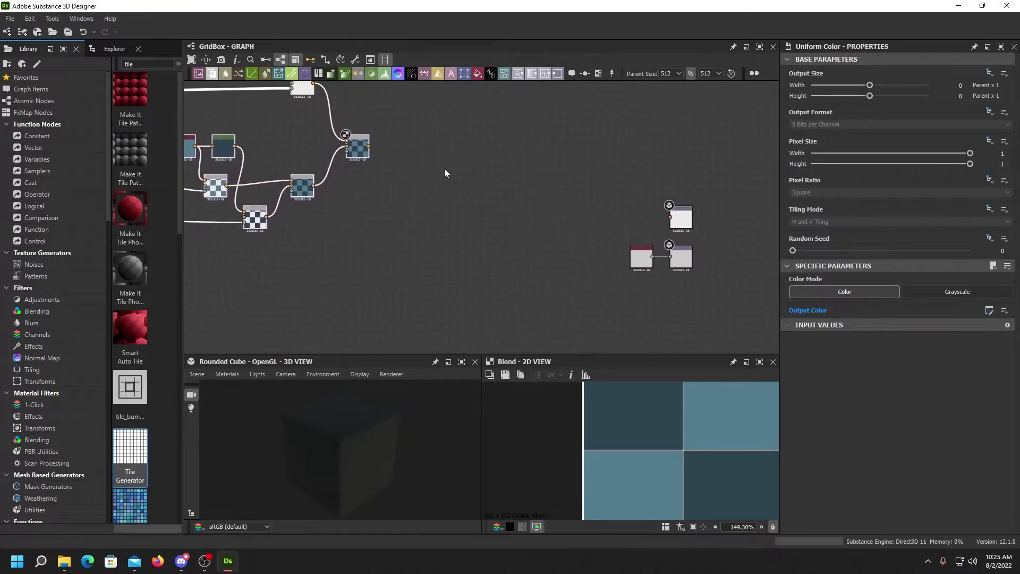
left_click_drag(369, 147, 676, 223)
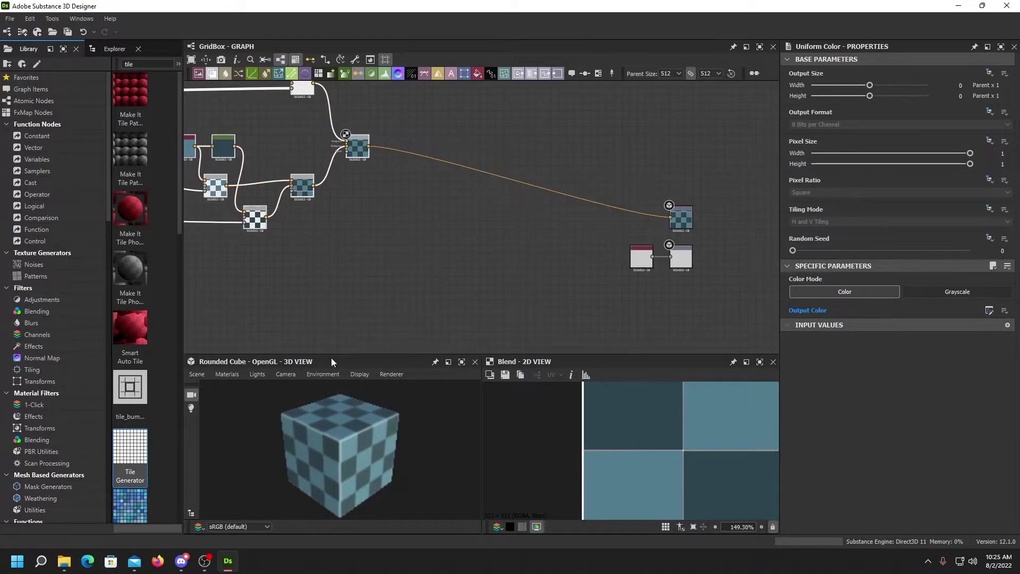
scroll(386, 442, "up", 3)
left_click_drag(387, 442, 377, 498)
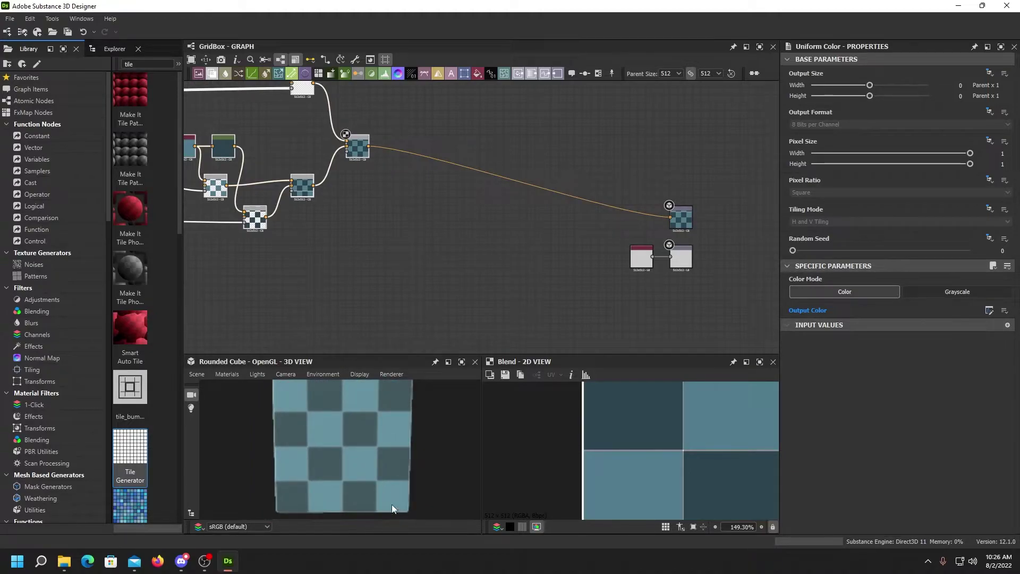
left_click_drag(335, 411, 346, 438)
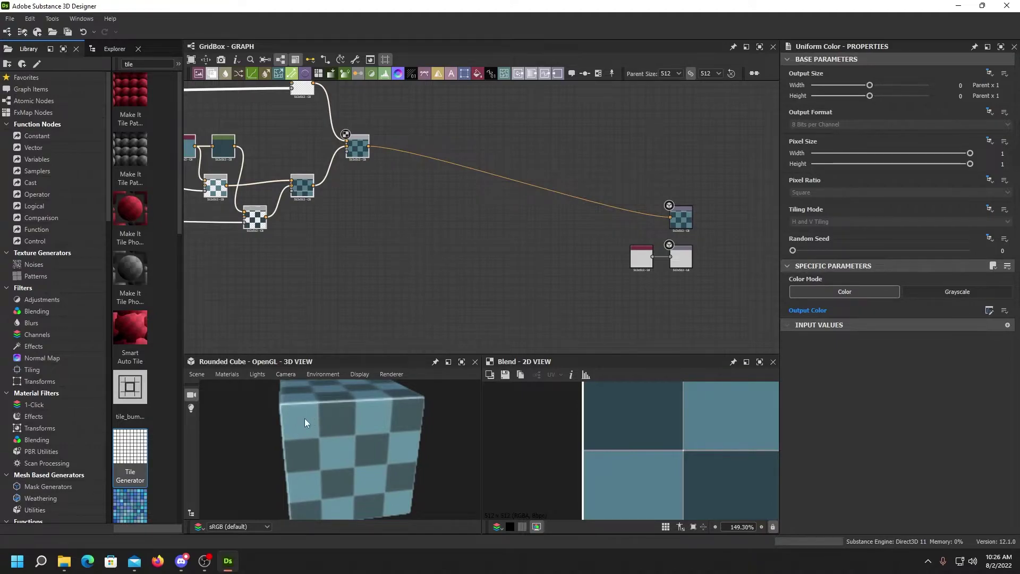
left_click_drag(339, 441, 334, 421)
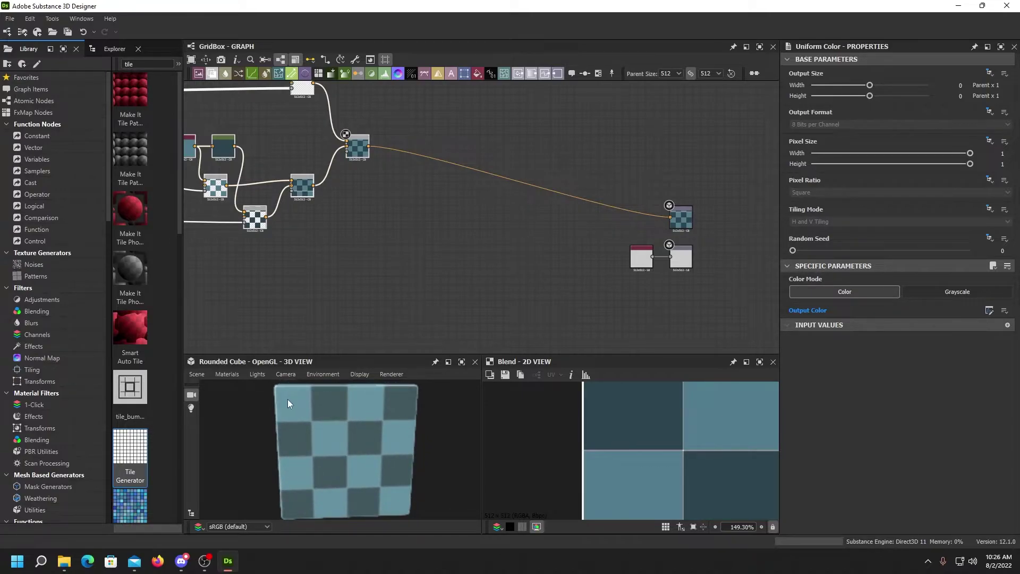
- Enclose the selected network in a frame titled Grid and move the frame higher in the graph
scroll(556, 218, "down", 4)
middle_click_drag(555, 215, 571, 327)
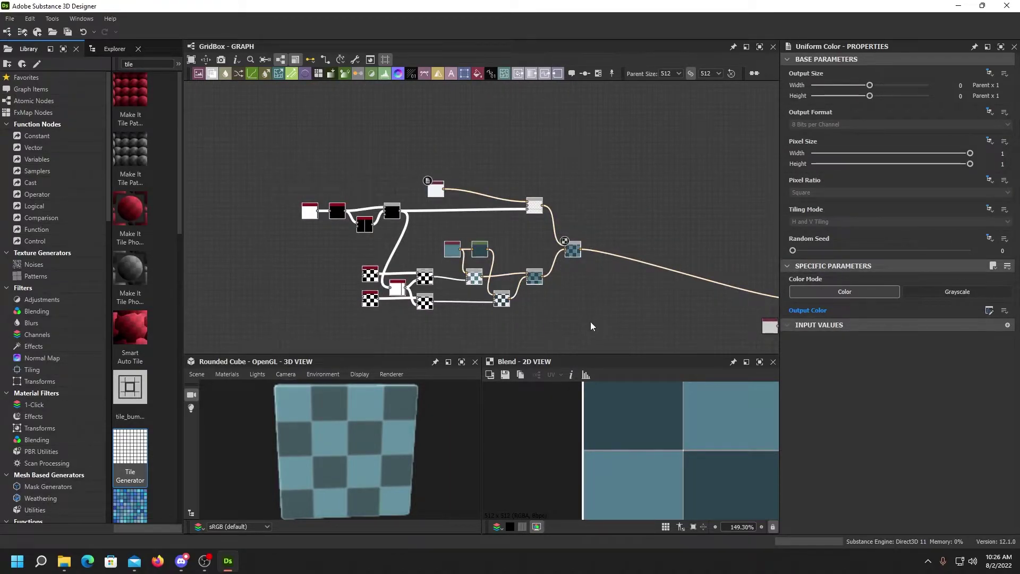
left_click(598, 73)
double_click(791, 116)
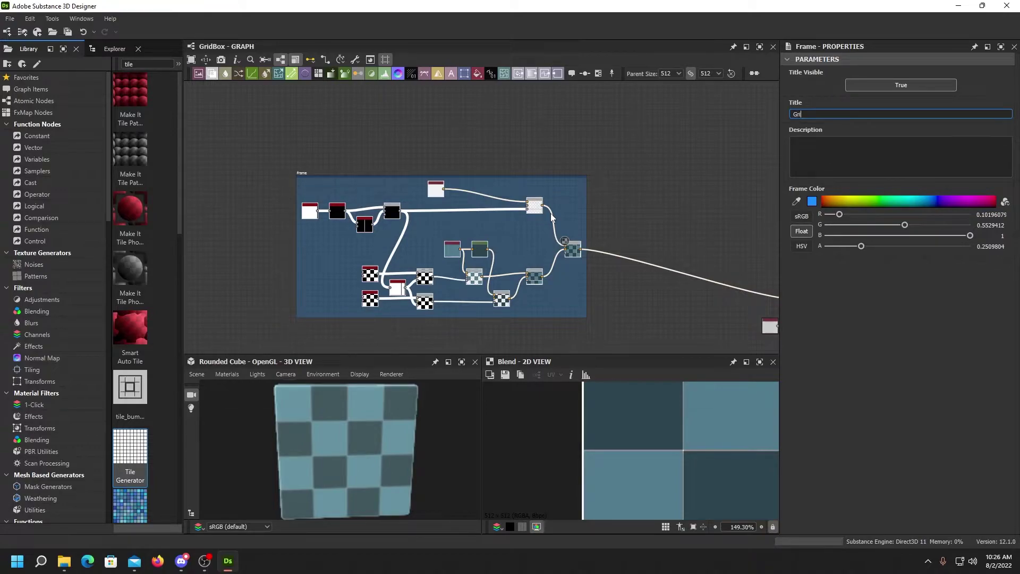
key("Return")
mouse_move(627, 189)
middle_mouse_down()
mouse_move(602, 170)
mouse_move(621, 183)
middle_mouse_up()
left_click_drag(534, 178, 531, 110)
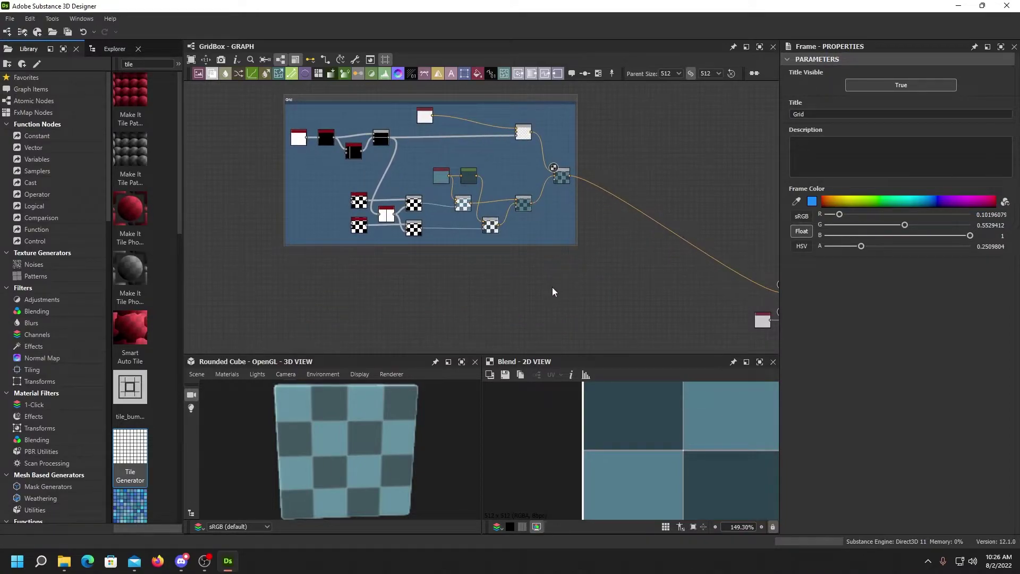
- Add a Blend below the Grid frame with the final grid Blend as its background
middle_click_drag(553, 291, 551, 232)
middle_click_drag(650, 248, 507, 226)
scroll(506, 225, "up", 2)
middle_click_drag(480, 194, 535, 246)
middle_click_drag(486, 151, 499, 166)
left_click_drag(464, 105, 536, 256)
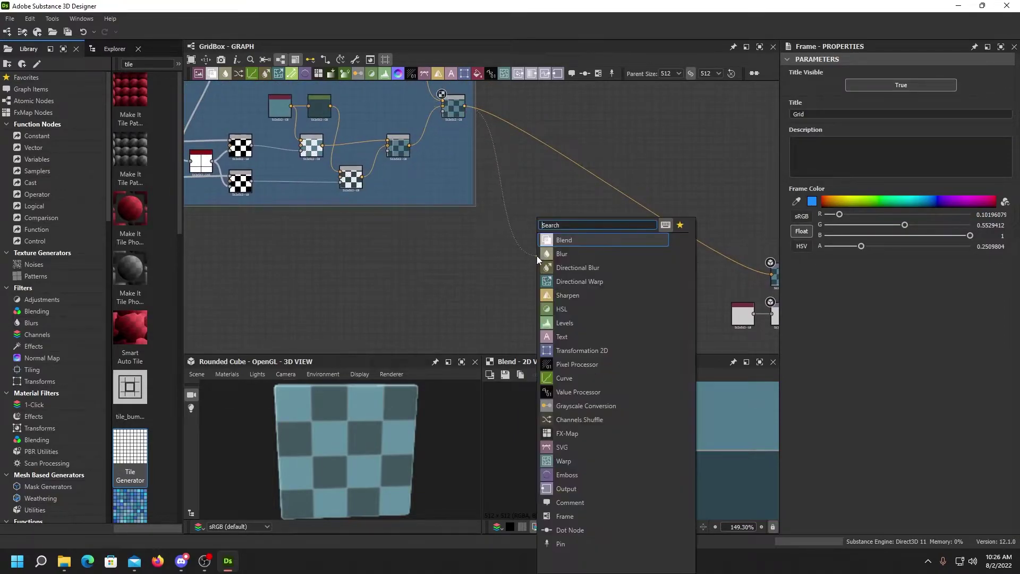
left_click(585, 241)
middle_click_drag(578, 261, 581, 242)
scroll(579, 241, "up", 4)
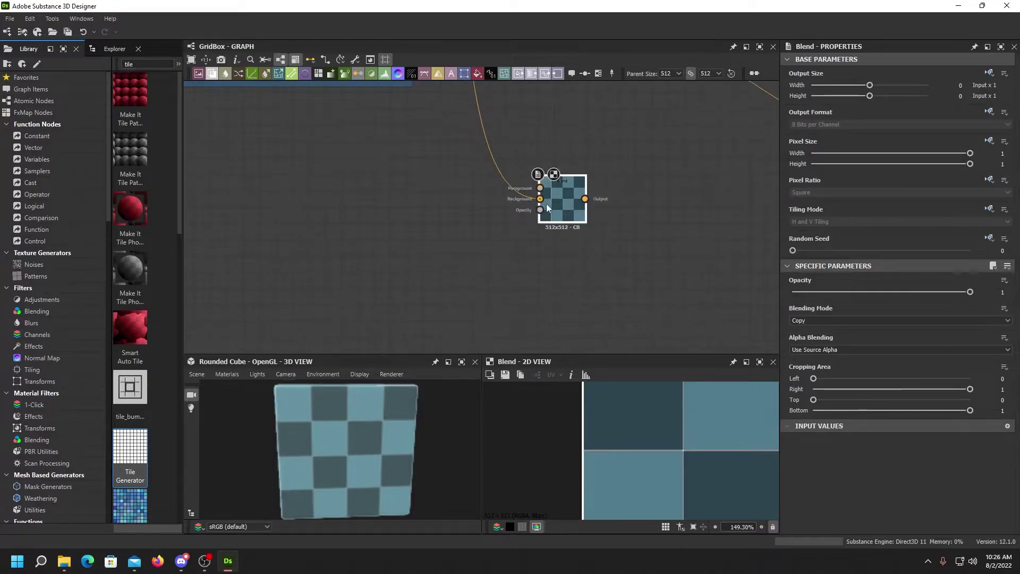
middle_click_drag(560, 204, 562, 263)
middle_click_drag(555, 227, 595, 241)
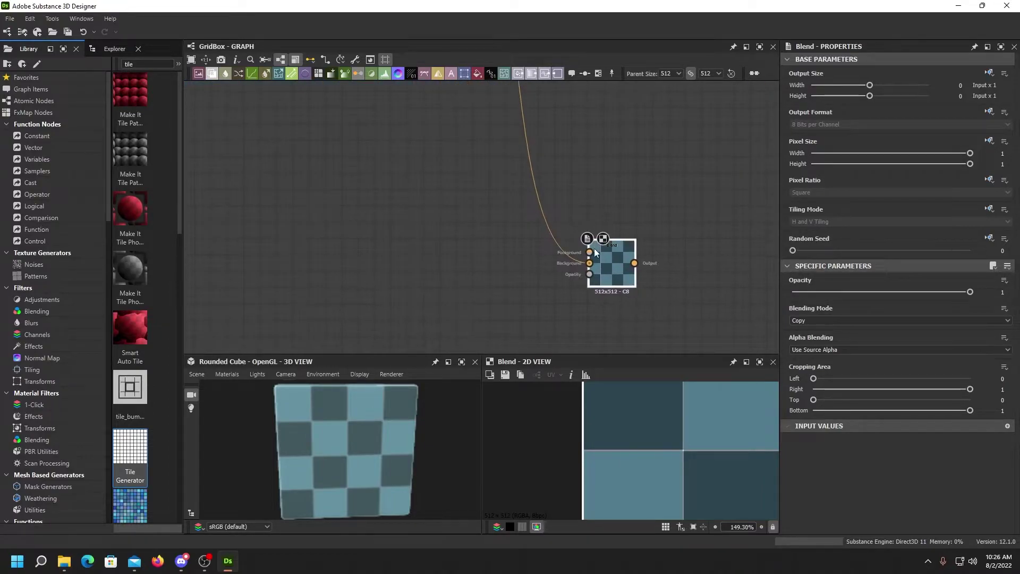
scroll(644, 398, "down", 3)
middle_click_drag(667, 273, 592, 269)
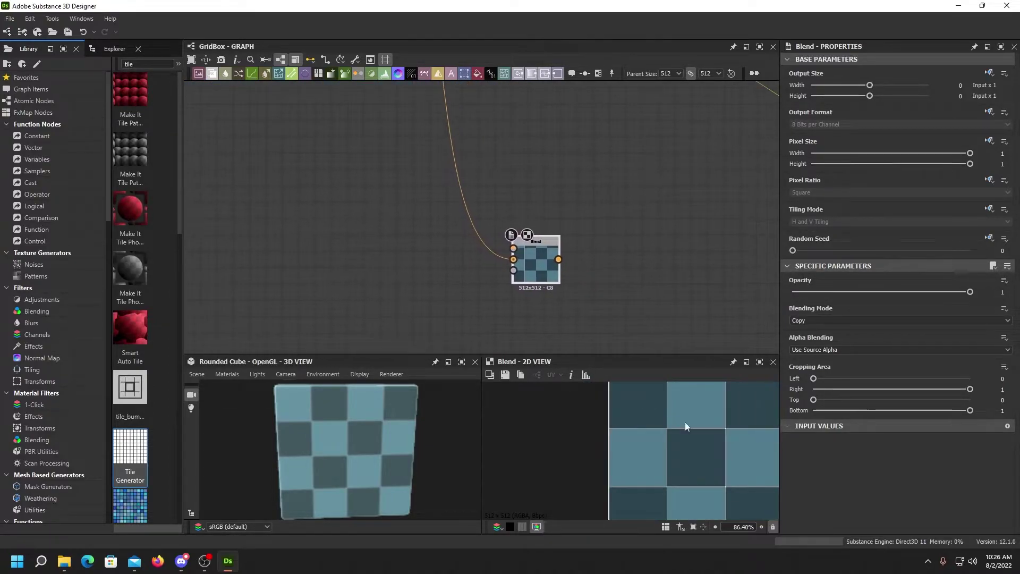
- Show the whole texture in the 2D view and make the 2D and 3D preview areas taller
scroll(684, 422, "down", 3)
scroll(672, 417, "up", 1)
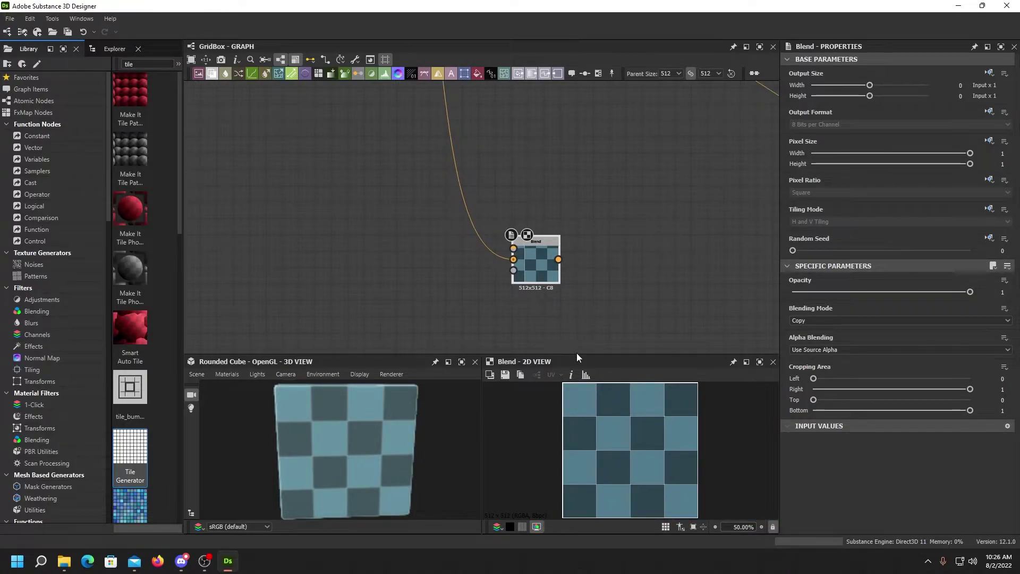
left_click_drag(579, 355, 579, 309)
- Add a Uniform Color node below the Grid frame, ahead of the new Blend
middle_click_drag(600, 268, 641, 260)
middle_click_drag(575, 253, 608, 155)
middle_click_drag(639, 233, 623, 296)
scroll(616, 276, "up", 2)
middle_click_drag(505, 238, 563, 284)
middle_click_drag(614, 265, 643, 253)
middle_click_drag(570, 256, 588, 244)
scroll(564, 216, "down", 1)
scroll(489, 206, "down", 1)
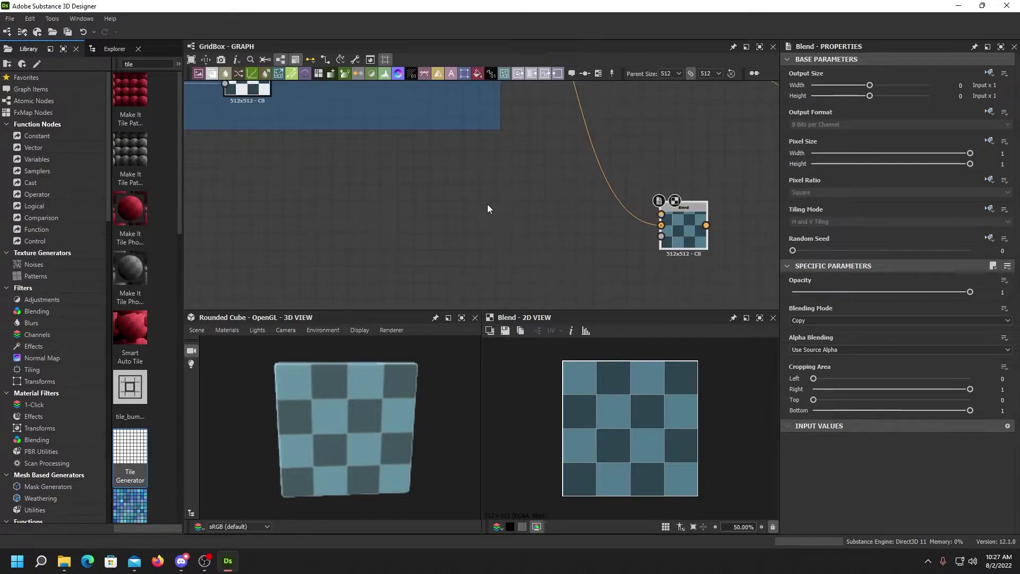
left_click(476, 74)
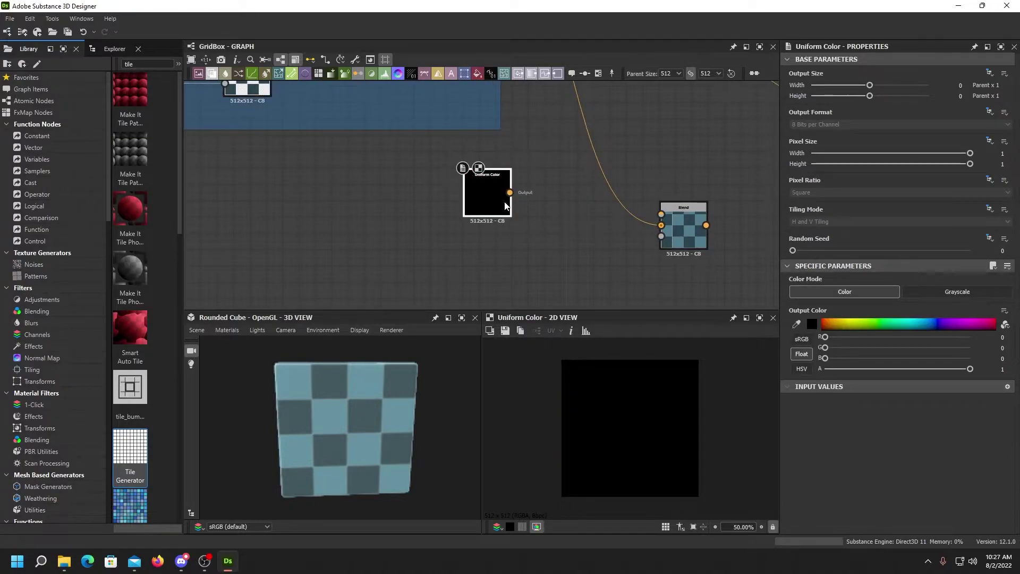
- Drive the new Uniform Color node's output color with the existing GridColor graph input
scroll(550, 208, "down", 5)
middle_click_drag(539, 148, 565, 191)
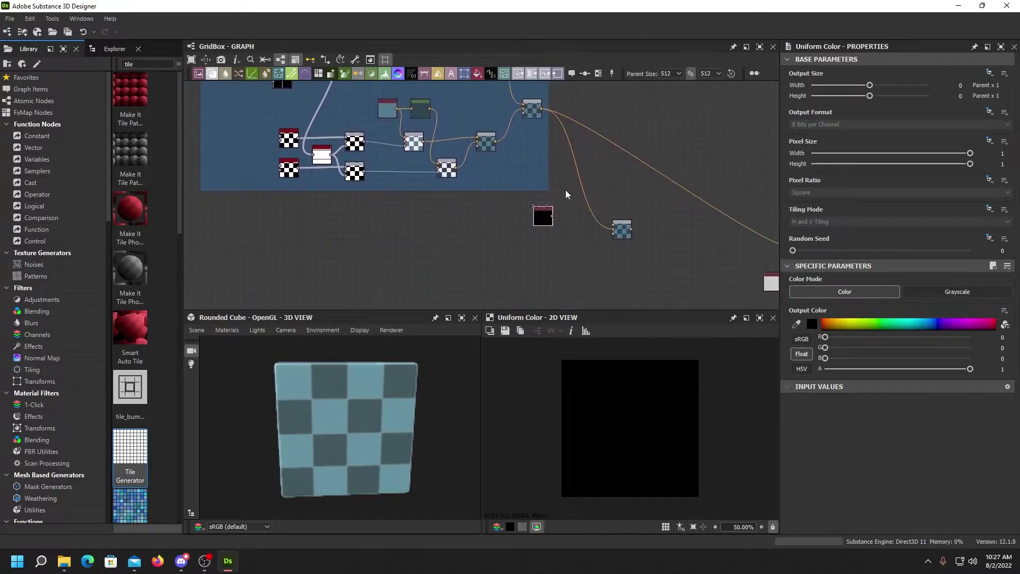
scroll(562, 223, "up", 3)
middle_click_drag(559, 228, 592, 259)
scroll(591, 258, "up", 2)
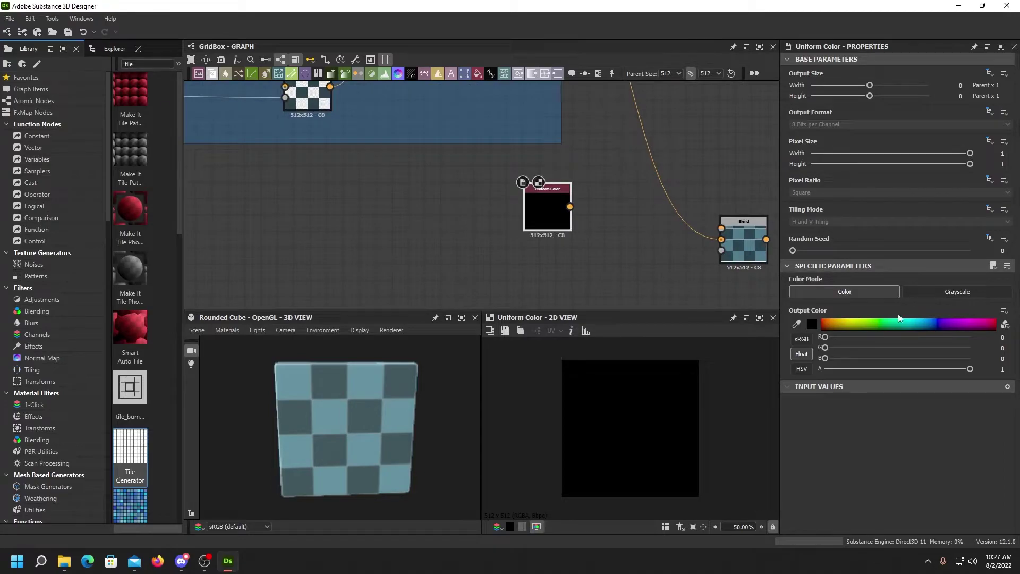
left_click(1003, 311)
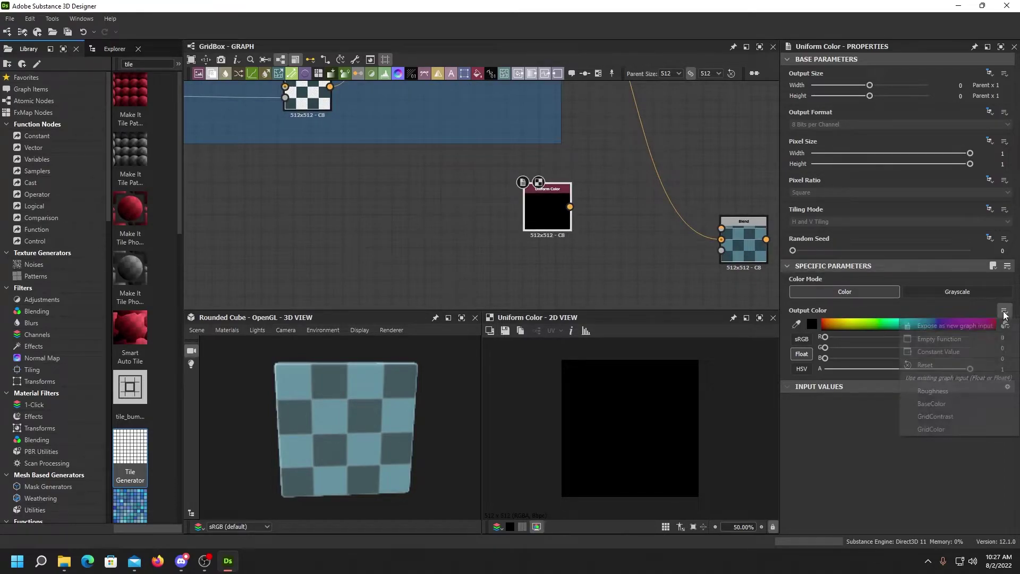
left_click(942, 429)
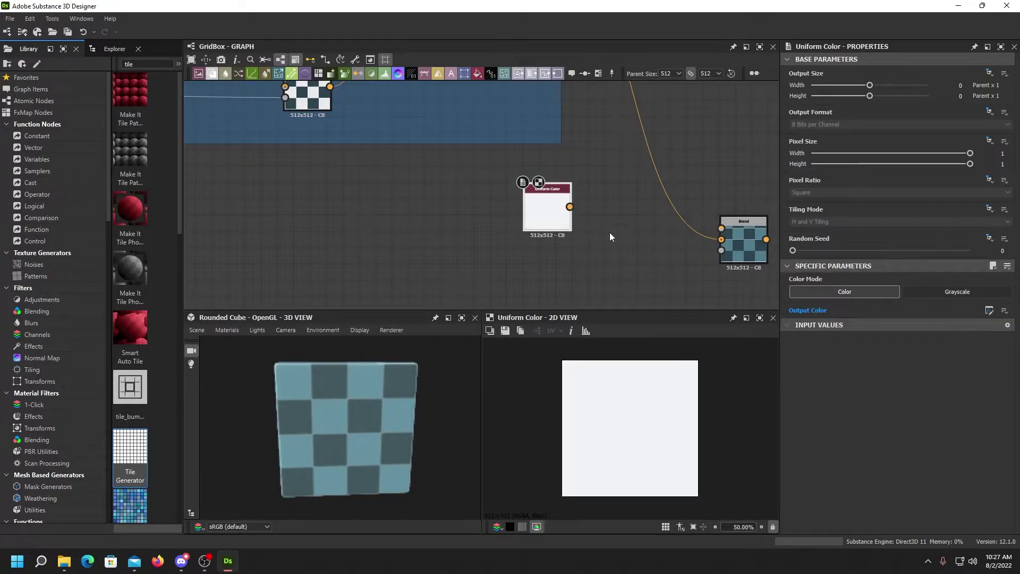
- Add a Blend with the Uniform Color as its foreground and connect its output to the final Blend's foreground
scroll(611, 228, "down", 2)
middle_click_drag(451, 175, 516, 335)
middle_click_drag(589, 250, 532, 102)
scroll(651, 242, "up", 2)
middle_click_drag(639, 234, 621, 207)
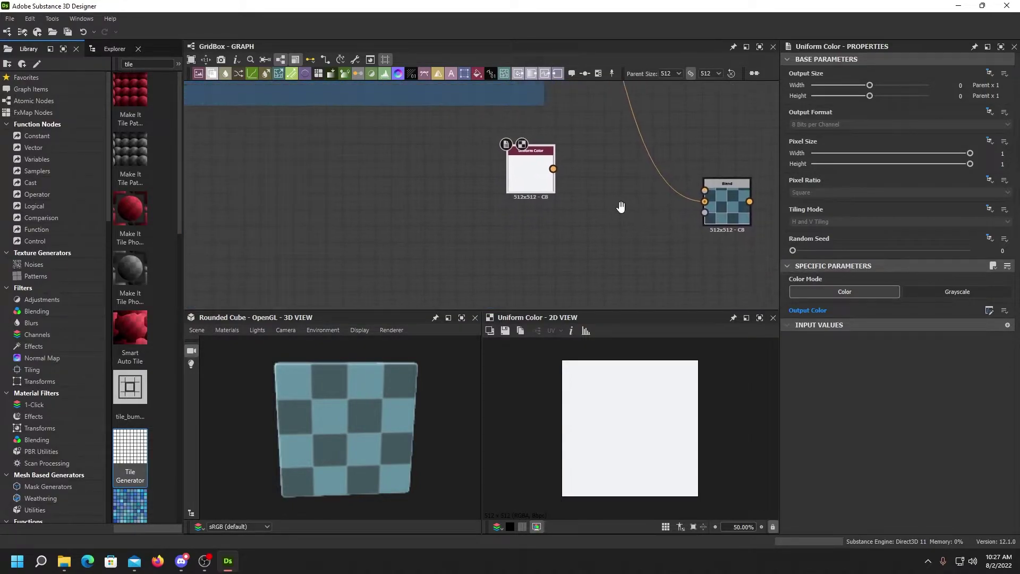
right_click(587, 222)
mouse_move(653, 233)
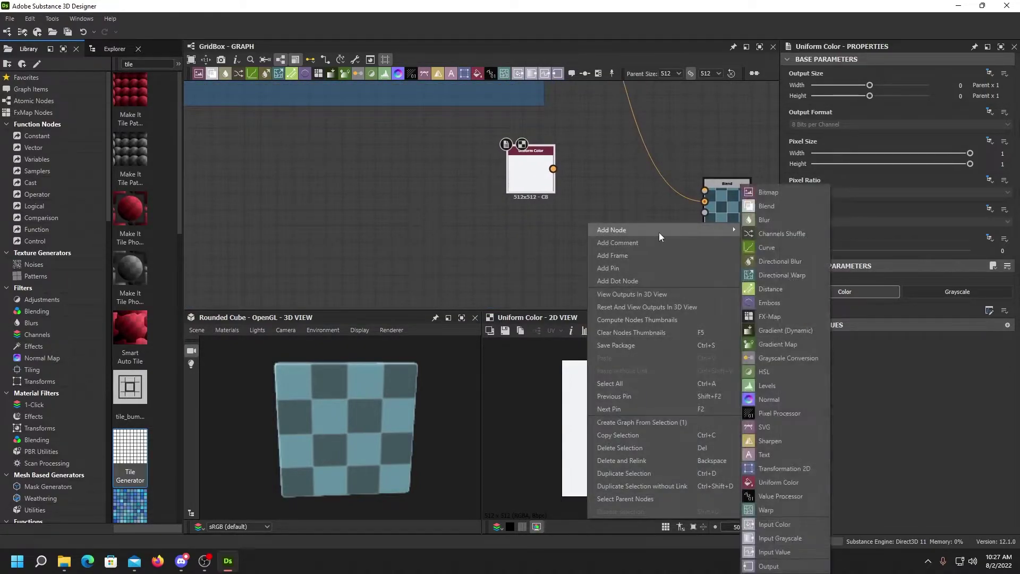
left_click(757, 207)
left_click_drag(574, 207, 553, 169)
left_click_drag(619, 218, 704, 201)
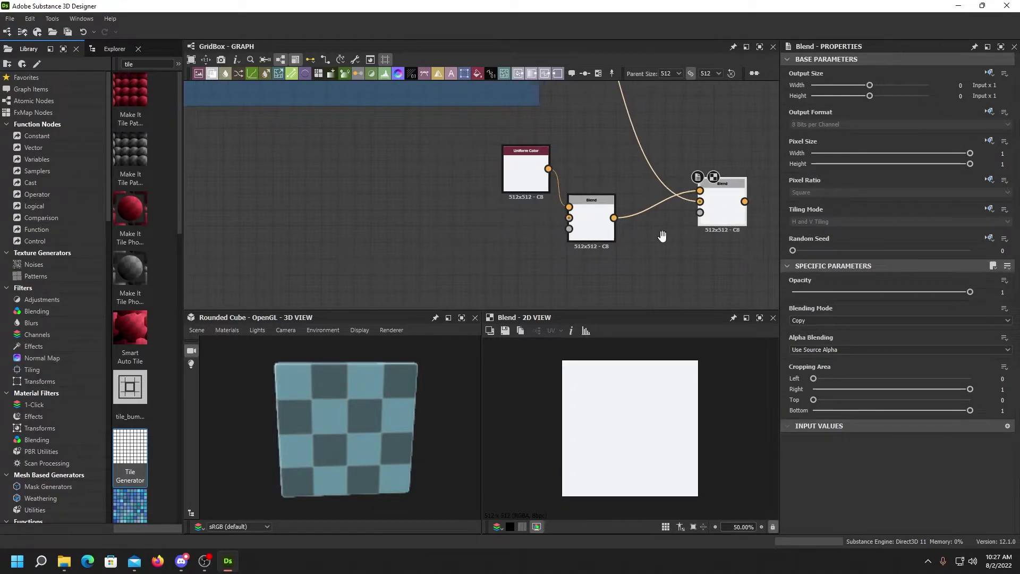
middle_click_drag(729, 218, 694, 221)
scroll(697, 232, "up", 2)
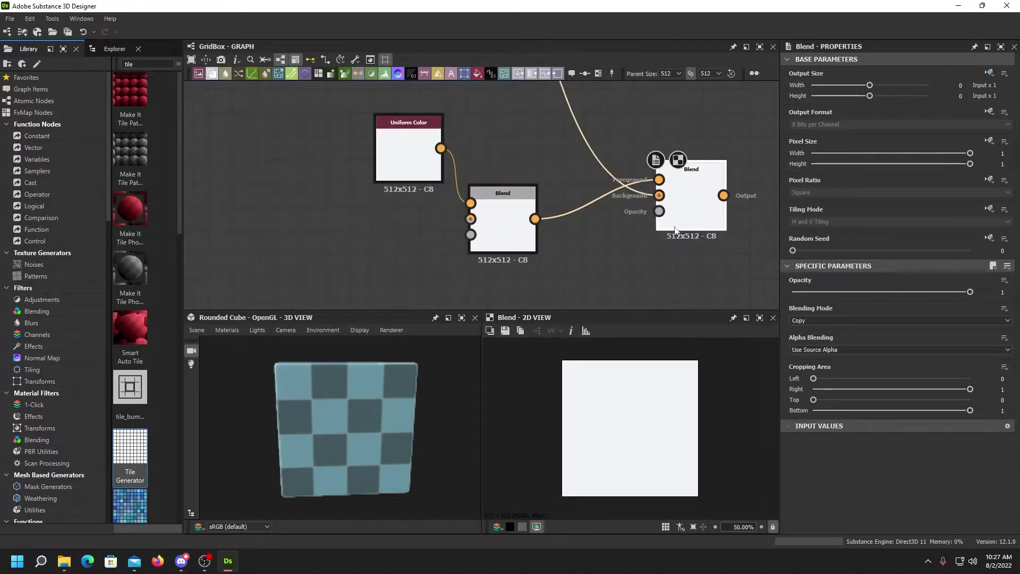
- Add a Text node before the new Blend, set it to Grayscale, and feed it into that Blend's opacity input
scroll(463, 239, "down", 4)
middle_click_drag(462, 239, 534, 219)
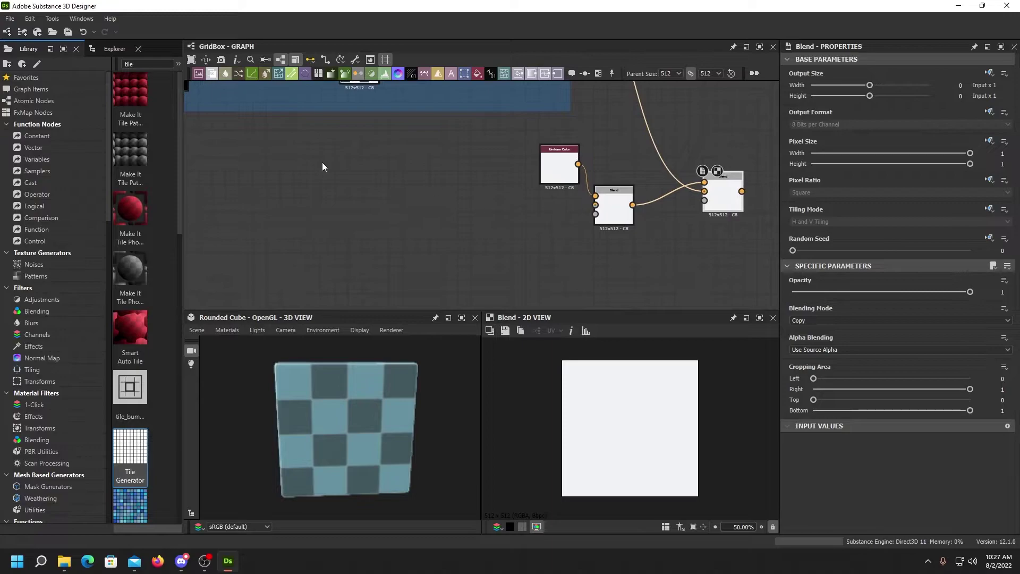
left_click(451, 76)
middle_click_drag(684, 218, 609, 232)
left_click_drag(717, 206, 403, 224)
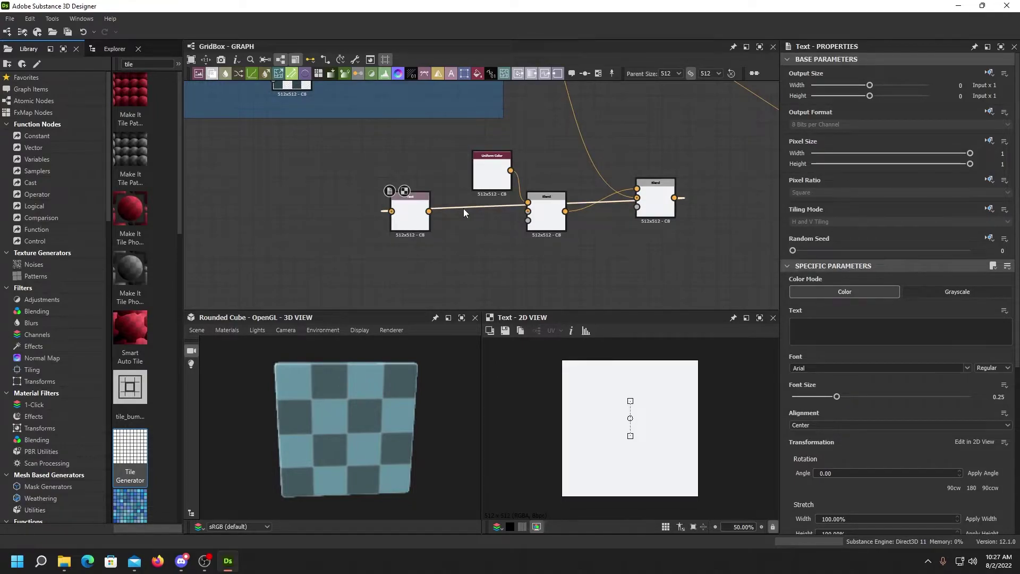
left_click_drag(429, 211, 528, 211)
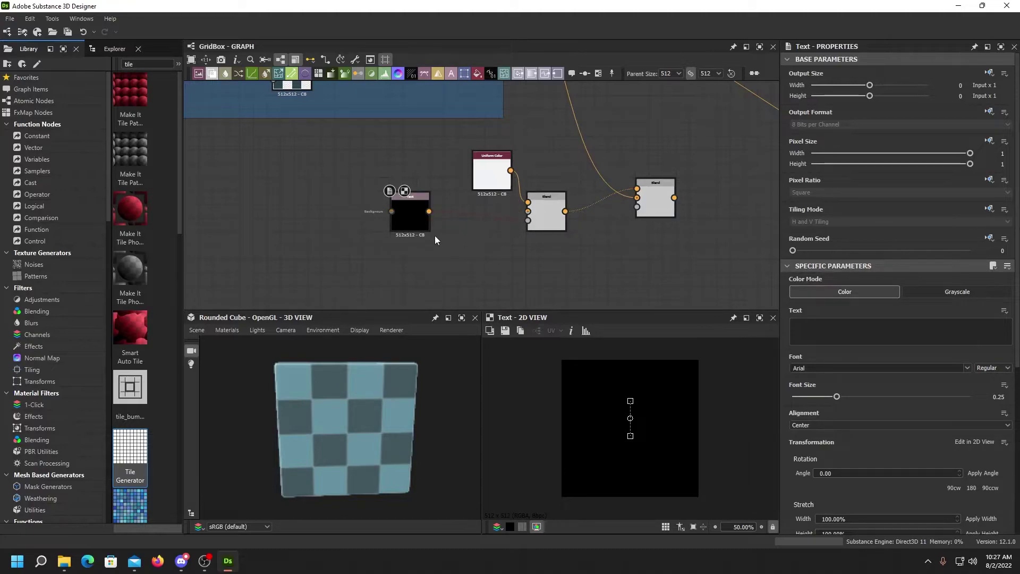
scroll(433, 234, "up", 3)
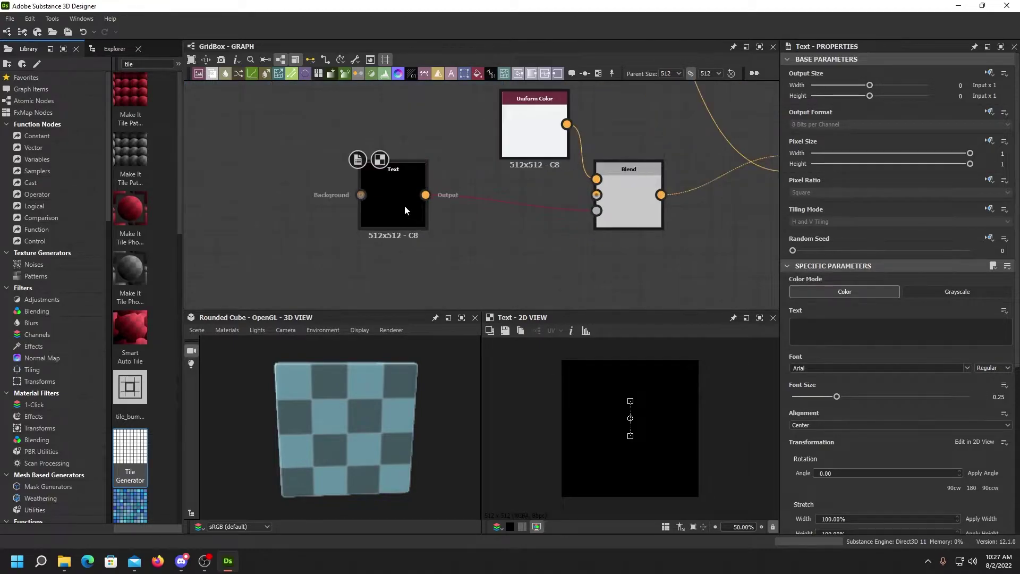
left_click(938, 291)
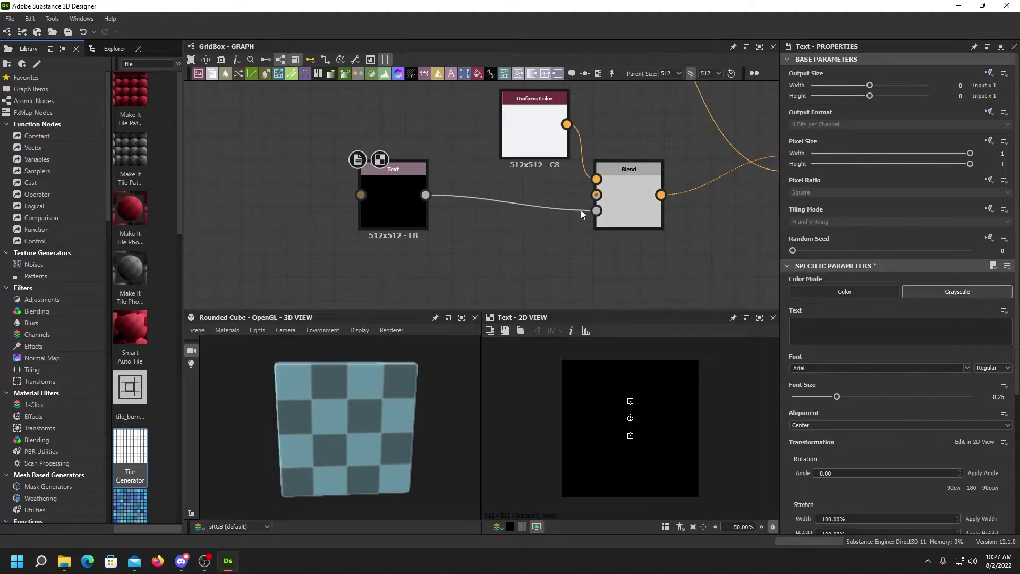
mouse_move(419, 205)
left_mouse_down()
mouse_move(409, 208)
mouse_move(423, 208)
left_mouse_up()
- Show the final Blend in the 2D view and set the Text node's text to "Instance"
left_click(644, 213)
middle_click_drag(681, 222, 548, 245)
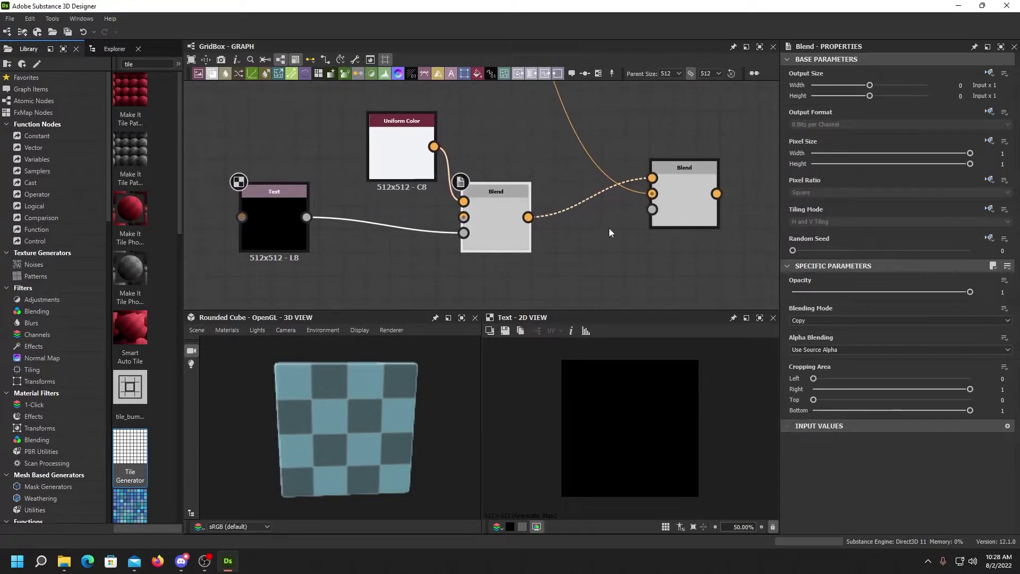
double_click(692, 204)
middle_click_drag(420, 259, 662, 250)
left_click(516, 212)
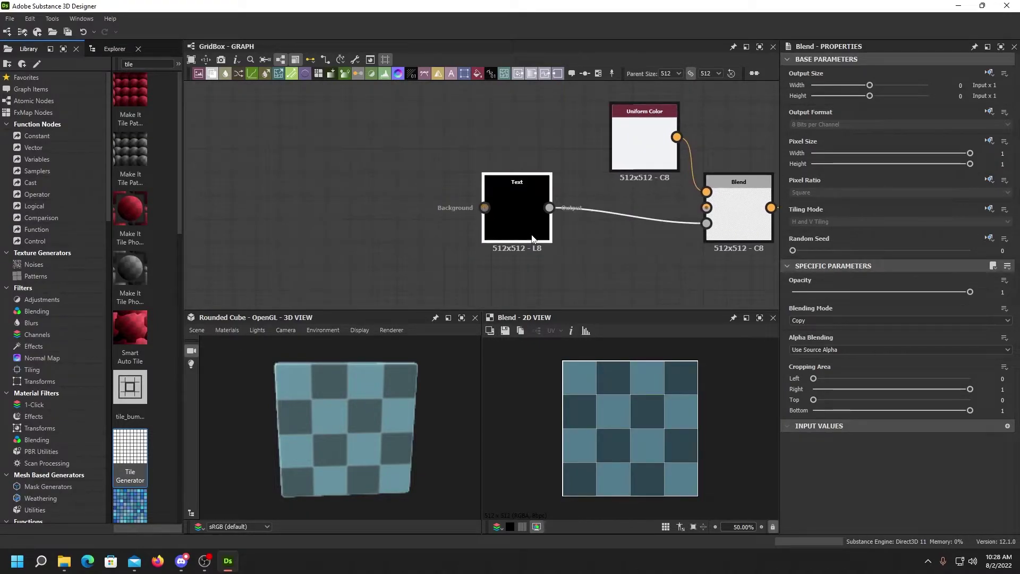
left_click(796, 326)
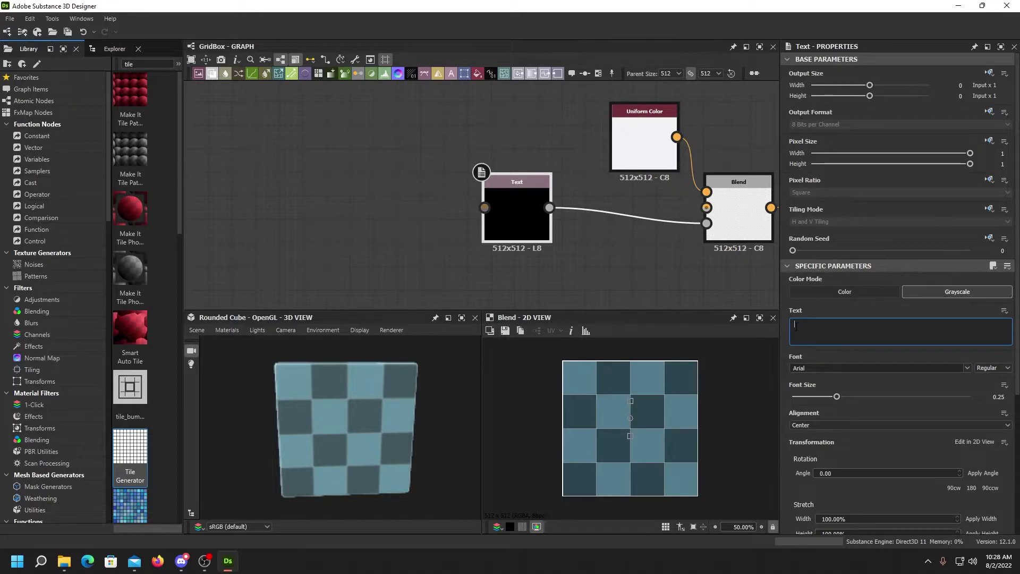
type("Instance")
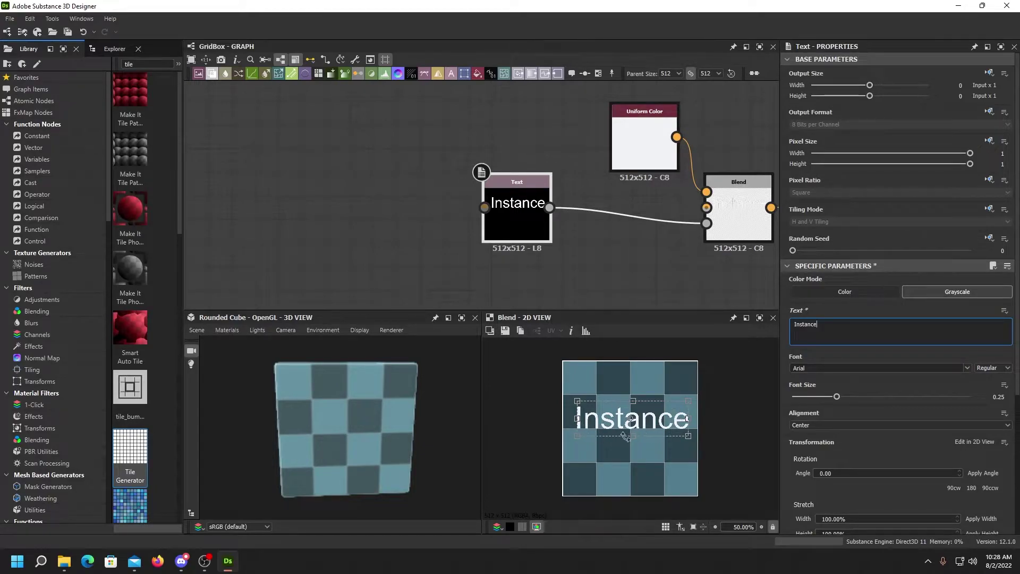
scroll(626, 431, "up", 2)
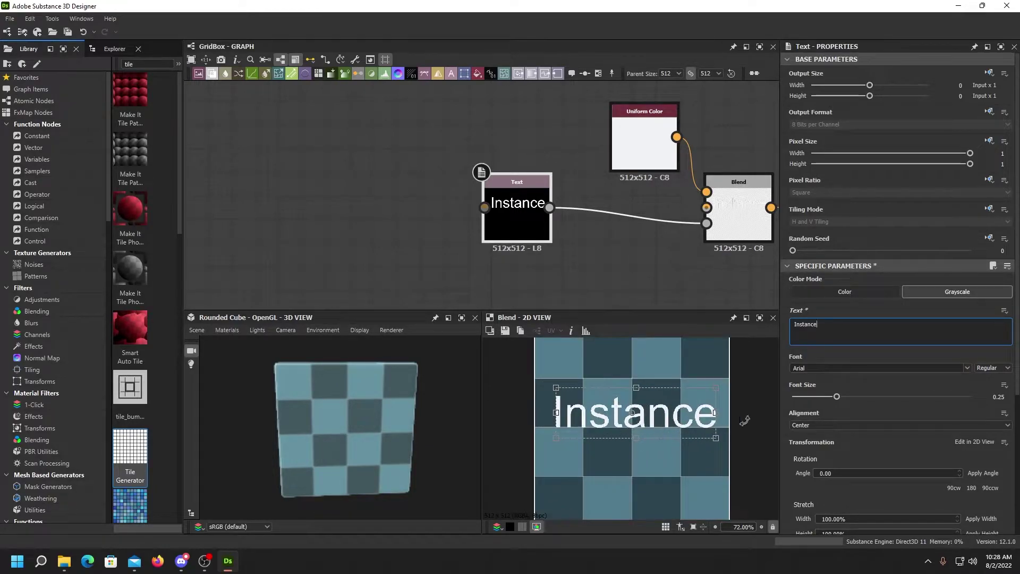
- Left-align the Instance text and shift its position to X -0.51, Y -0.33 near the texture's upper-left corner
left_click(820, 425)
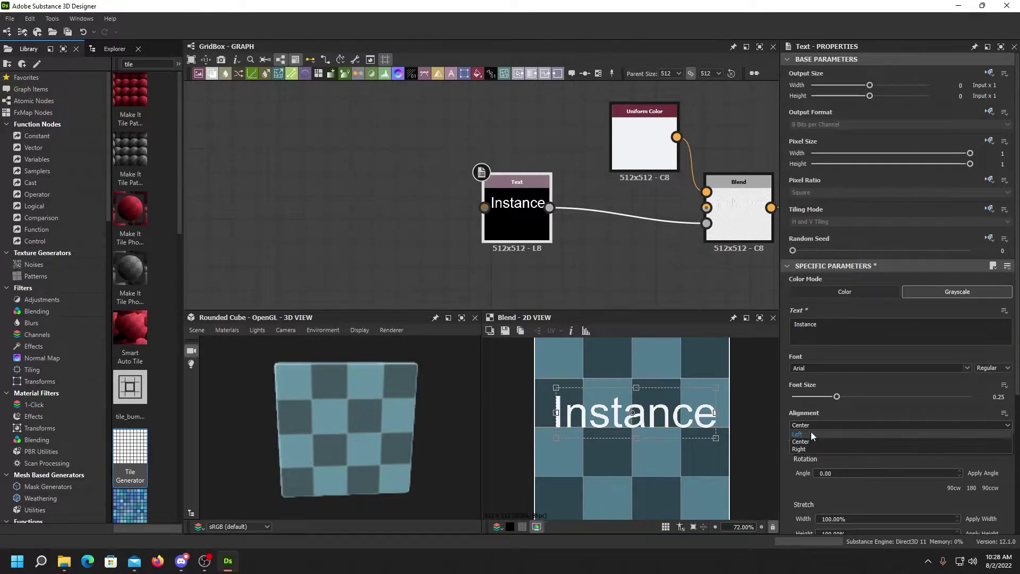
left_click(810, 431)
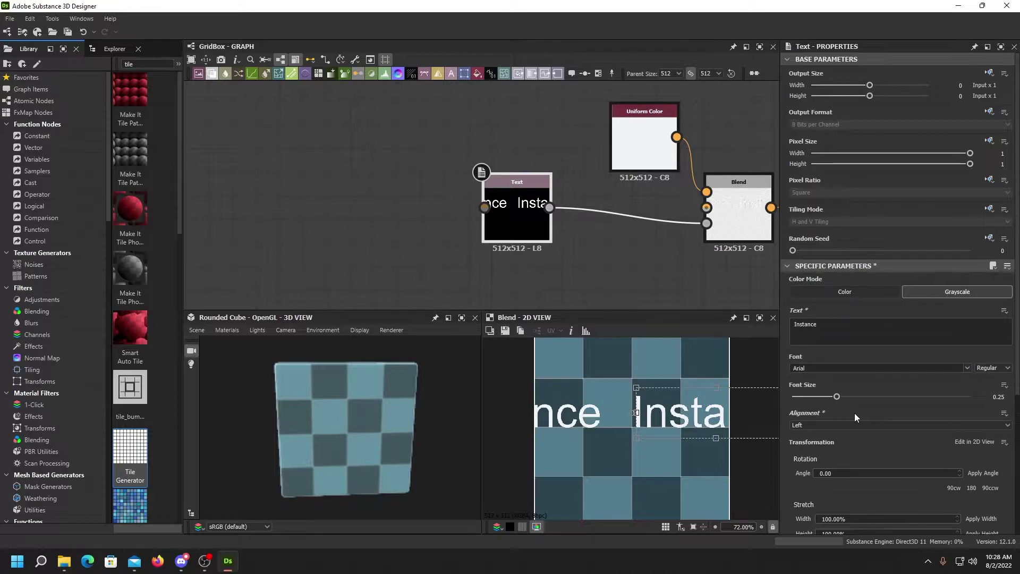
scroll(854, 412, "down", 1)
scroll(854, 374, "down", 1)
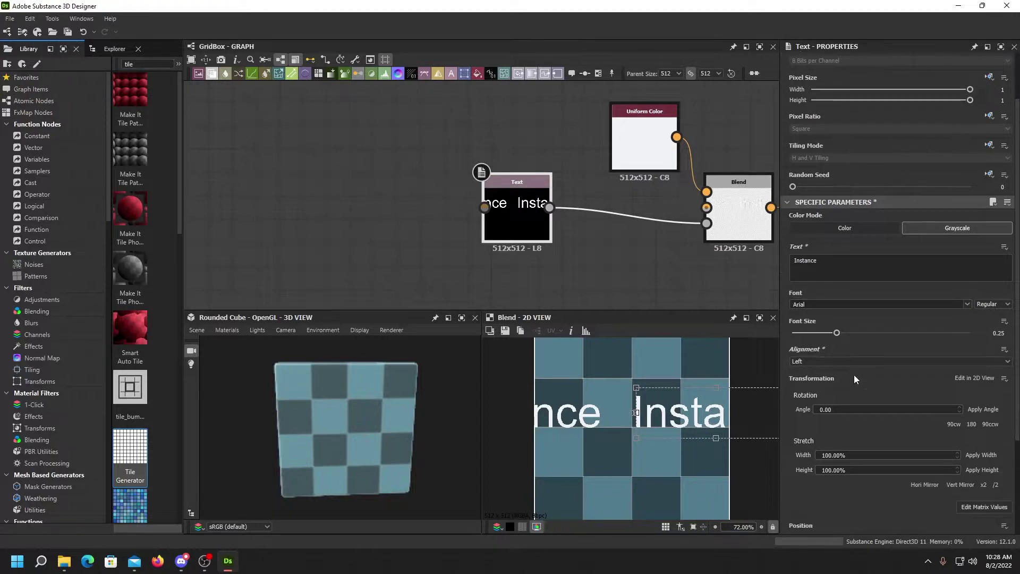
scroll(852, 374, "down", 2)
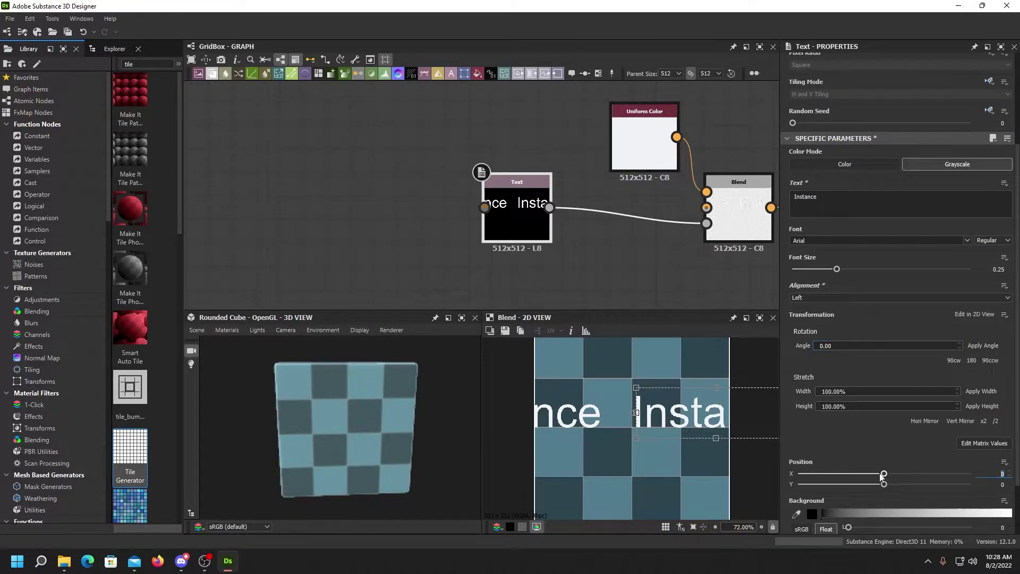
left_click_drag(884, 474, 861, 484)
scroll(701, 424, "up", 1)
scroll(701, 423, "up", 1)
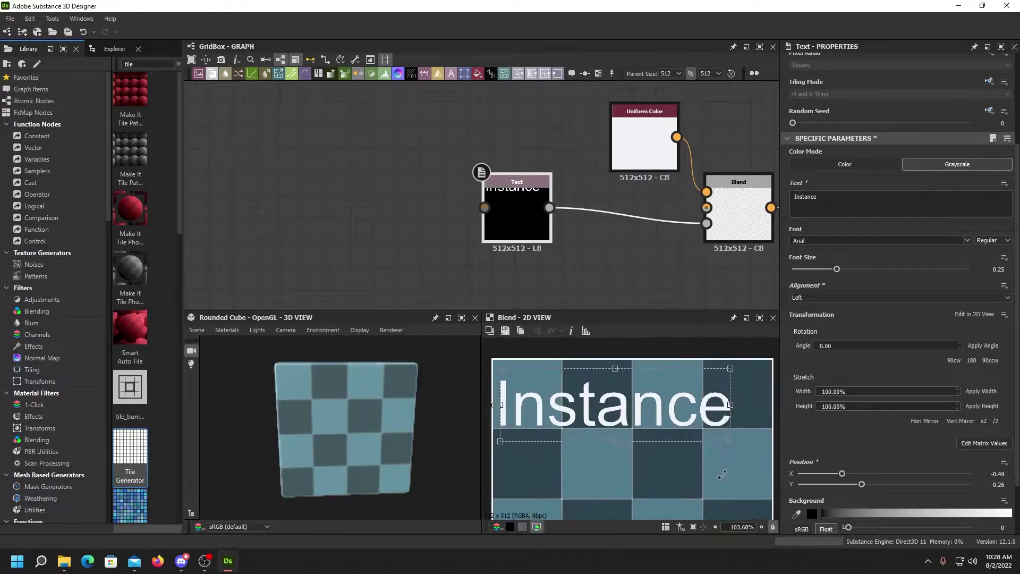
mouse_move(845, 480)
left_mouse_down()
mouse_move(833, 479)
mouse_move(856, 485)
left_mouse_up()
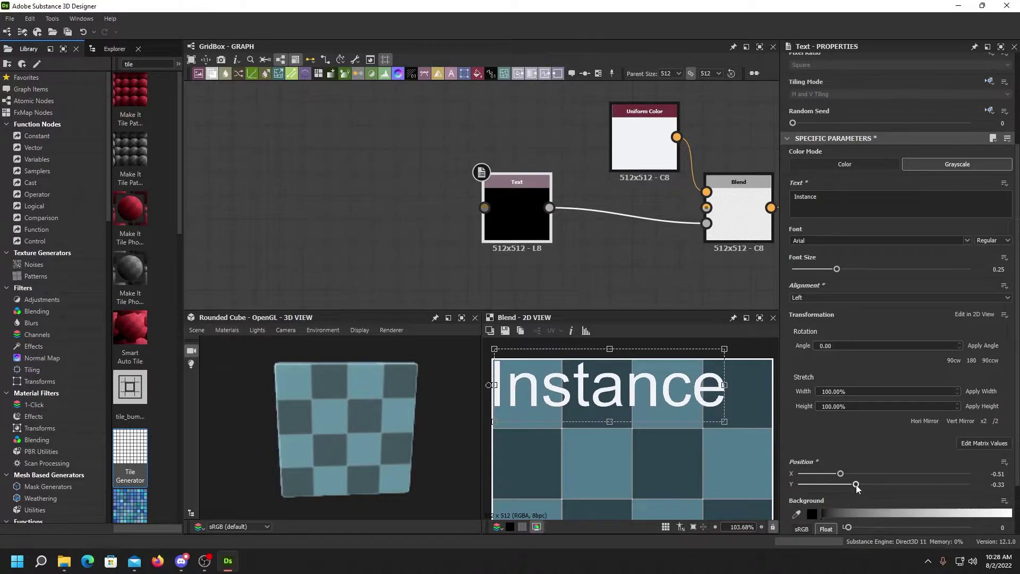
- Set the Instance text's font size to 0.07 and its position to X -0.49, Y -0.44
left_click_drag(836, 270, 804, 270)
left_click_drag(841, 473, 846, 485)
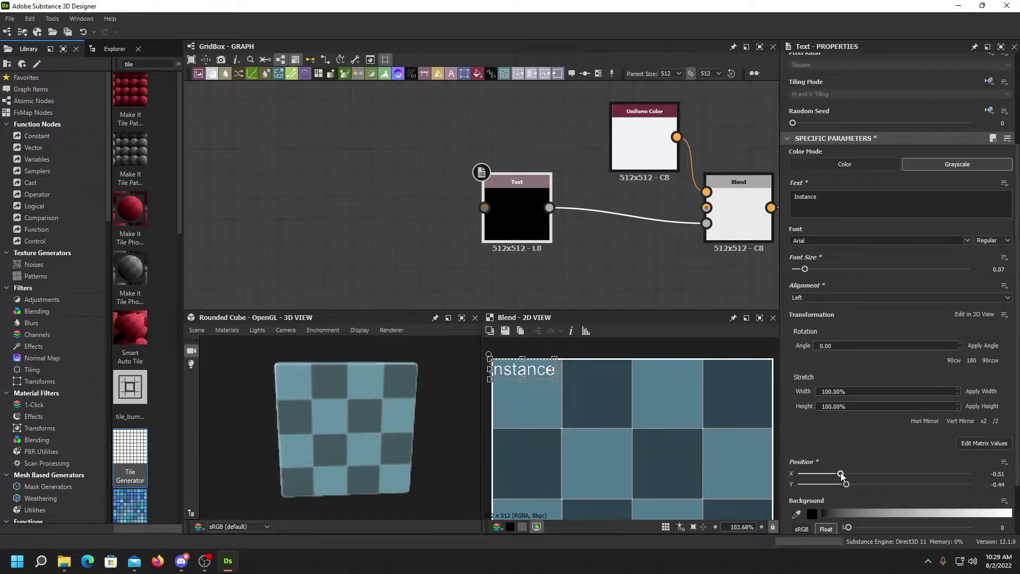
left_click_drag(842, 474, 841, 475)
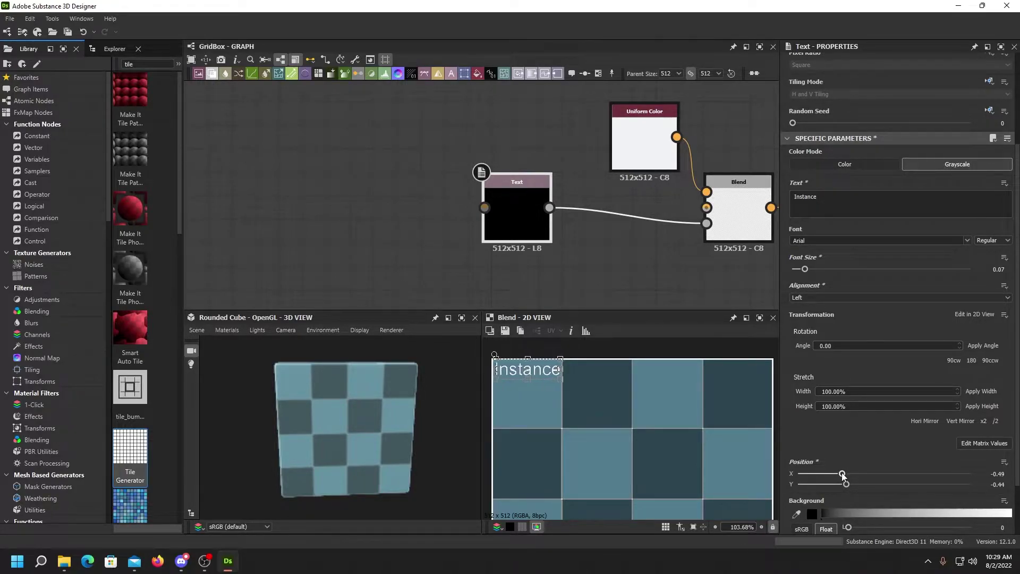
- Add a second Text node and connect it to the Instance Text node's background input, placing it just before that node
scroll(610, 423, "up", 1)
middle_click_drag(535, 306, 647, 276)
scroll(570, 377, "down", 2)
scroll(659, 295, "down", 3)
scroll(649, 282, "up", 1)
left_click(475, 210)
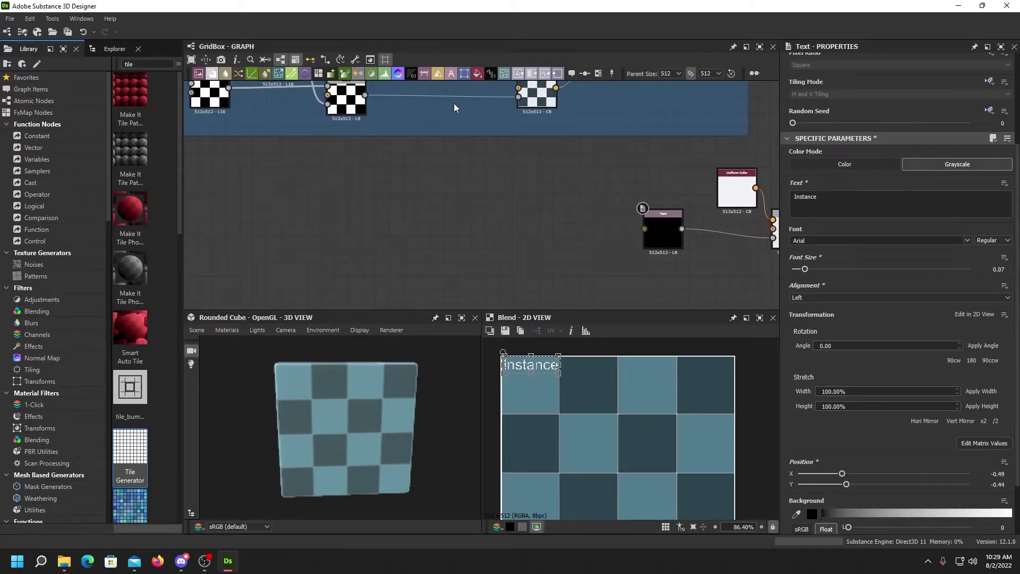
left_click(451, 73)
left_click_drag(489, 195, 645, 229)
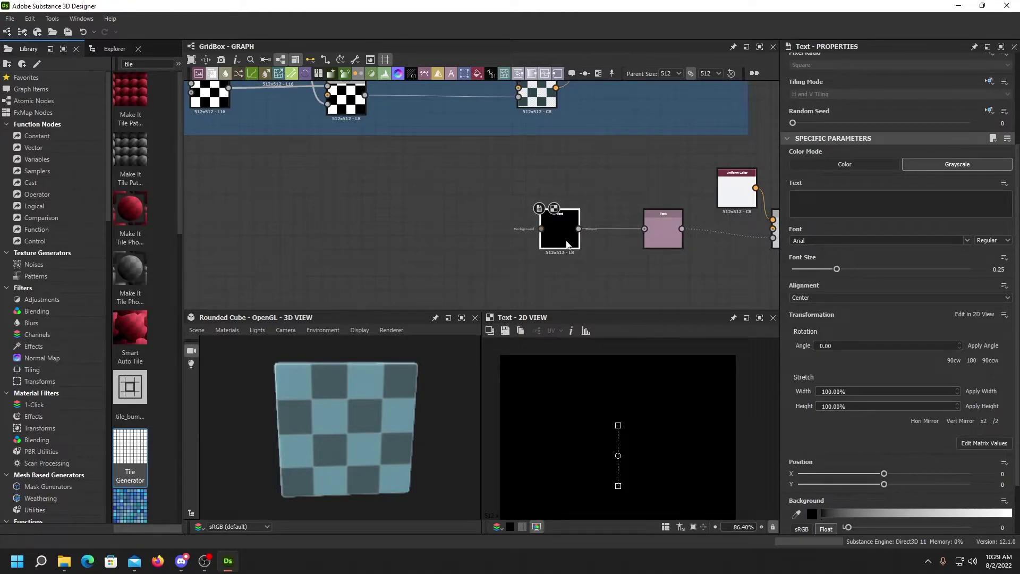
left_click_drag(562, 242, 589, 243)
- Show the final Blend in the 2D view and set the second Text node's text to "1X1 Meter"
middle_click_drag(655, 285, 551, 255)
middle_click_drag(711, 224, 596, 252)
double_click(695, 223)
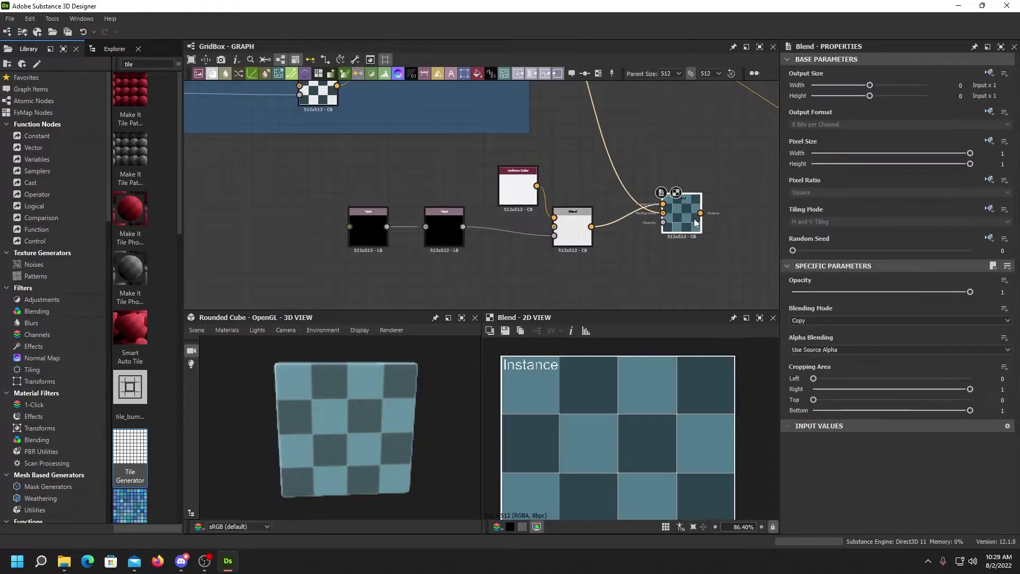
middle_click_drag(456, 269, 645, 264)
left_click(563, 232)
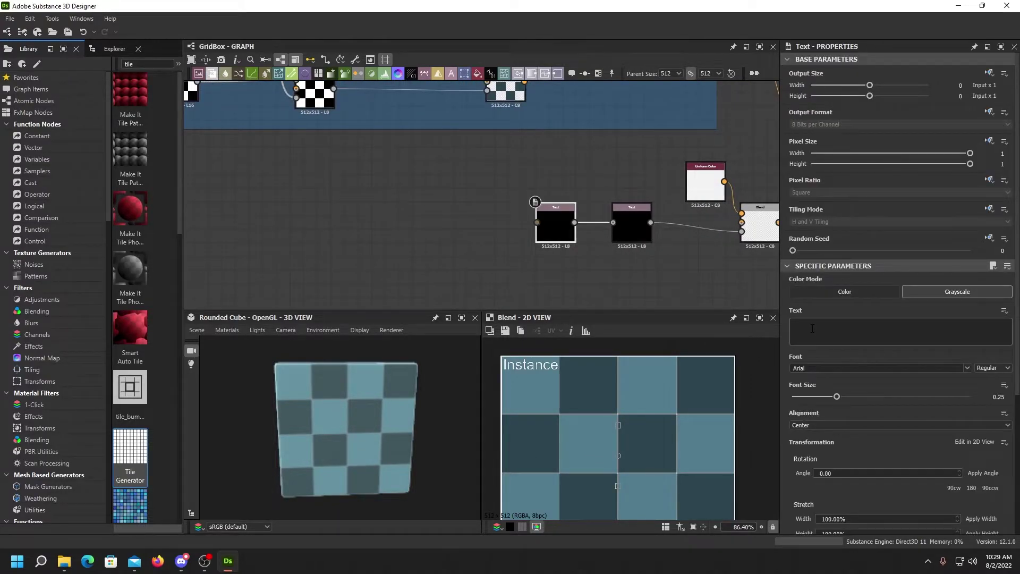
type("1")
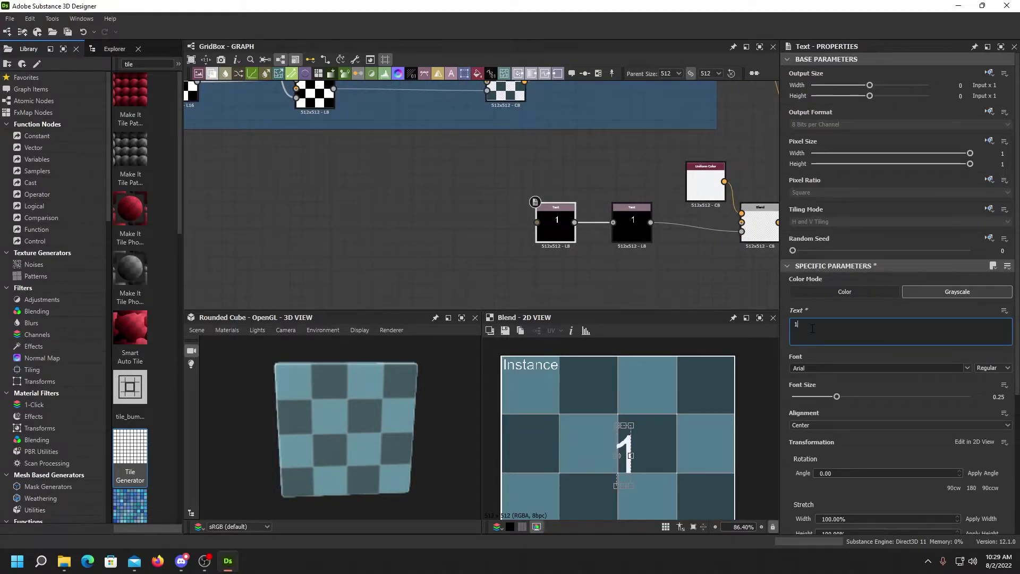
type("X1 Meter")
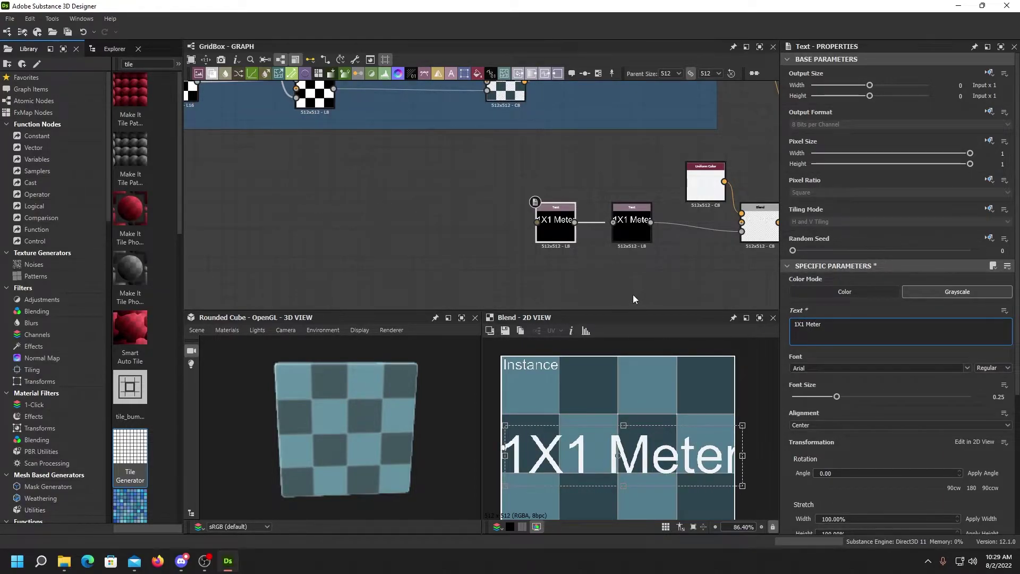
- Left-align the 1X1 Meter text and set its font size to 0.05
middle_click_drag(632, 295, 602, 258)
scroll(814, 393, "down", 1)
left_click(823, 393)
left_click(813, 401)
left_click_drag(833, 366, 802, 368)
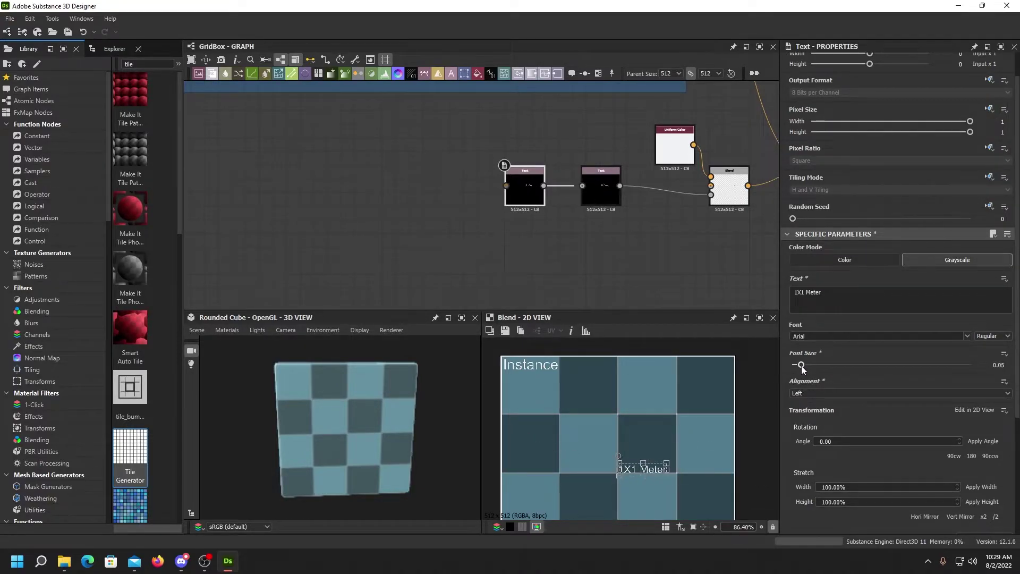
- Position the 1X1 Meter text under the Instance label at X -0.49, Y -0.38
scroll(832, 404, "down", 5)
left_click_drag(883, 412, 852, 425)
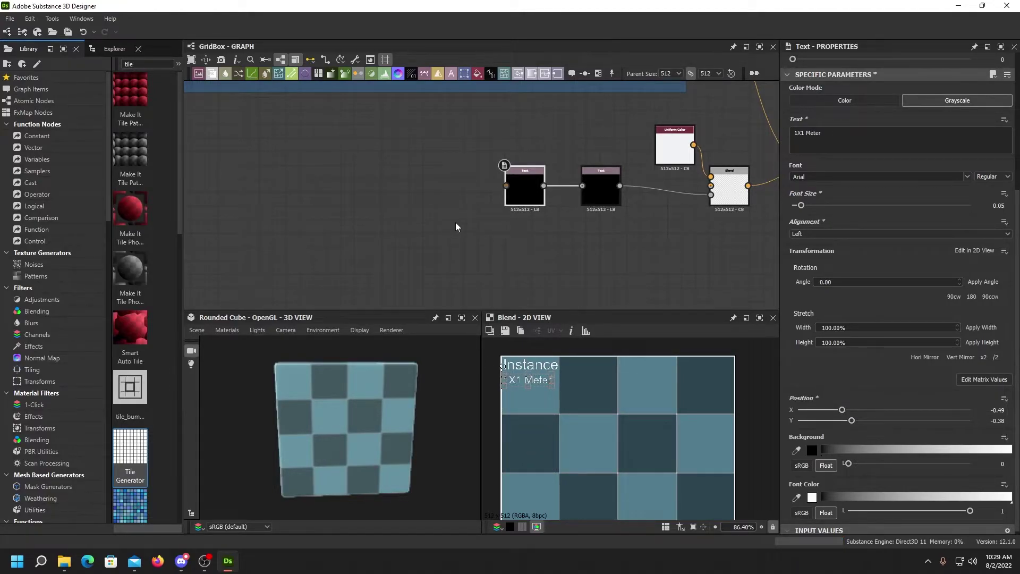
middle_click_drag(426, 232, 497, 269)
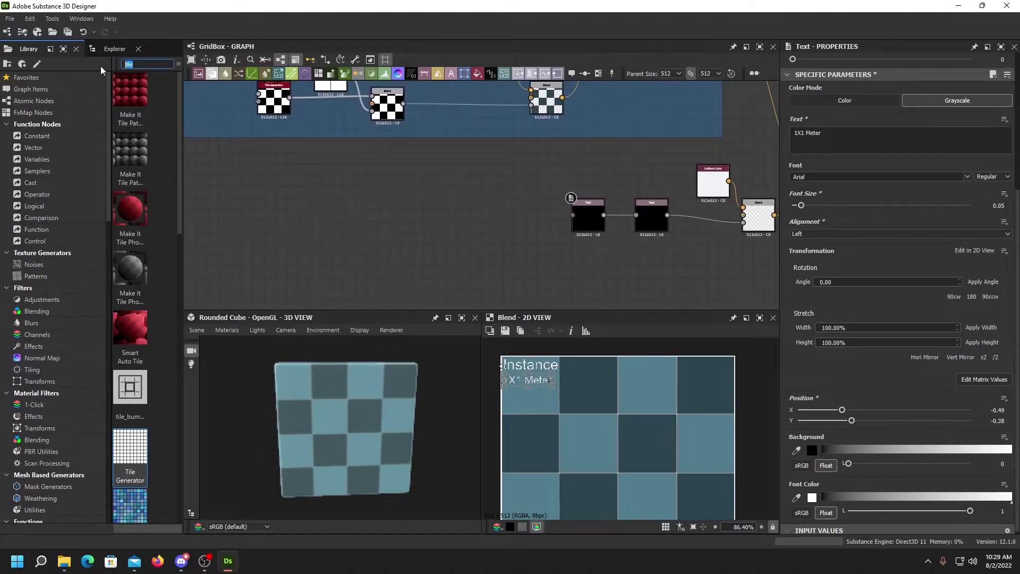
- Find the Shape generator in the library and add it to the graph before the two chained Text nodes
type("shap")
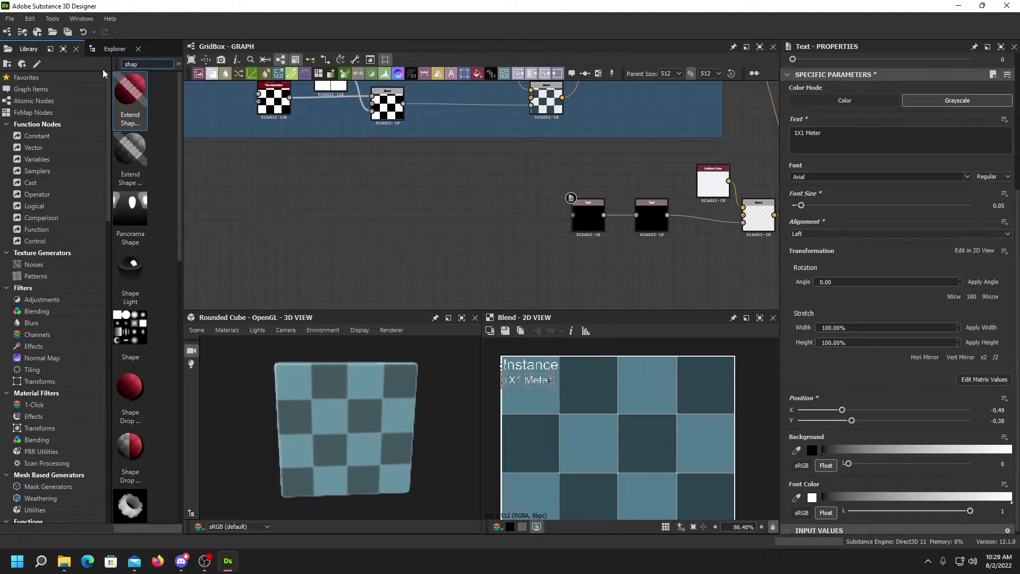
left_click(128, 342)
left_click_drag(128, 335, 463, 215)
scroll(479, 222, "up", 4)
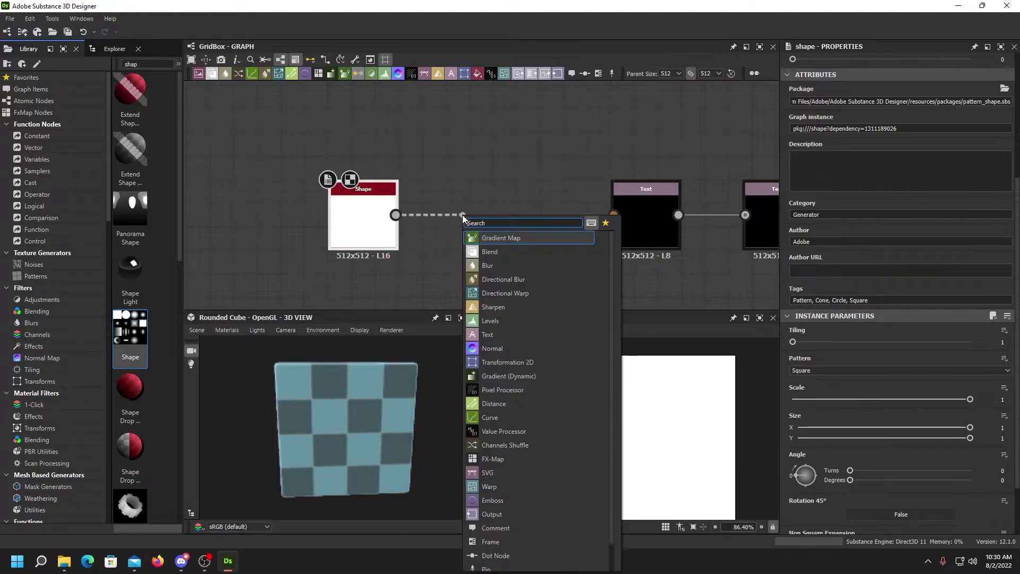
- Add a Transformation 2D node fed by the Shape node and connect its output to the first Text node's background input
type("2d")
key("Return")
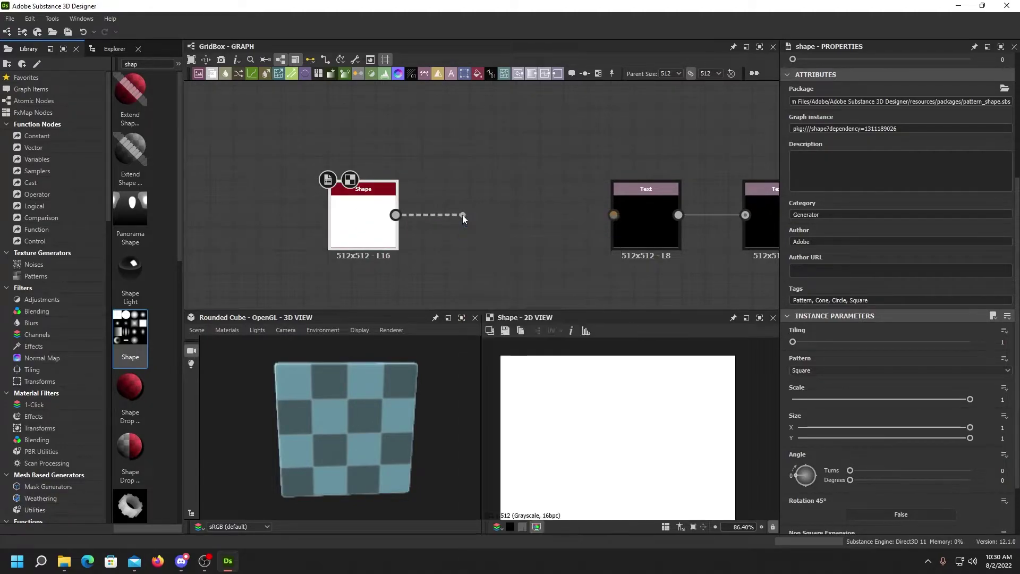
left_click_drag(603, 215, 606, 214)
- Reduce the Shape node's square to a thin horizontal line with size X 0.78 and Y 0.005
middle_click_drag(383, 239, 447, 211)
left_click(440, 203)
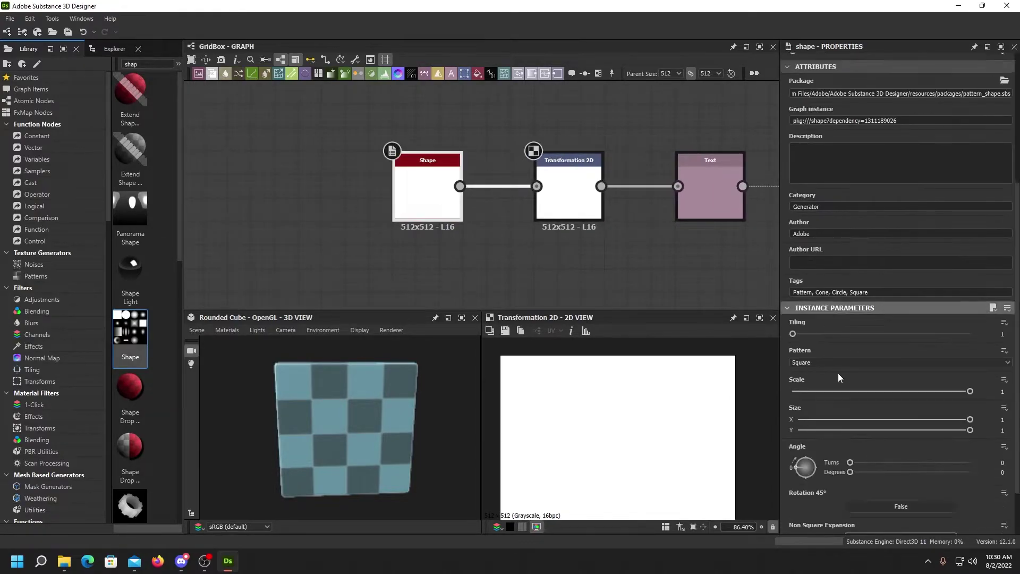
scroll(838, 372, "down", 2)
left_click_drag(970, 369, 801, 372)
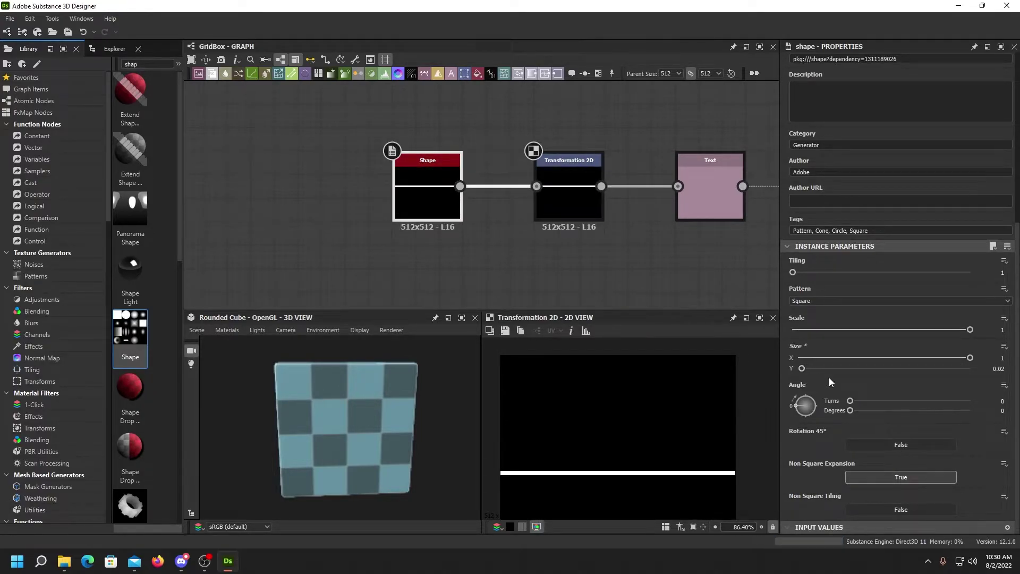
left_click(996, 369)
type(".015")
key("Return")
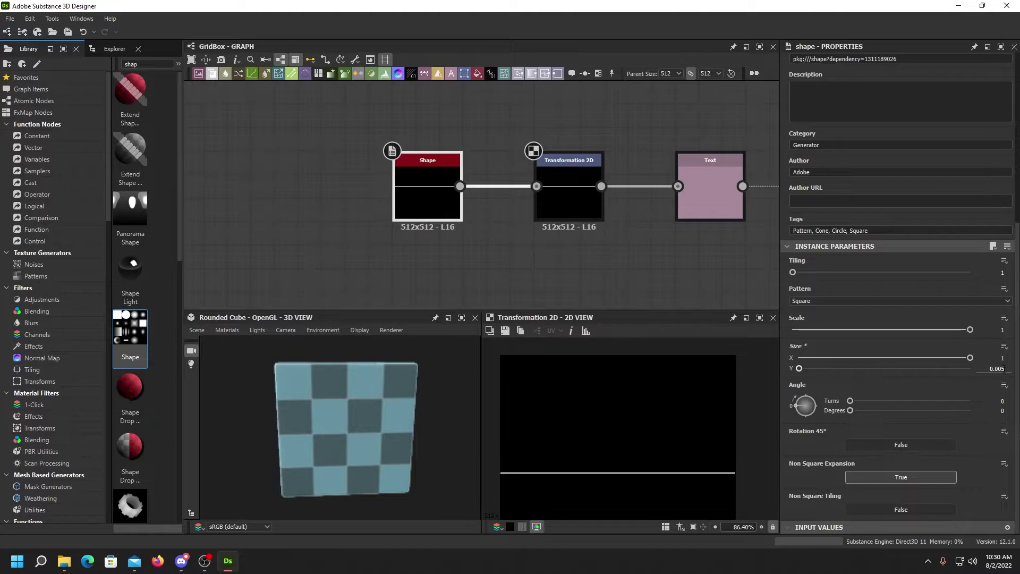
left_click_drag(970, 359, 931, 361)
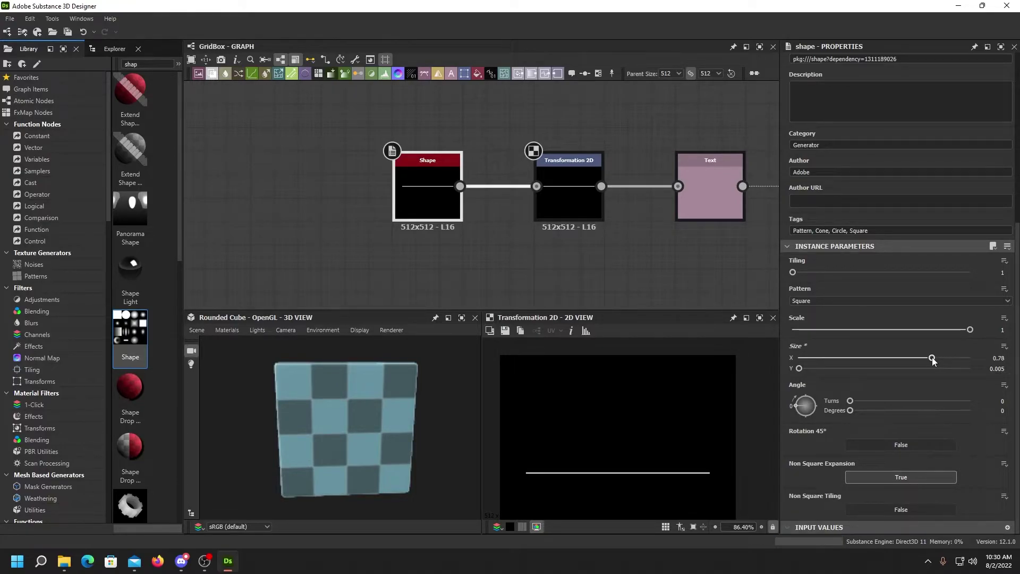
- Preview the Blend node that colours the text labels in the 2D view
middle_click_drag(712, 253, 542, 239)
scroll(542, 234, "down", 1)
middle_click_drag(666, 225, 647, 246)
double_click(683, 212)
middle_click_drag(433, 256, 672, 241)
scroll(633, 243, "up", 1)
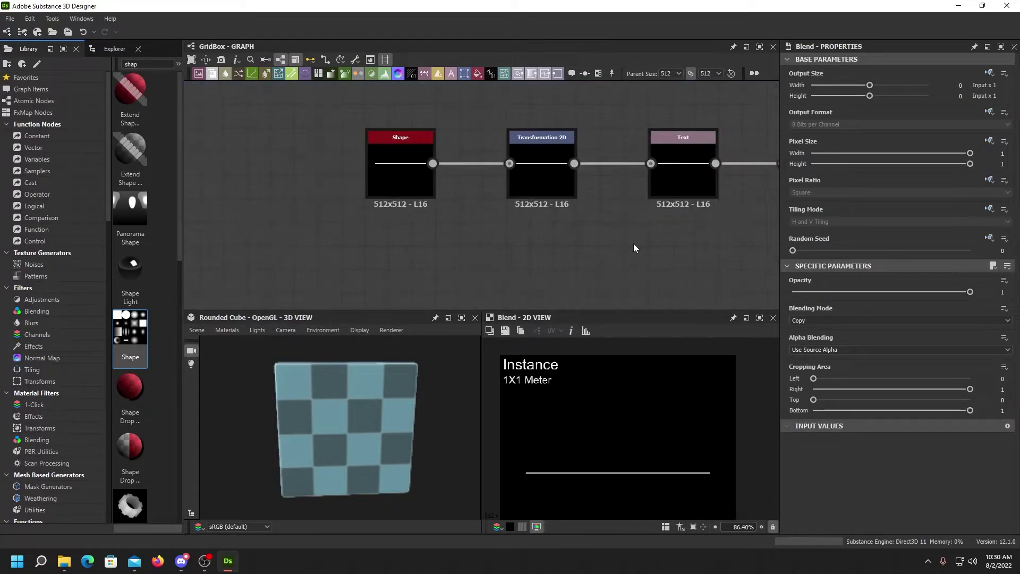
- Offset the line's Transformation 2D node to X 0.34 and Y 0.42
middle_click_drag(565, 270, 549, 277)
left_click(506, 183)
scroll(881, 381, "down", 2)
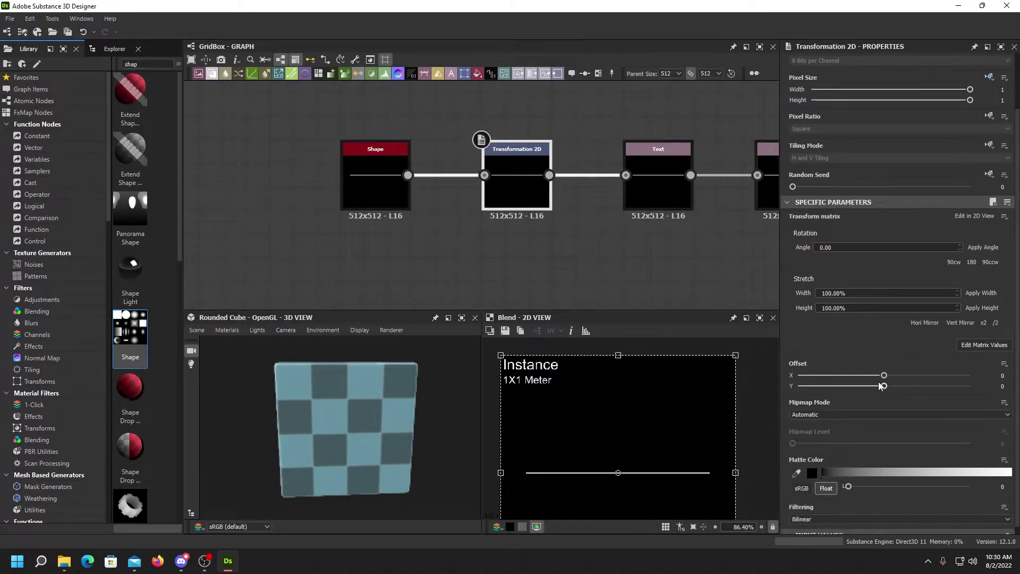
left_click_drag(884, 375, 943, 376)
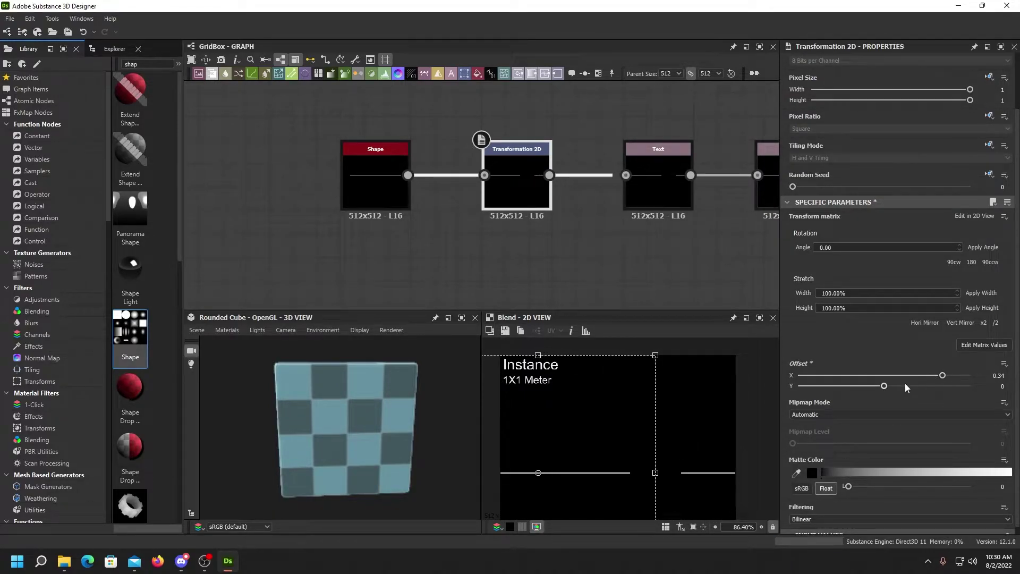
left_click_drag(884, 386, 956, 386)
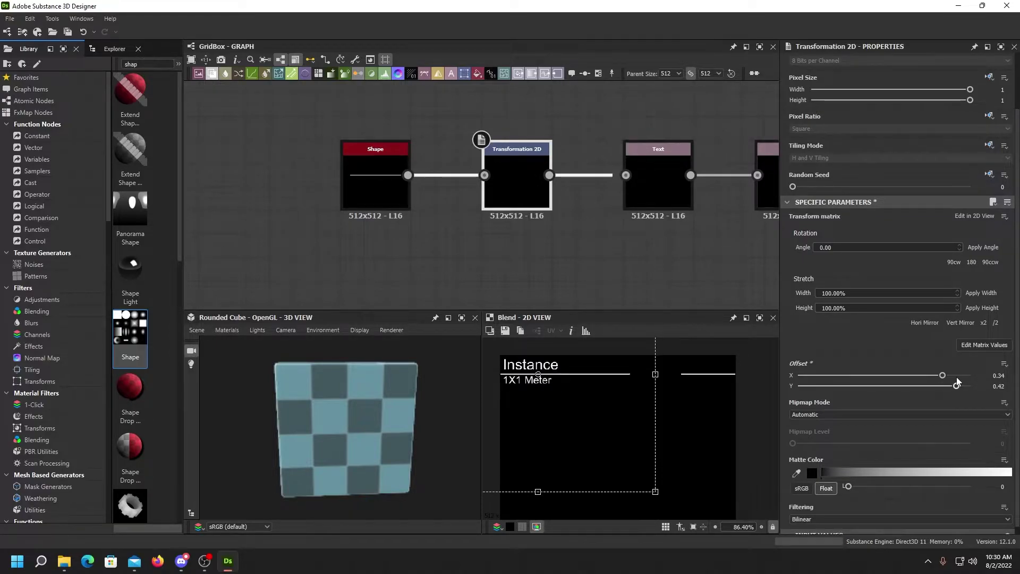
- Shorten the line by setting the Shape node's X size to 0.27
left_click(364, 183)
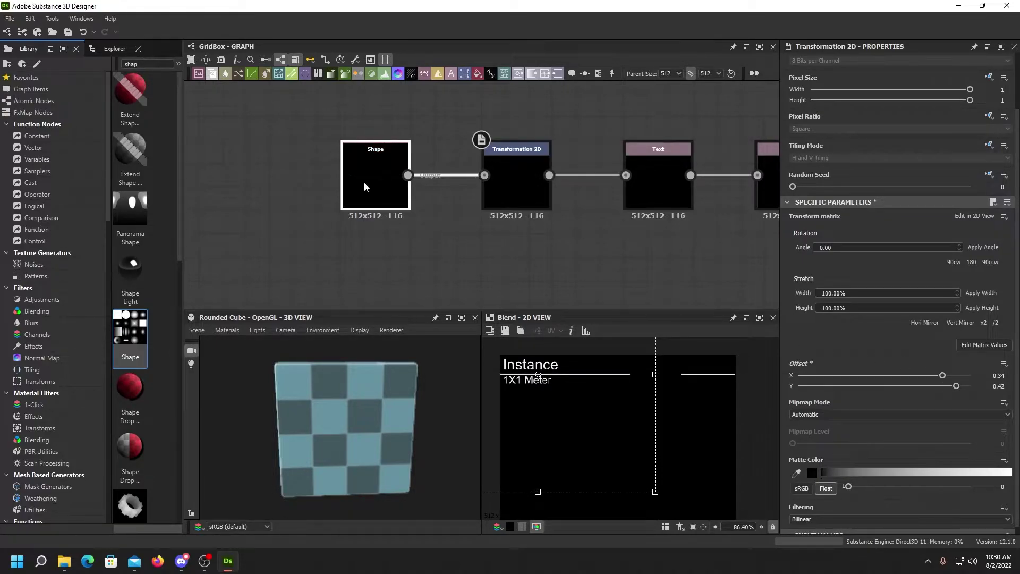
scroll(847, 475, "down", 2)
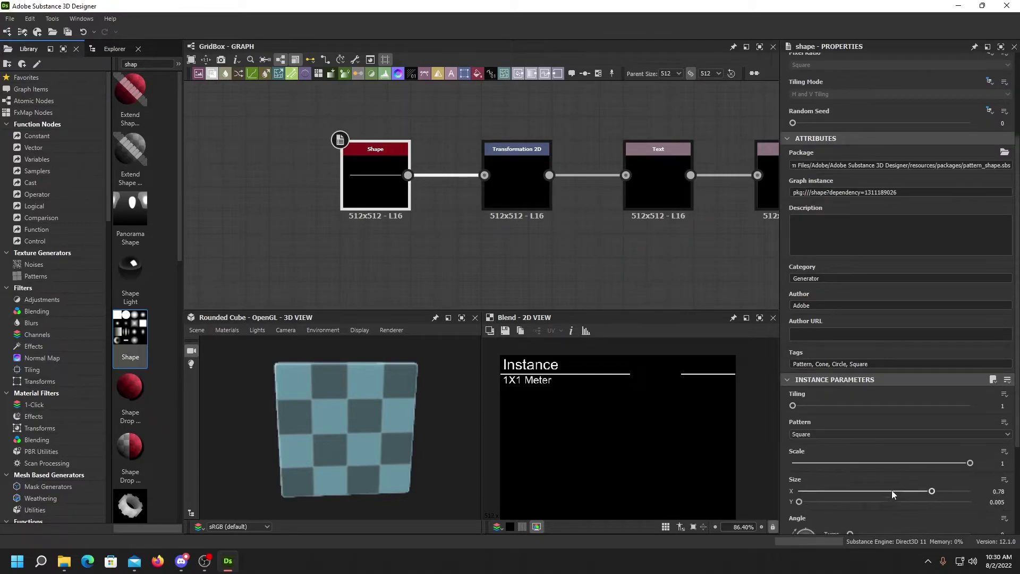
left_click_drag(933, 491, 846, 497)
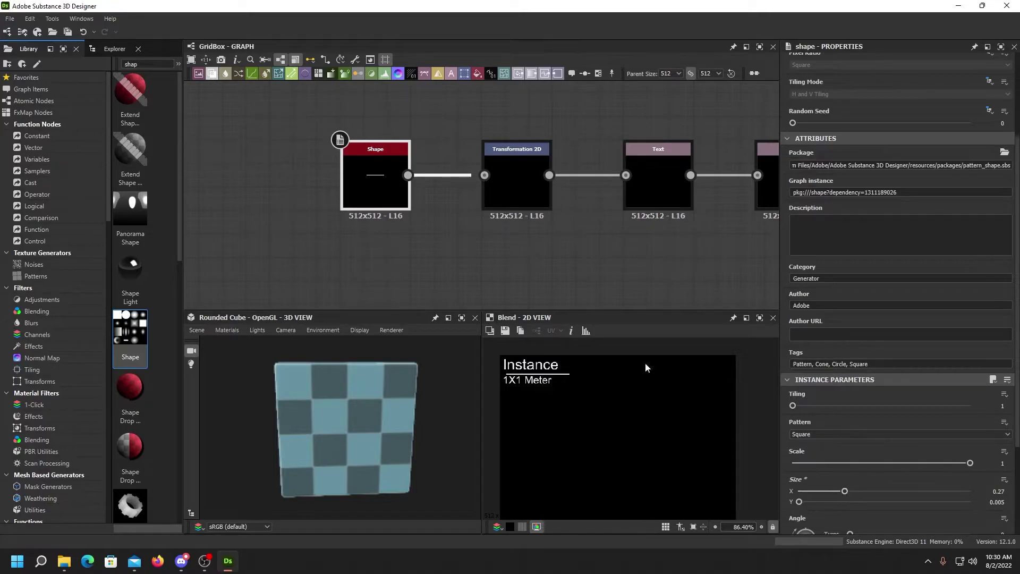
- Set the Transformation 2D node's offset to X 0.35 and Y 0.425
left_click(517, 191)
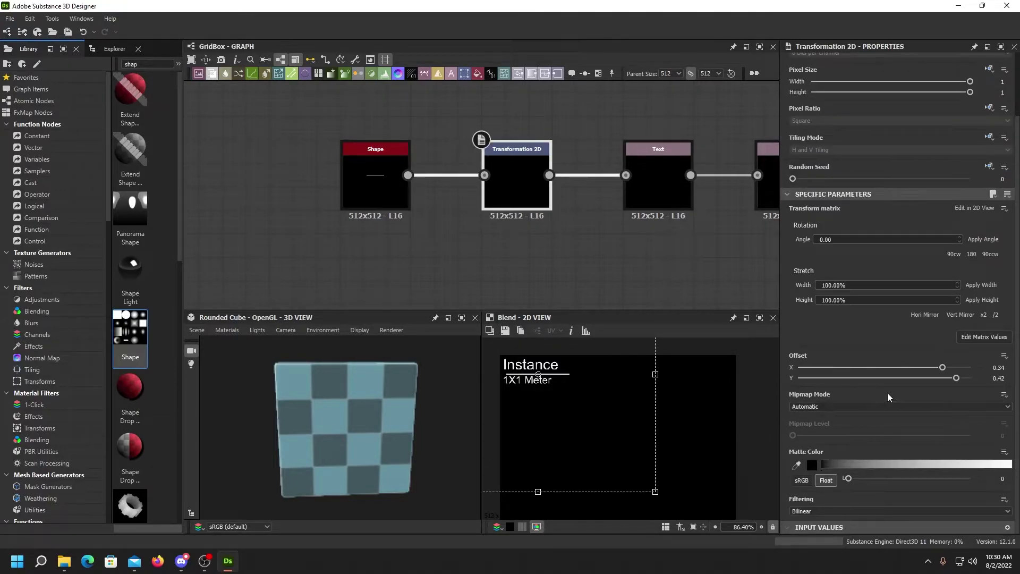
left_click_drag(940, 371, 945, 372)
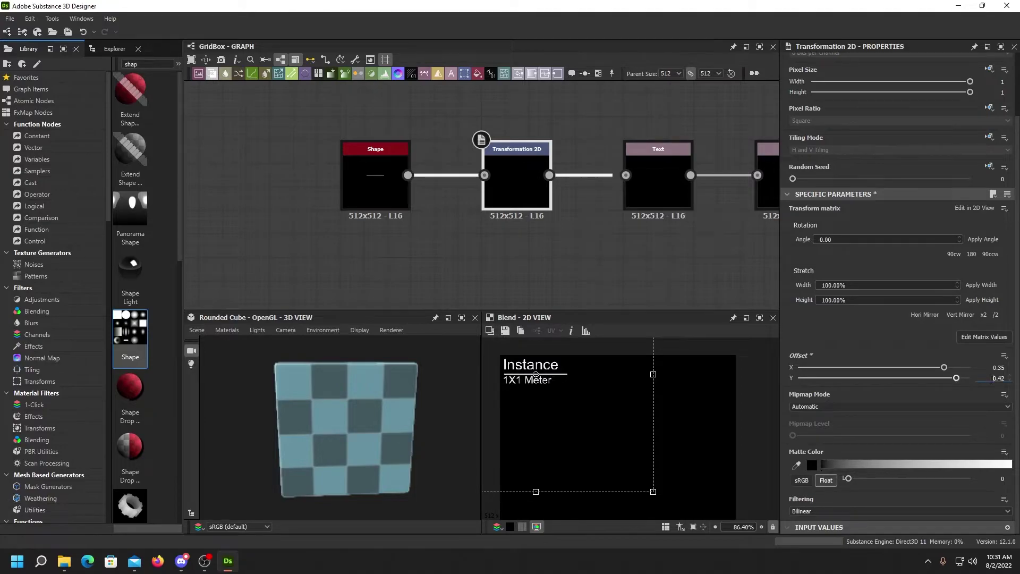
type(".425")
key("Return")
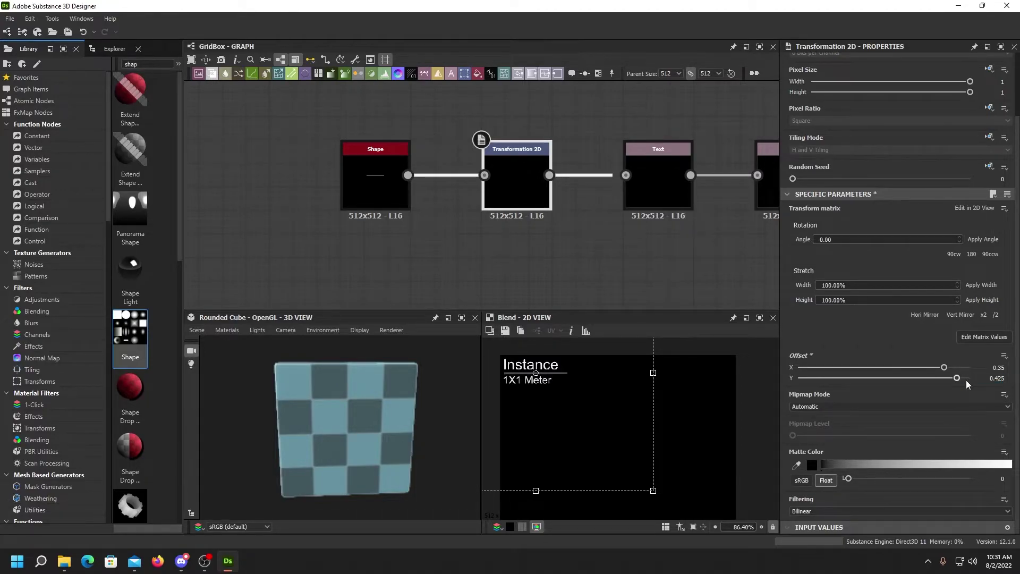
- Preview the final Blend node that overlays the text labels and line on the checker grid
scroll(535, 397, "up", 1)
middle_click_drag(538, 393, 621, 397)
middle_click_drag(645, 269, 539, 253)
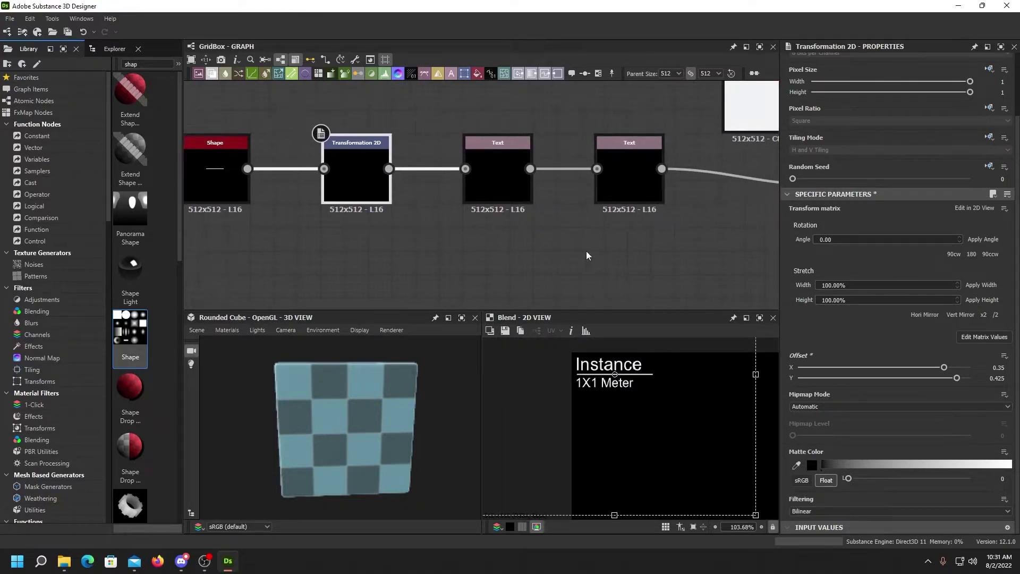
scroll(539, 253, "down", 2)
middle_click_drag(668, 232, 578, 237)
double_click(668, 195)
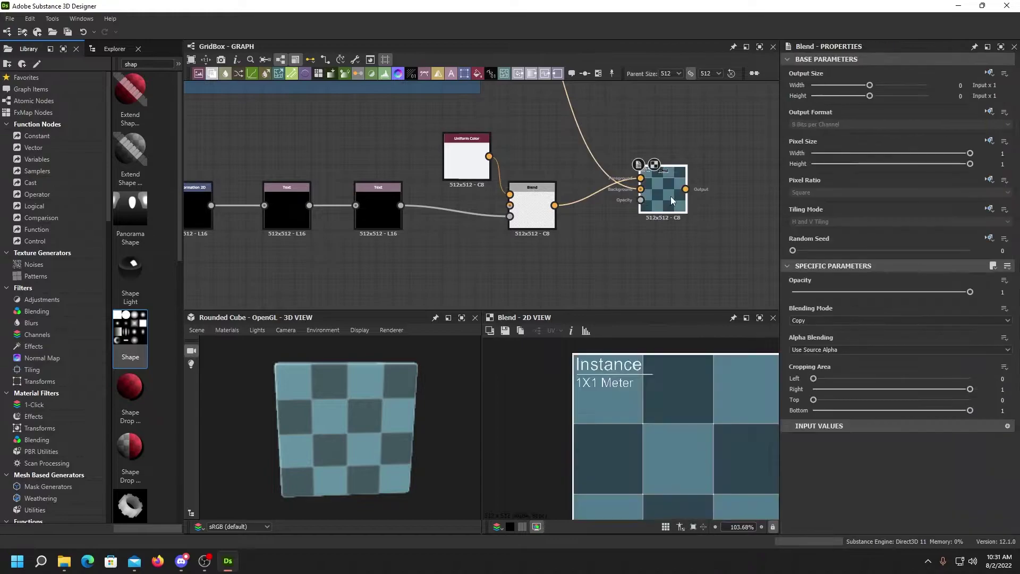
- Shorten the Shape node's line slightly and set the Transformation 2D node's X offset to 0.37
middle_click_drag(258, 249, 419, 255)
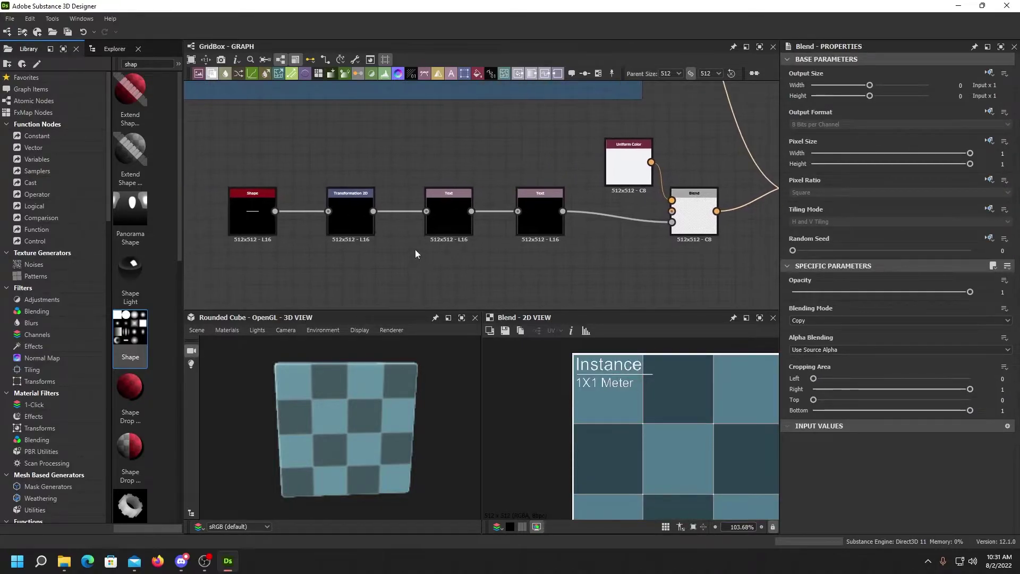
left_click(260, 220)
scroll(878, 415, "down", 3)
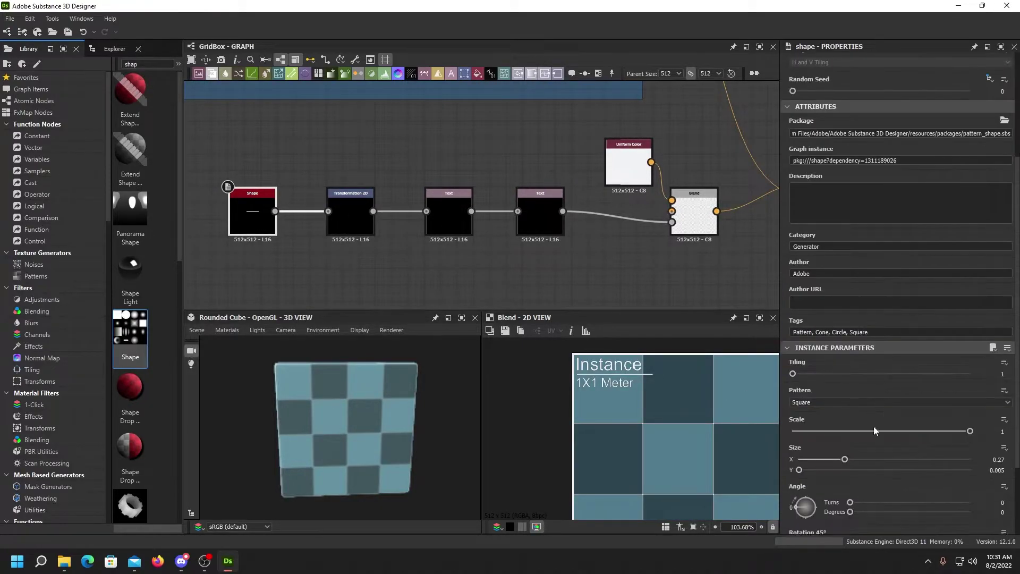
left_click_drag(845, 463, 835, 464)
left_click(351, 220)
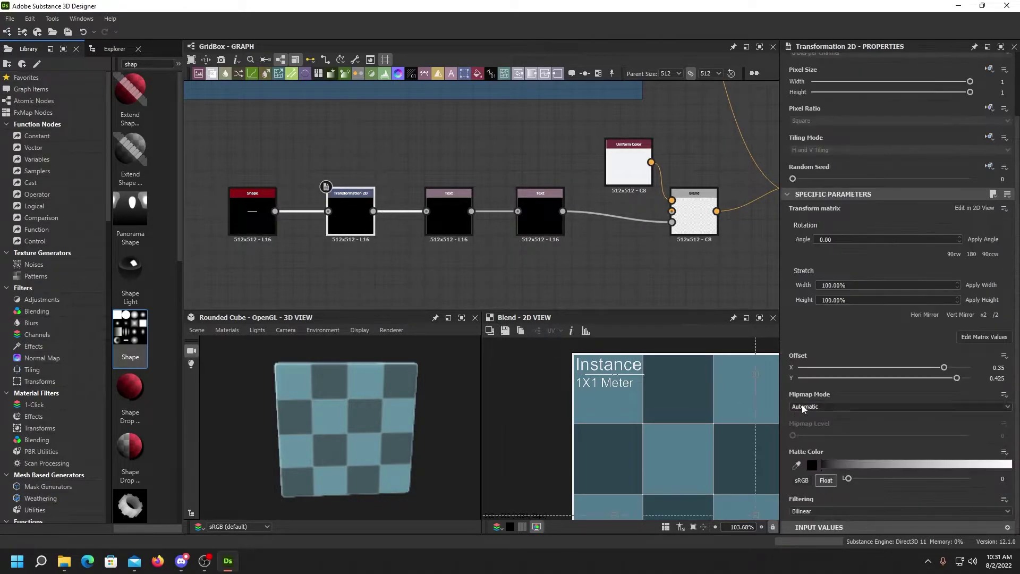
left_click_drag(945, 372, 949, 373)
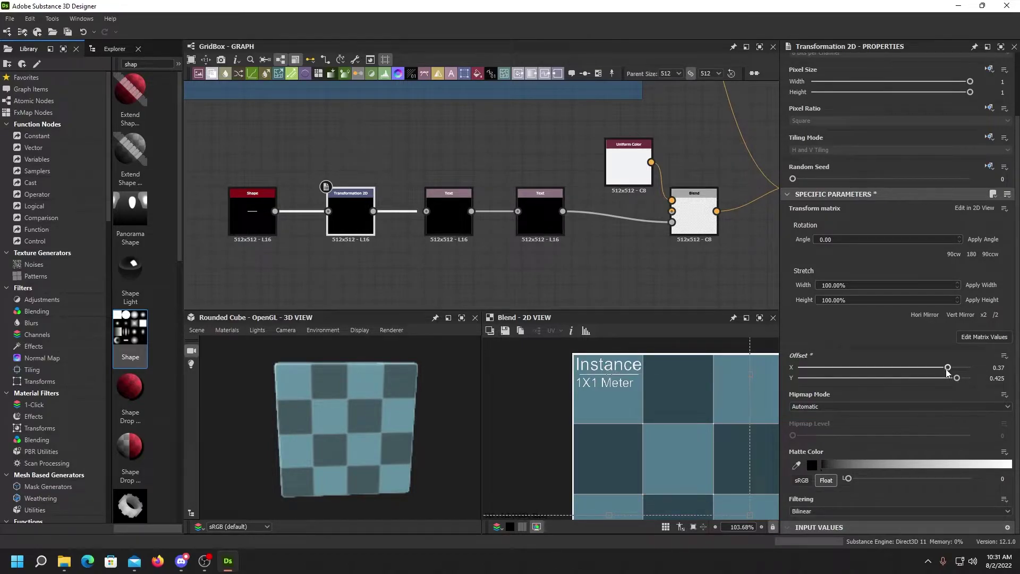
- Set the Shape node's X size to 0.23 to match the line to the Instance title
left_click(254, 222)
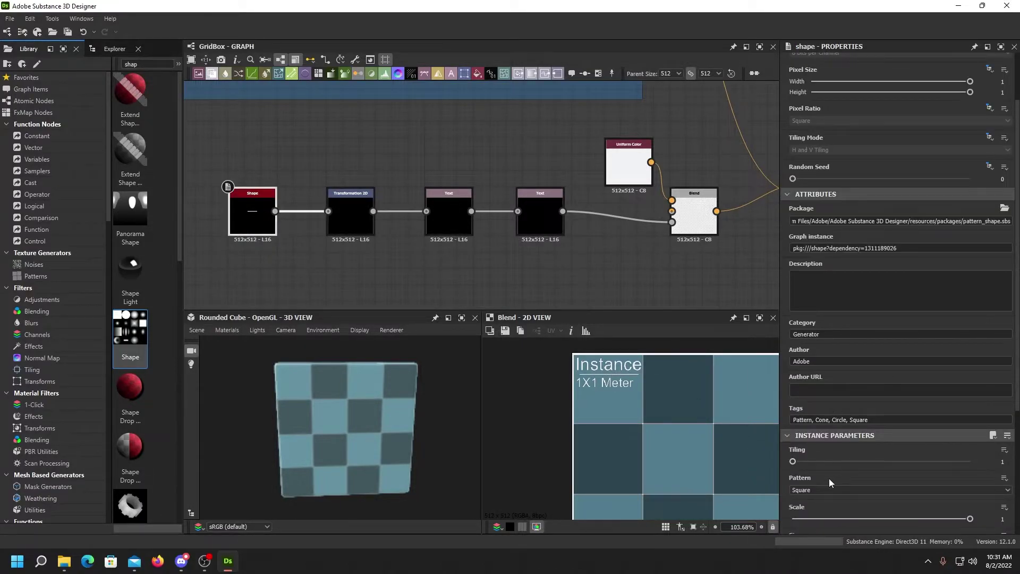
scroll(831, 482, "down", 2)
left_click_drag(837, 483, 841, 484)
scroll(607, 396, "up", 2)
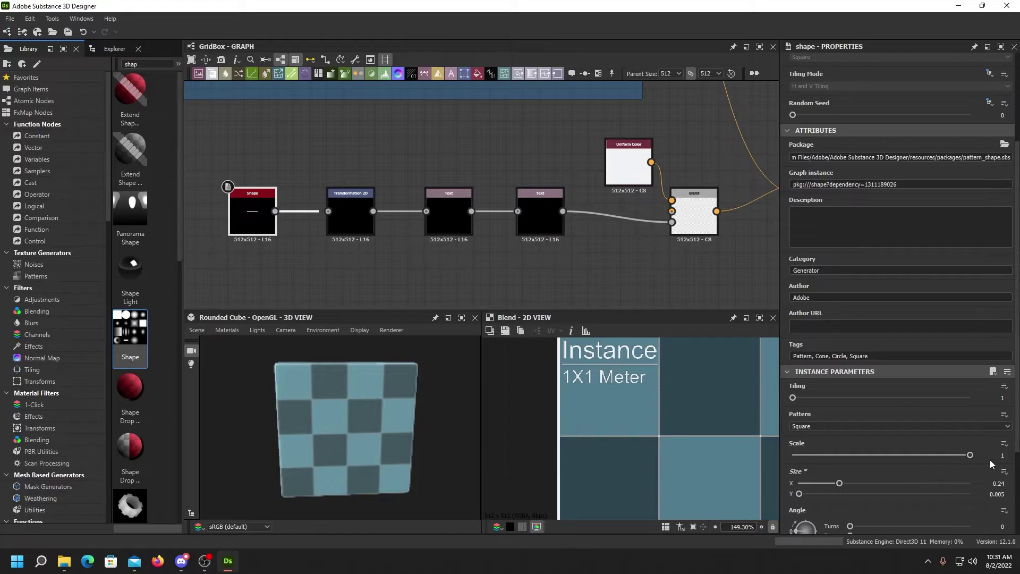
left_click(1008, 488)
- Examine the underlined label on the full checker tile and the node chain that builds it
scroll(552, 276, "down", 3)
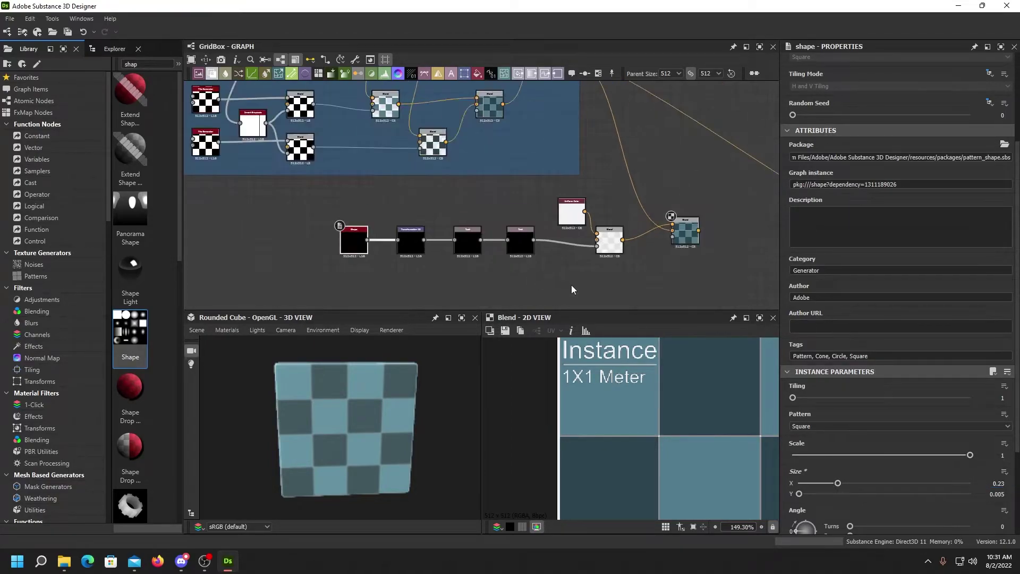
scroll(643, 367, "down", 3)
scroll(648, 370, "down", 3)
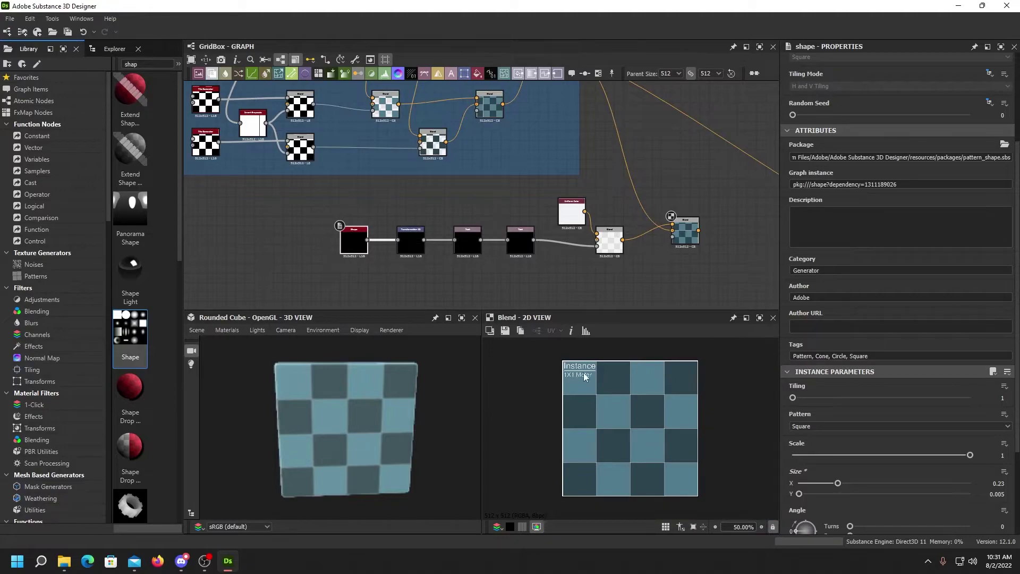
middle_click_drag(454, 264, 504, 246)
scroll(626, 283, "up", 4)
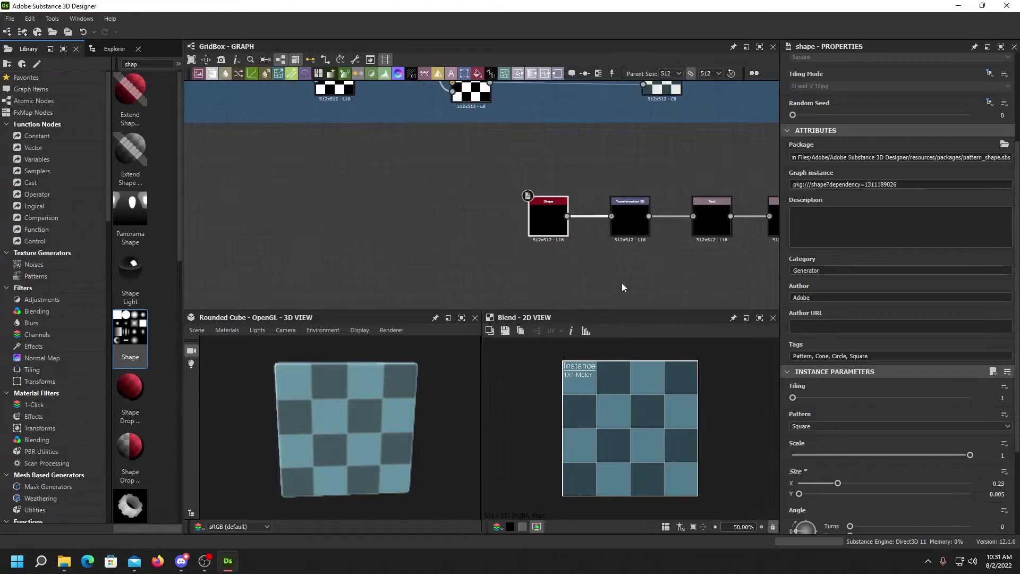
scroll(635, 283, "down", 4)
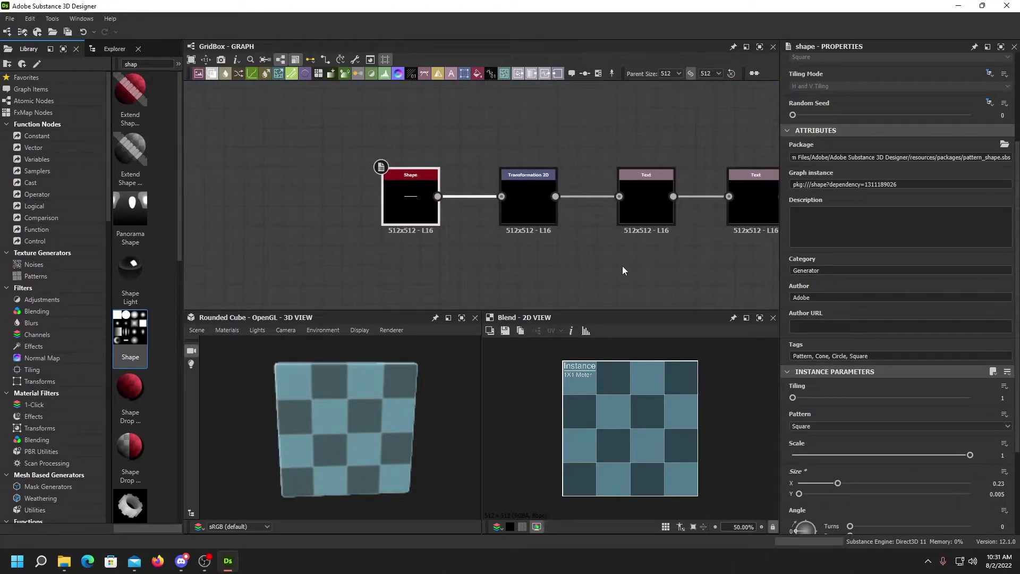
middle_click_drag(634, 266, 586, 265)
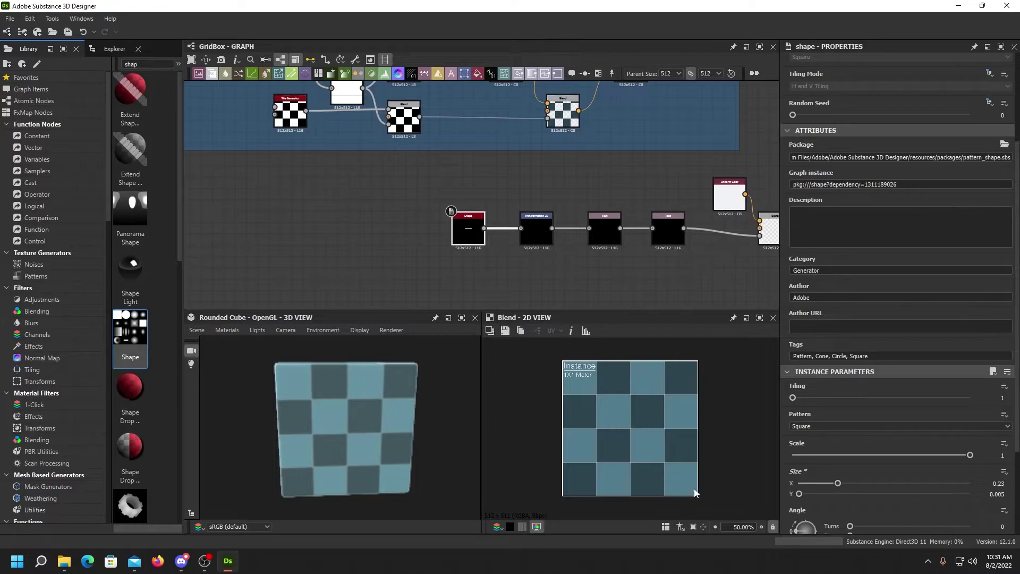
middle_click_drag(507, 294, 554, 286)
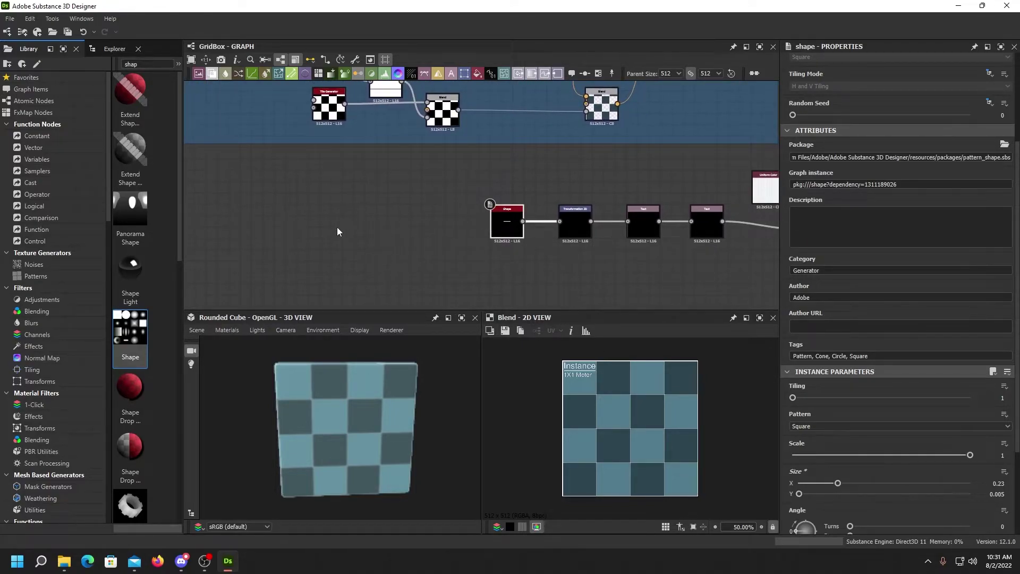
- Move the Shape and Transformation 2D nodes back and insert a new Text node between Transformation 2D and the first existing Text node
left_click_drag(572, 230, 588, 252)
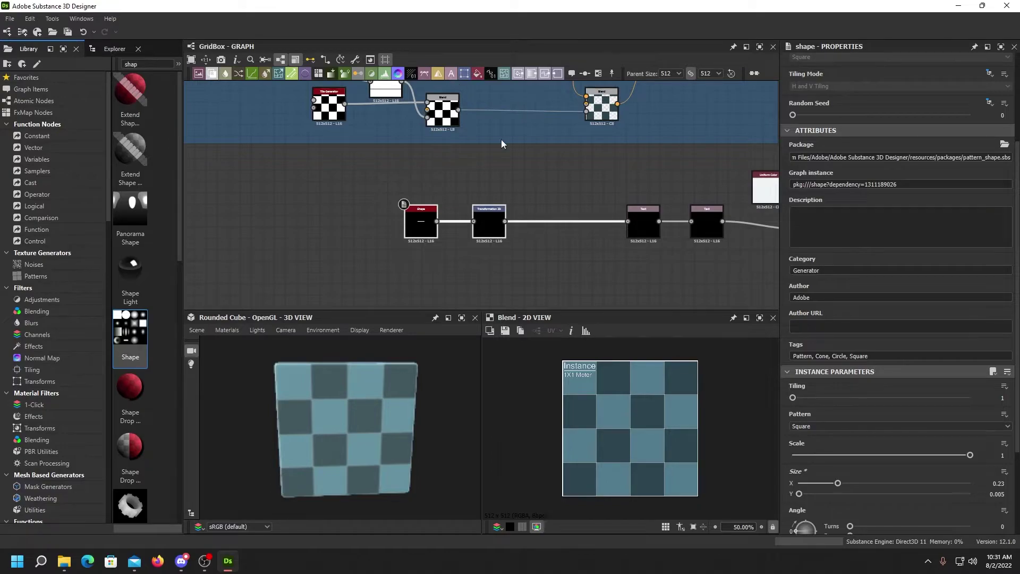
left_click(451, 74)
left_click_drag(450, 231, 570, 254)
left_click_drag(506, 222, 557, 248)
left_click(545, 244)
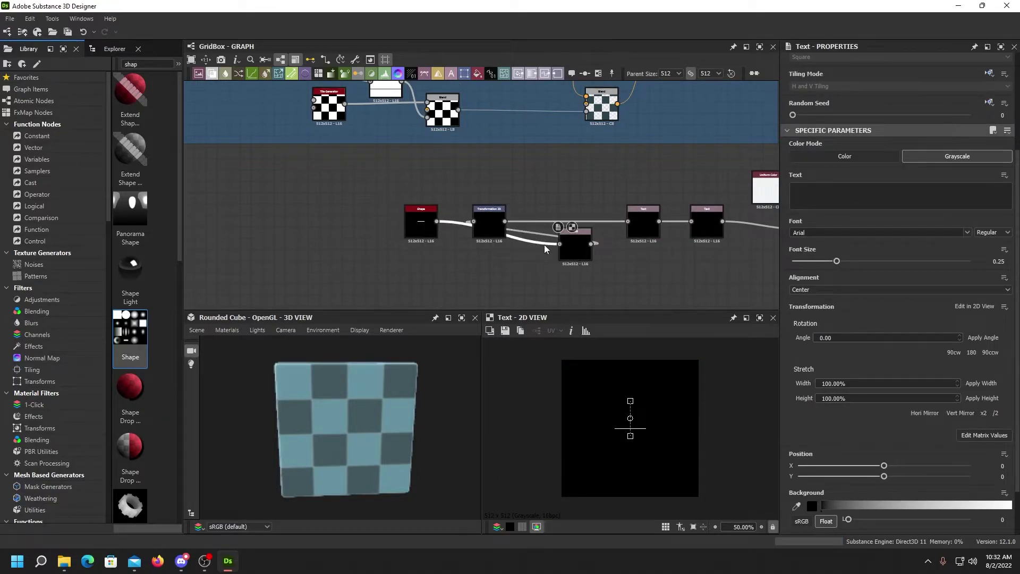
key("Delete")
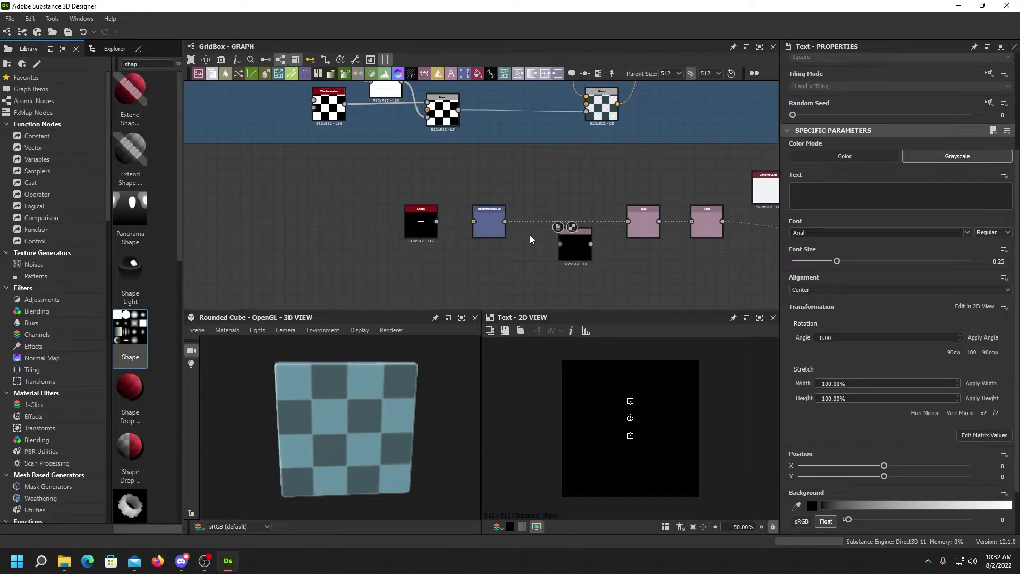
left_click_drag(437, 221, 577, 226)
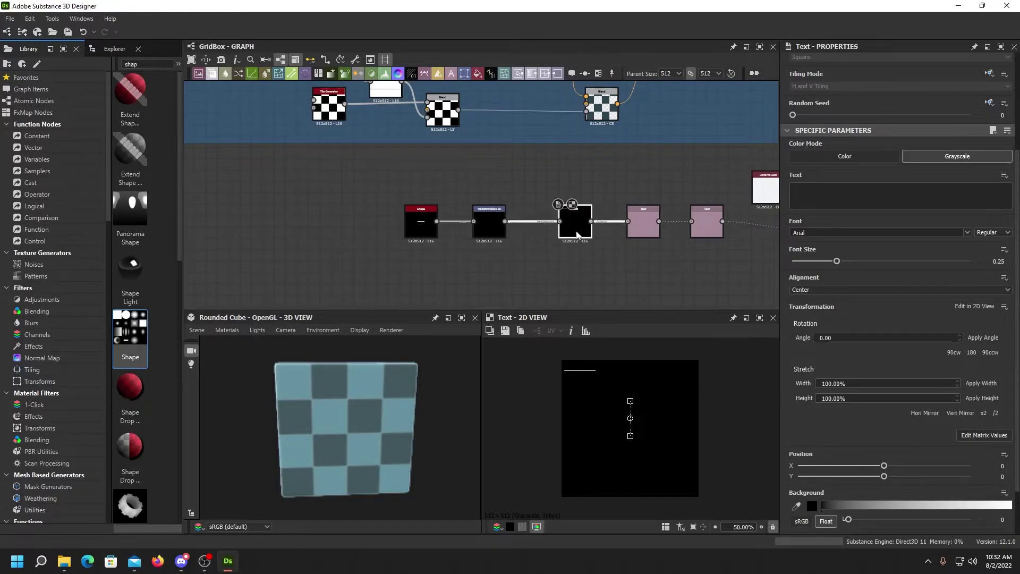
- Preview the final Blend node and set the new Text node's text to "Company Name"
middle_click_drag(640, 257, 444, 225)
left_click(692, 183)
scroll(455, 221, "up", 3)
left_click(457, 206)
middle_click_drag(457, 206, 531, 200)
left_click(831, 327)
type("Company Name")
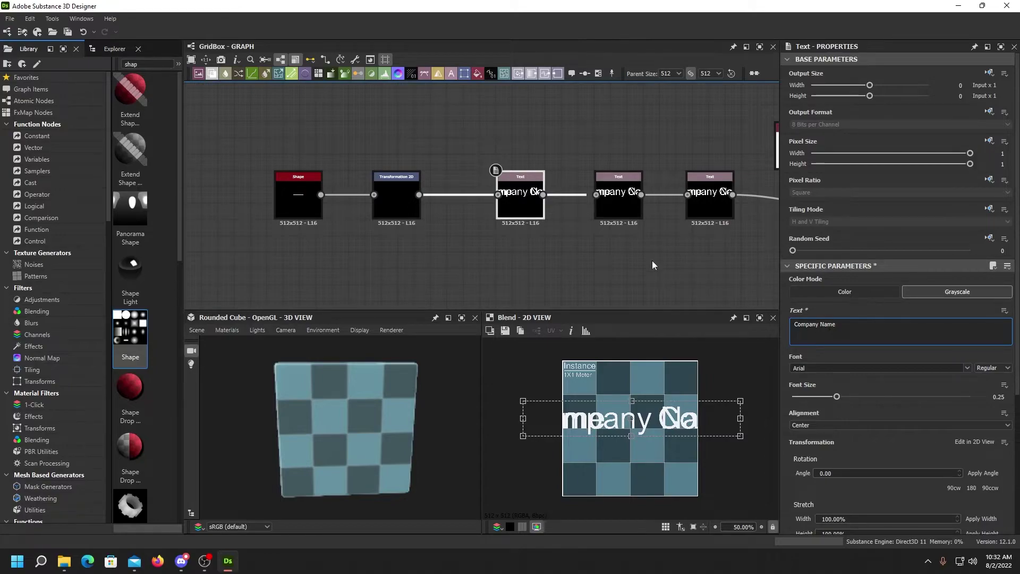
- Set the Company Name text's font size to 0.07 and its position to X 0.41, Y 0.46
left_click_drag(837, 396, 804, 397)
middle_click_drag(662, 274, 452, 272)
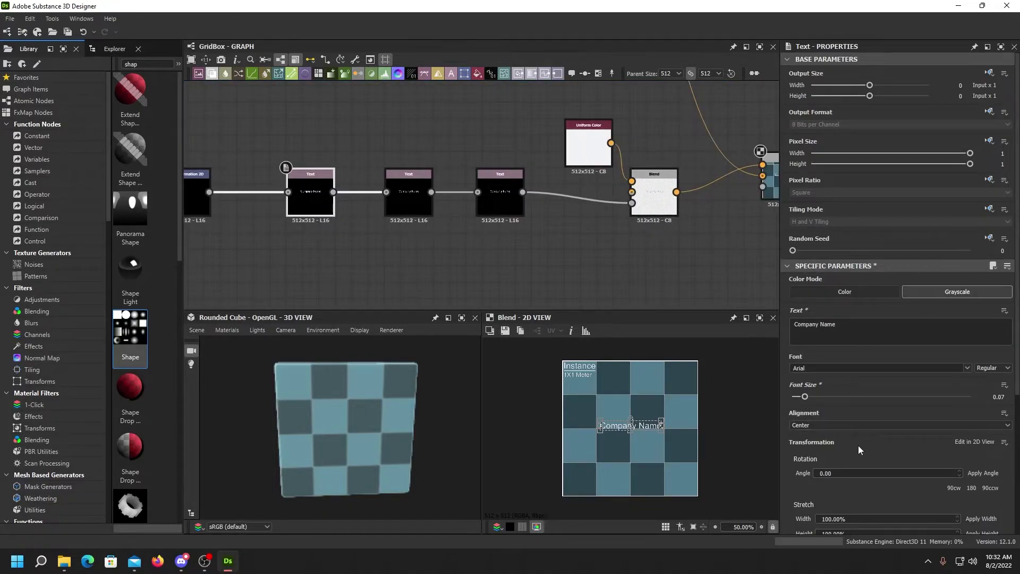
scroll(856, 443, "down", 4)
left_click_drag(883, 409, 919, 410)
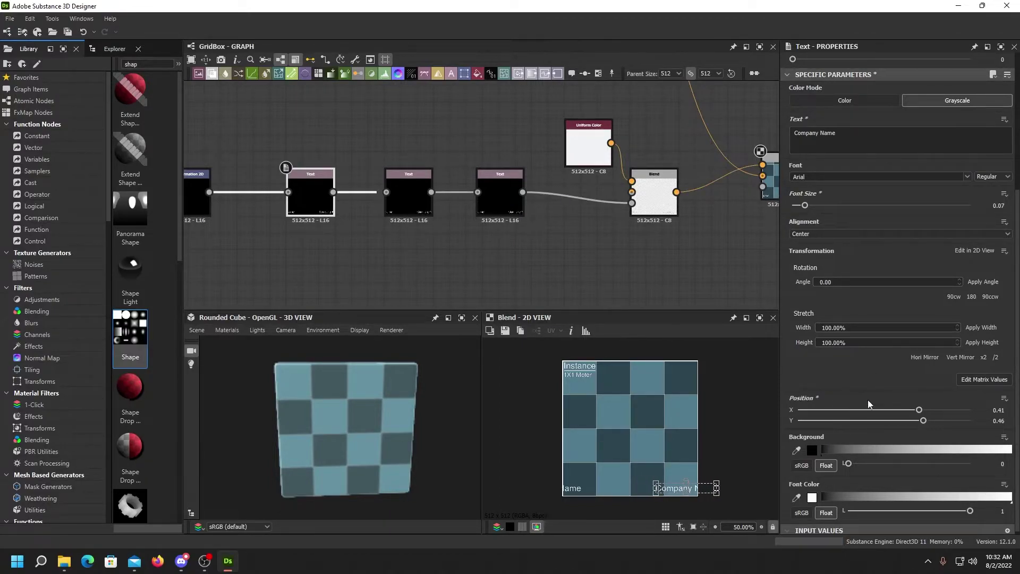
- Set the Company Name text's alignment to Right and its X position to 0.48
left_click(814, 232)
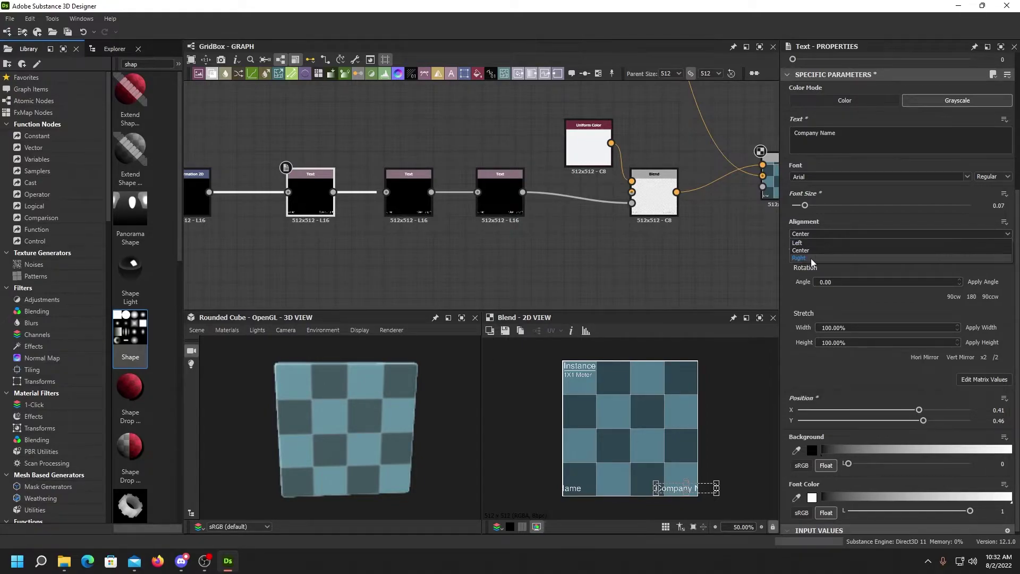
left_click(810, 258)
left_click_drag(921, 415, 925, 413)
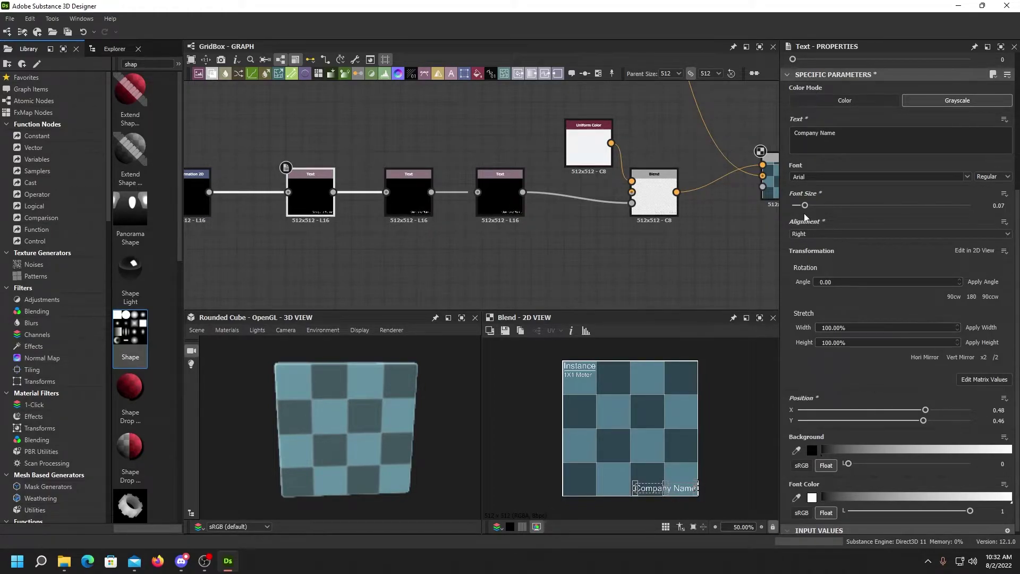
- Reduce the Company Name text's font size to 0.03 and move it closer to the texture's corner, about X 0.485, Y 0.48
left_click_drag(804, 206, 797, 206)
scroll(701, 470, "up", 5)
middle_click_drag(701, 470, 670, 420)
left_click_drag(799, 206, 799, 206)
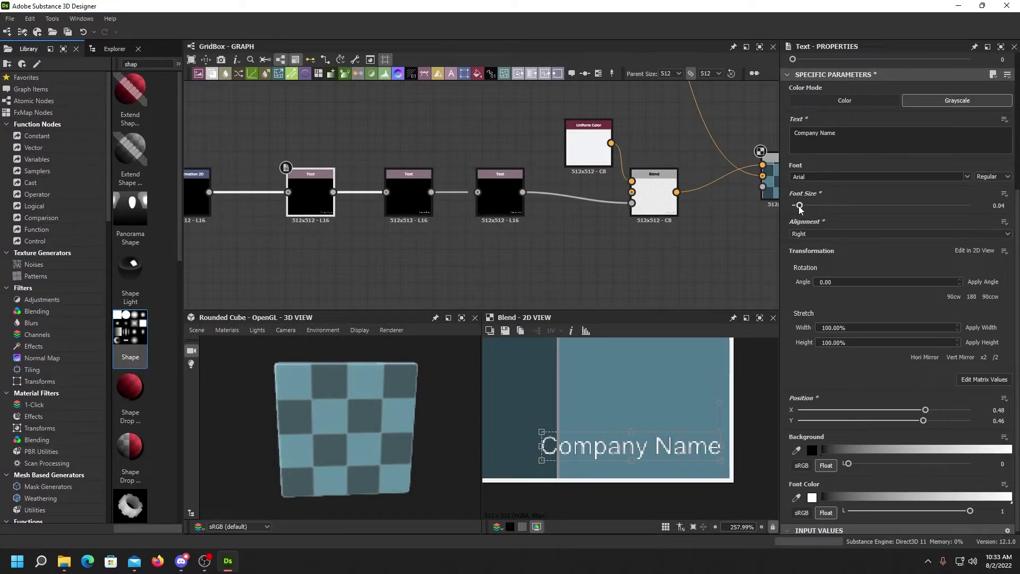
left_click(1008, 209)
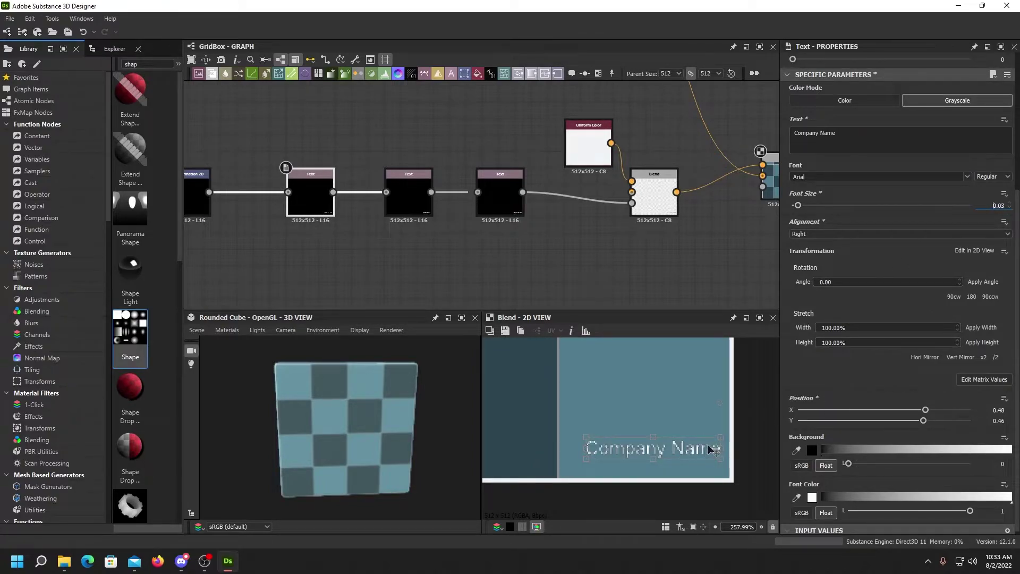
left_click_drag(671, 448, 680, 462)
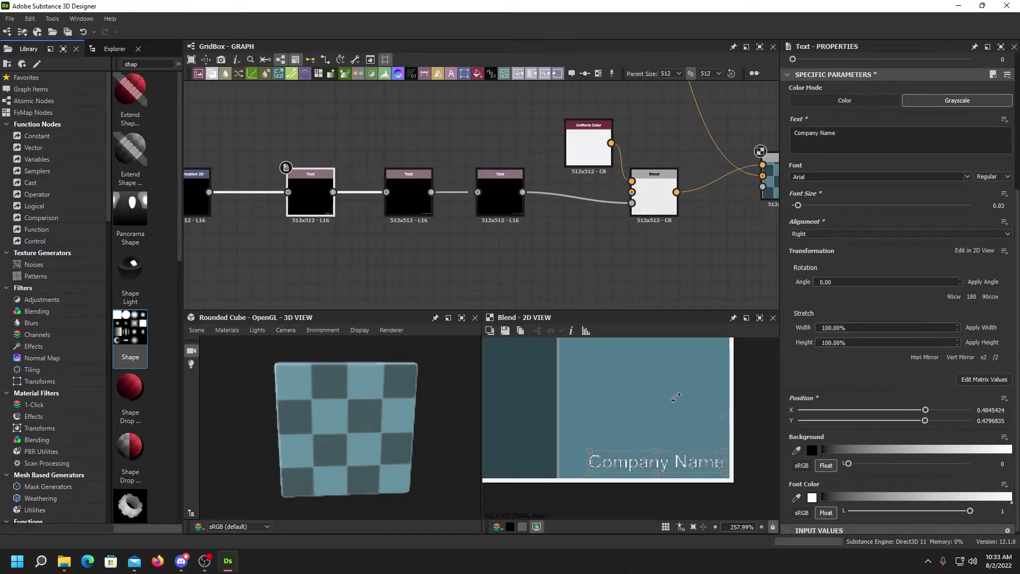
- Set the Company Name text's font style to Bold Italic
left_click(622, 263)
scroll(623, 263, "down", 6)
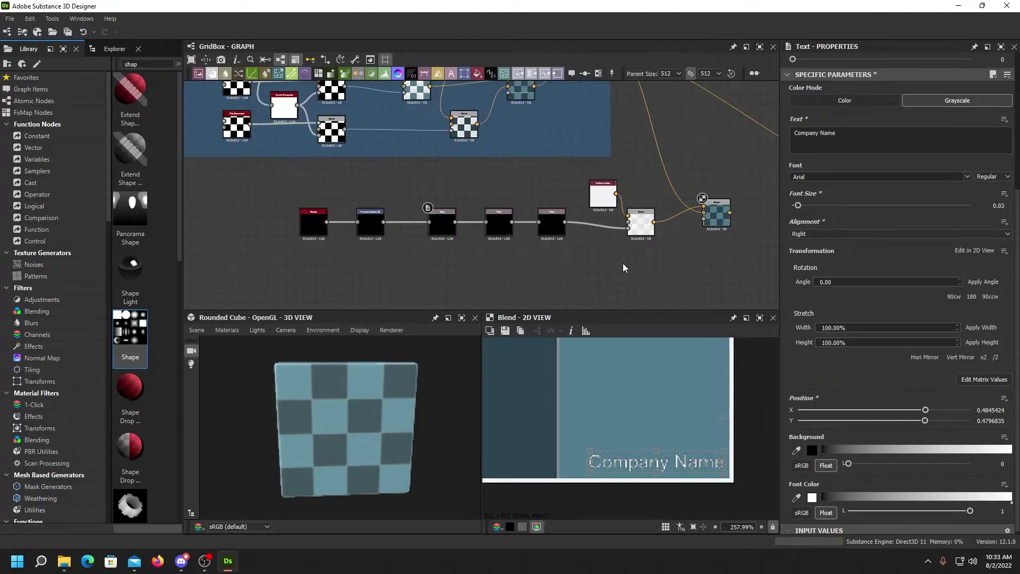
middle_click_drag(576, 266, 677, 278)
left_click(991, 177)
left_click(991, 193)
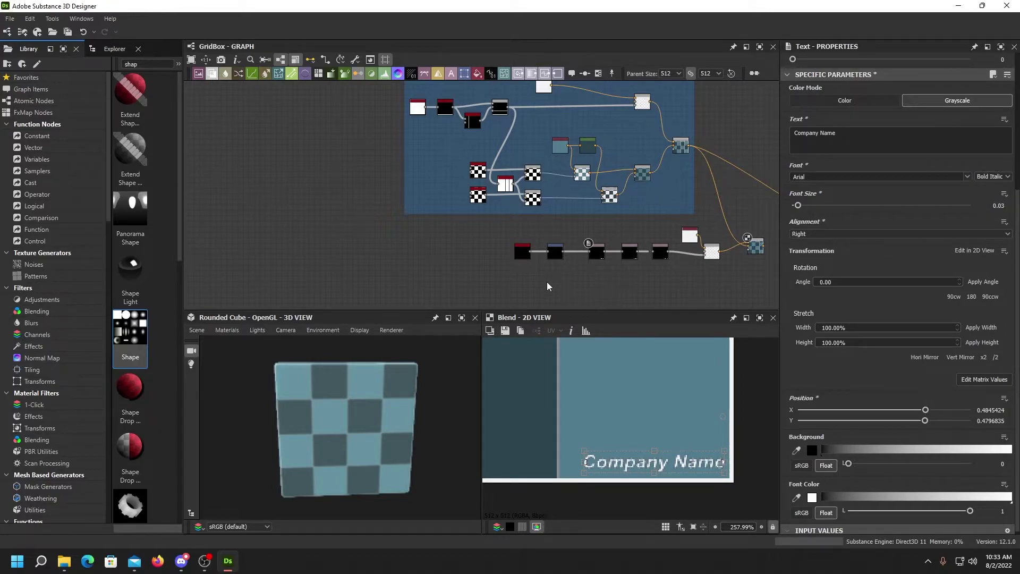
- Set the Instance title text's font style to Bold Italic
middle_click_drag(435, 237, 464, 255)
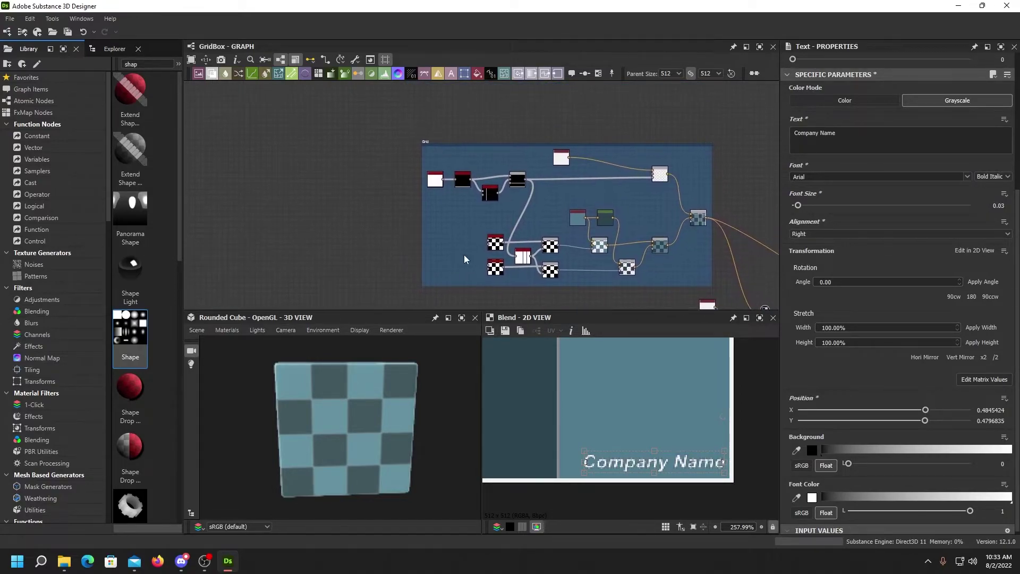
middle_click_drag(546, 263, 491, 231)
scroll(491, 231, "down", 2)
middle_click_drag(527, 259, 563, 247)
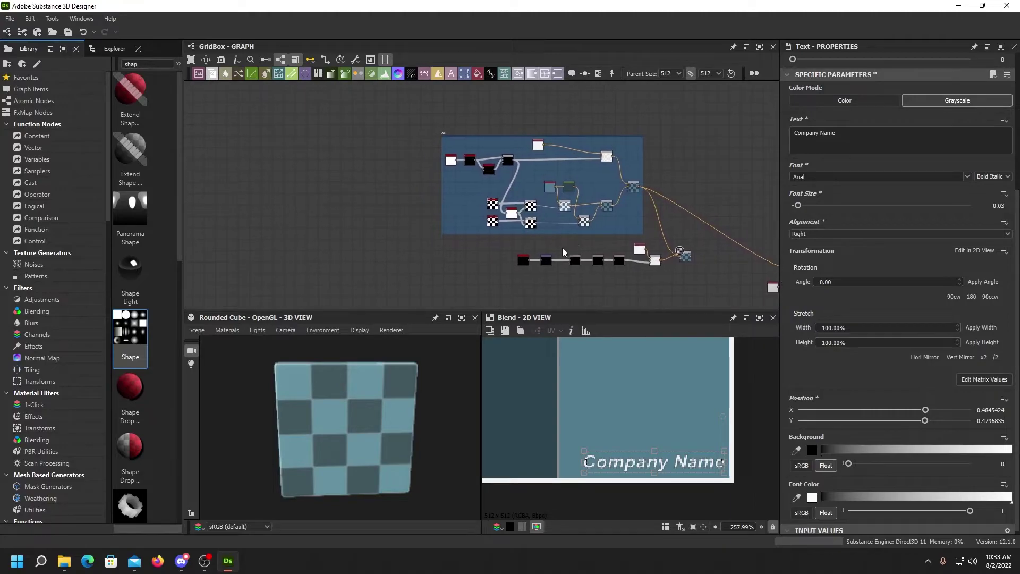
left_click(599, 257)
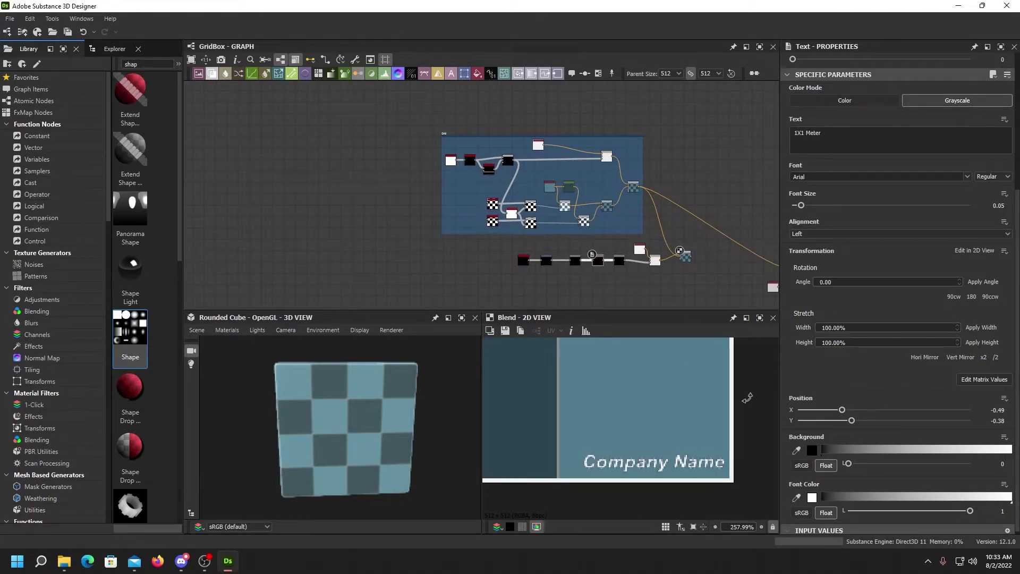
scroll(637, 386, "down", 10)
scroll(637, 387, "up", 5)
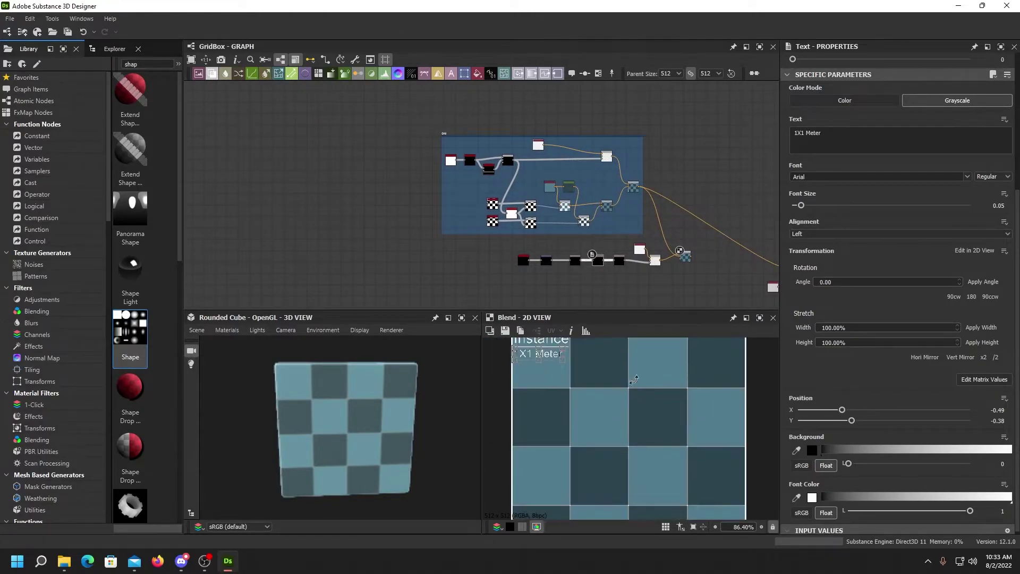
left_click(619, 260)
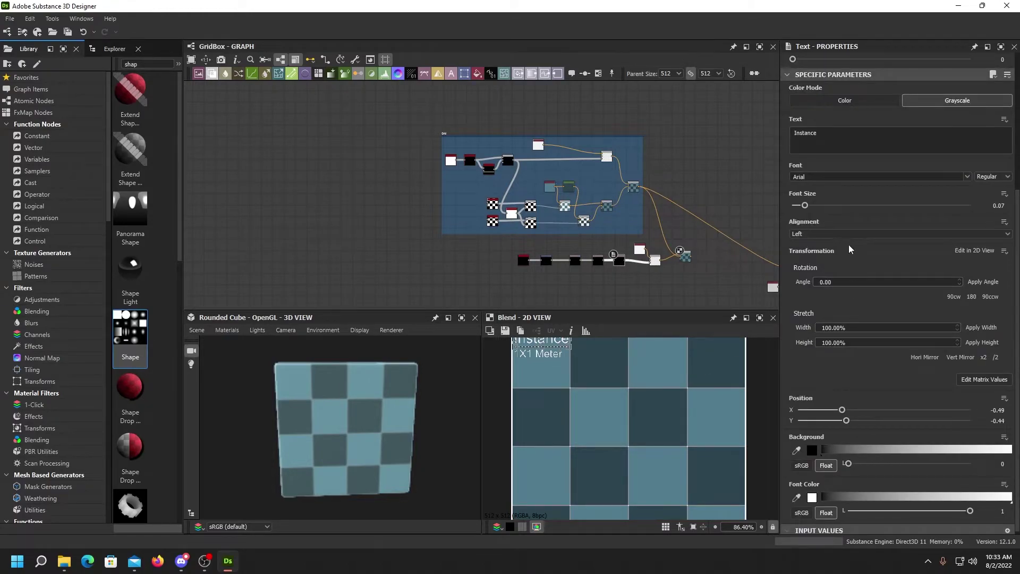
left_click(993, 177)
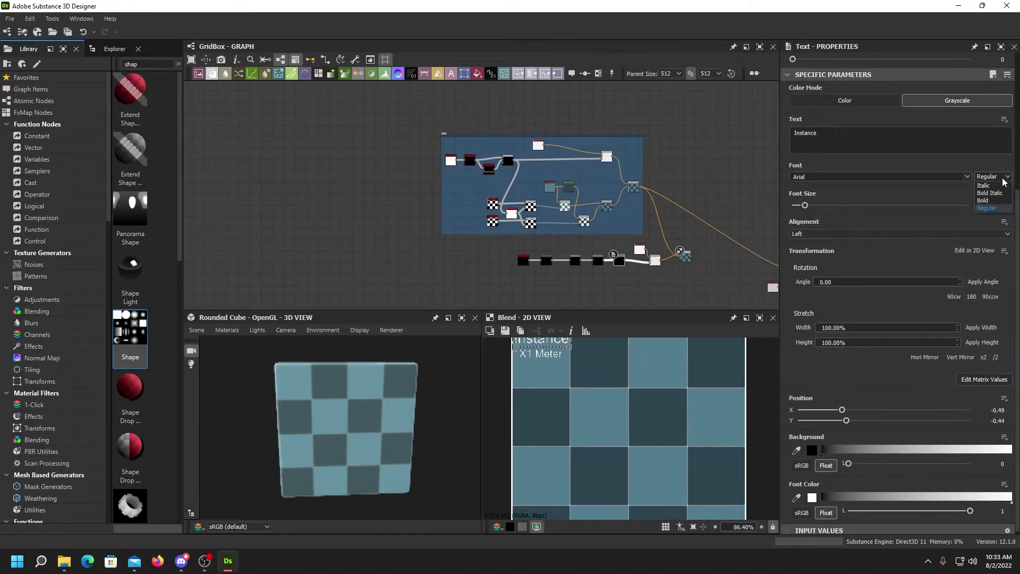
left_click(989, 192)
- Set the Instance title's font size to 0.06 so that it fits above its underline
scroll(611, 285, "up", 3)
middle_click_drag(610, 287, 584, 280)
scroll(637, 282, "up", 1)
scroll(576, 352, "down", 1)
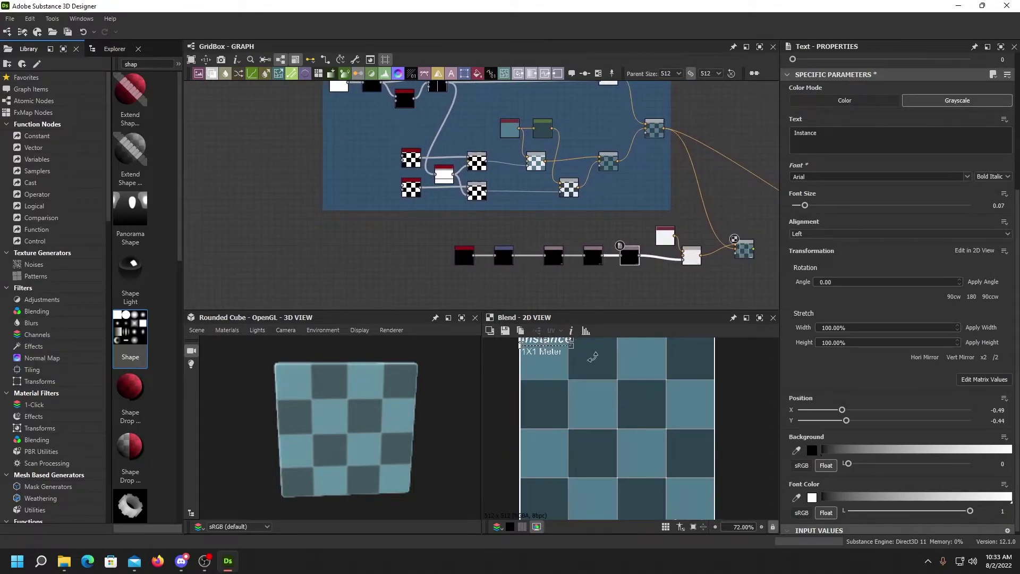
middle_click_drag(589, 356, 598, 391)
scroll(604, 396, "up", 6)
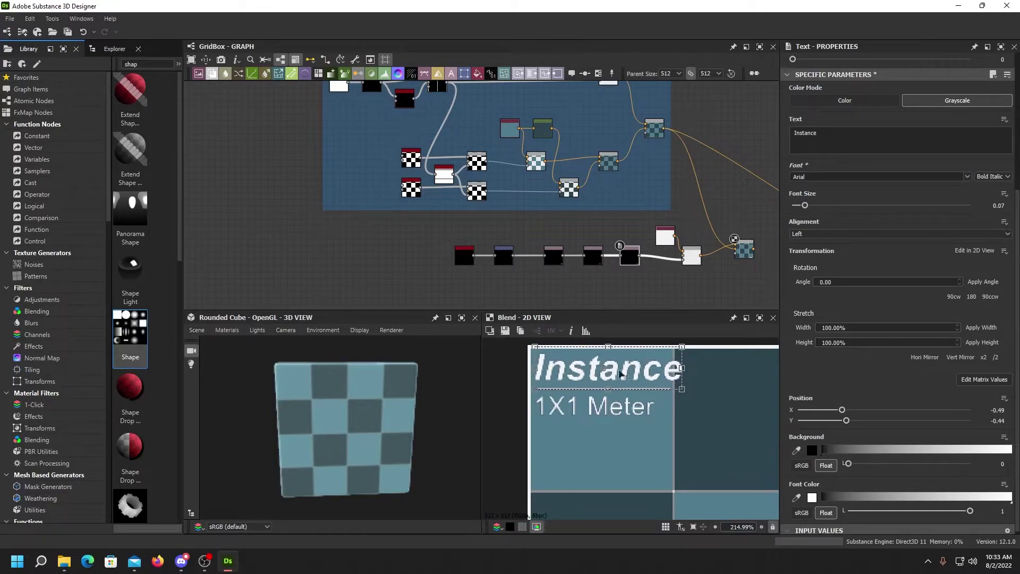
left_click(1009, 208)
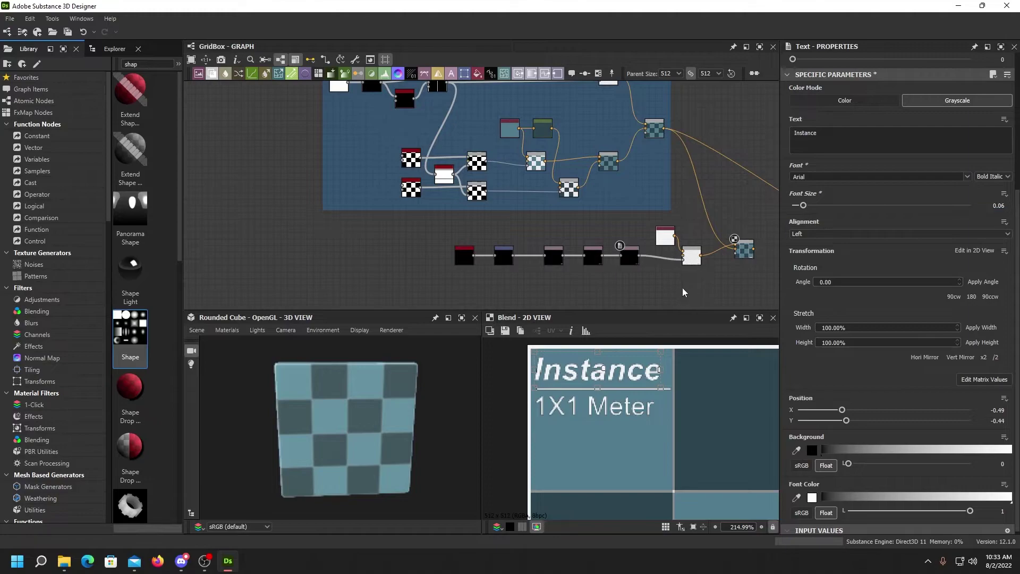
- Review the whole texture preview with its text labels and the node chain leading to the outputs
key("f")
middle_click_drag(632, 268, 486, 218)
scroll(670, 410, "down", 9)
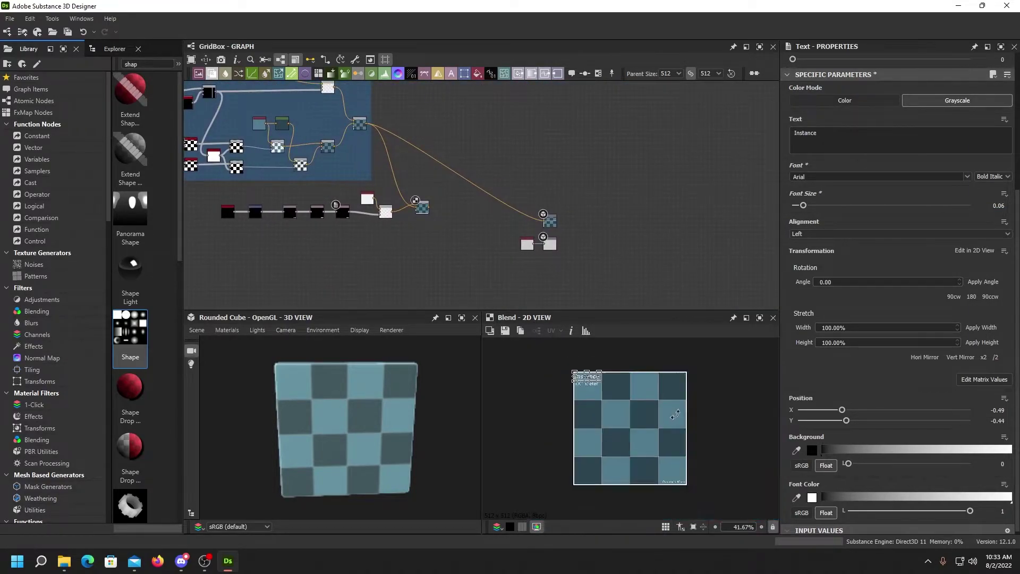
scroll(640, 433, "up", 3)
middle_click_drag(477, 256, 508, 182)
middle_click_drag(435, 186, 558, 279)
scroll(558, 278, "up", 5)
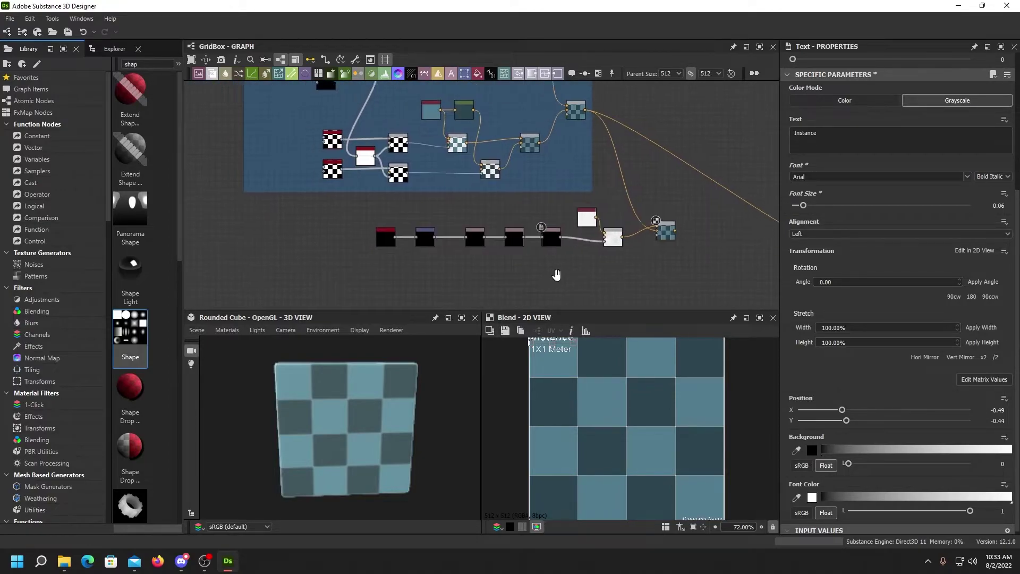
scroll(594, 372, "down", 1)
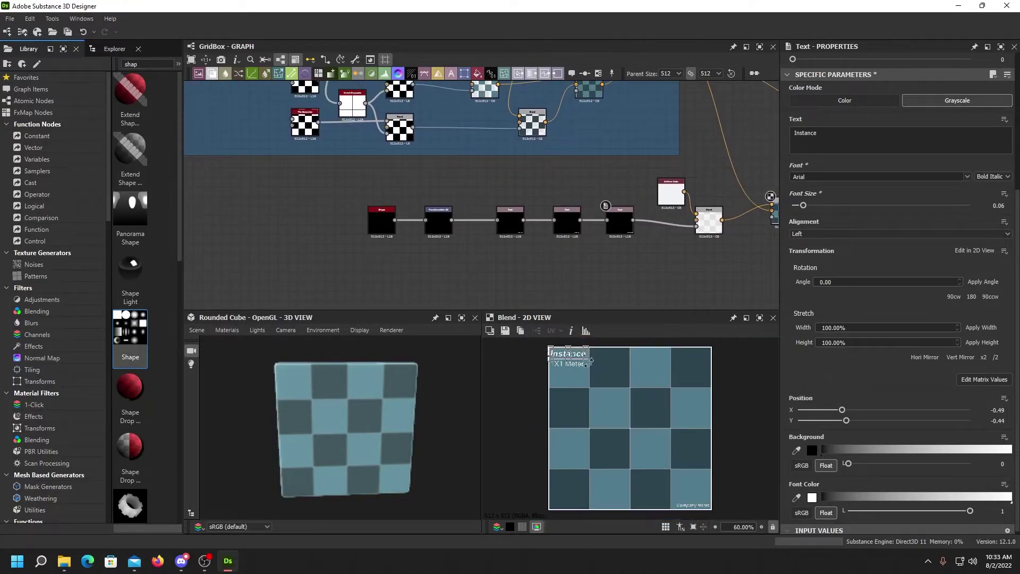
- Expose the Company Name node's Text parameter as a new graph input with identifier CompanyName and label Company Name
left_click(510, 220)
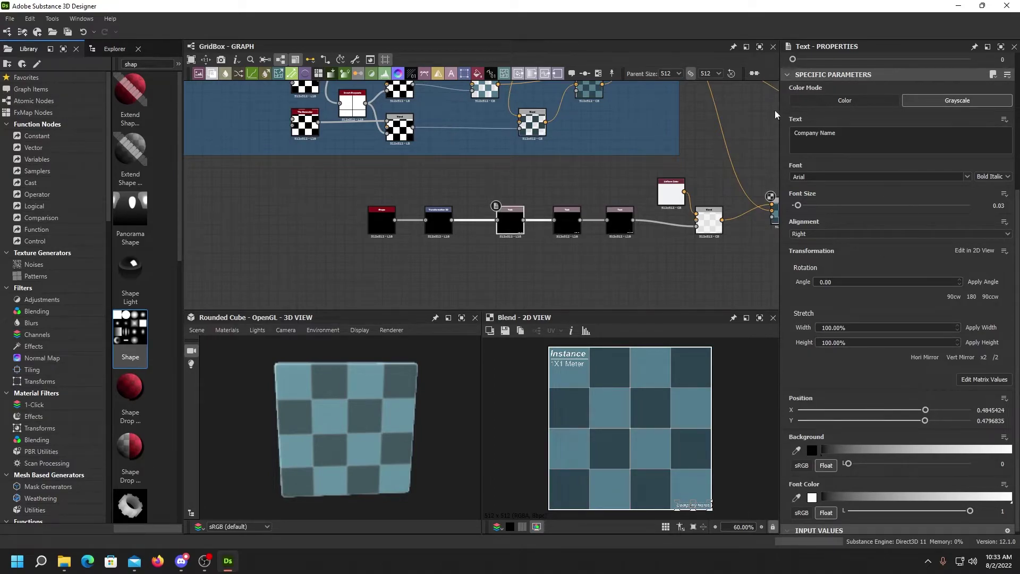
left_click(1004, 121)
left_click(977, 135)
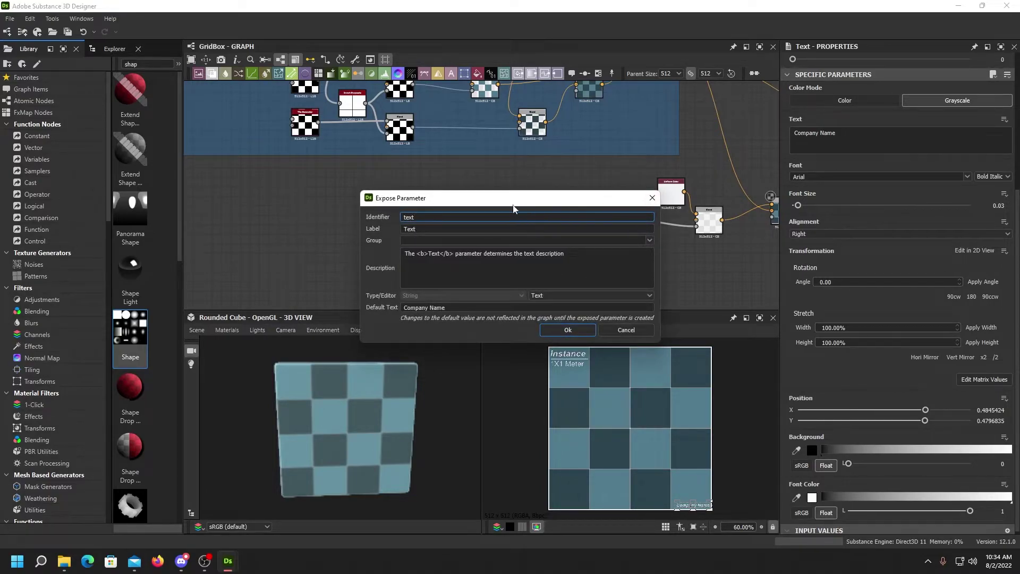
double_click(409, 216)
key("Tab")
type("Company Name")
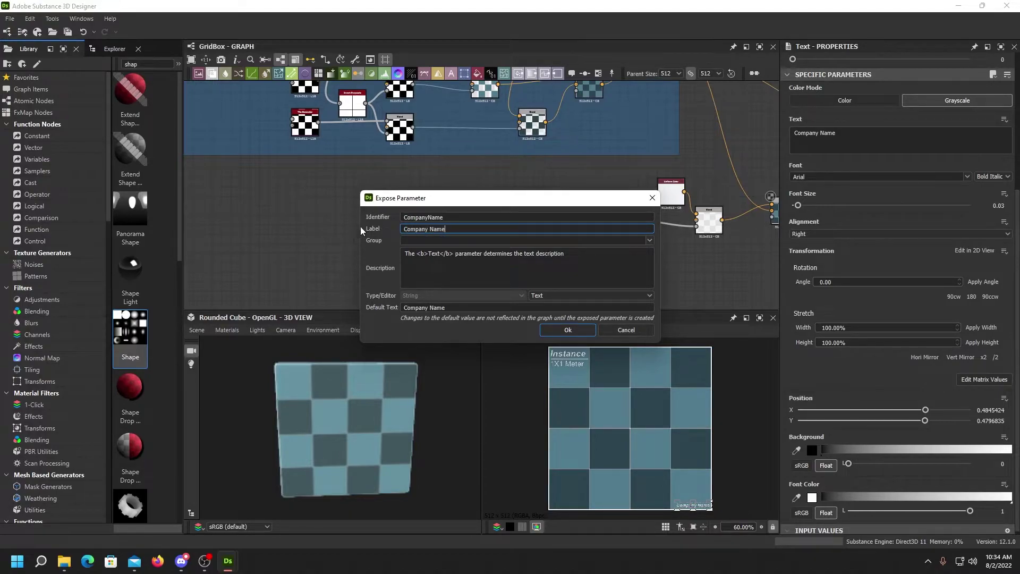
left_click(565, 328)
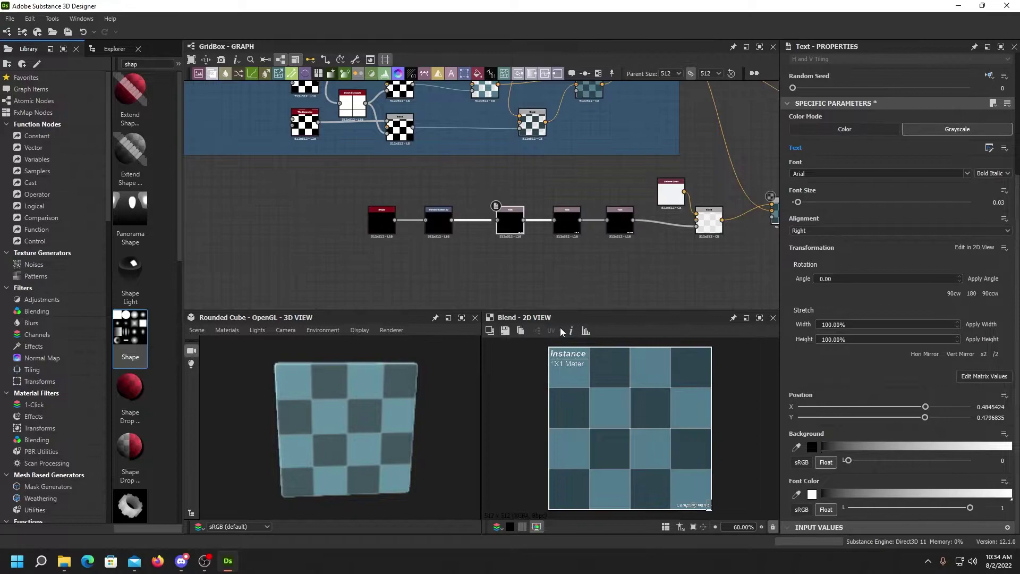
- Expose the 1X1 Meter node's Text parameter as a new graph input with identifier SizeText and a matching label
middle_click_drag(620, 263, 579, 265)
left_click(524, 229)
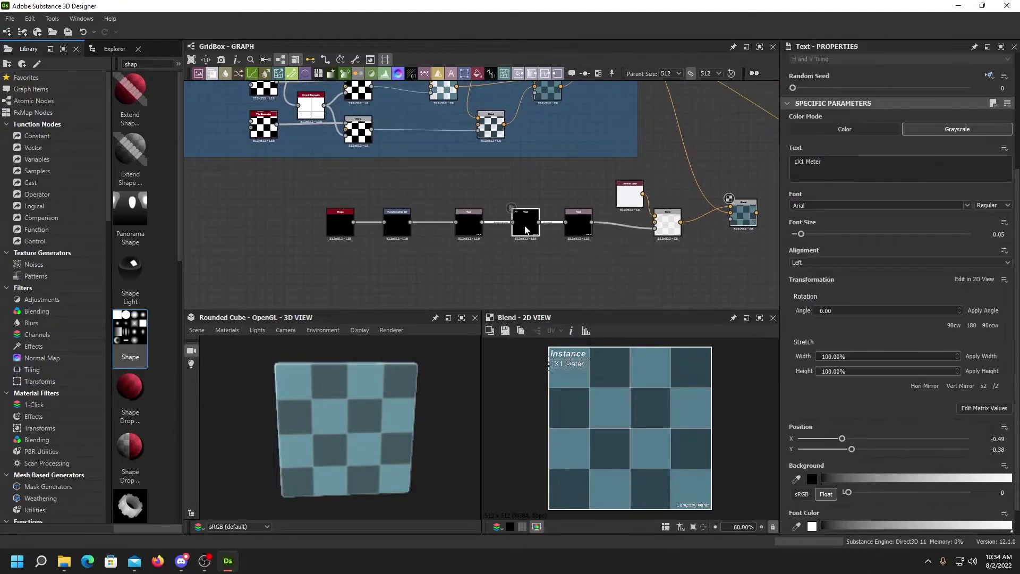
left_click(1004, 149)
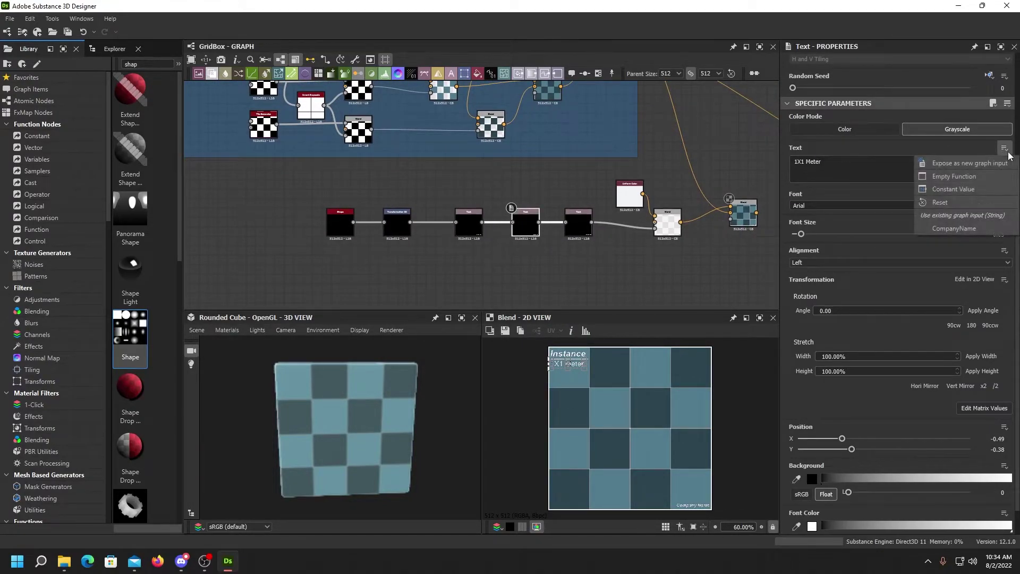
left_click(958, 164)
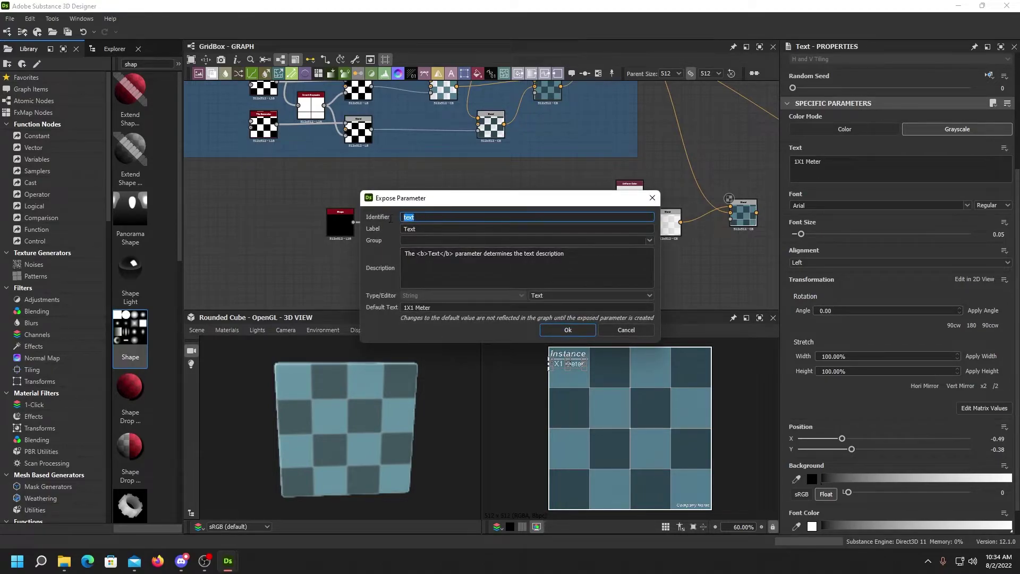
type("SizeText")
key("Tab")
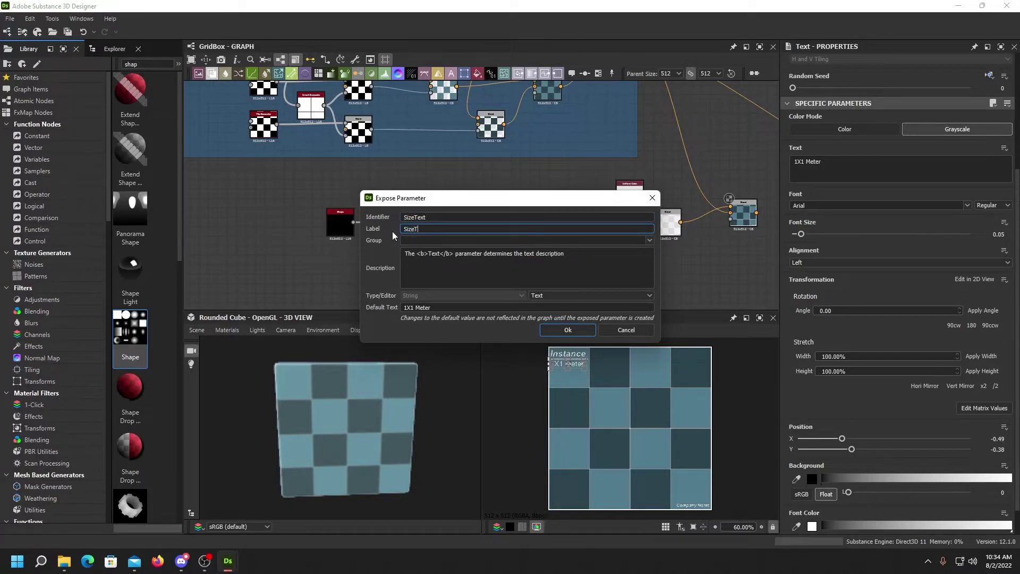
left_click(558, 328)
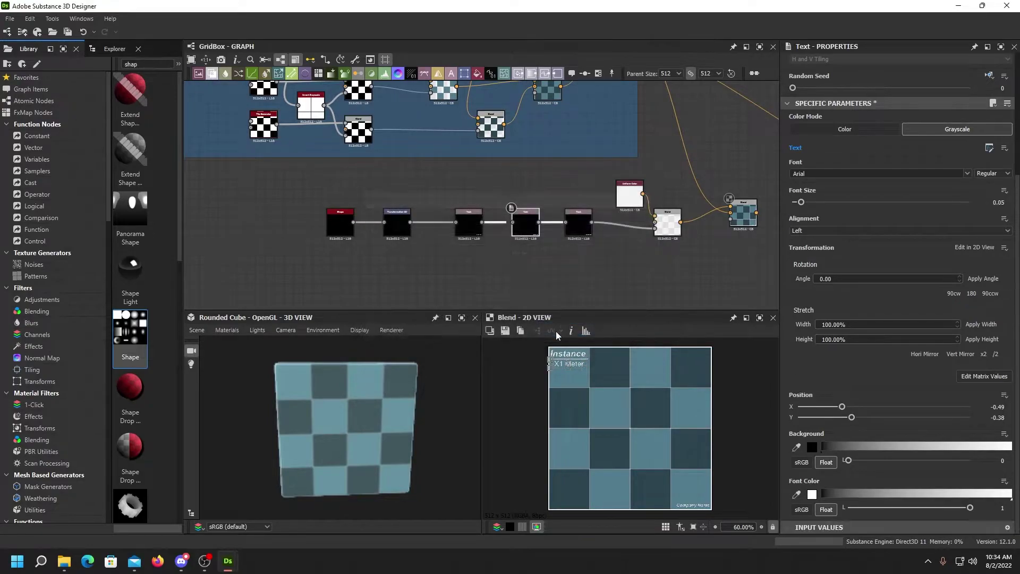
- Expose the Instance node's Text parameter as a new graph input with identifier and label InstanceName
left_click(572, 241)
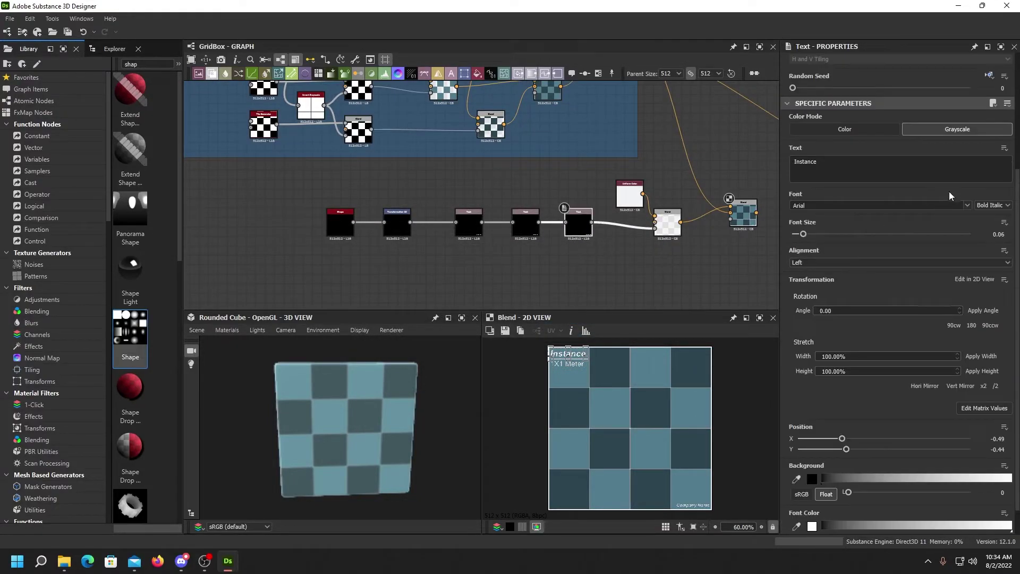
left_click(1004, 148)
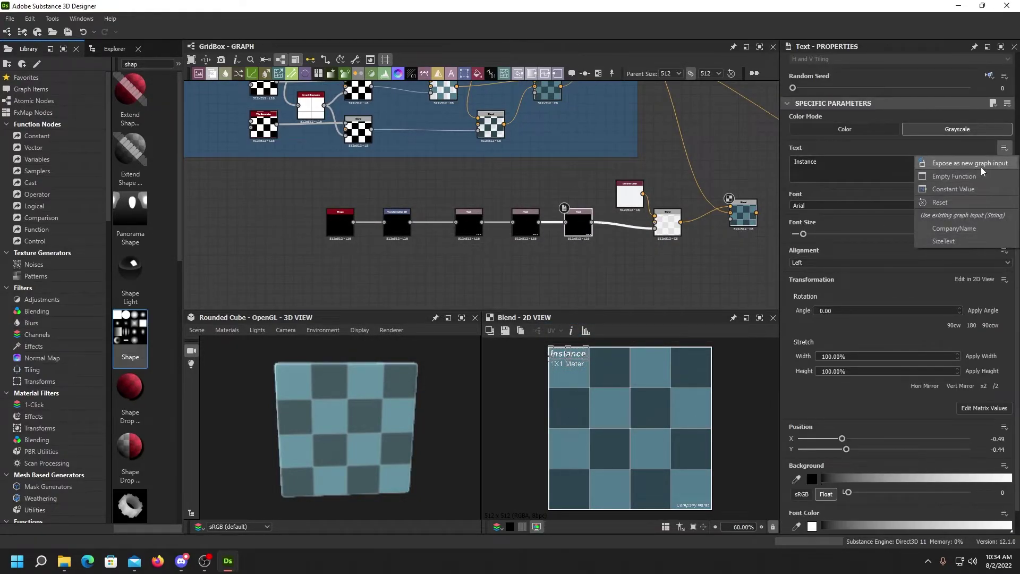
left_click(979, 169)
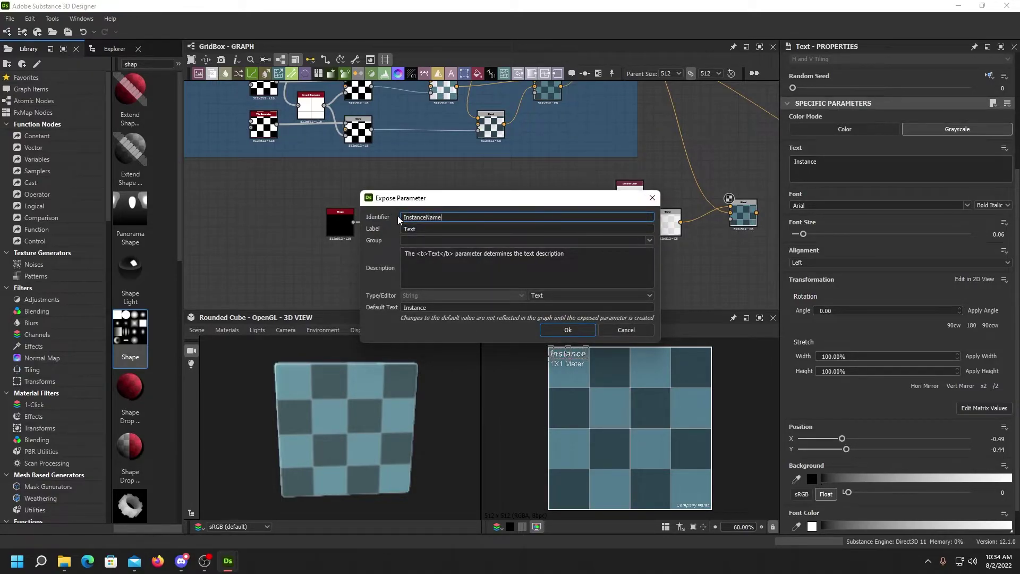
key("Tab")
type("InstanceName")
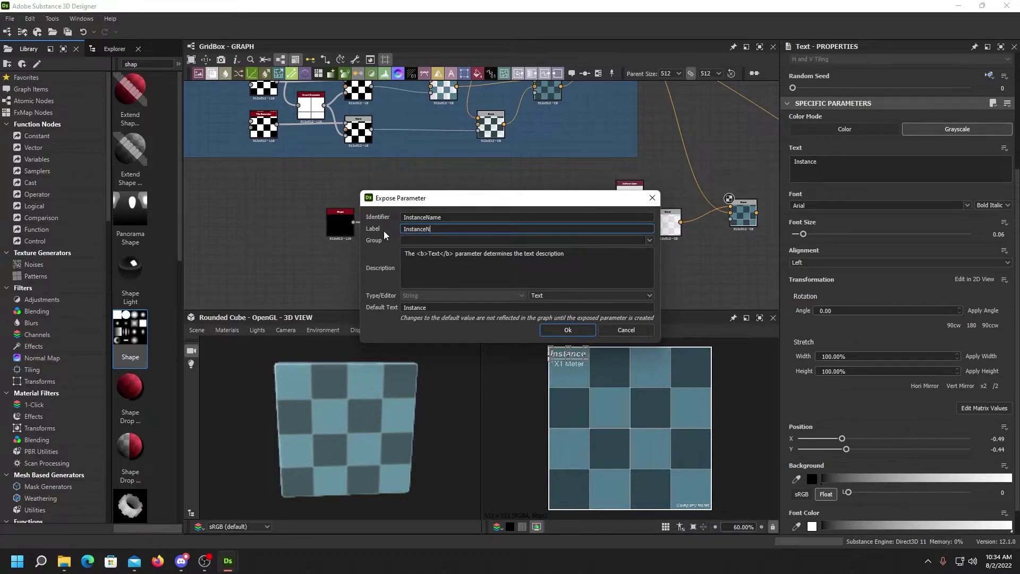
left_click(567, 330)
- Connect the final Blend node to the checker color output node and check the labels on the 3D cube
scroll(500, 200, "down", 3)
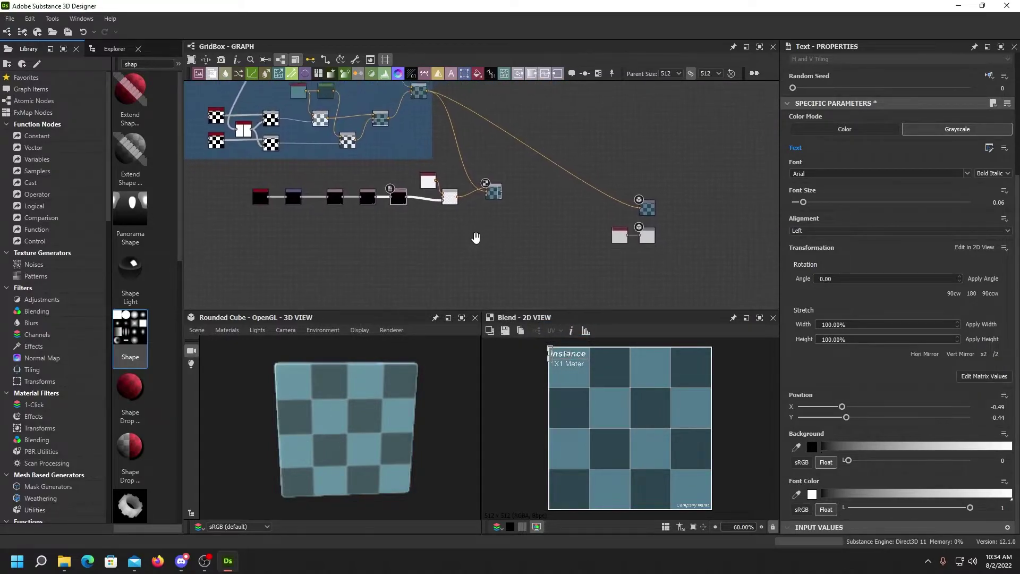
middle_click_drag(480, 236, 469, 239)
scroll(503, 217, "up", 1)
left_click_drag(494, 187, 662, 207)
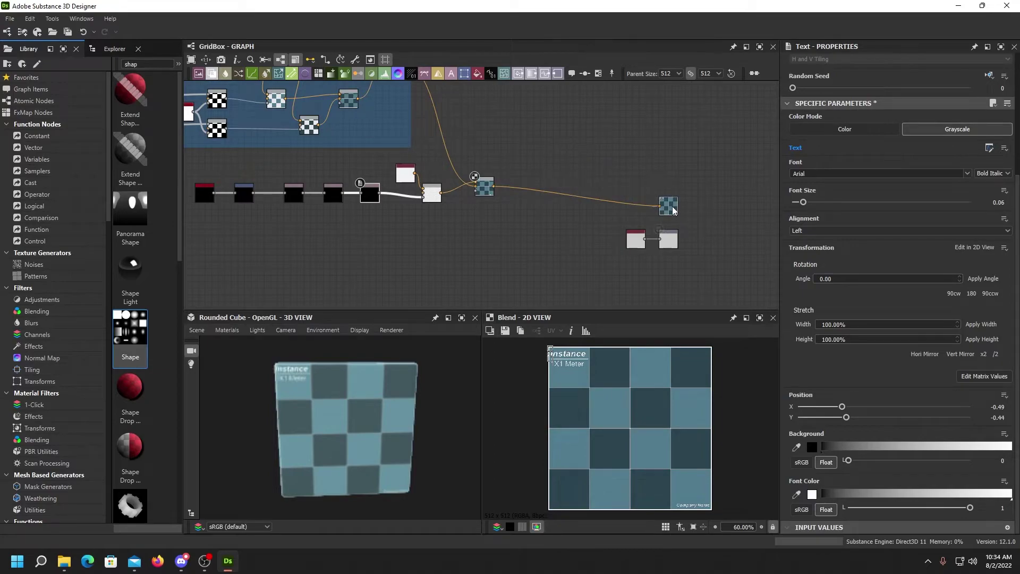
scroll(370, 460, "up", 4)
mouse_move(368, 448)
left_mouse_down()
mouse_move(350, 417)
mouse_move(367, 439)
left_mouse_up()
- Move the text node chain with its blends further below the grid frame and enclose it in a new orange frame
scroll(368, 440, "down", 3)
middle_click_drag(386, 238, 510, 222)
scroll(656, 267, "down", 2)
left_click_drag(332, 171, 575, 218)
left_click_drag(556, 183, 532, 214)
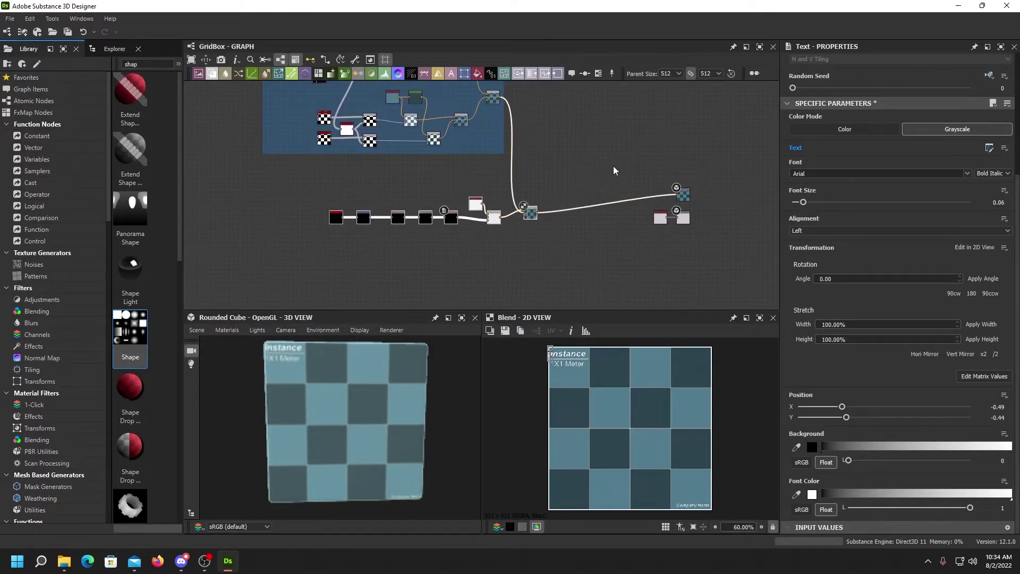
left_click(599, 73)
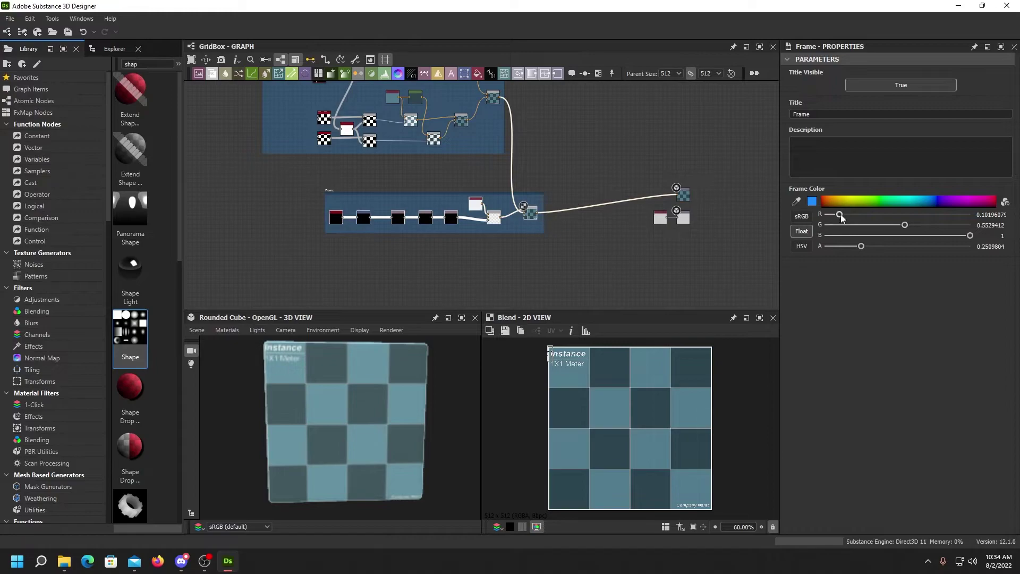
left_click(835, 198)
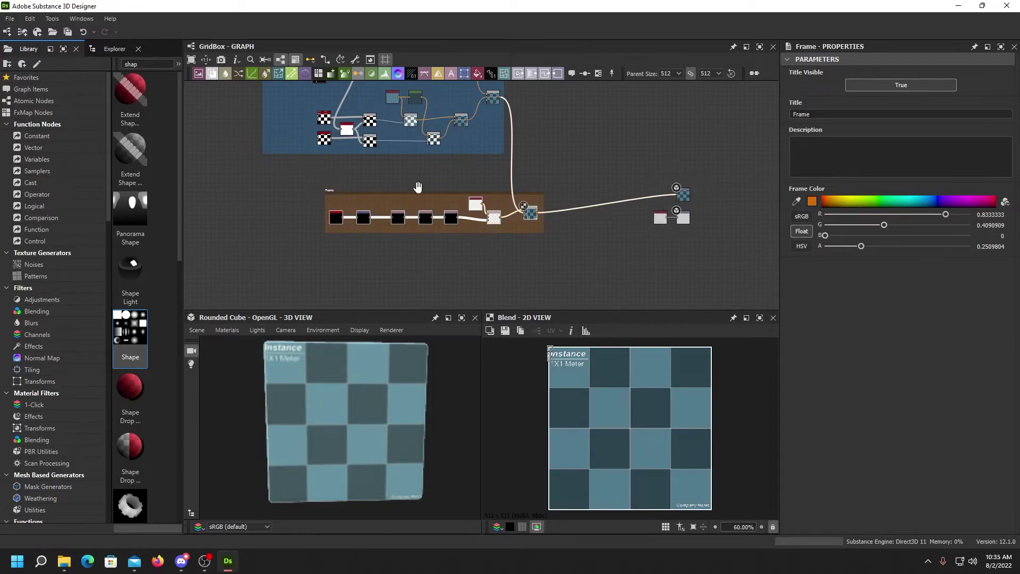
- Title the orange frame around the text nodes "Text" and move it slightly closer to the grid frame
double_click(789, 113)
type("Text")
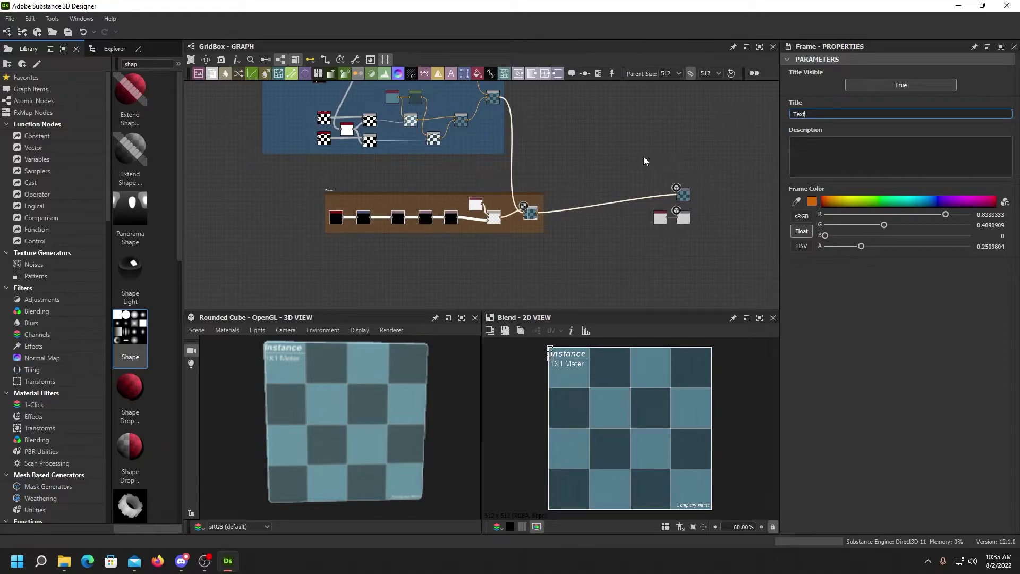
key("Return")
middle_click_drag(526, 160, 576, 183)
middle_click_drag(497, 178, 498, 216)
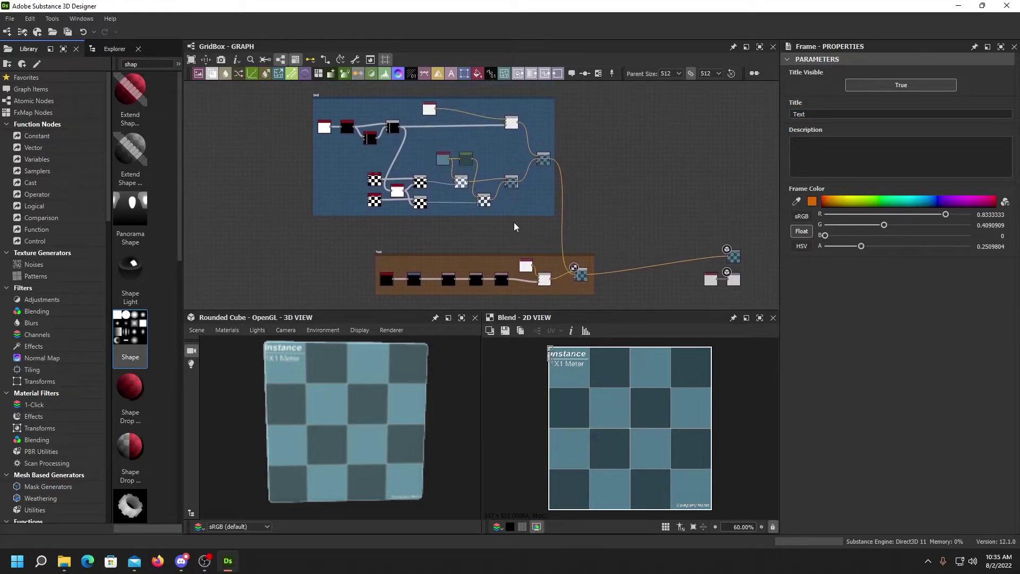
left_click_drag(495, 254, 497, 236)
- Review the organized graph from the grid and text frames to the output nodes, and inspect the labels on the 3D cube
middle_click_drag(623, 223, 561, 175)
scroll(561, 175, "up", 1)
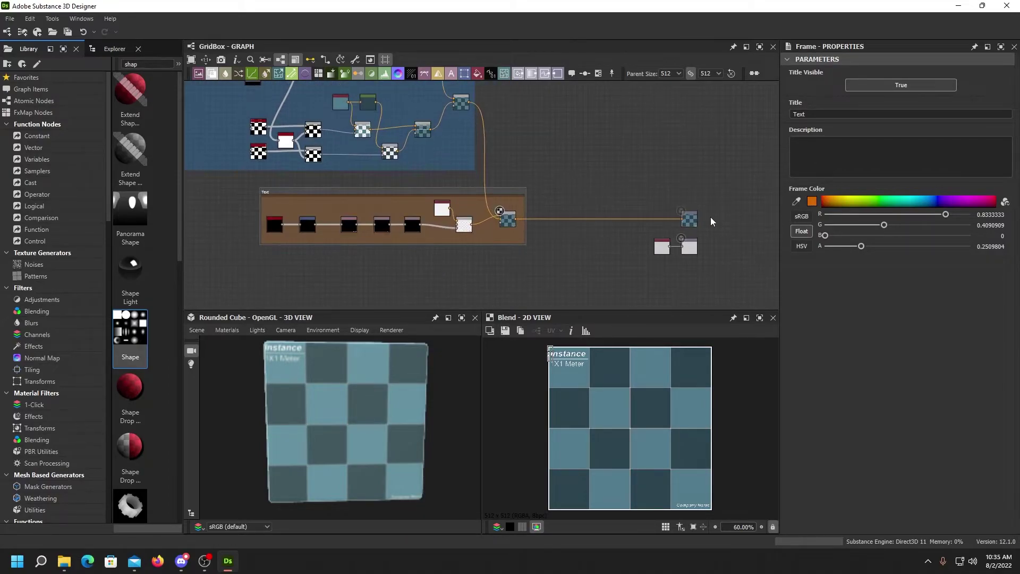
scroll(709, 215, "up", 2)
middle_click_drag(708, 216, 562, 145)
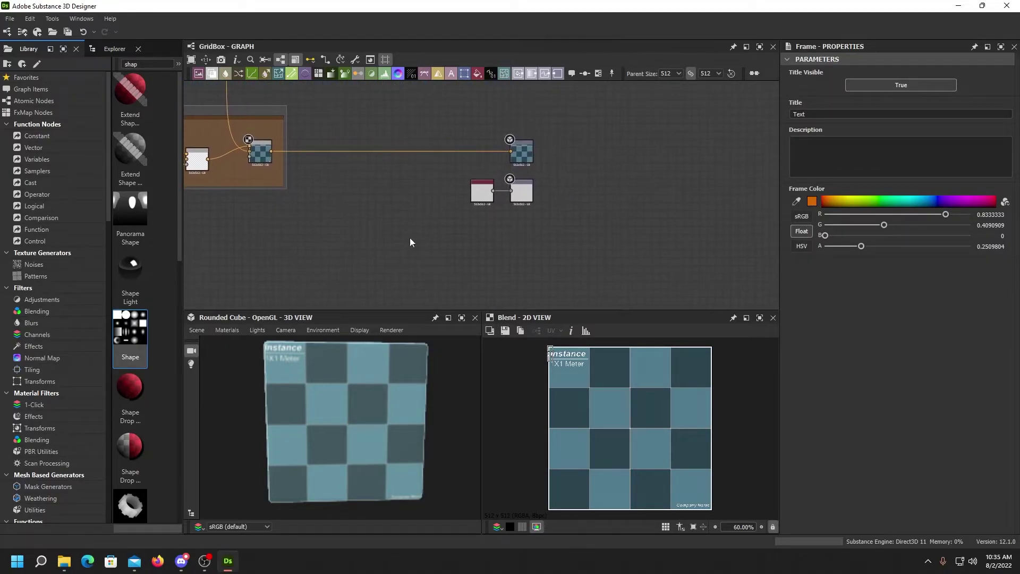
scroll(345, 424, "up", 3)
mouse_move(345, 423)
left_mouse_down()
mouse_move(327, 417)
mouse_move(368, 432)
mouse_move(352, 433)
left_mouse_up()
scroll(329, 426, "down", 2)
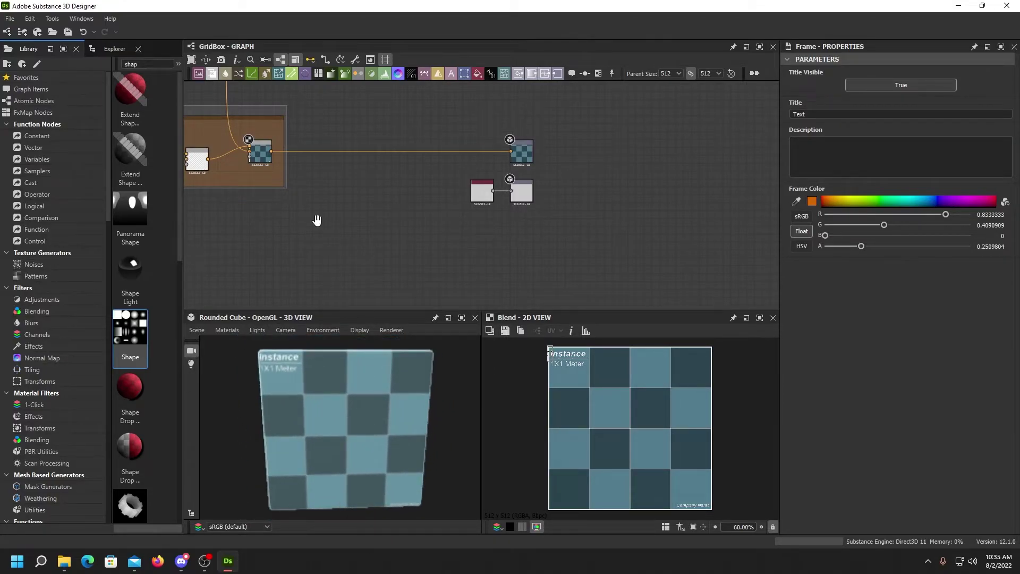
middle_click_drag(317, 220, 533, 289)
scroll(520, 233, "down", 2)
middle_click_drag(479, 167, 588, 292)
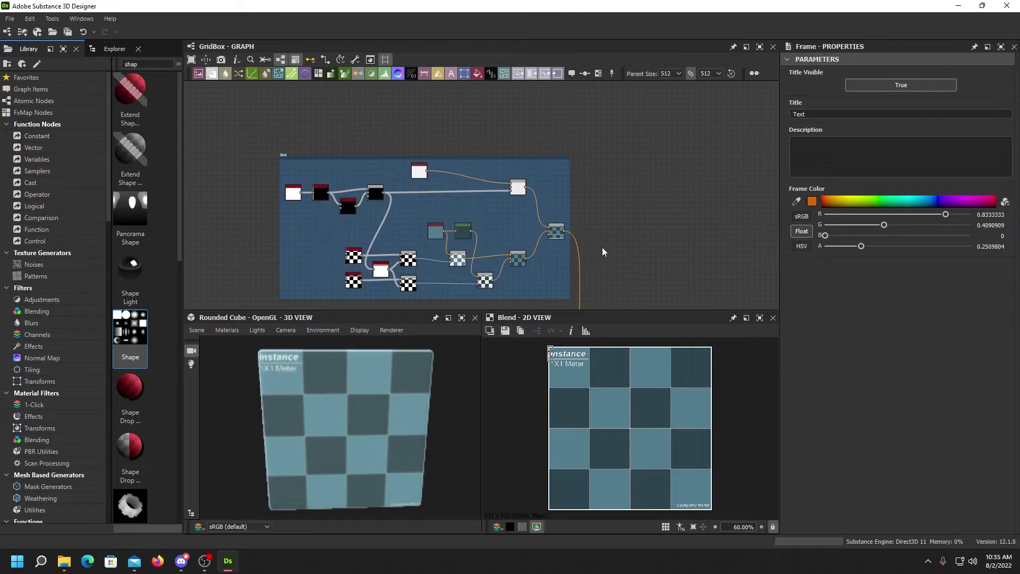
middle_click_drag(606, 257, 520, 151)
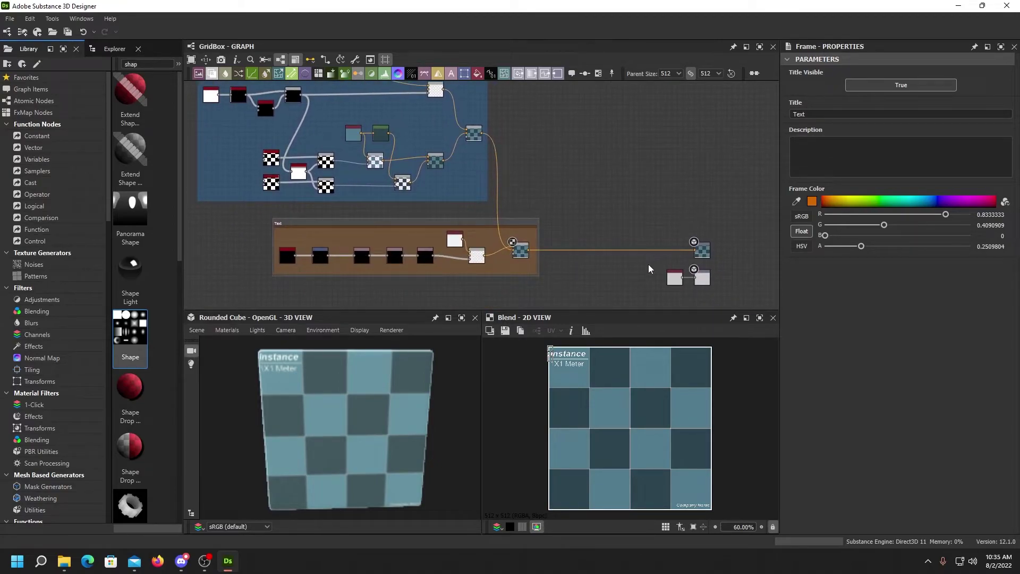
middle_click_drag(580, 275, 613, 231)
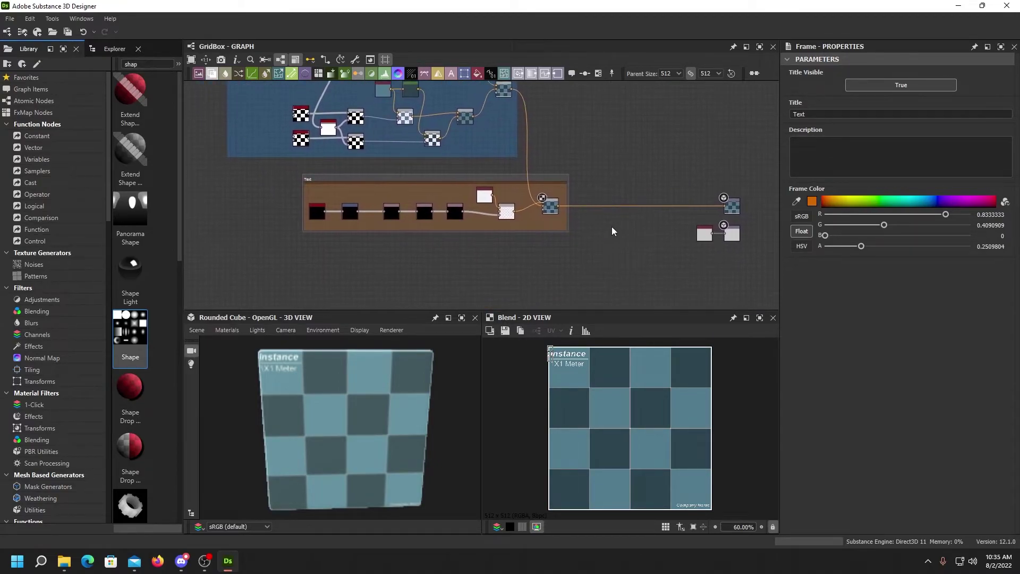
- Save the package as GridBox.sbs in the MyTutorials/GridBoxTutorial folder on the E: drive
left_click(114, 48)
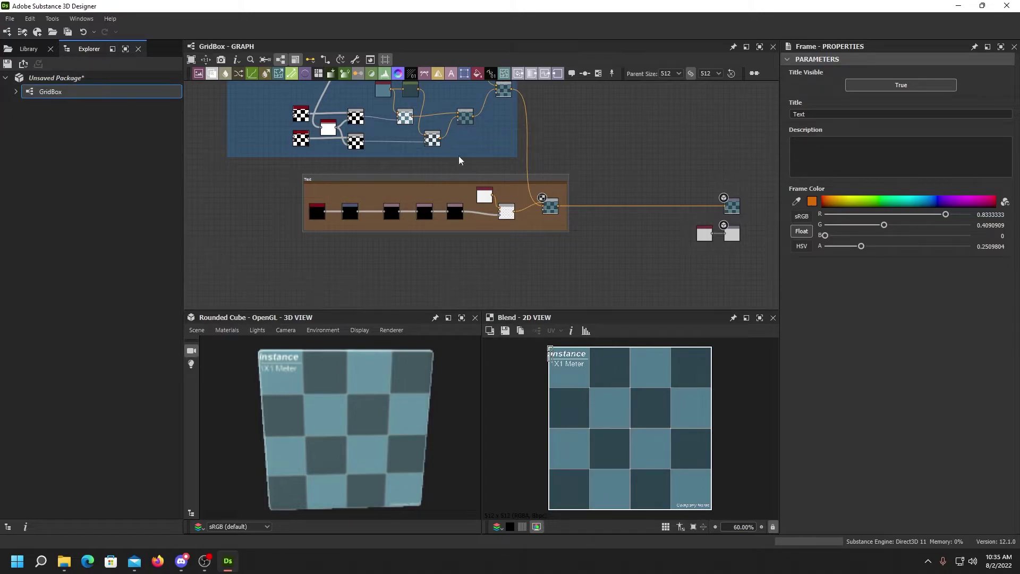
left_click(6, 67)
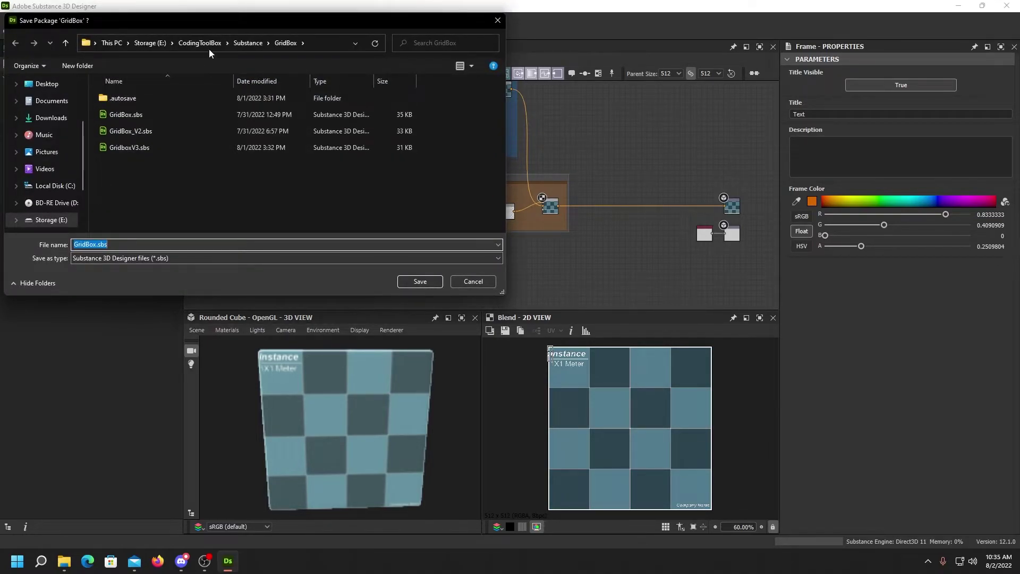
left_click(149, 42)
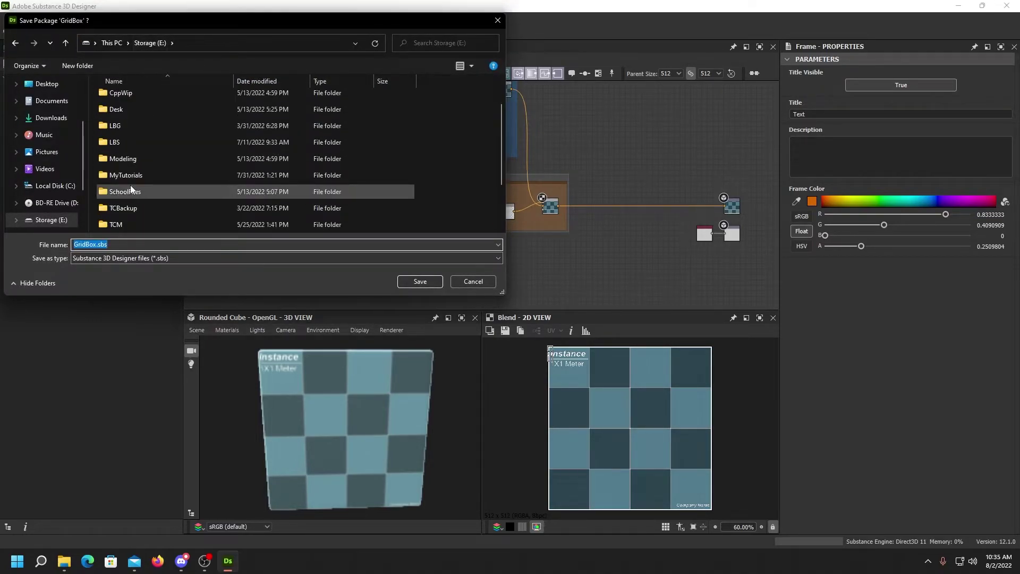
double_click(125, 213)
double_click(129, 116)
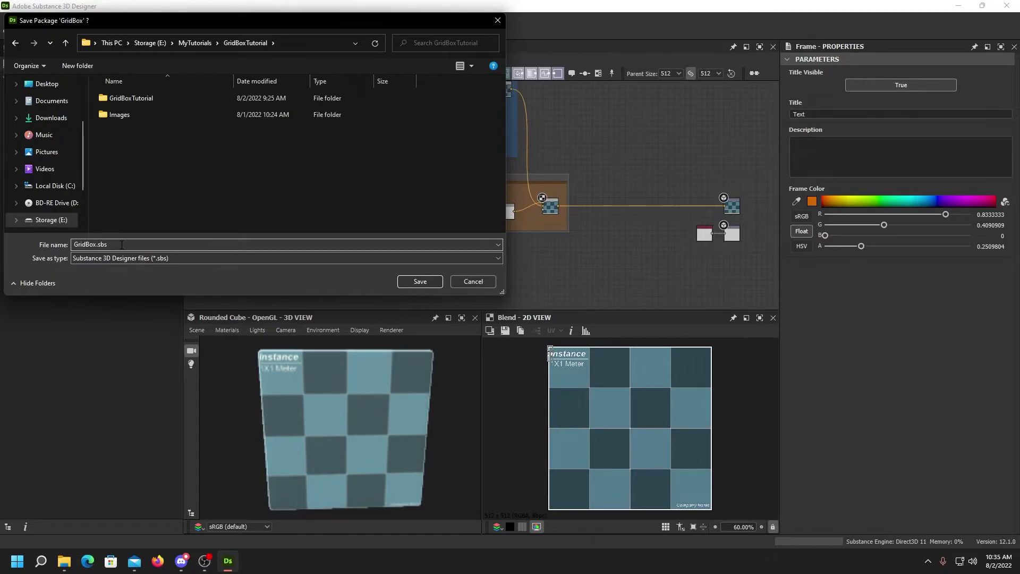
left_click(420, 282)
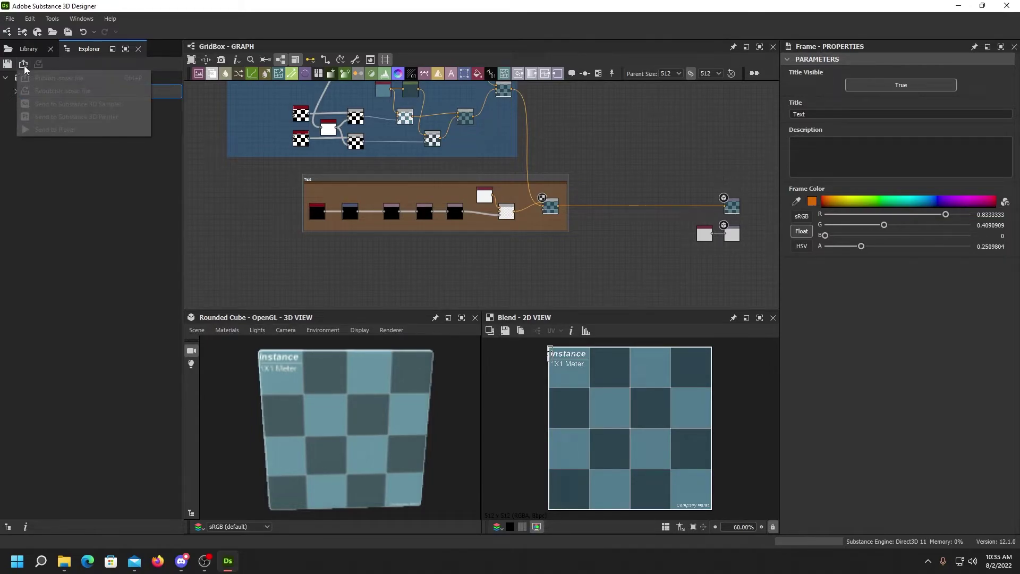
- Publish the GridBox.sbs package as GridBox.sbsar in the GridBoxTutorial folder with Auto archive compression
left_click(85, 191)
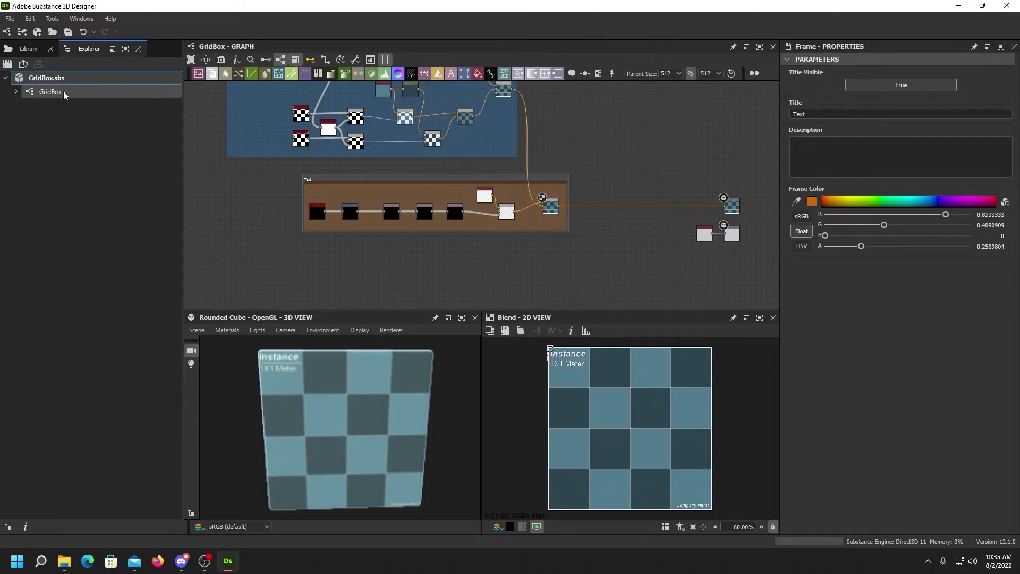
left_click(46, 78)
left_click(23, 63)
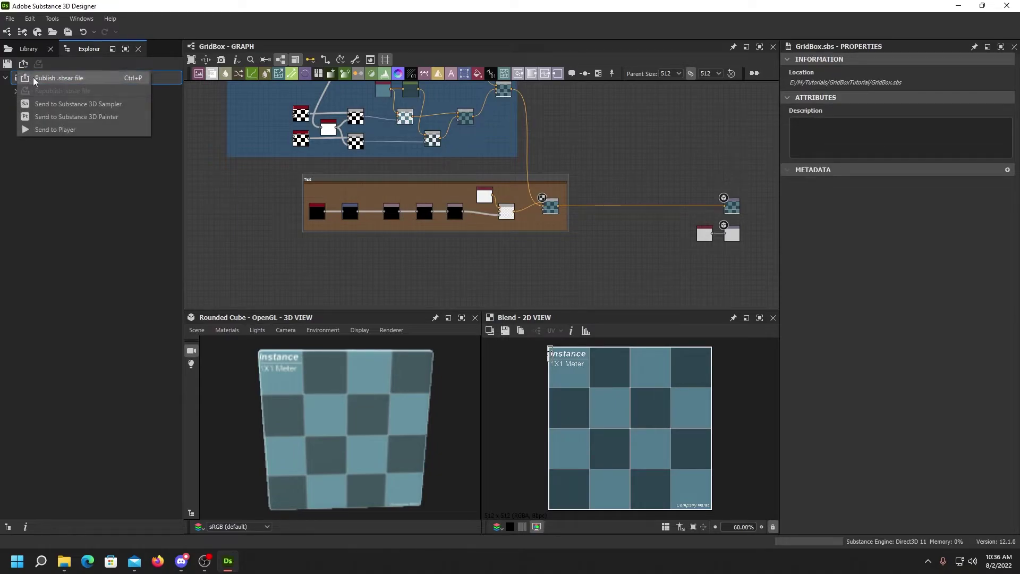
left_click(62, 81)
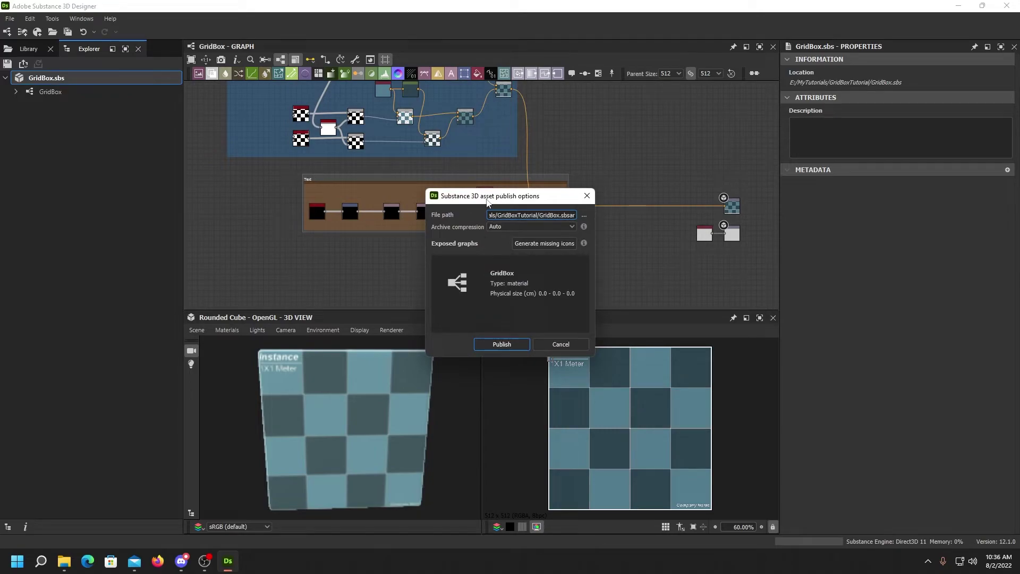
left_click_drag(484, 200, 453, 170)
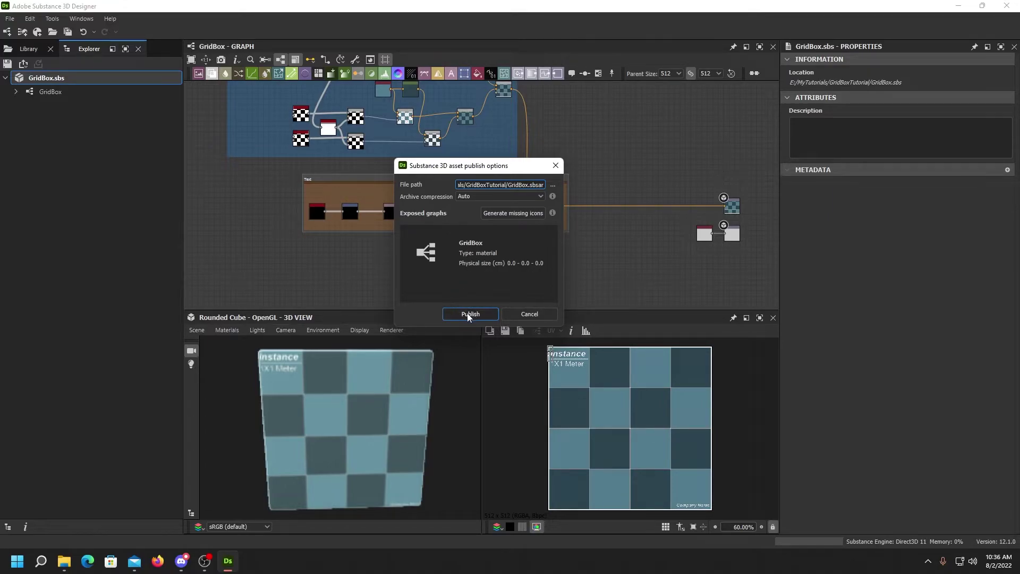
left_click(553, 186)
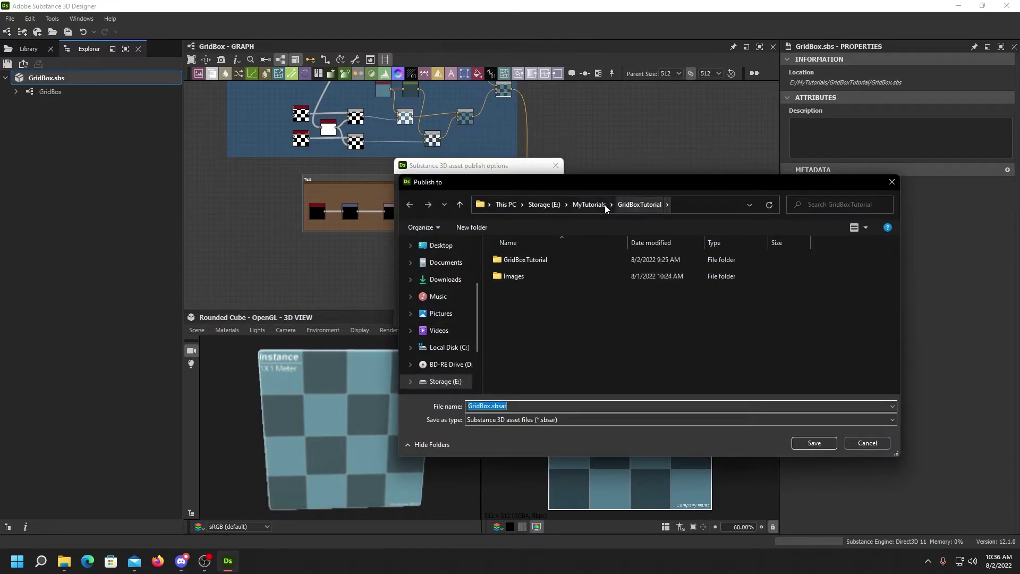
left_click(826, 448)
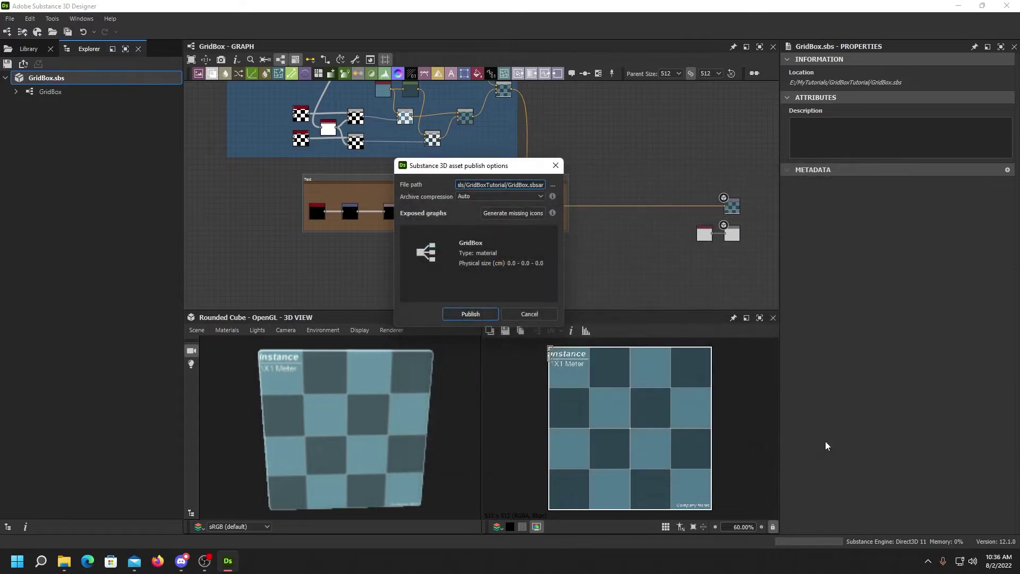
left_click(476, 314)
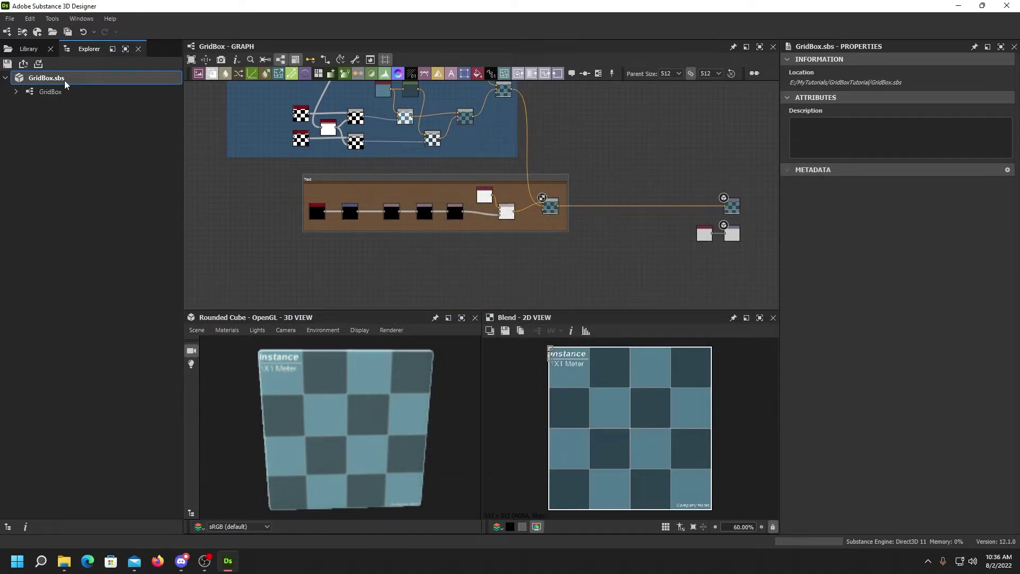
middle_click_drag(525, 252, 552, 258)
scroll(496, 242, "down", 1)
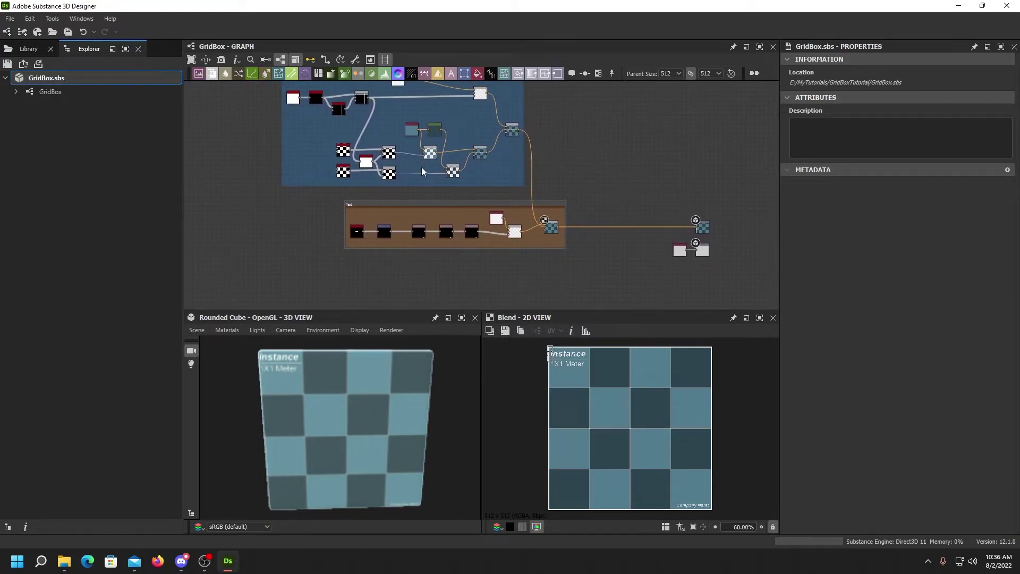
middle_click_drag(607, 151, 605, 183)
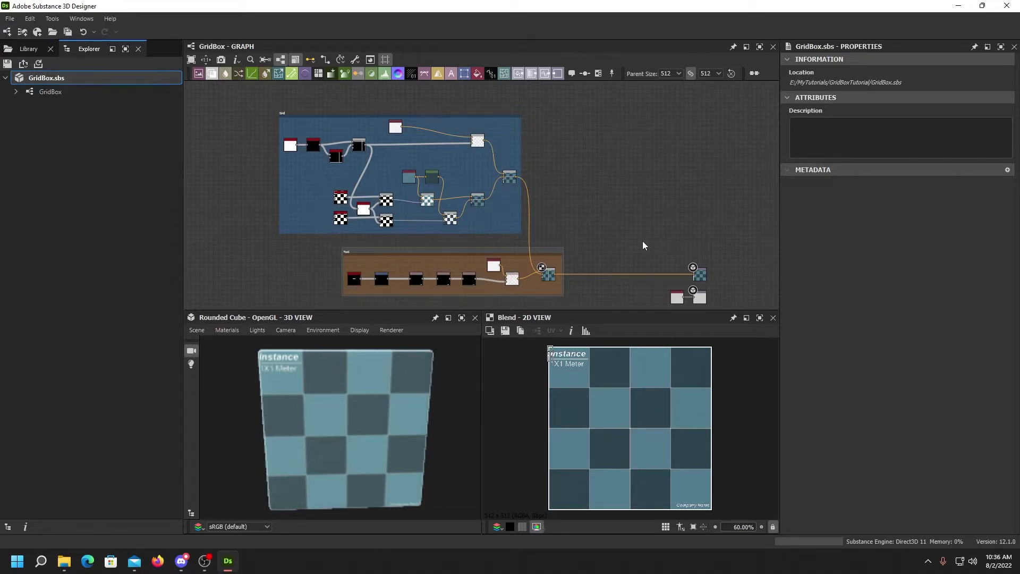
middle_click_drag(643, 241, 599, 203)
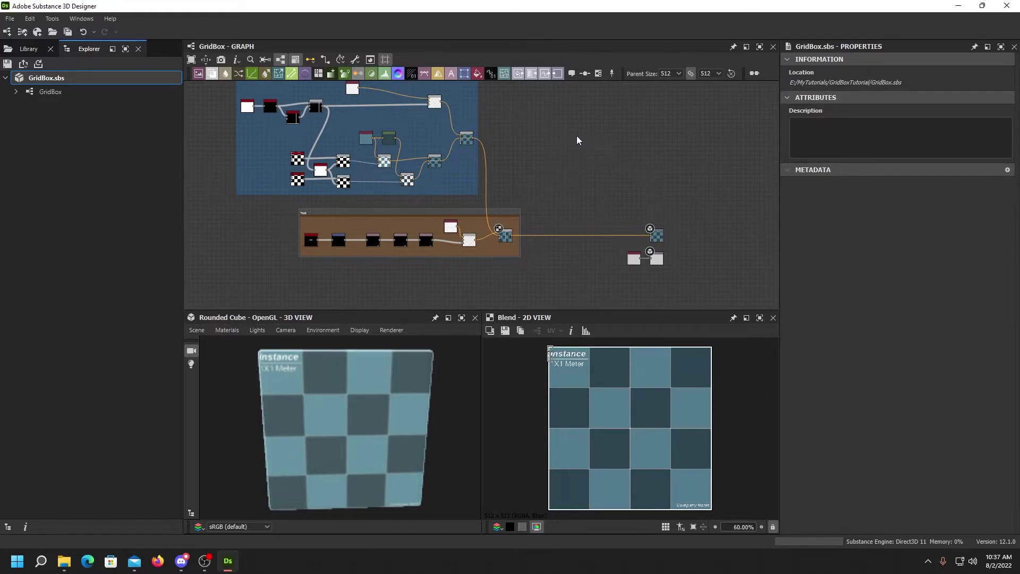
scroll(578, 140, "up", 2)
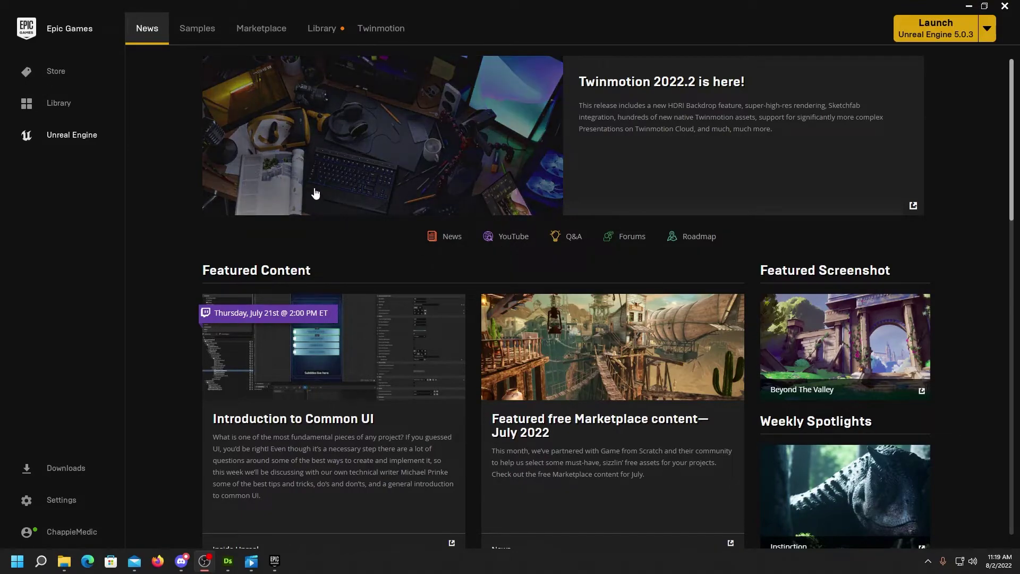
- In the Epic Games Launcher, search the Marketplace for "substance" and open the Substance 3D for Unreal Engine plugin page
left_click(263, 31)
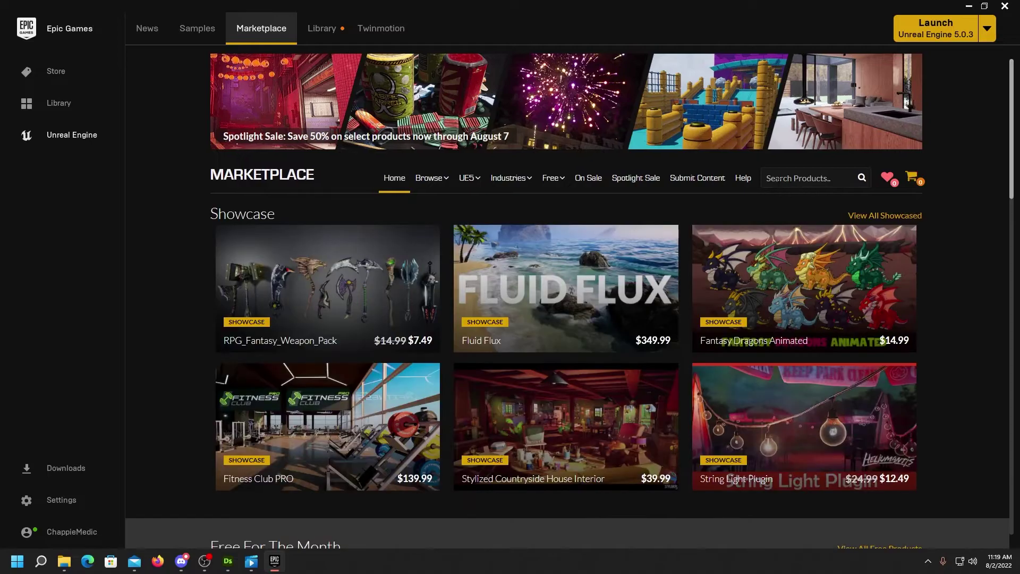
left_click(778, 182)
type("substance")
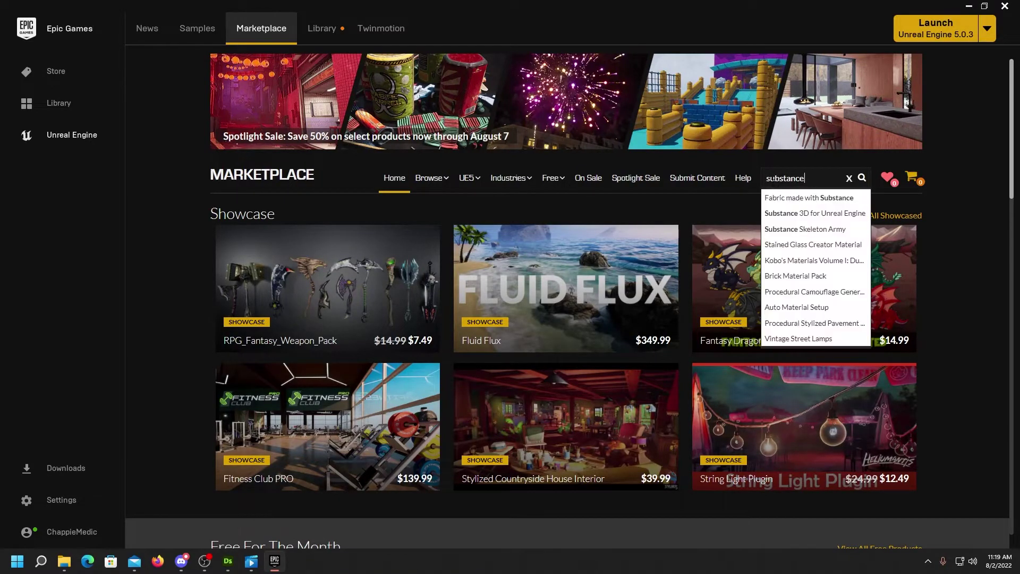
left_click(804, 214)
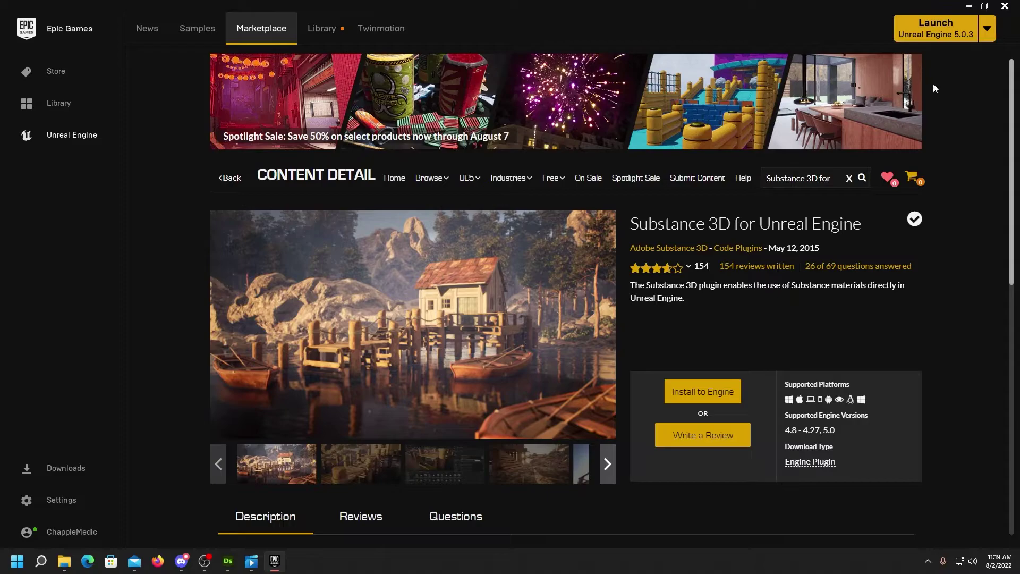
- Launch Unreal Engine 5.0.3, create a Third Person game project named TestGrid, and dismiss the graphics driver warning
left_click(932, 27)
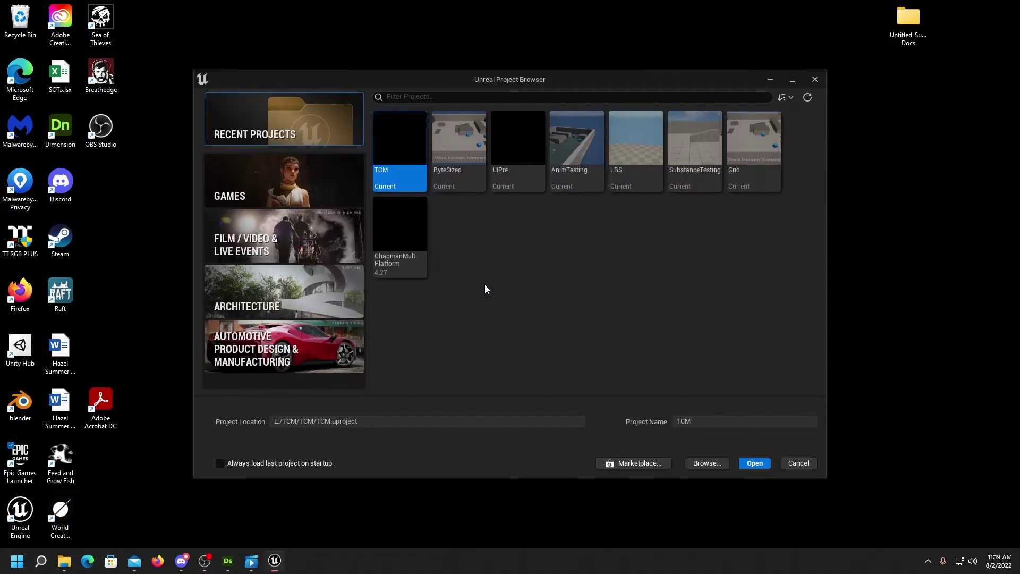
left_click(273, 183)
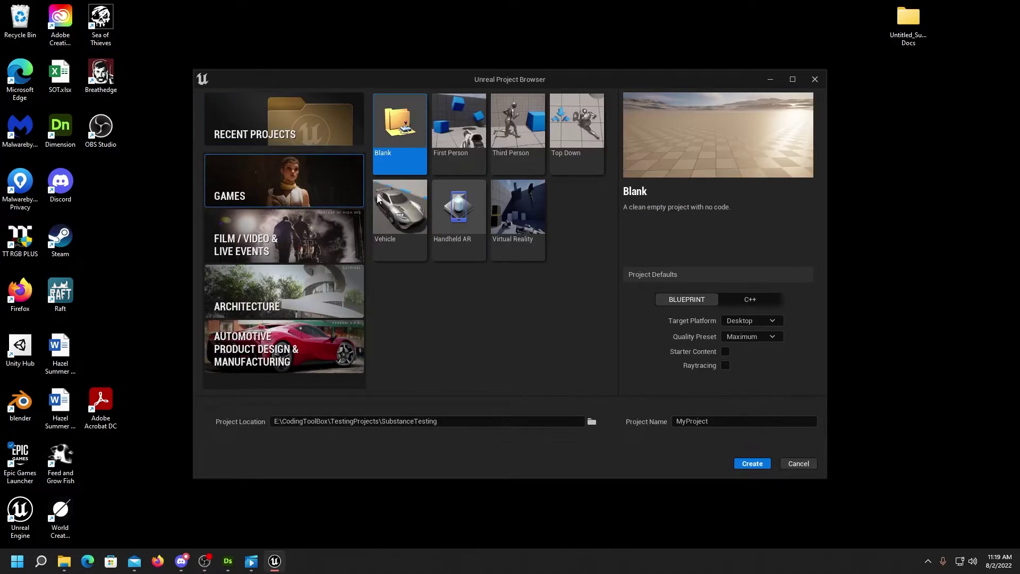
left_click(510, 128)
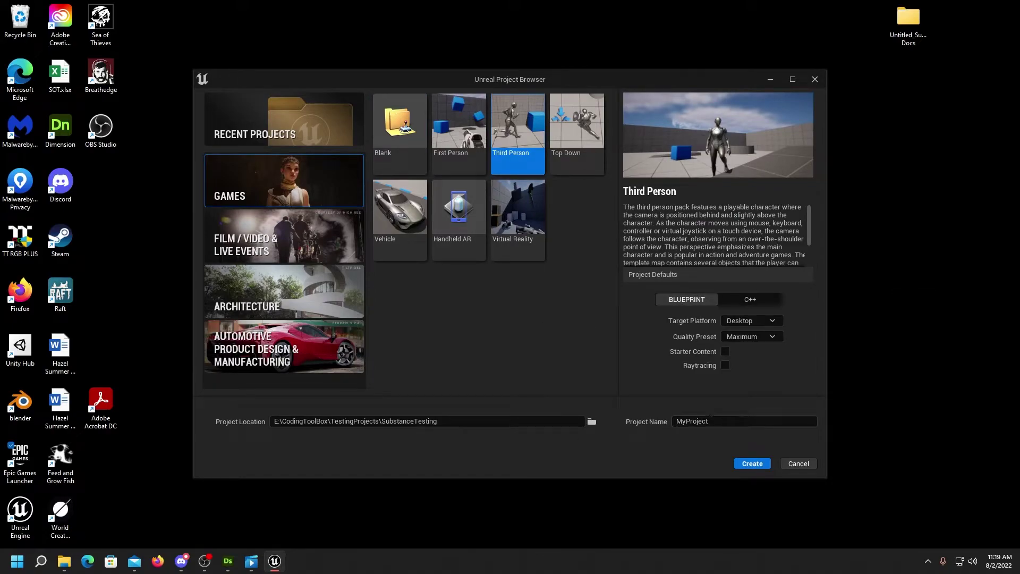
left_click_drag(718, 420, 666, 425)
type("TestGrid")
left_click(756, 464)
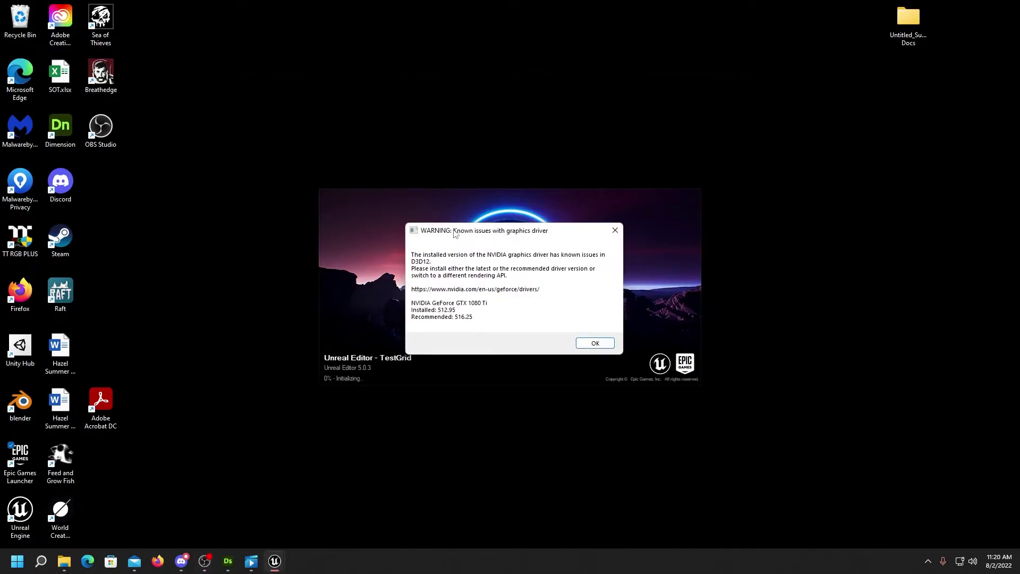
left_click(595, 344)
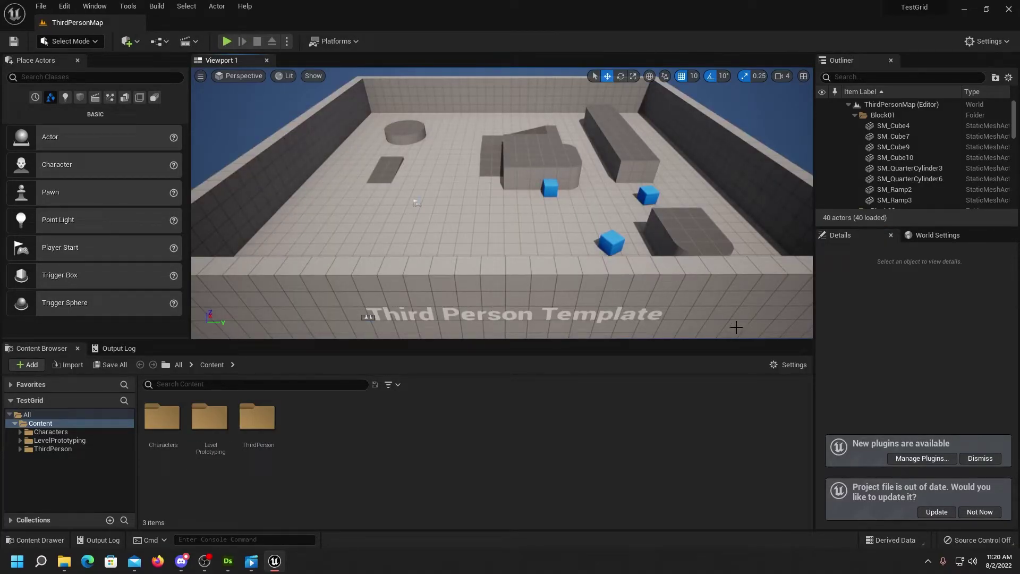
- Find the Substance in UE5 plugin by searching for "subst" and enable it for the project
left_click(72, 11)
left_click(100, 177)
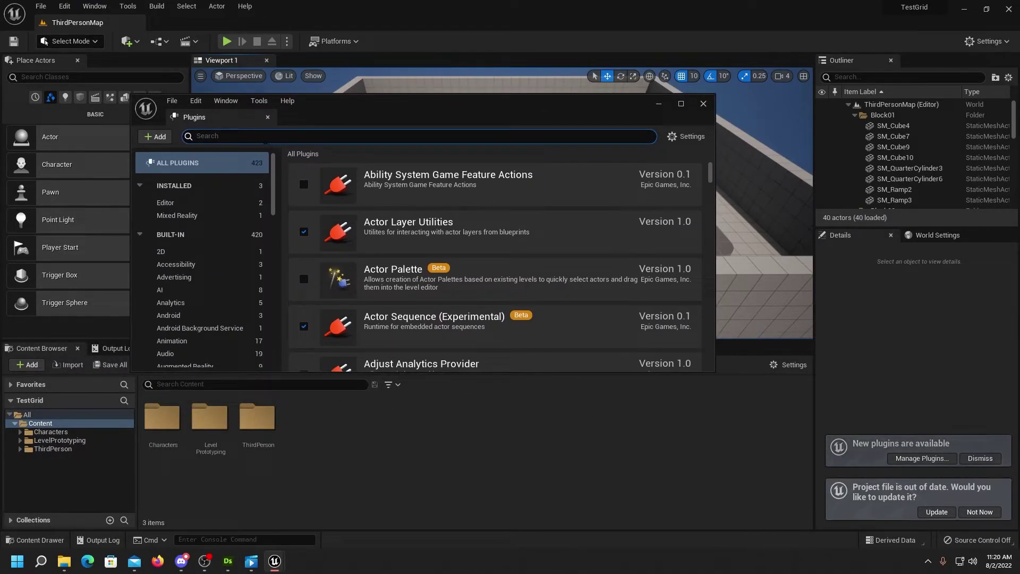
type("subst")
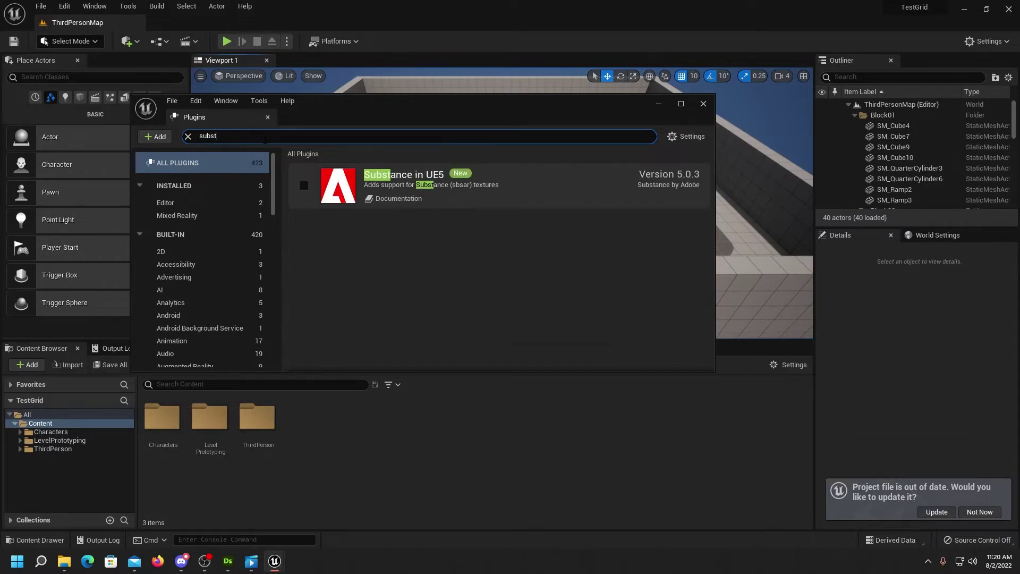
left_click(303, 185)
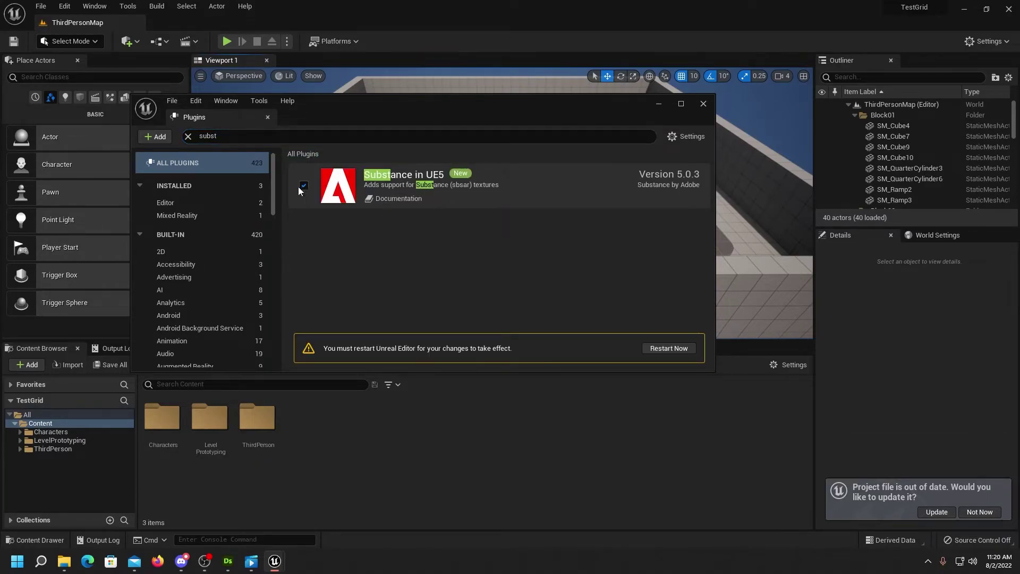
- Restart the editor to activate the Substance plugin, dismissing the graphics driver warning and the Plugins window
left_click(669, 347)
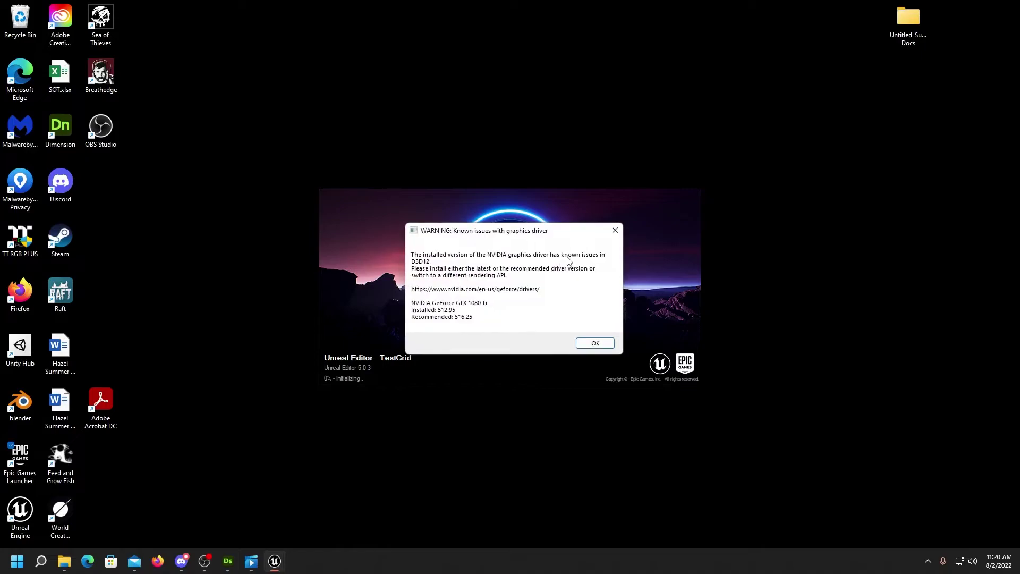
left_click(599, 346)
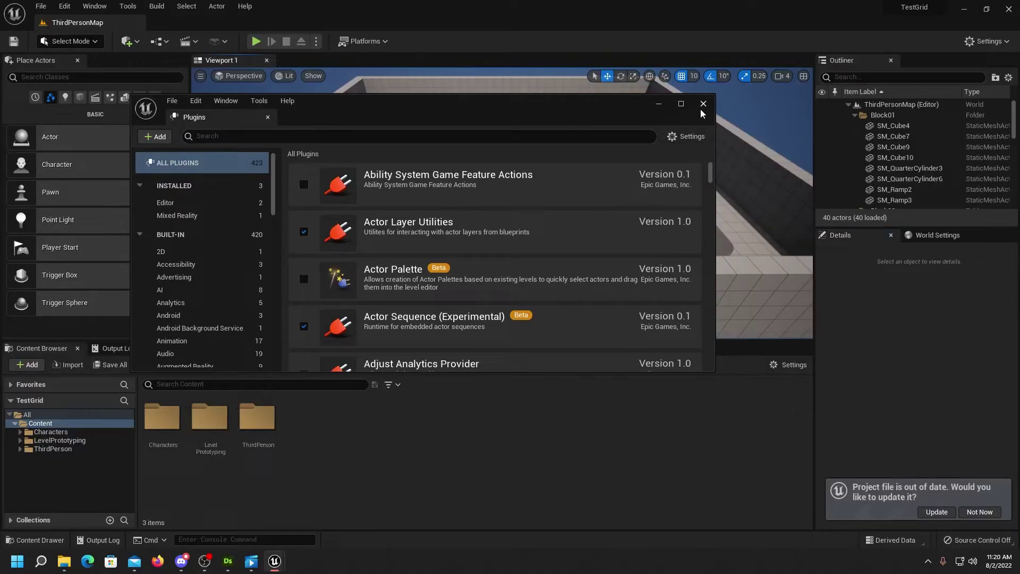
left_click(703, 104)
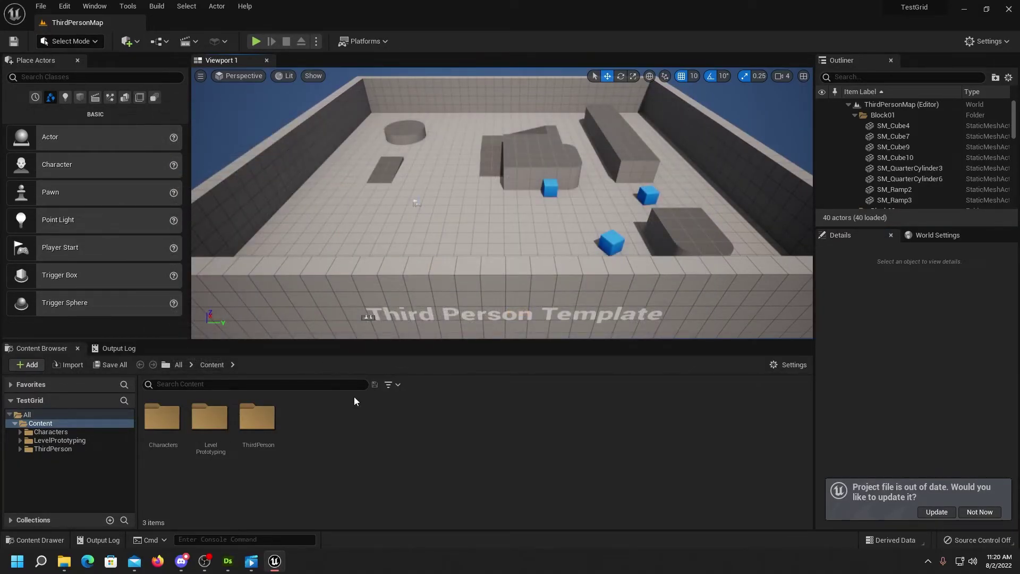
- Create a folder named Materials in the project's Content folder and open it
right_click(327, 419)
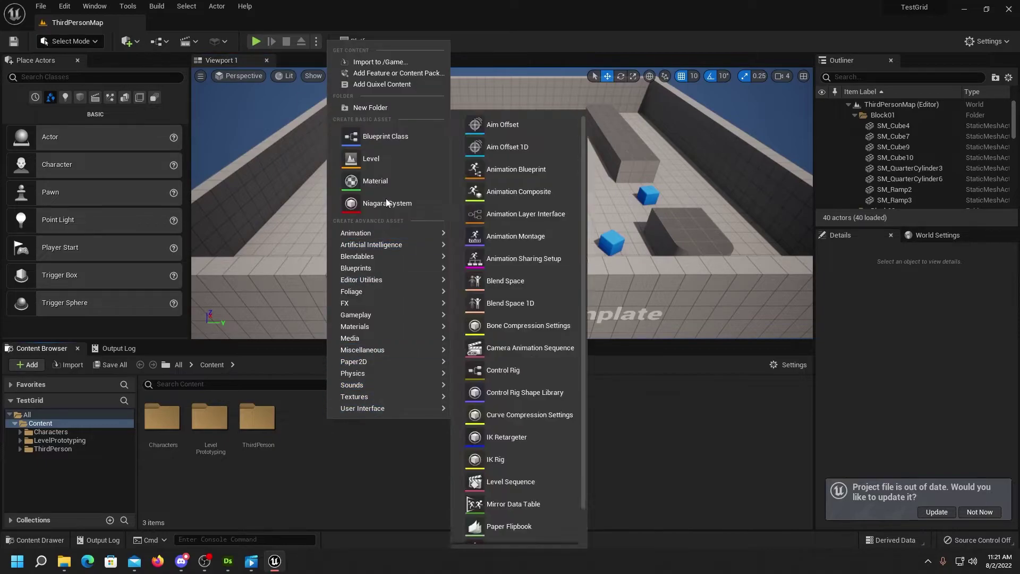
left_click(392, 109)
type("Materials")
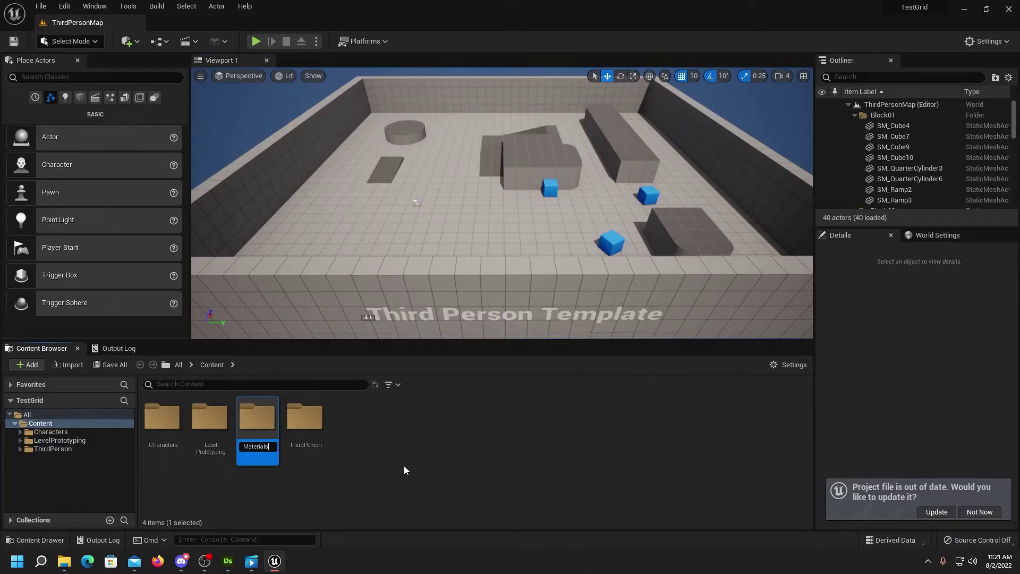
key("Return")
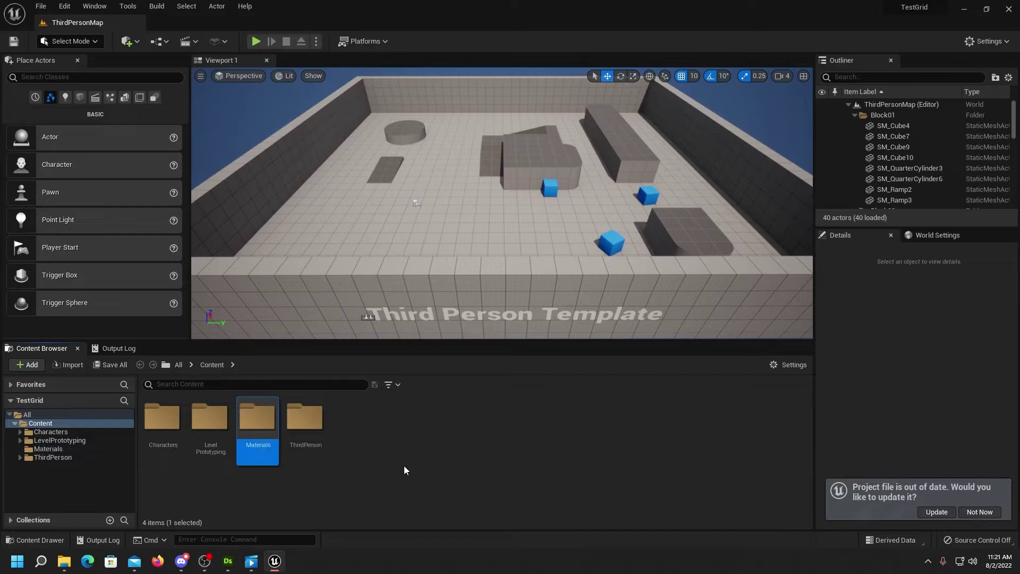
left_click(402, 409)
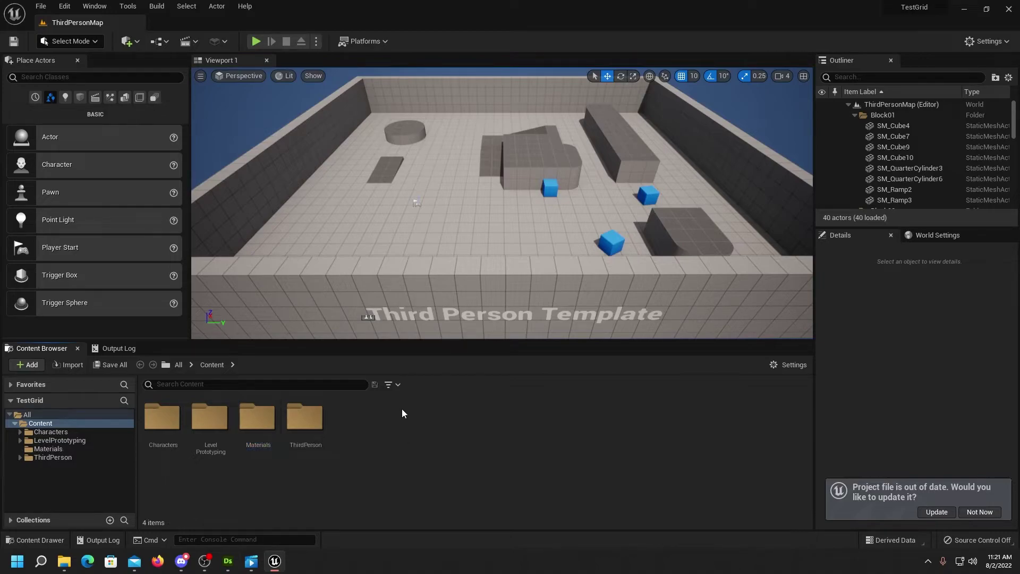
double_click(257, 428)
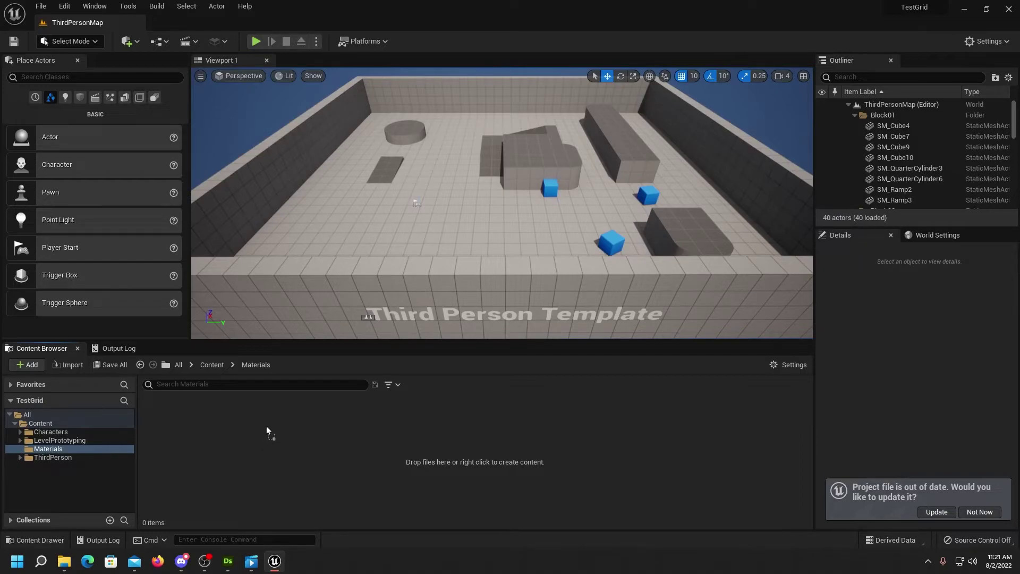
- Bring the GridBox substance into the Materials folder, naming its instance GridBoxBase_INST and its material GridBoxBase_MAT in the import options
left_click_drag(266, 425, 266, 425)
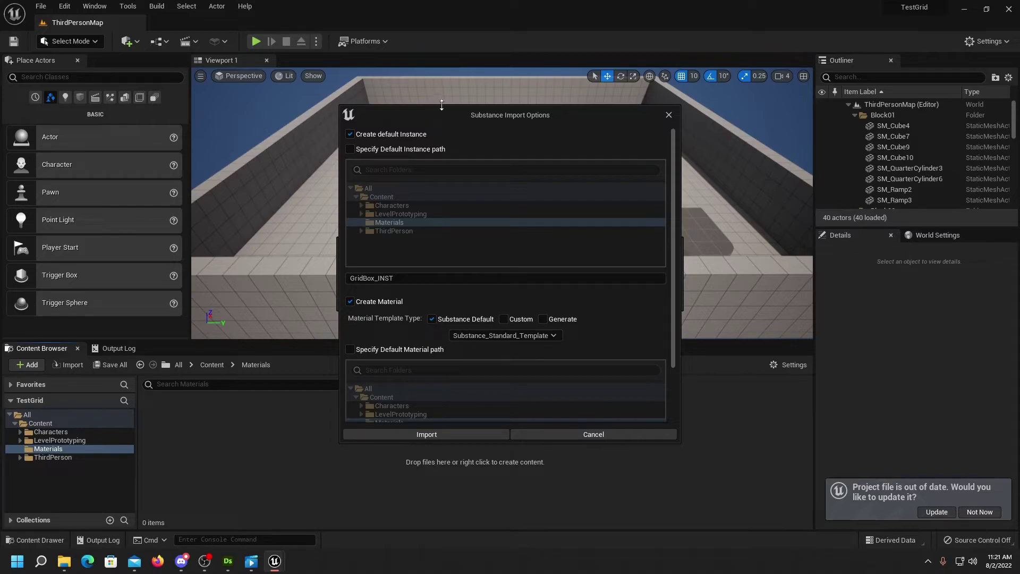
left_click_drag(430, 107, 430, 70)
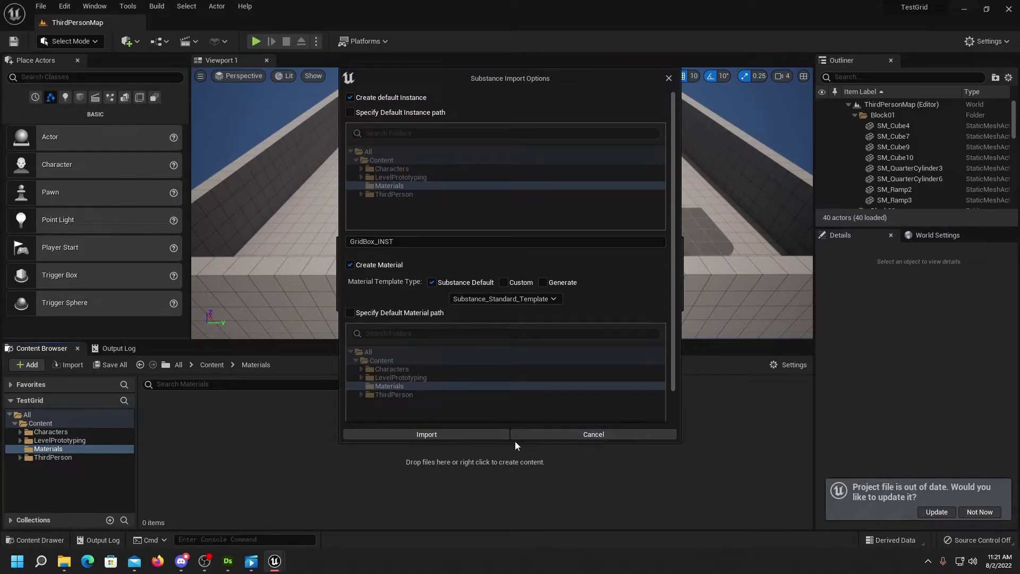
left_click_drag(507, 442, 507, 475)
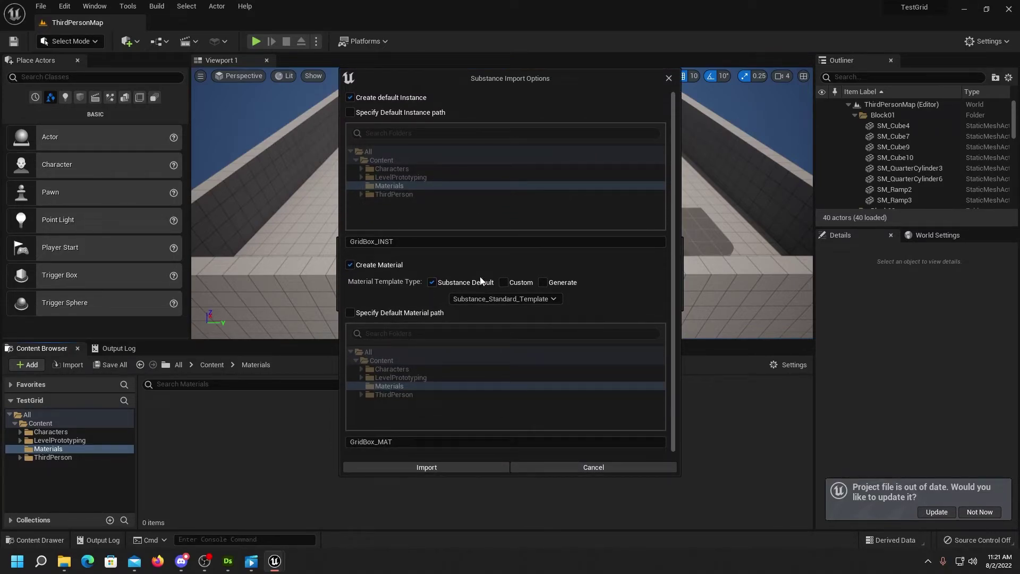
left_click_drag(435, 70, 438, 96)
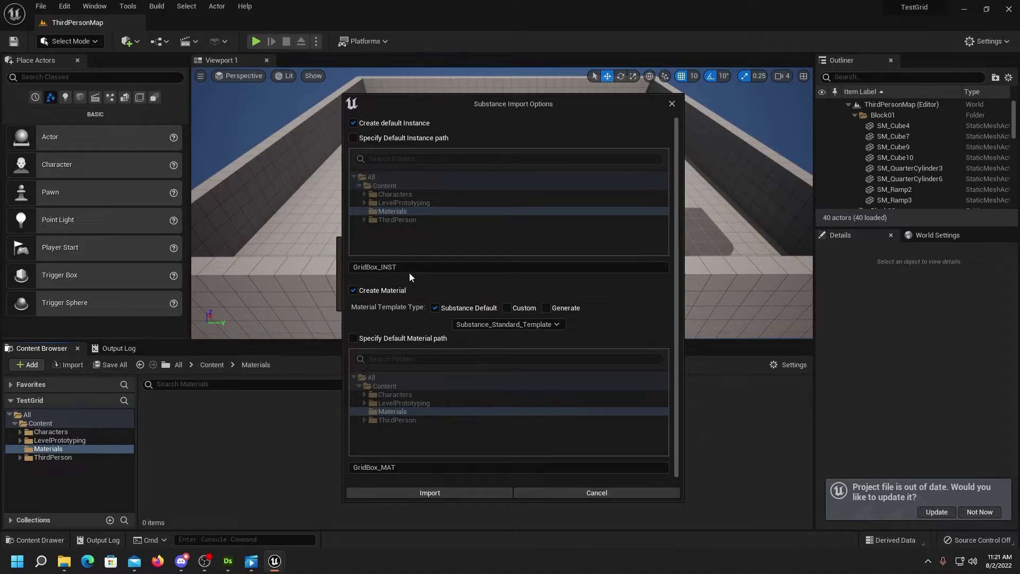
left_click(377, 267)
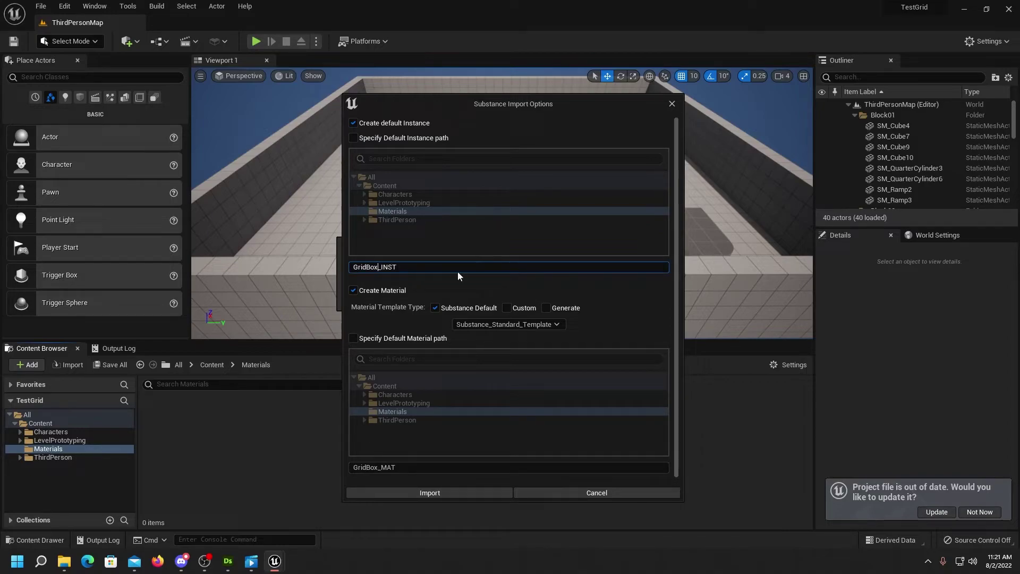
type("Base")
left_click(376, 467)
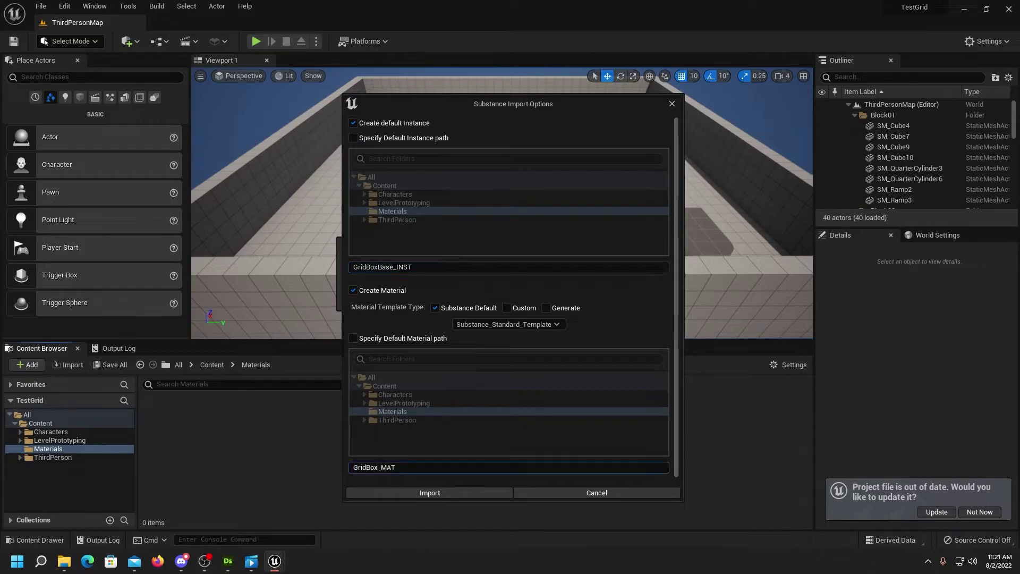
type("Base")
- Choose Substance_TriPlanar_Template as the material template and import the substance
left_click(501, 325)
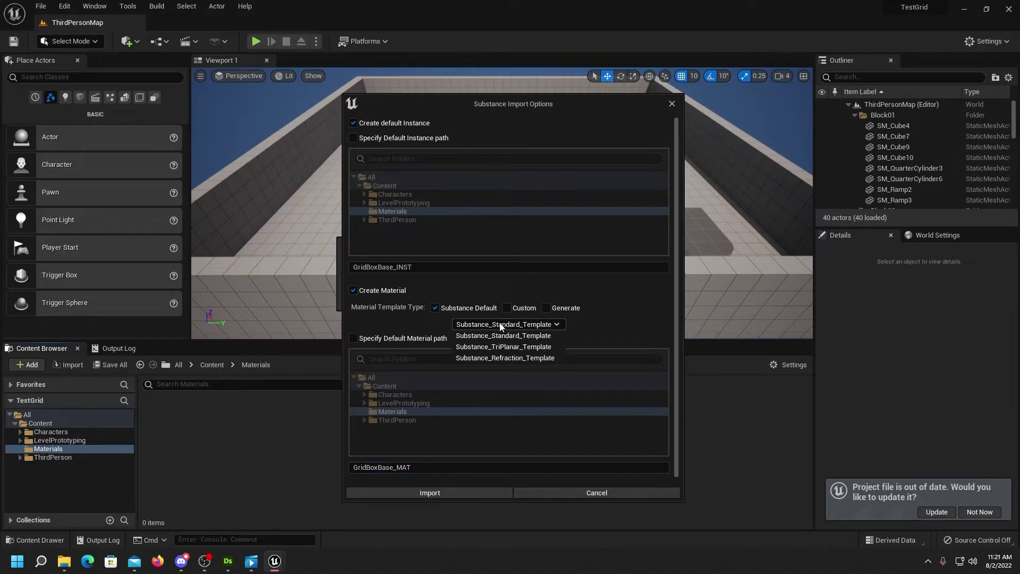
left_click(524, 346)
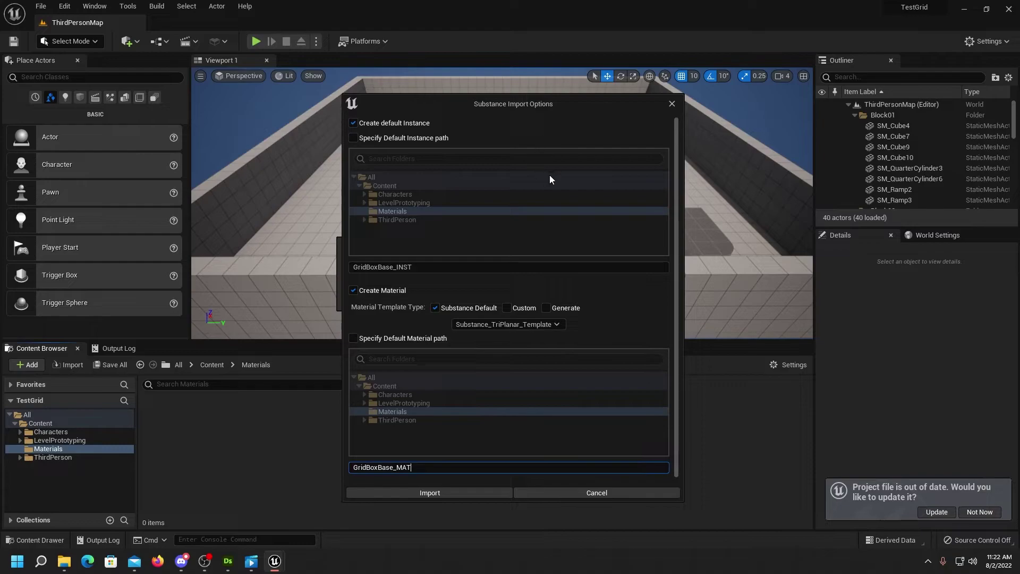
left_click_drag(578, 101, 501, 103)
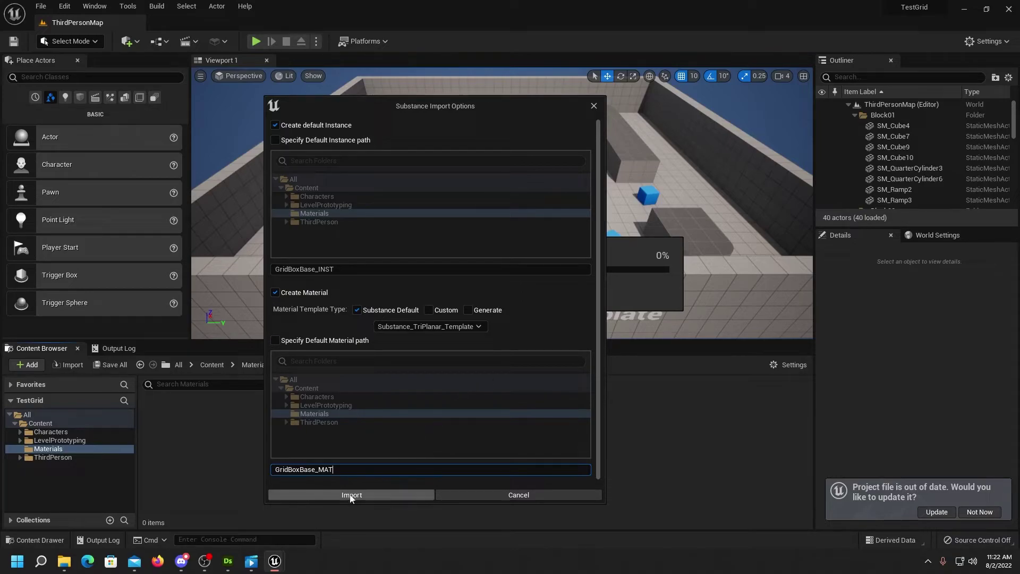
left_click(331, 495)
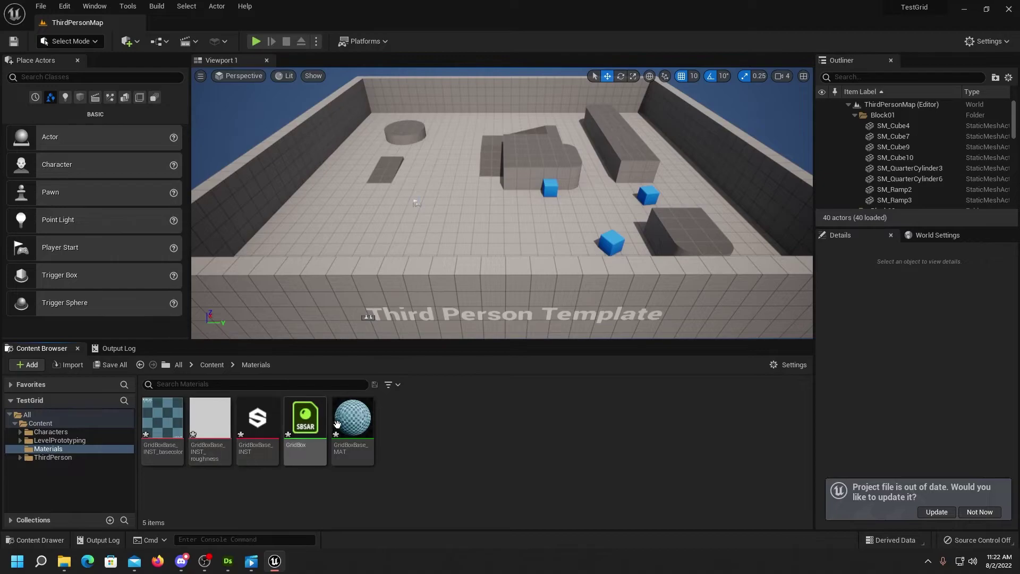
- Open GridBoxBase_MAT docked beside the level, override and enable Use Physical Size, and save the material
scroll(496, 213, "up", 6)
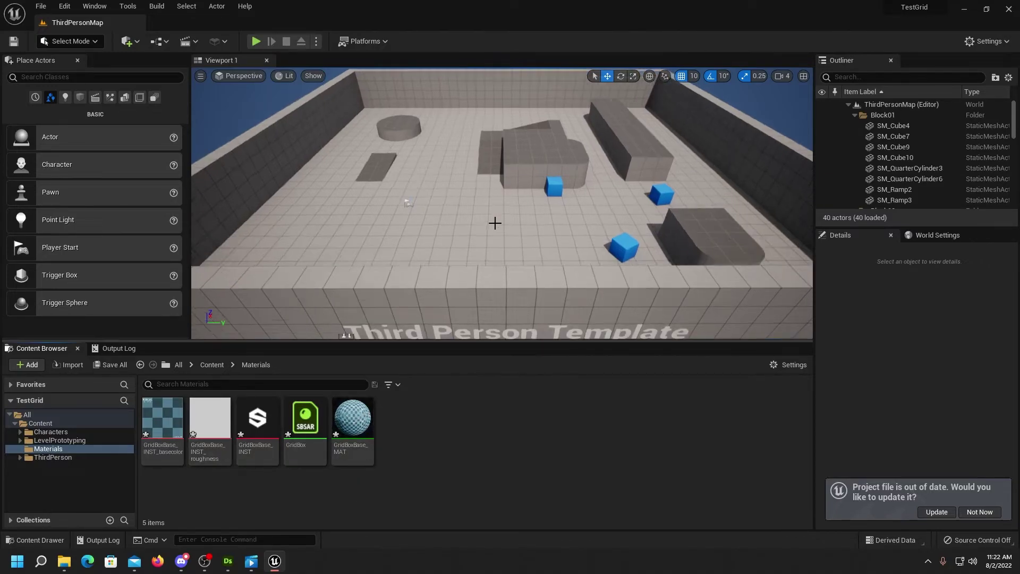
scroll(473, 241, "up", 5)
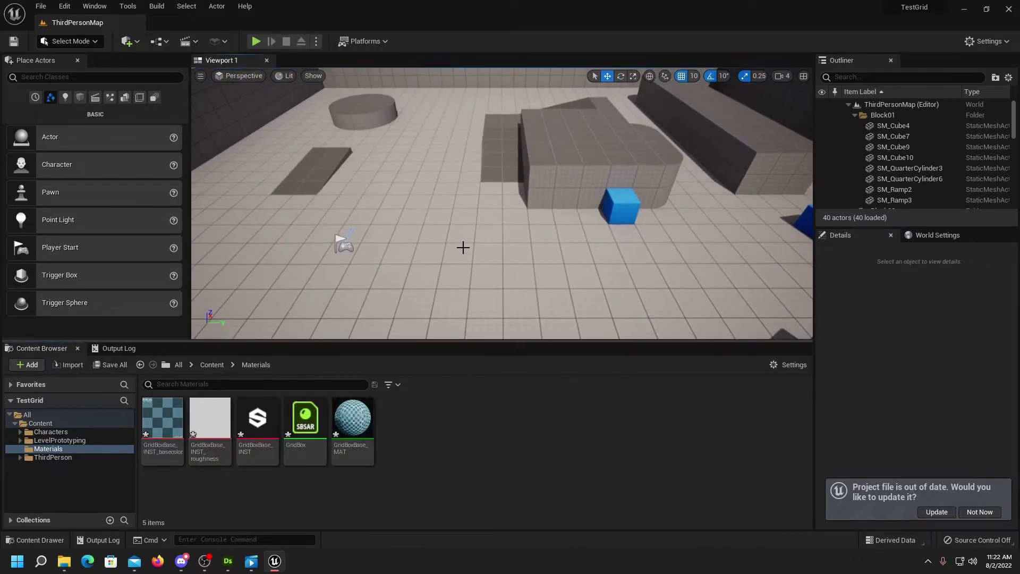
double_click(355, 419)
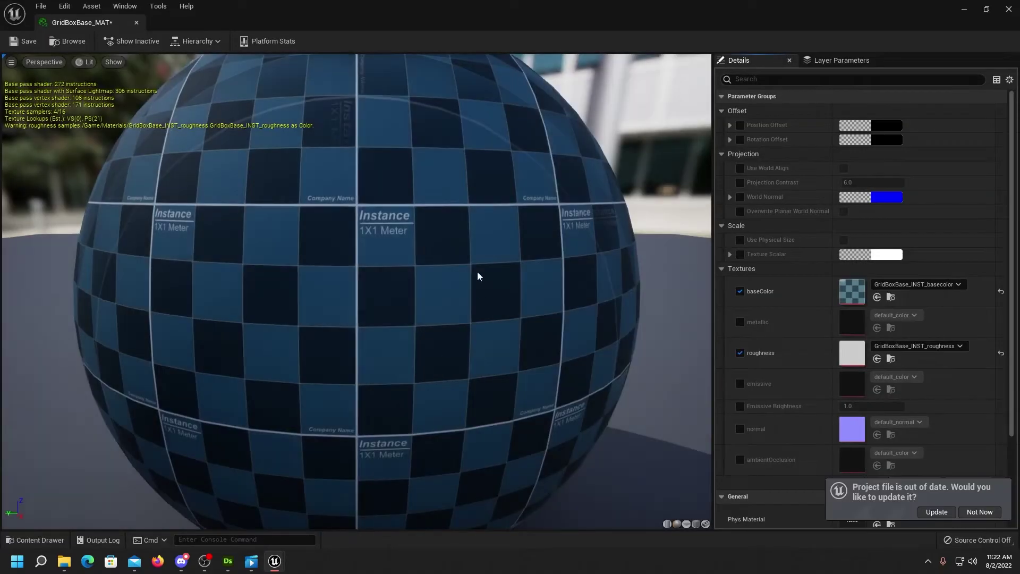
left_click_drag(88, 25, 221, 25)
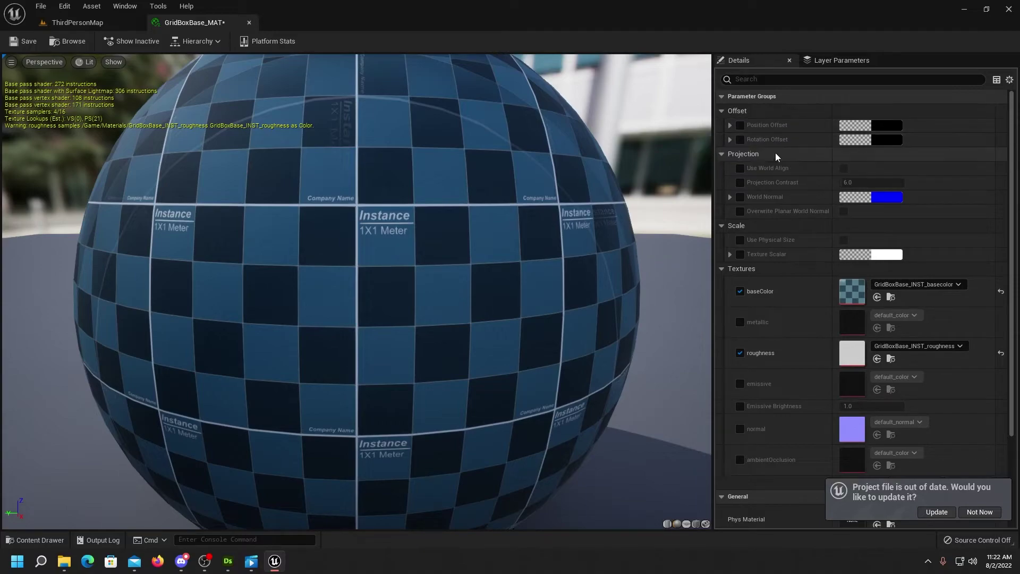
left_click(741, 240)
left_click(844, 241)
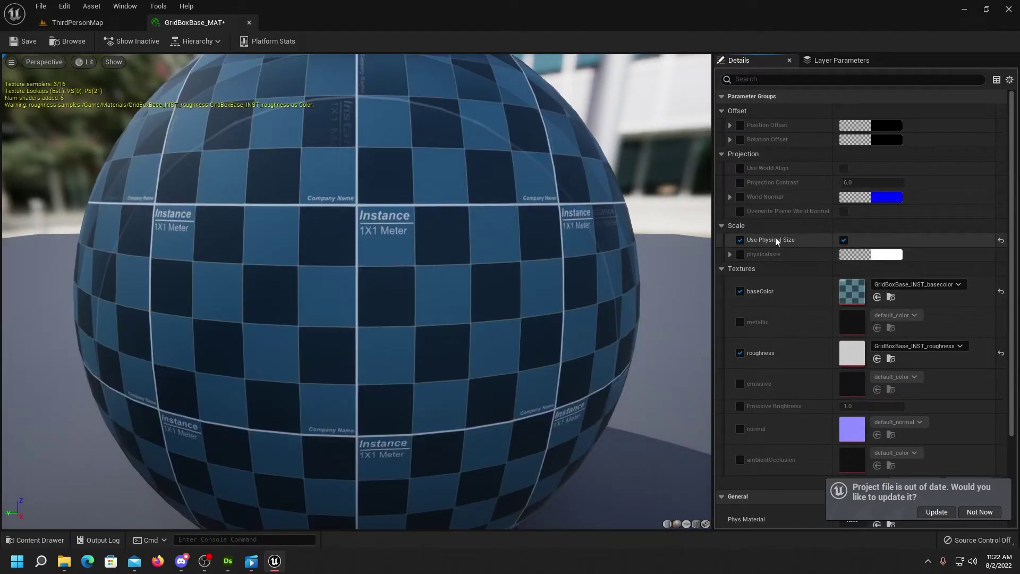
left_click(22, 45)
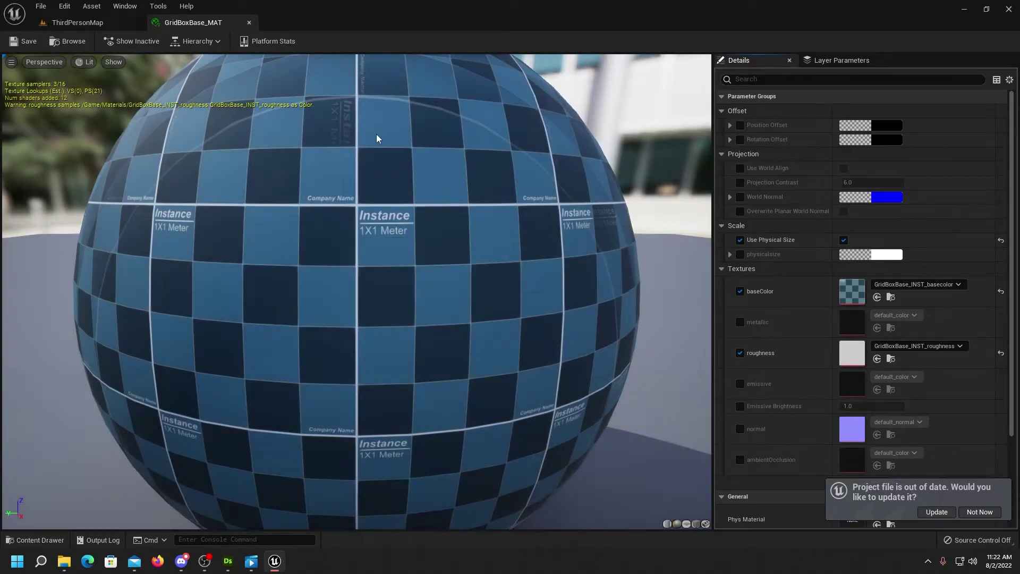
- Apply GridBoxBase_MAT to the ramp and its adjoining block in the ThirdPersonMap level
left_click(78, 25)
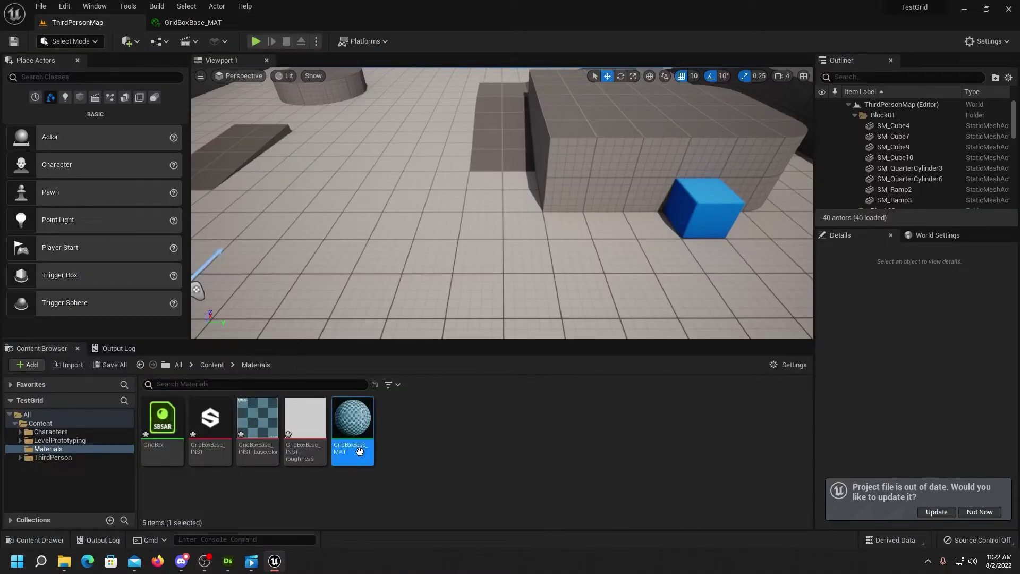
mouse_move(415, 224)
right_mouse_down()
mouse_move(416, 266)
mouse_move(414, 224)
mouse_move(397, 202)
mouse_move(405, 230)
right_mouse_up()
left_click_drag(353, 420, 576, 181)
scroll(569, 211, "up", 3)
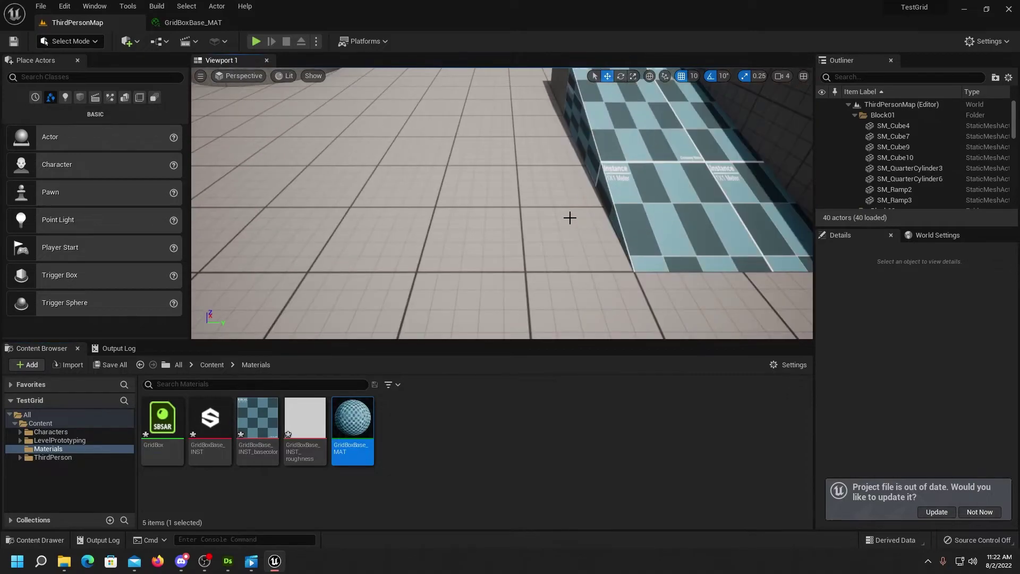
mouse_move(497, 221)
right_mouse_down()
mouse_move(519, 218)
mouse_move(506, 221)
right_mouse_up()
right_click_drag(510, 259, 480, 275)
key("w")
key("a")
left_click_drag(374, 412, 465, 259)
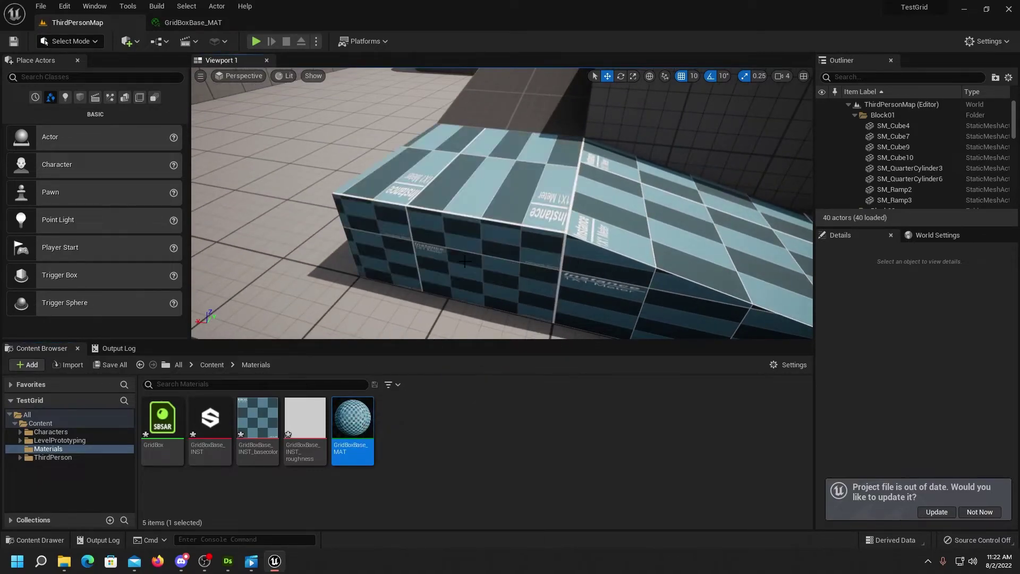
- Apply GridBoxBase_MAT to the long perimeter wall of the level
scroll(502, 300, "down", 3)
left_click_drag(352, 422, 303, 171)
right_click_drag(406, 230, 404, 228)
scroll(405, 231, "down", 2)
scroll(410, 248, "up", 4)
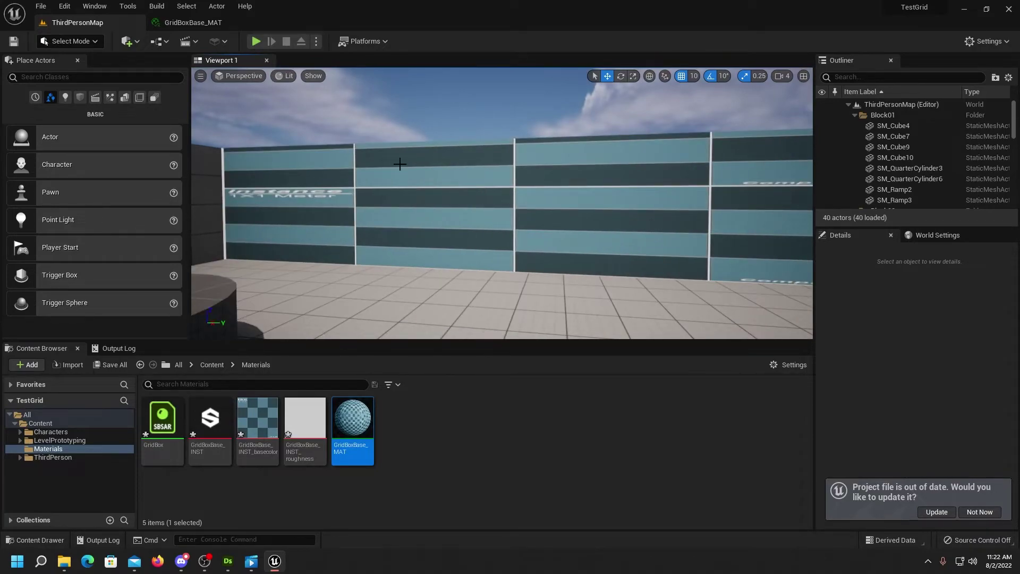
- Toggle the Use Physical Size override off and on in GridBoxBase_MAT, save the material, and return to the level
double_click(365, 432)
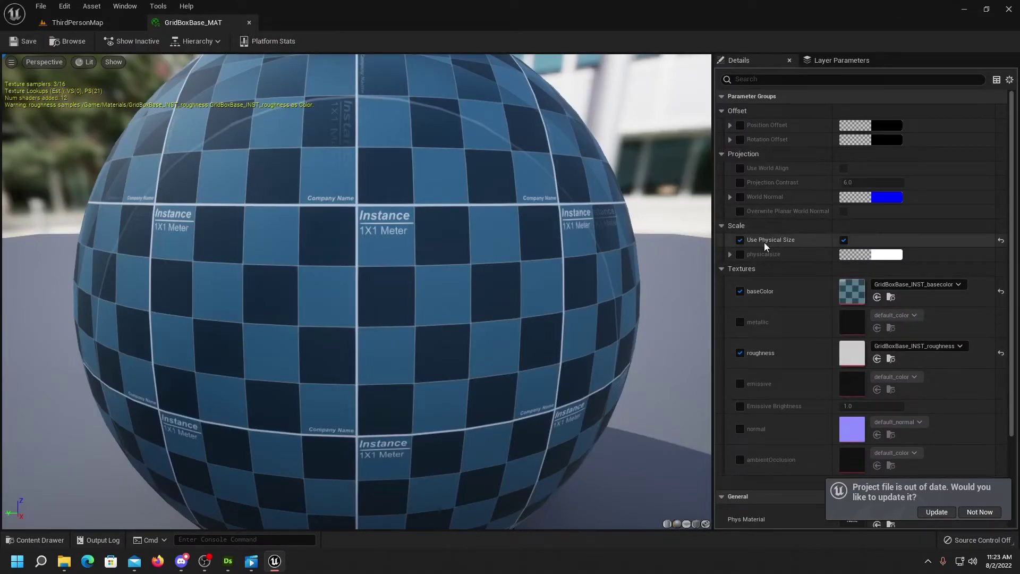
left_click(738, 242)
left_click(739, 240)
left_click(23, 41)
left_click(83, 23)
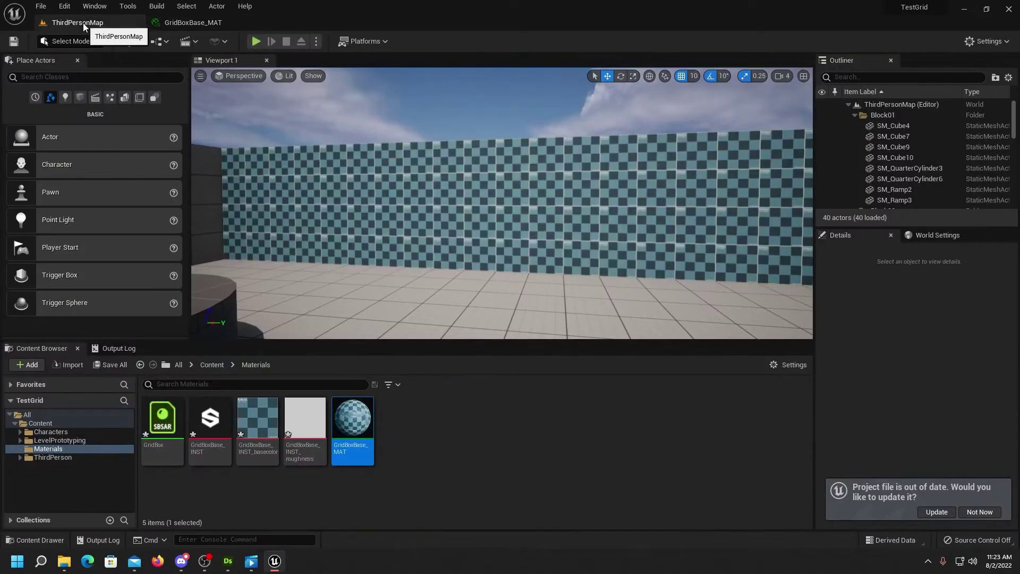
- Open GridBoxBase_INST in a separate floating window beside the textured wall, enlarged to show all its inputs
right_click_drag(466, 236, 611, 242)
right_click_drag(494, 248, 419, 222)
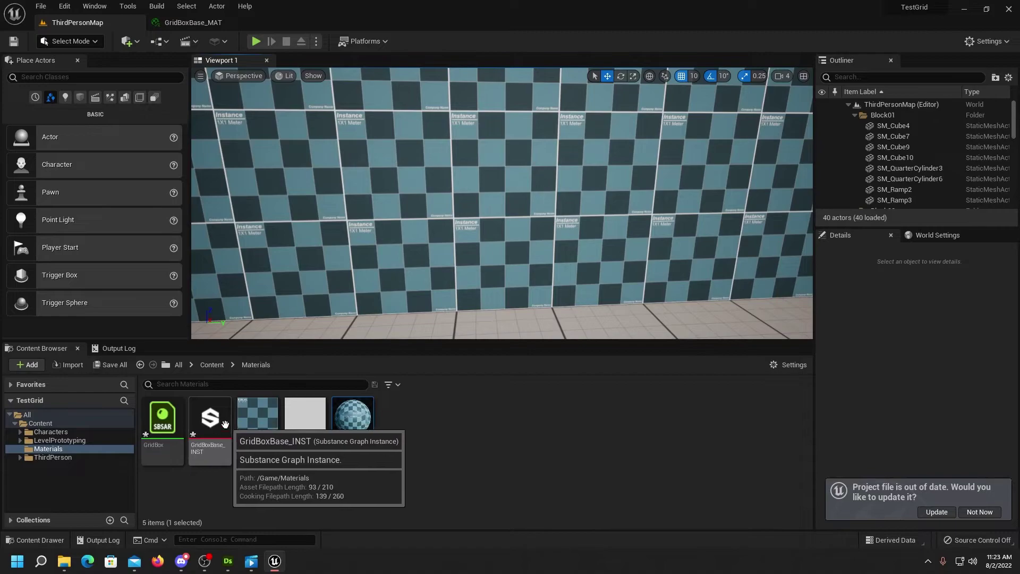
double_click(210, 418)
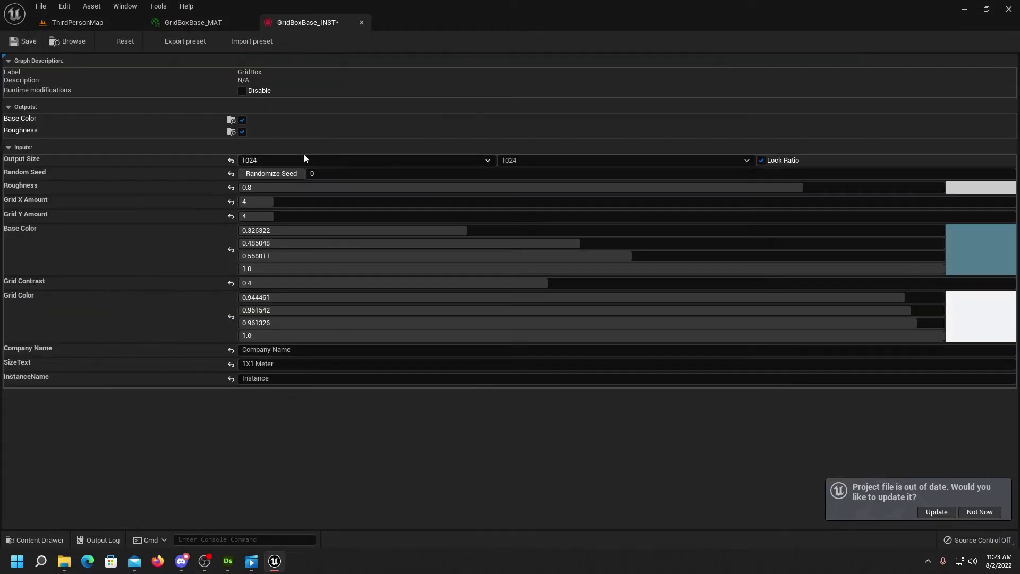
left_click_drag(300, 26, 738, 118)
left_click(77, 22)
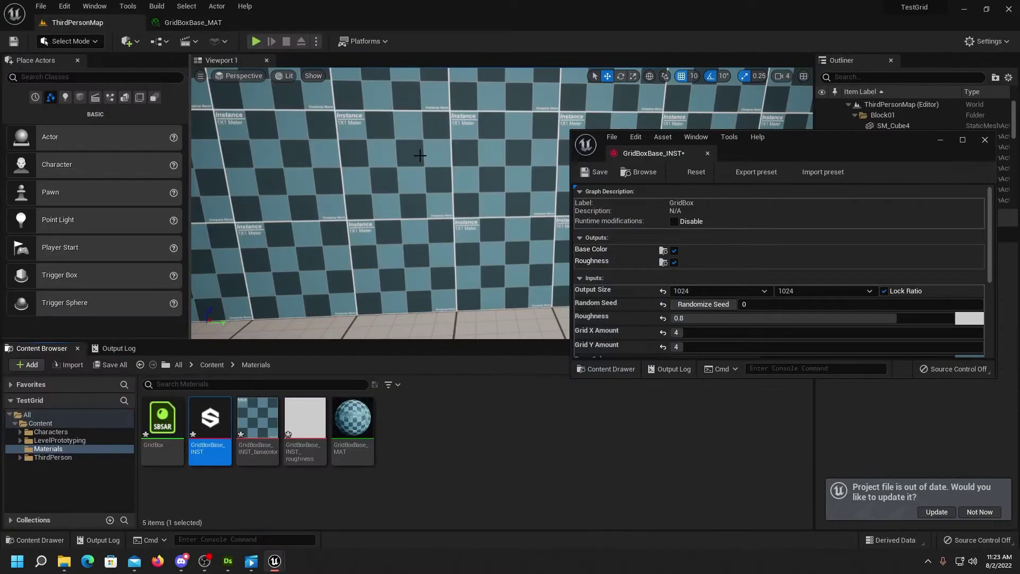
left_click_drag(791, 141, 839, 81)
left_click_drag(800, 317, 806, 493)
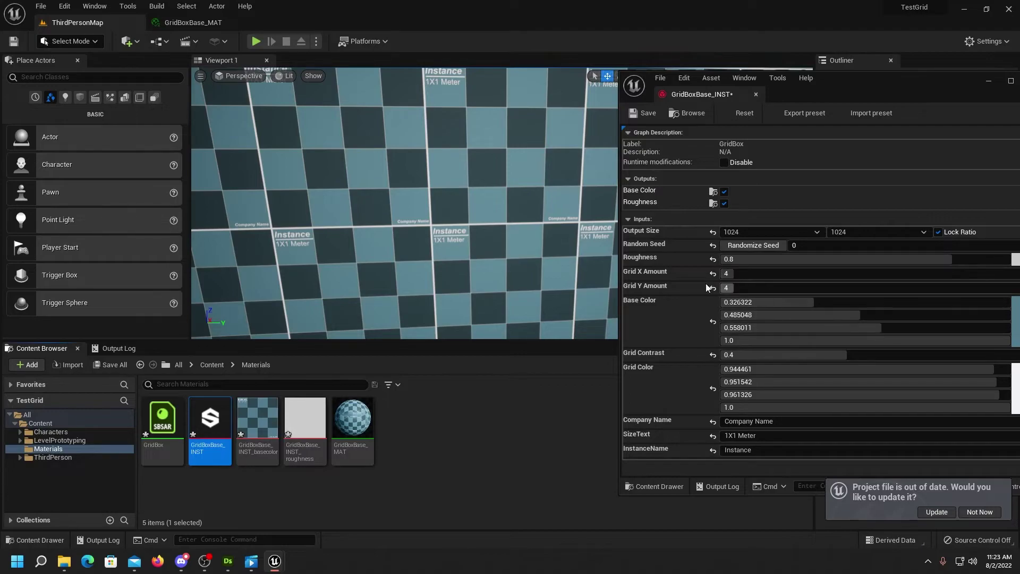
left_click_drag(838, 82, 807, 87)
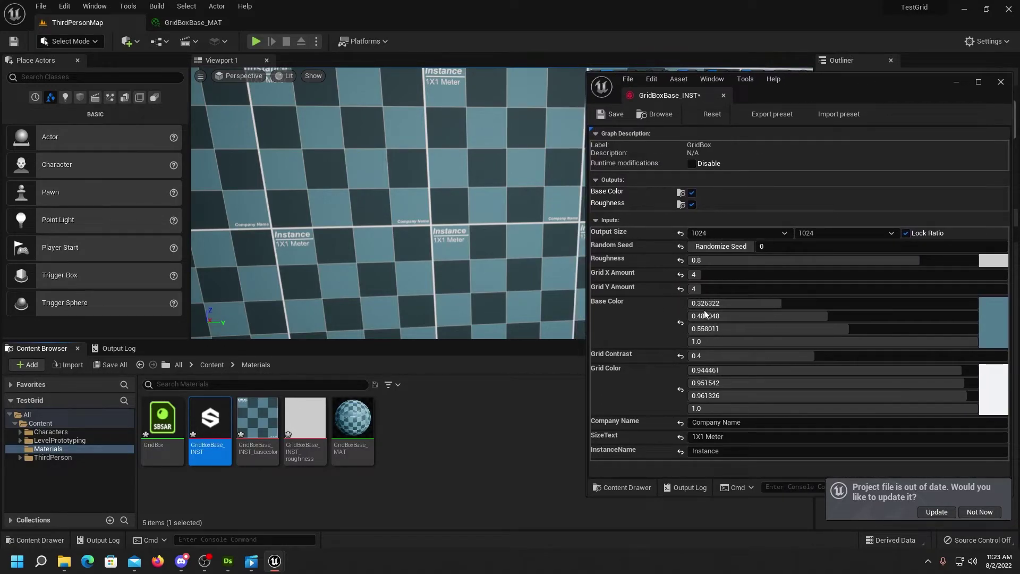
- Change the instance's Base Color to a muted blue and update the out-of-date project file
left_click(996, 319)
left_click_drag(855, 358, 812, 343)
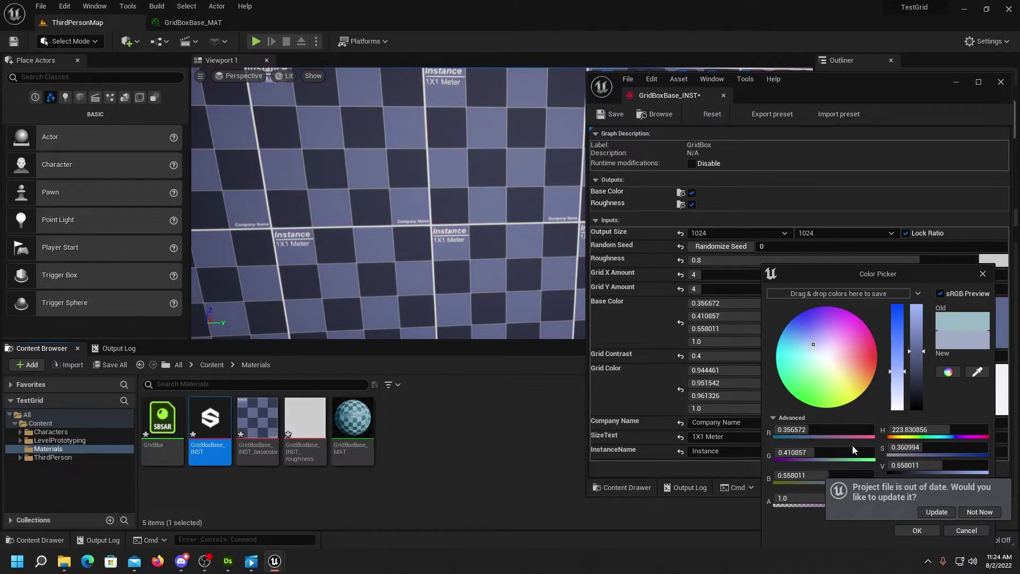
left_click(927, 510)
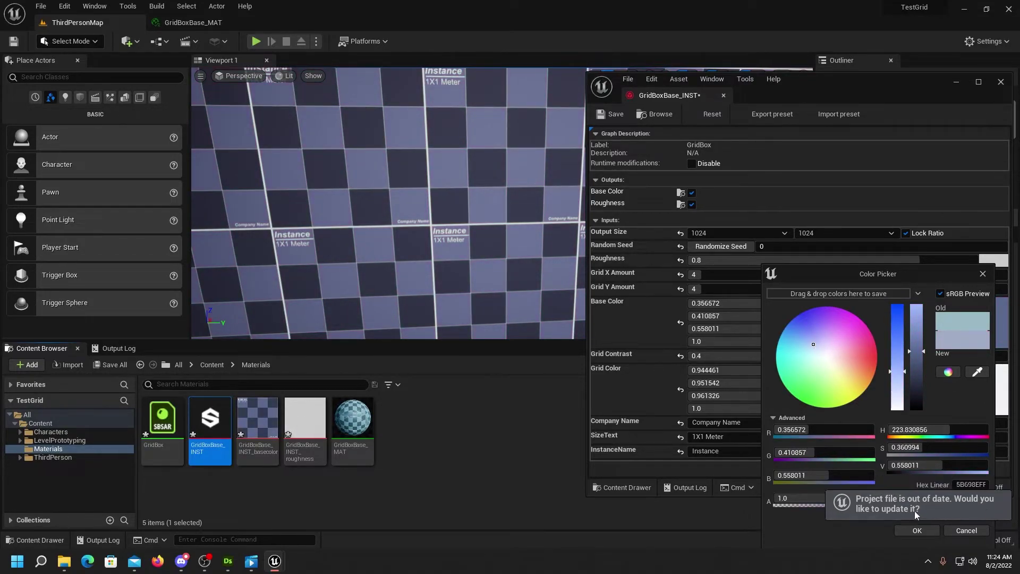
left_click(914, 529)
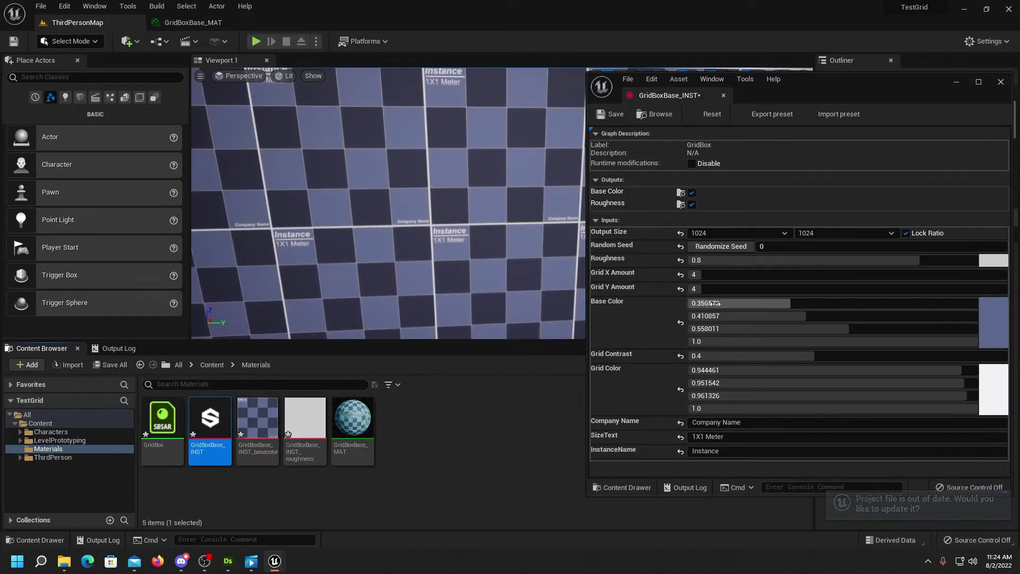
- Set the Base Color to a green of about 0.35, 0.558, 0.337
left_click(982, 317)
left_click_drag(820, 382, 805, 375)
left_click(904, 532)
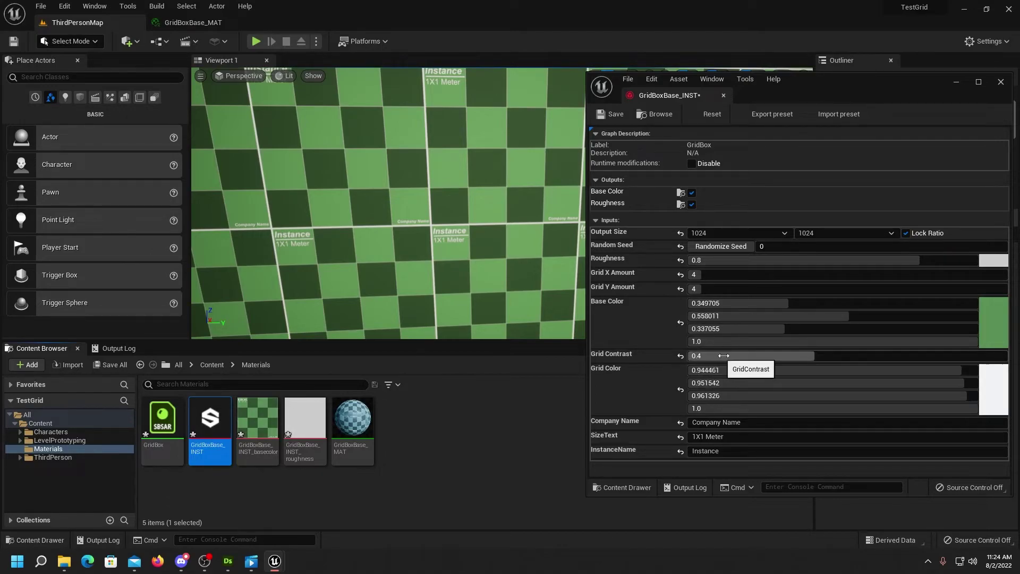
- Set the Grid Contrast to 0.451 and the Roughness to 0.786
mouse_move(812, 359)
left_mouse_down()
mouse_move(797, 359)
mouse_move(830, 359)
left_mouse_up()
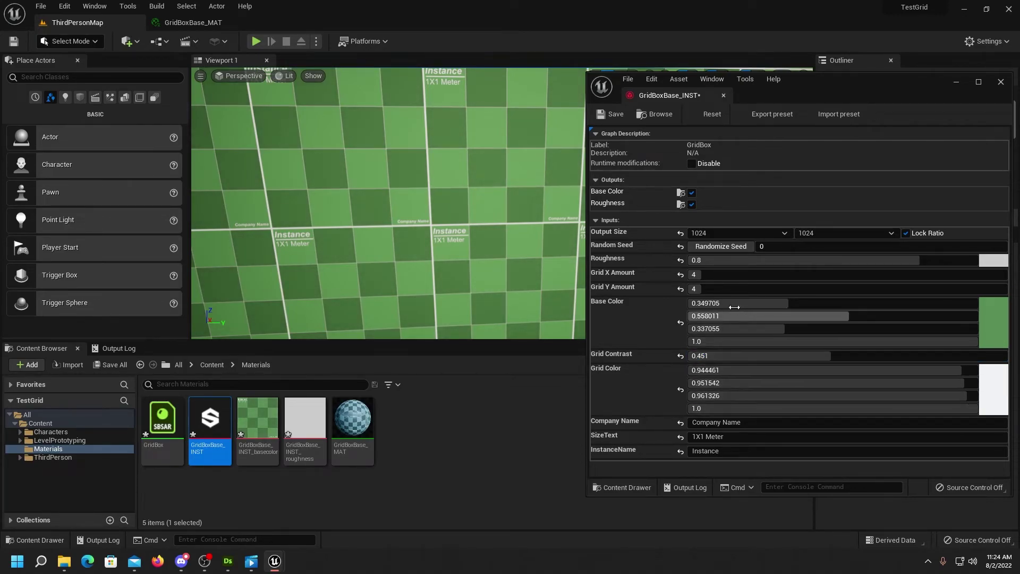
mouse_move(903, 260)
left_mouse_down()
mouse_move(687, 260)
mouse_move(941, 261)
mouse_move(914, 260)
left_mouse_up()
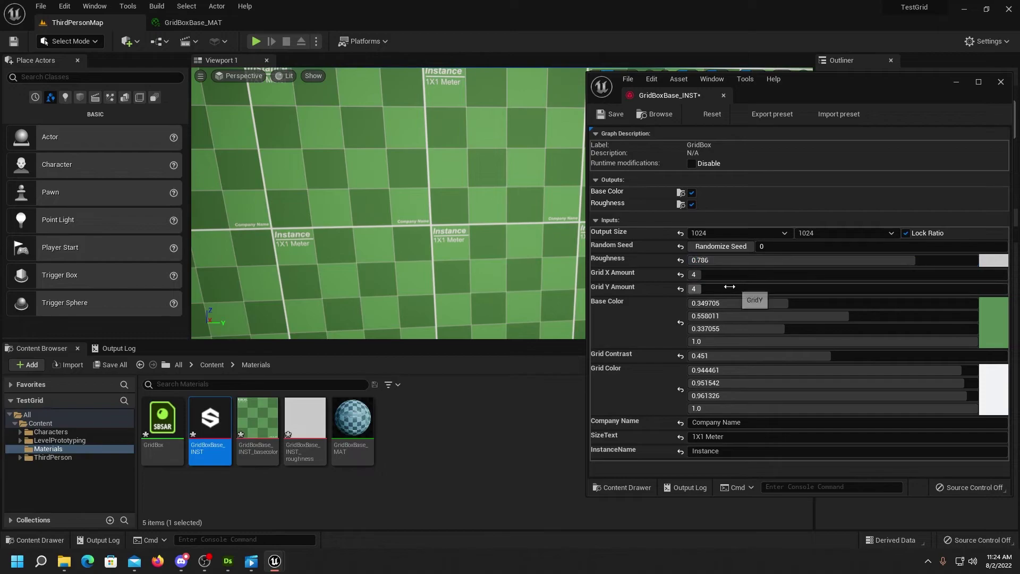
- Set both Grid X Amount and Grid Y Amount to 2 and check the pattern on the wall
left_click(698, 274)
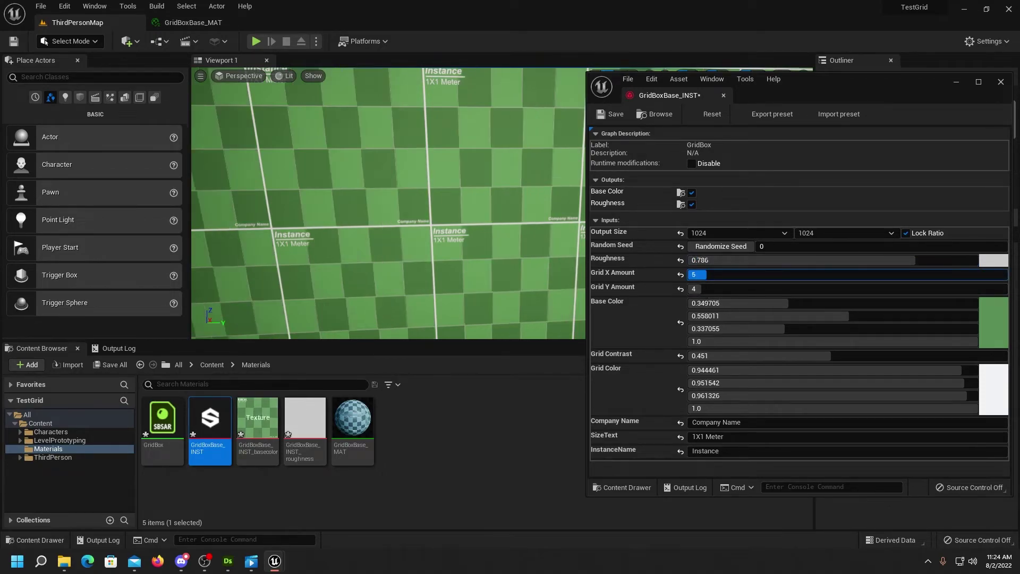
type("2")
left_click(697, 289)
type("2")
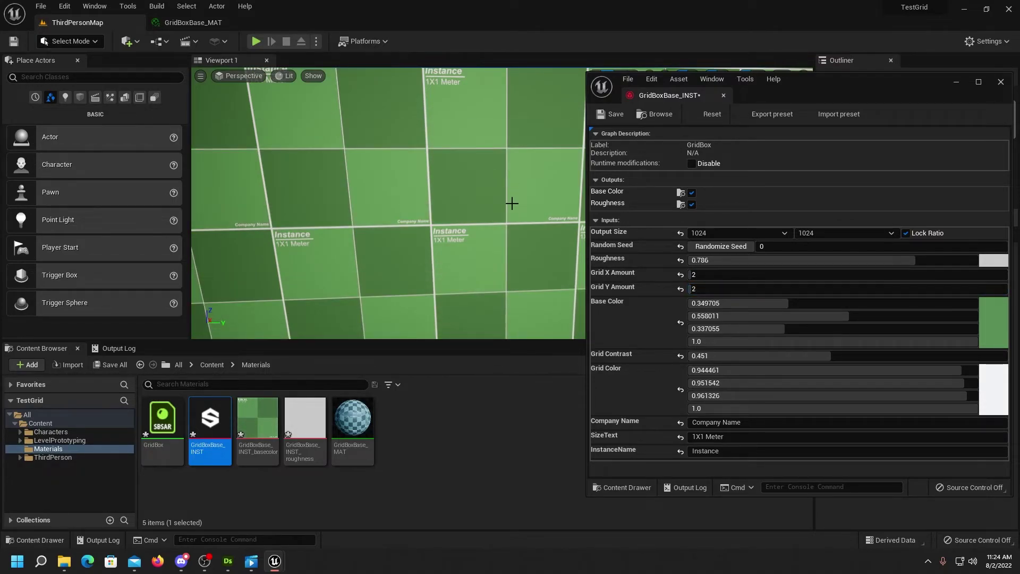
scroll(512, 203, "down", 5)
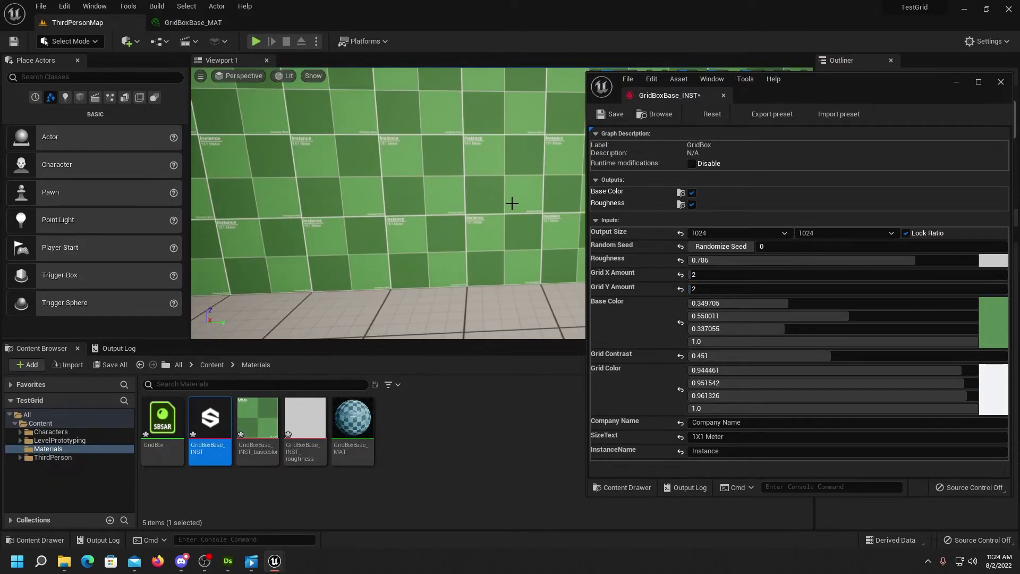
left_click(697, 274)
key("Tab")
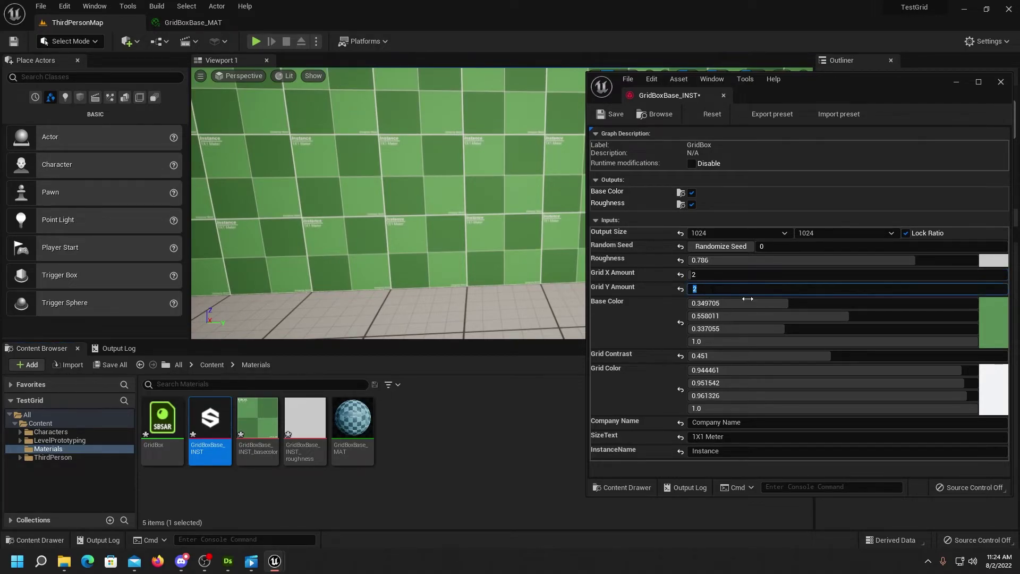
scroll(495, 207, "up", 5)
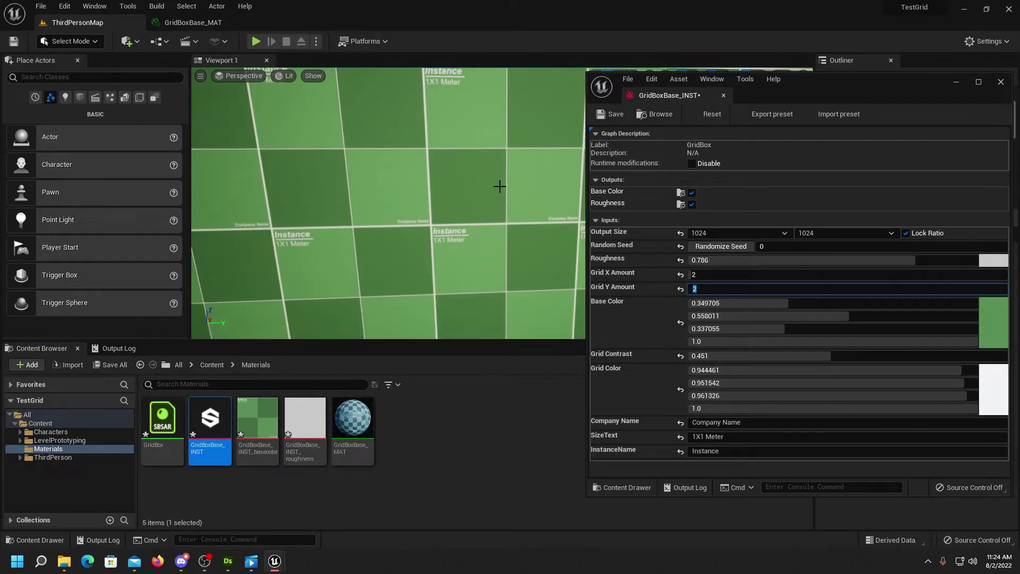
right_click_drag(499, 186, 502, 187)
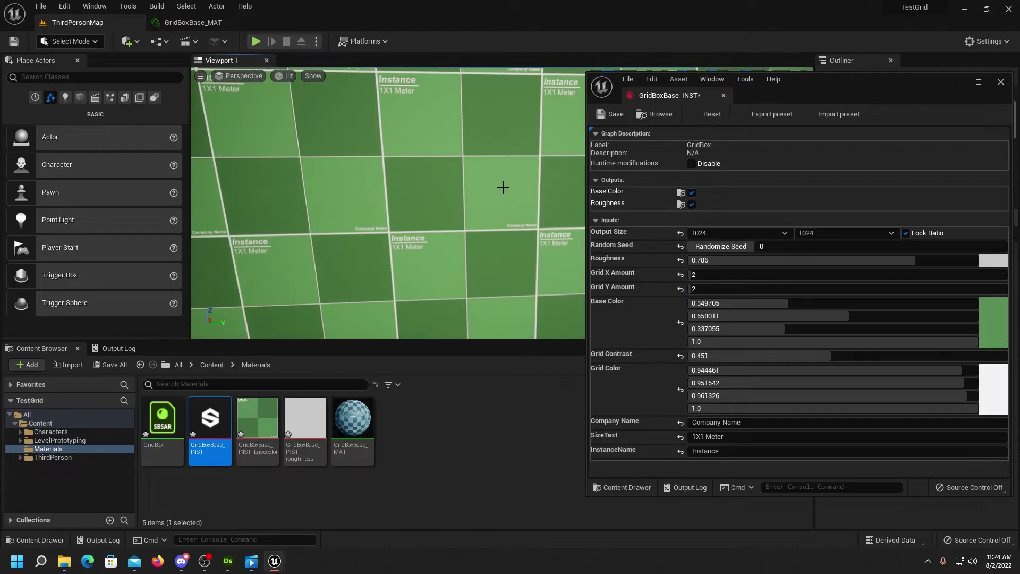
- Replace the Company Name text with Late Bloomer Games
left_click(738, 423)
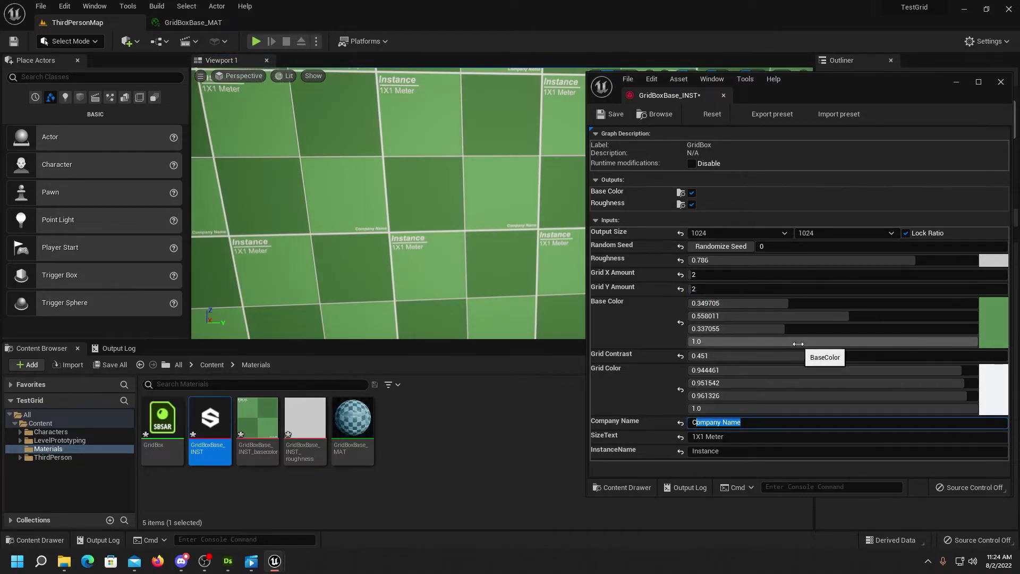
key("BackSpace")
type("Late Bloomer Games")
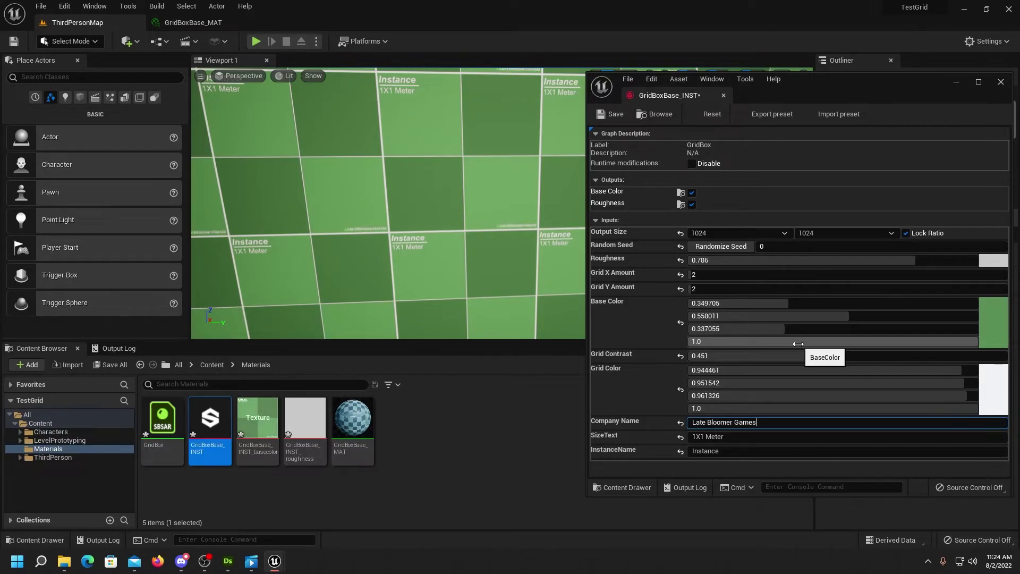
key("Return")
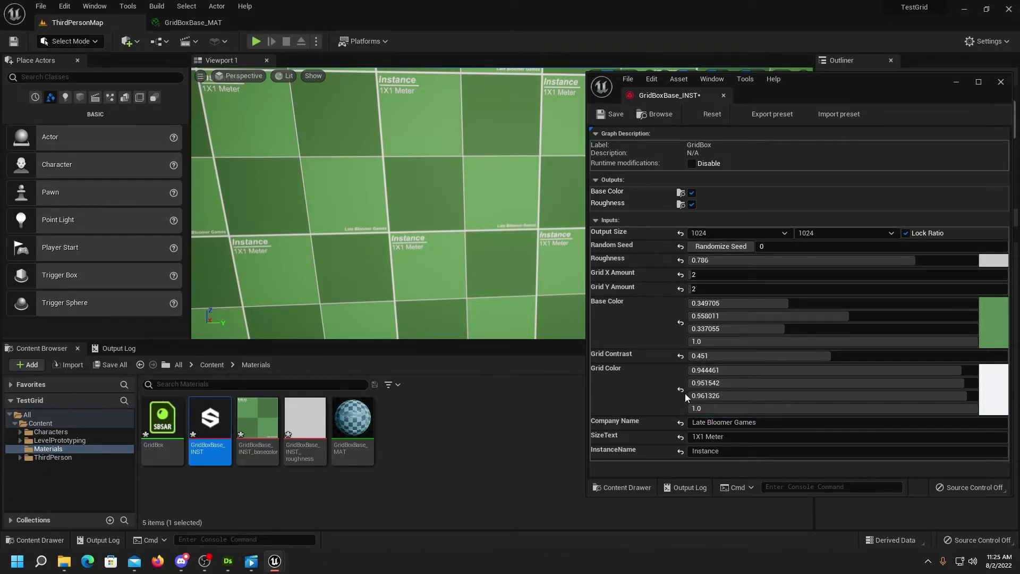
- Change the Company Name text to Wall and save the substance instance
key("ctrl+a")
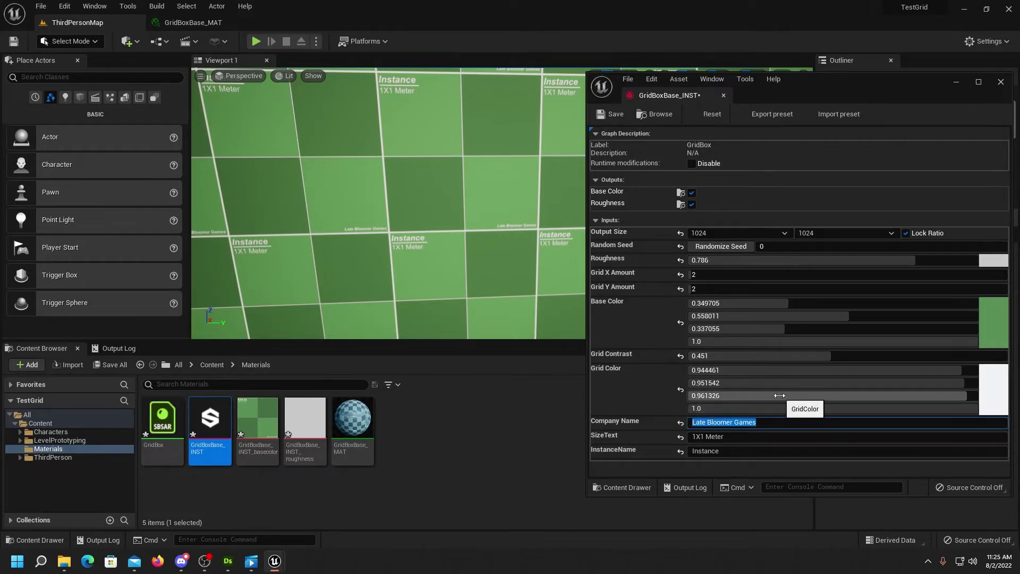
type("Wall")
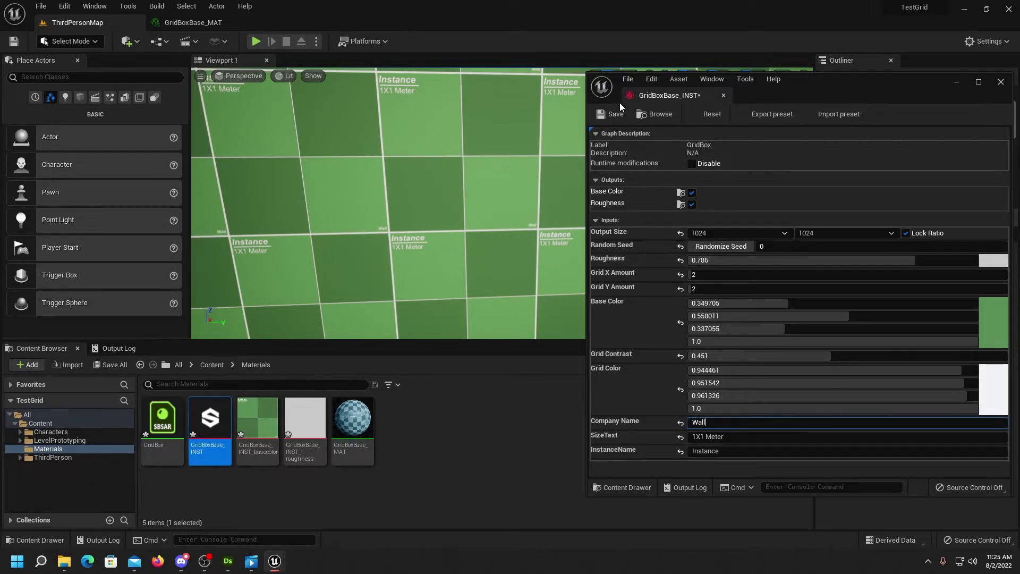
key("Return")
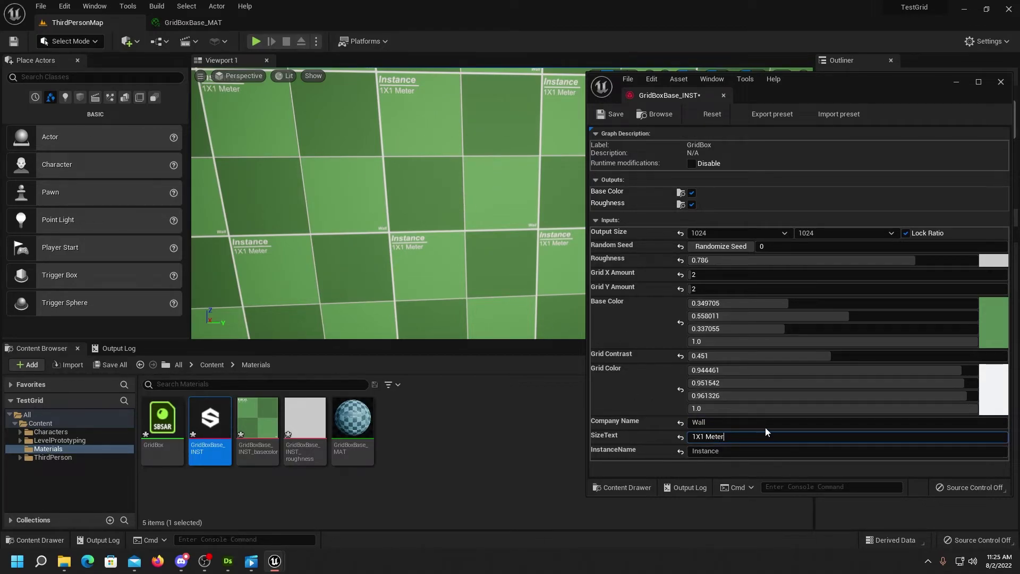
left_click(731, 408)
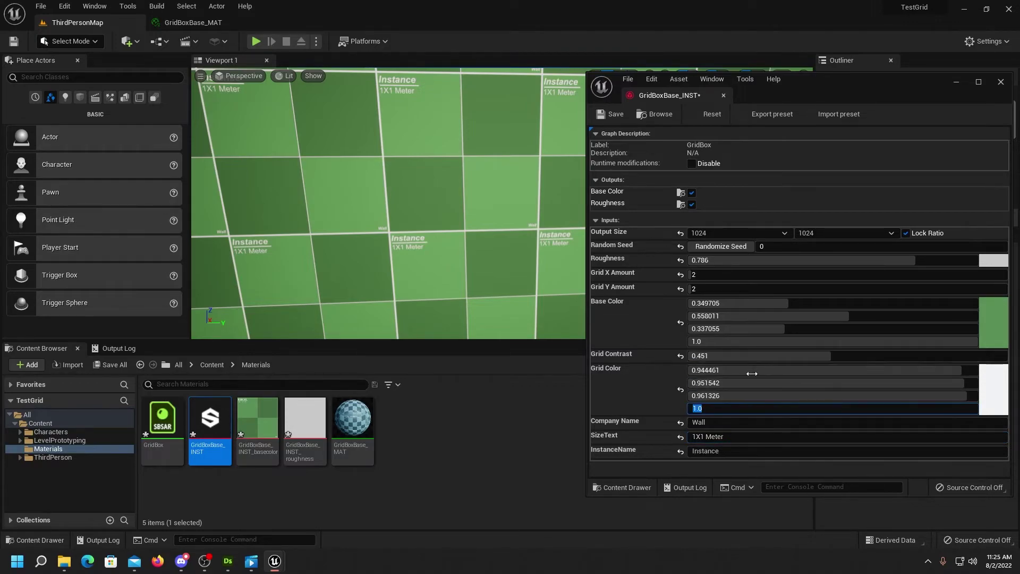
left_click(617, 119)
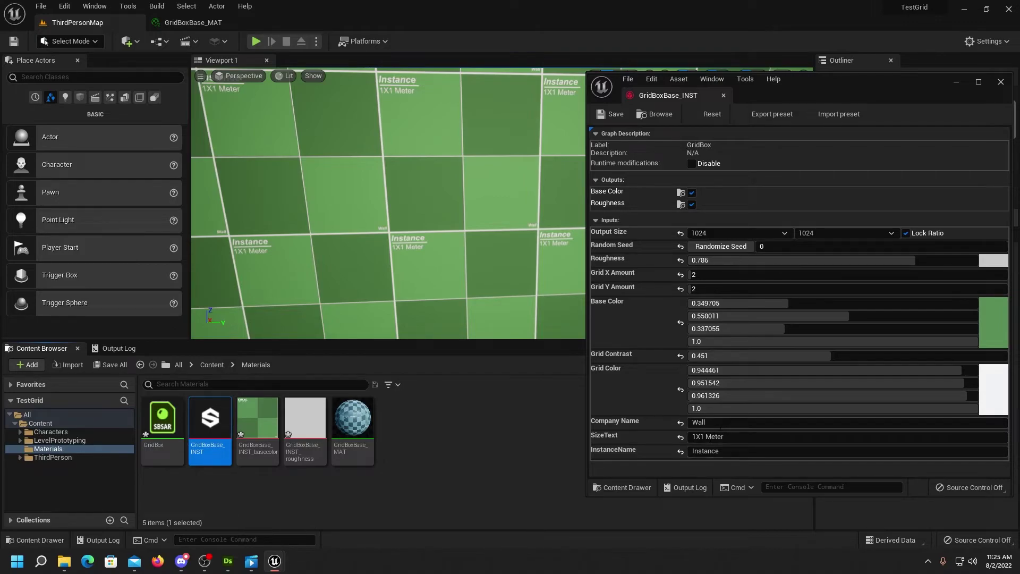
- Check the label up close on the wall and restore the Company Name text to Late Bloomer Games
scroll(534, 242, "up", 6)
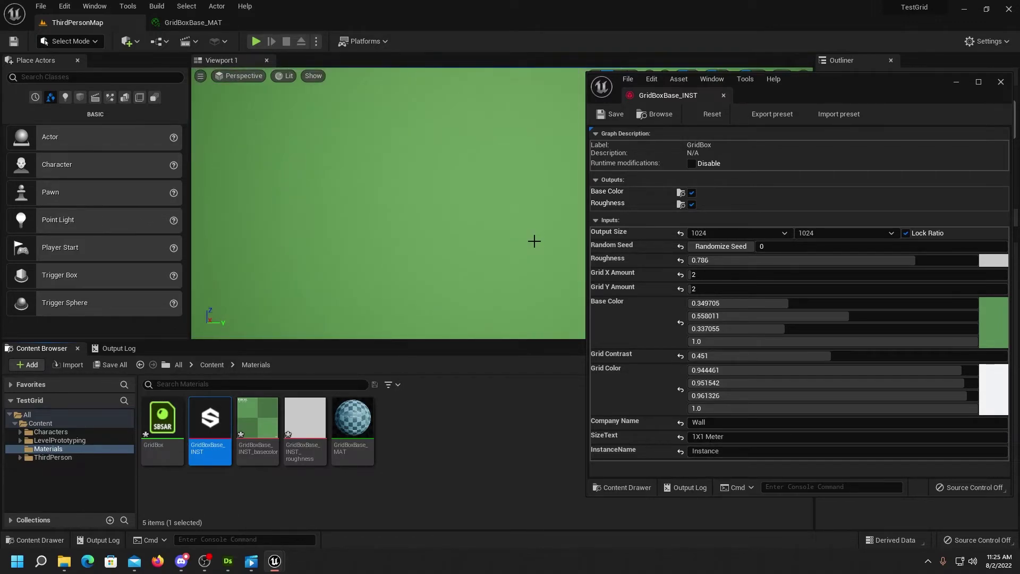
scroll(534, 242, "down", 4)
scroll(535, 246, "up", 1)
mouse_move(534, 281)
middle_mouse_down()
mouse_move(524, 286)
mouse_move(534, 281)
middle_mouse_up()
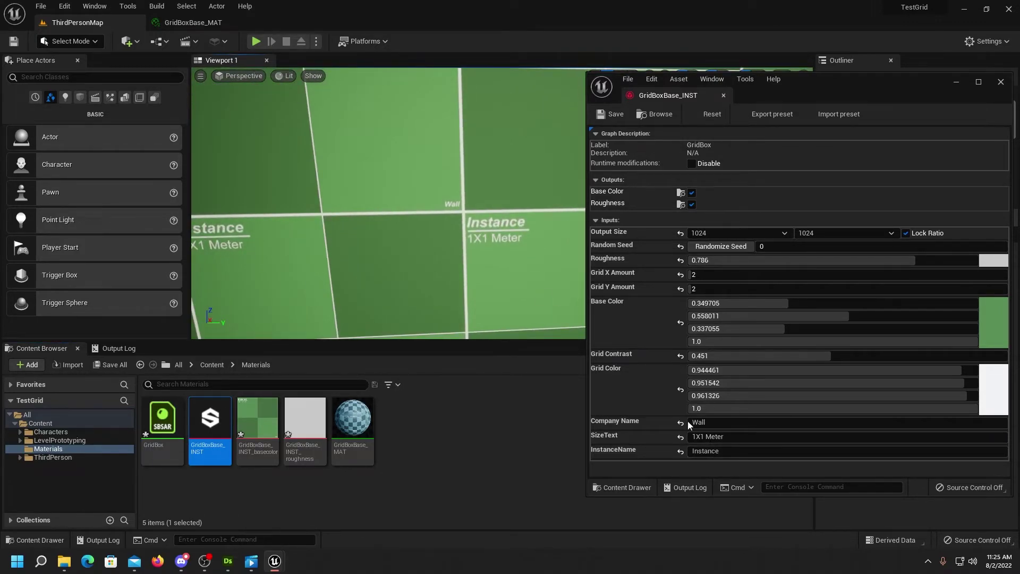
left_click(712, 423)
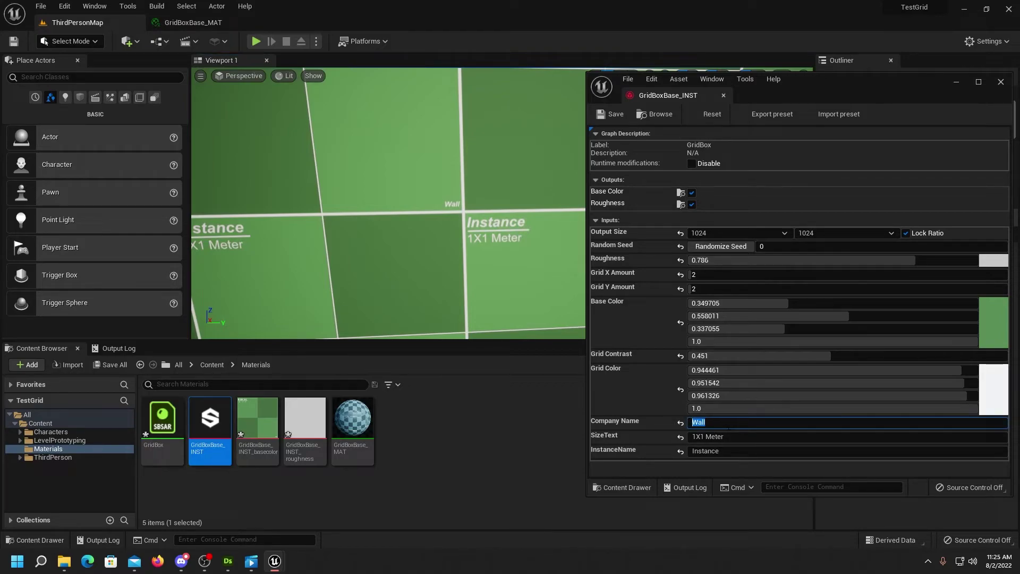
type("Late Bloomer Games")
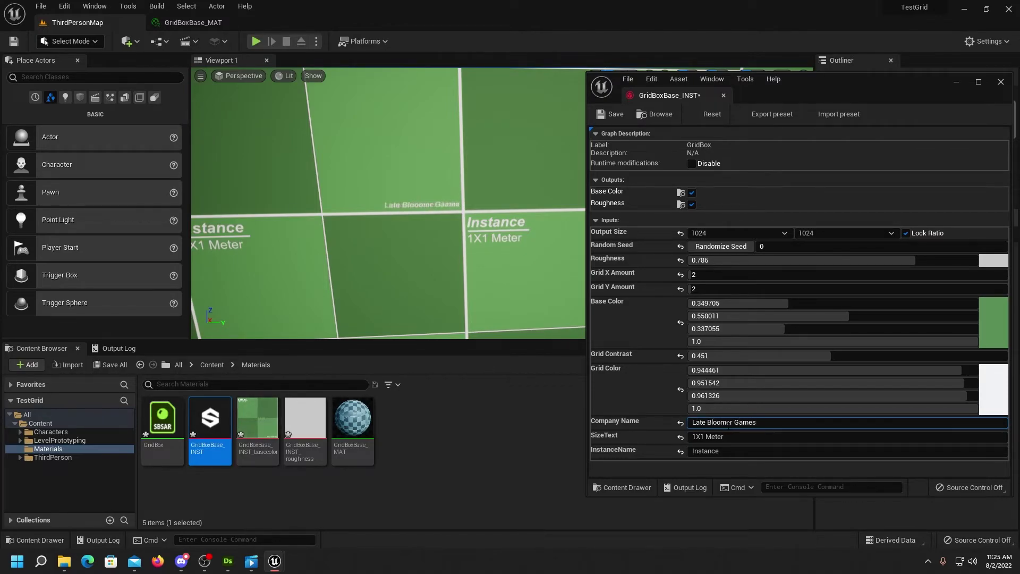
- Set the InstanceName text to Wall, then save and close GridBoxBase_INST
left_click(693, 450)
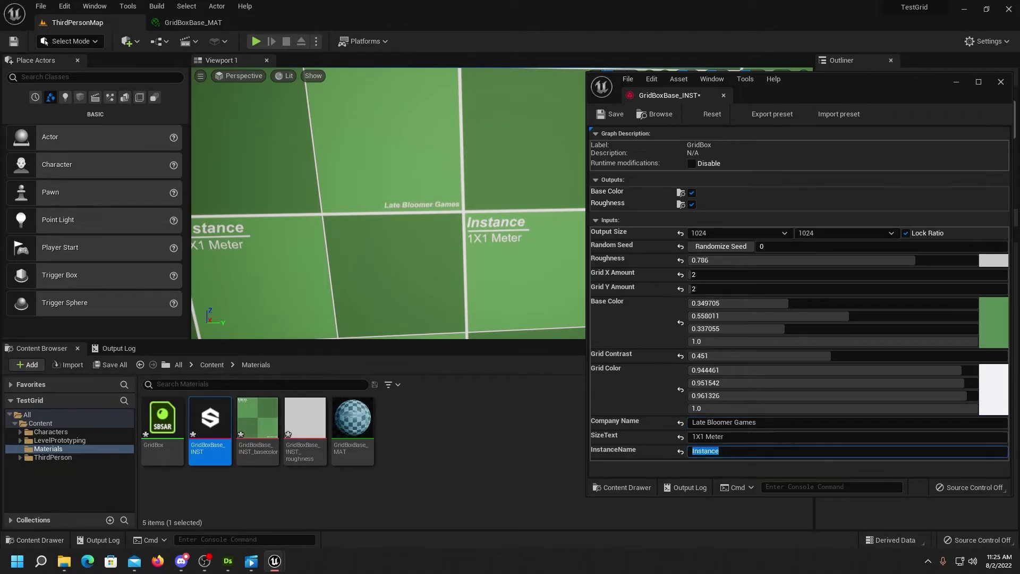
type("Wall")
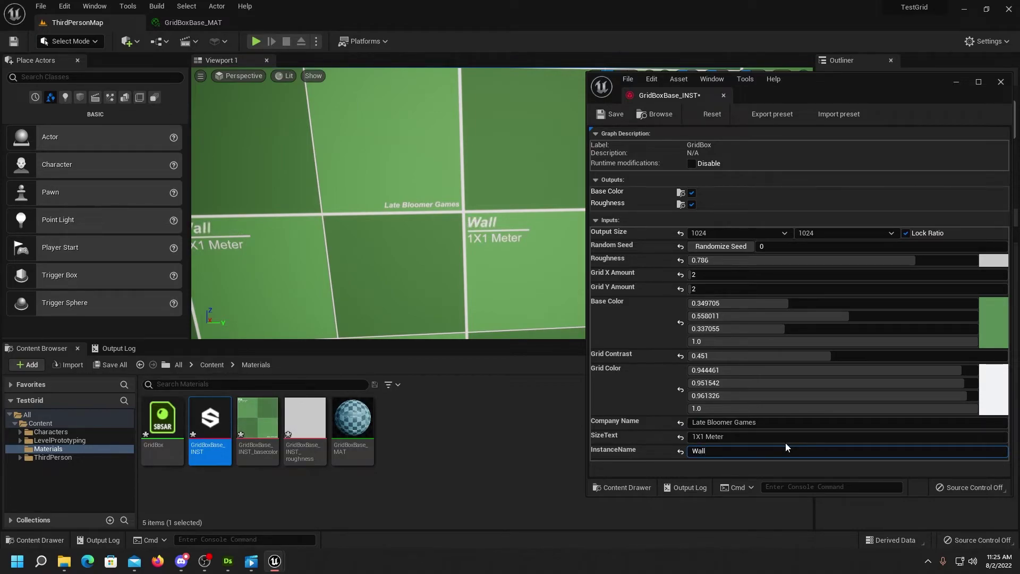
scroll(428, 219, "down", 3)
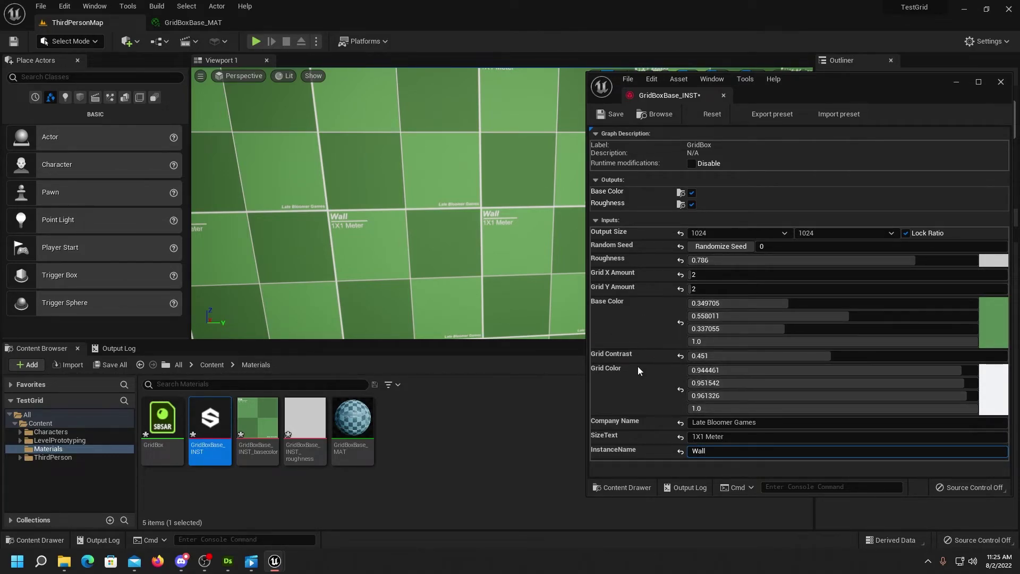
left_click(613, 116)
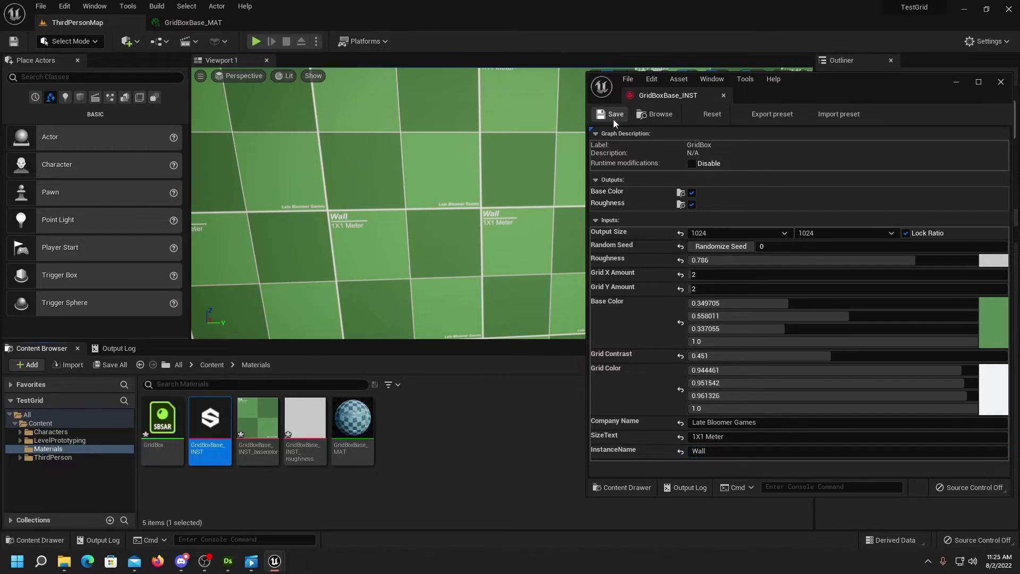
left_click(999, 84)
- View the level floor beside the ramp and start a new graph instance from the GridBox substance factory
scroll(512, 221, "down", 10)
right_click_drag(500, 256, 436, 248)
mouse_move(456, 246)
left_mouse_down()
mouse_move(425, 266)
mouse_move(484, 234)
mouse_move(449, 253)
left_mouse_up()
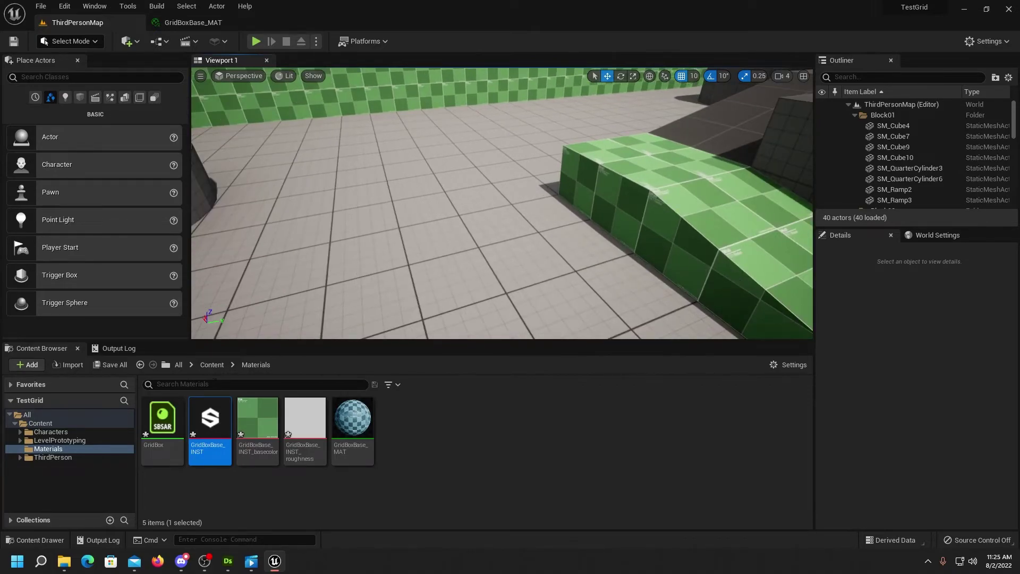
right_click(160, 425)
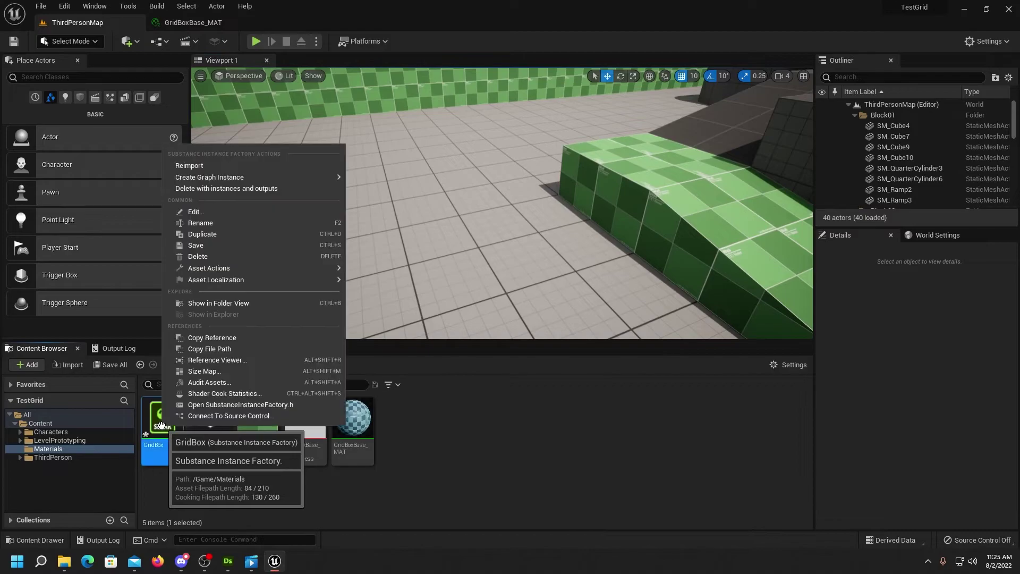
mouse_move(226, 181)
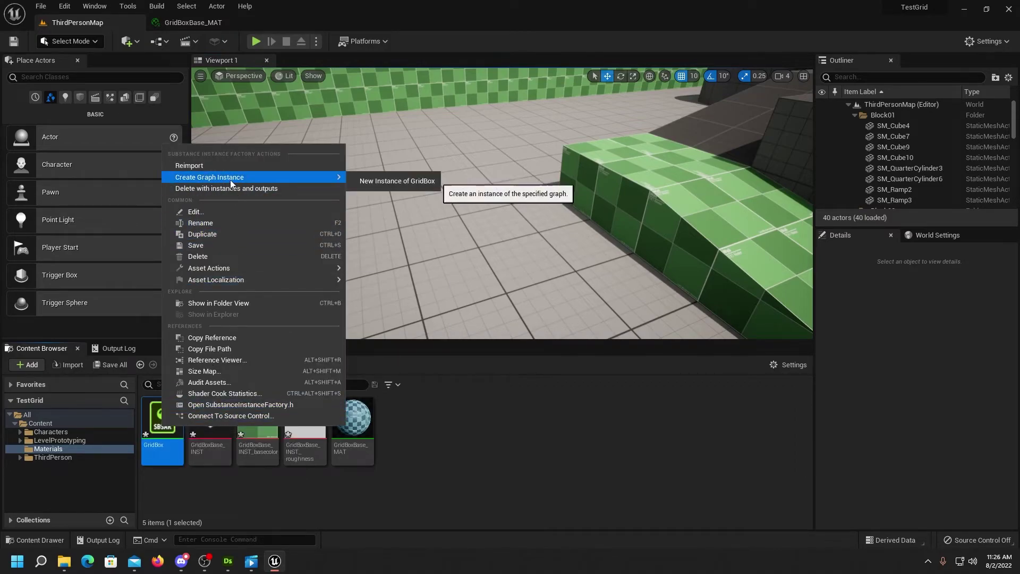
left_click(395, 183)
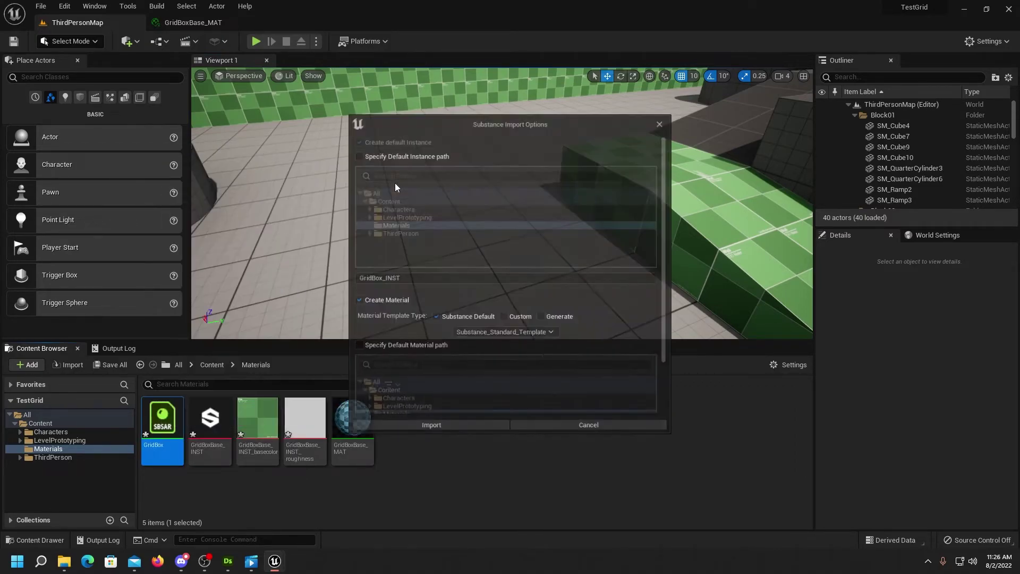
- Enlarge the import options and name the new instance GridBoxFloor_INST and its material GridBoxFloor_MAT
left_click_drag(489, 107, 490, 61)
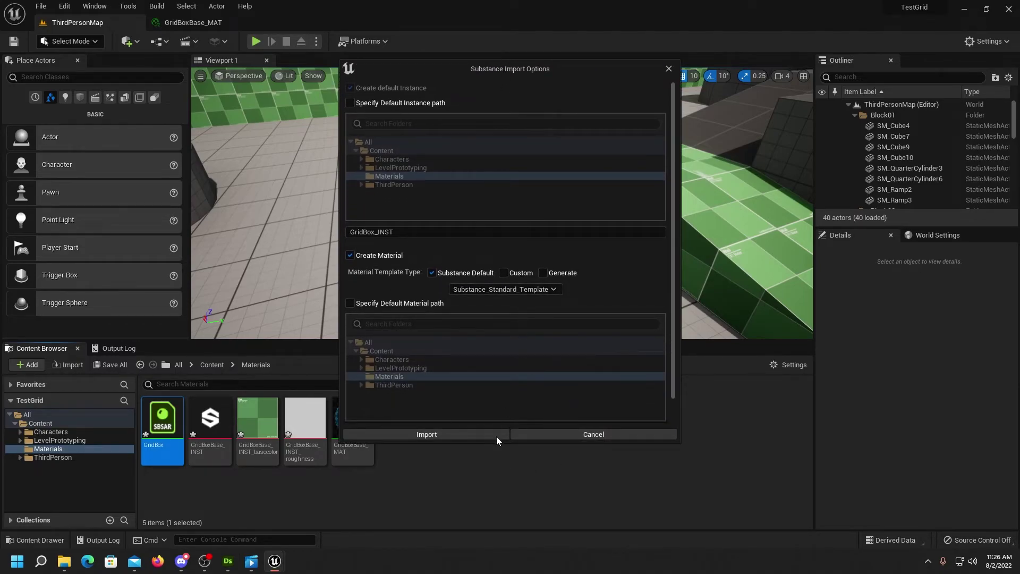
left_click_drag(512, 443, 514, 475)
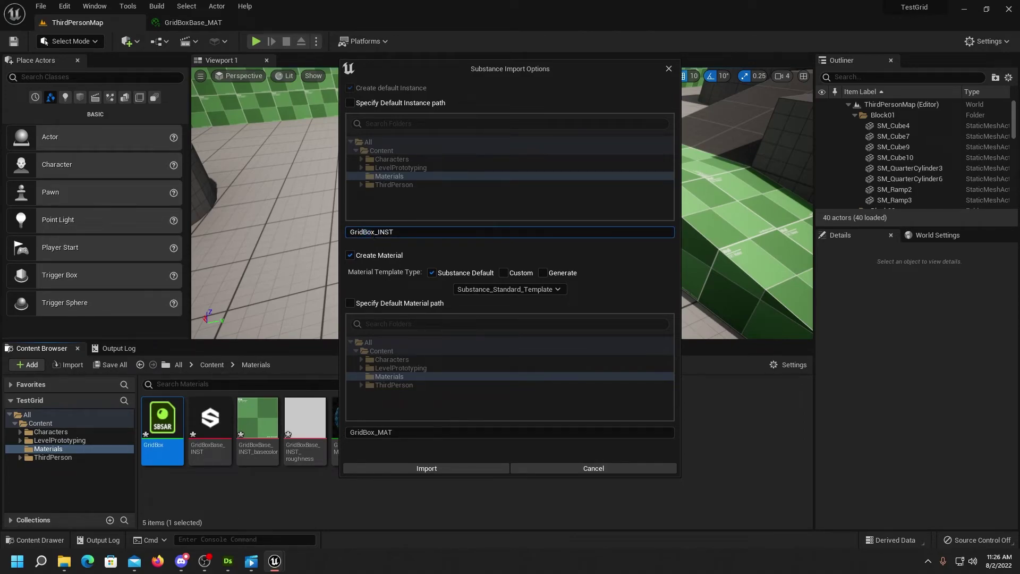
type("Floor")
left_click(378, 432)
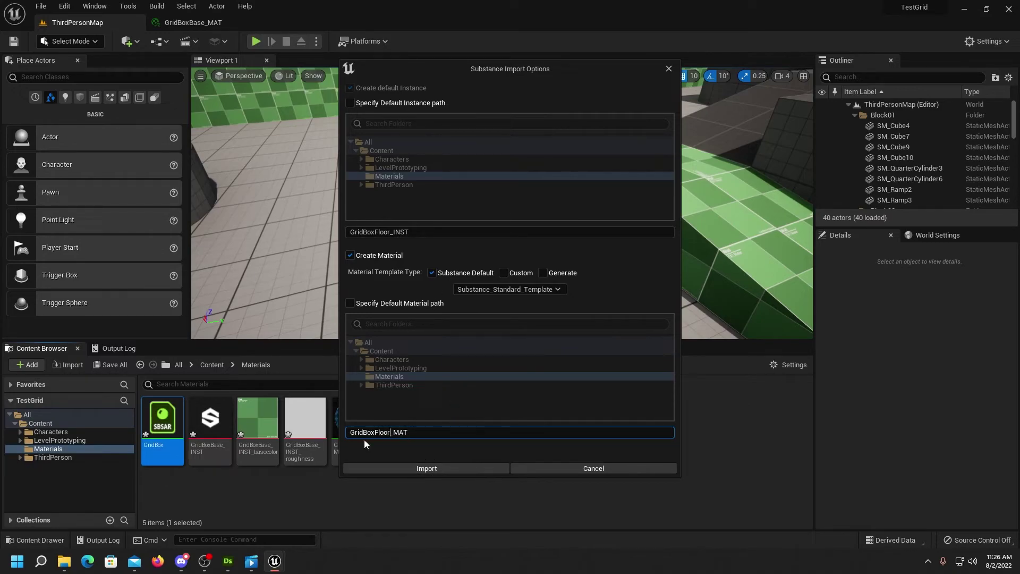
- Choose Substance_TriPlanar_Template as the material template for the floor material and import the new instance
left_click(502, 292)
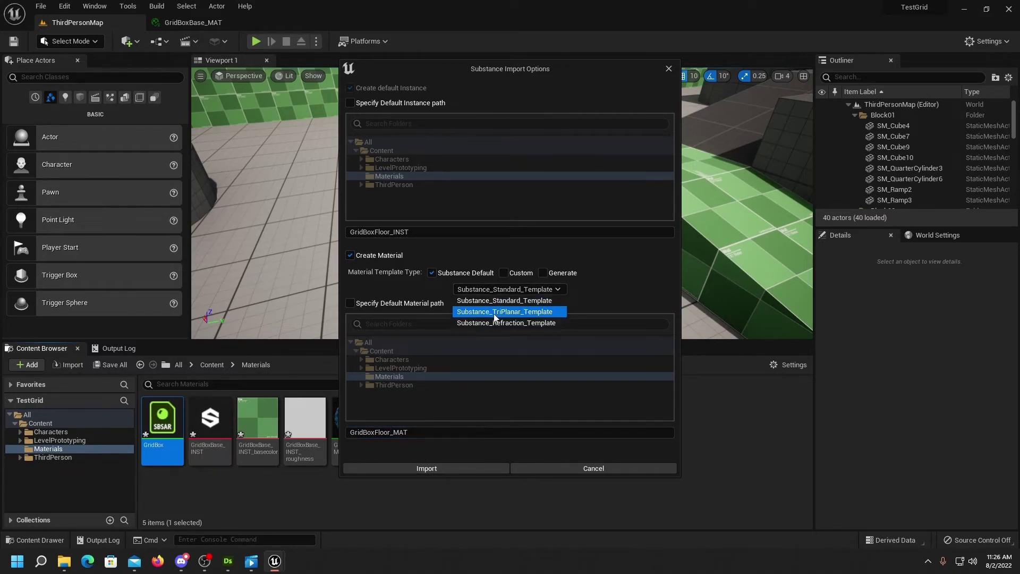
left_click(507, 311)
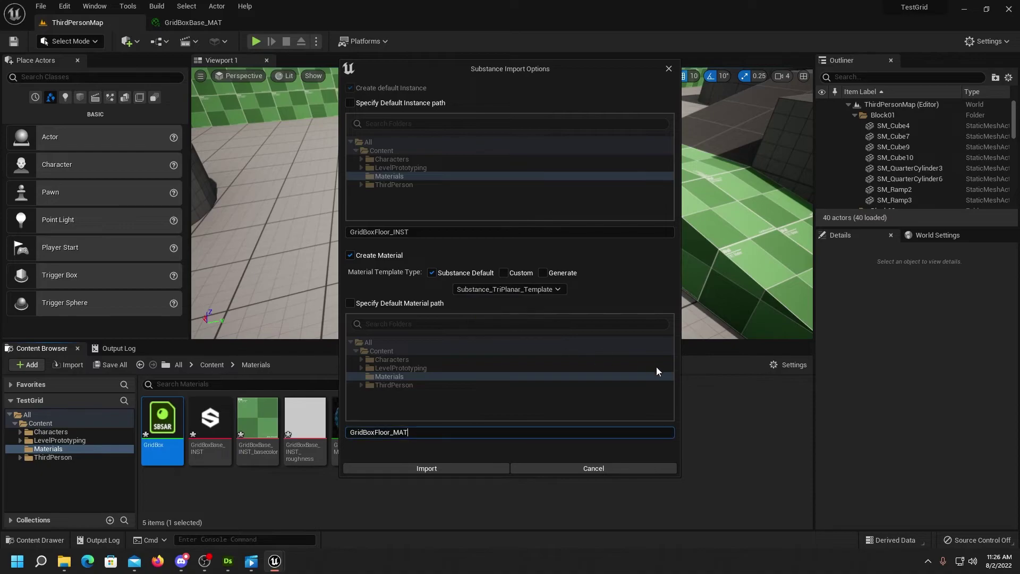
left_click(435, 467)
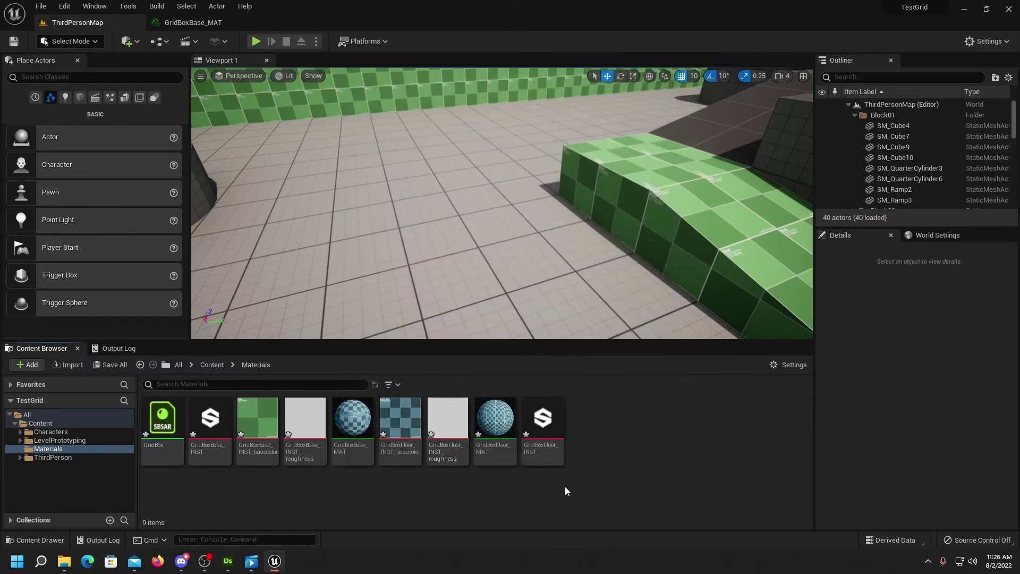
- Open the GridBoxFloor_MAT material, enable Use Physical Size under Scale, and save it
left_click(496, 420)
double_click(495, 420)
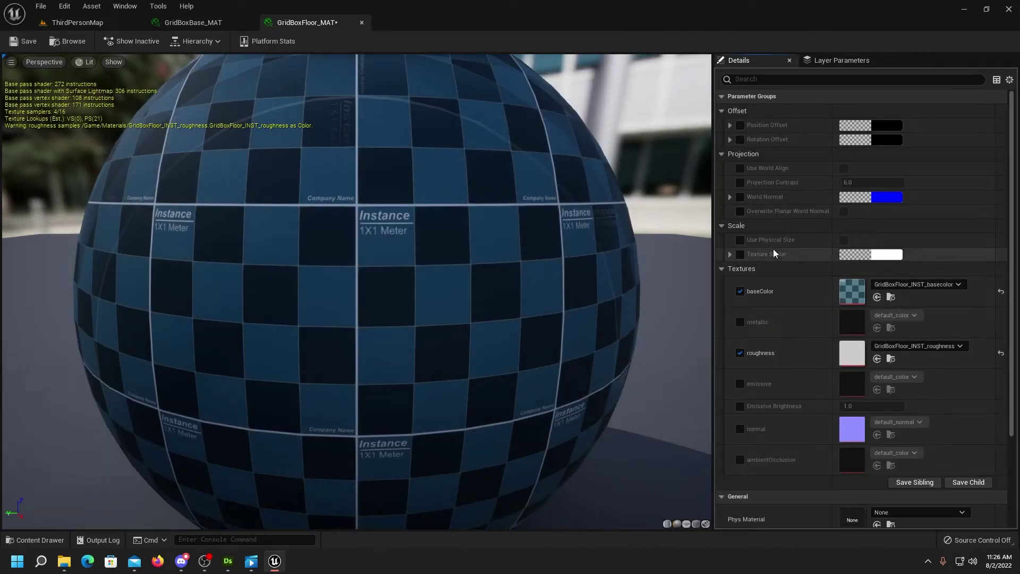
left_click(844, 240)
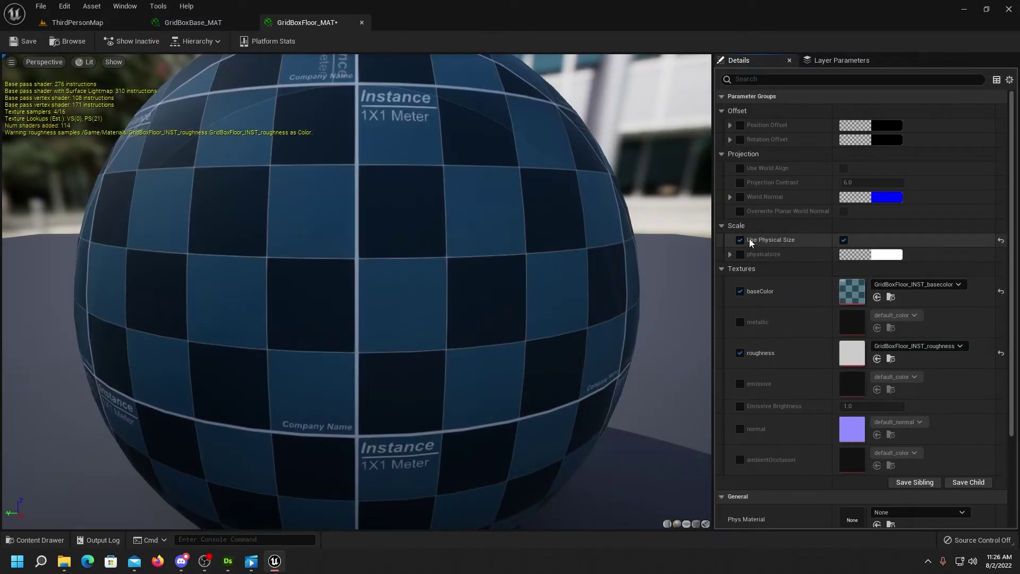
left_click(740, 240)
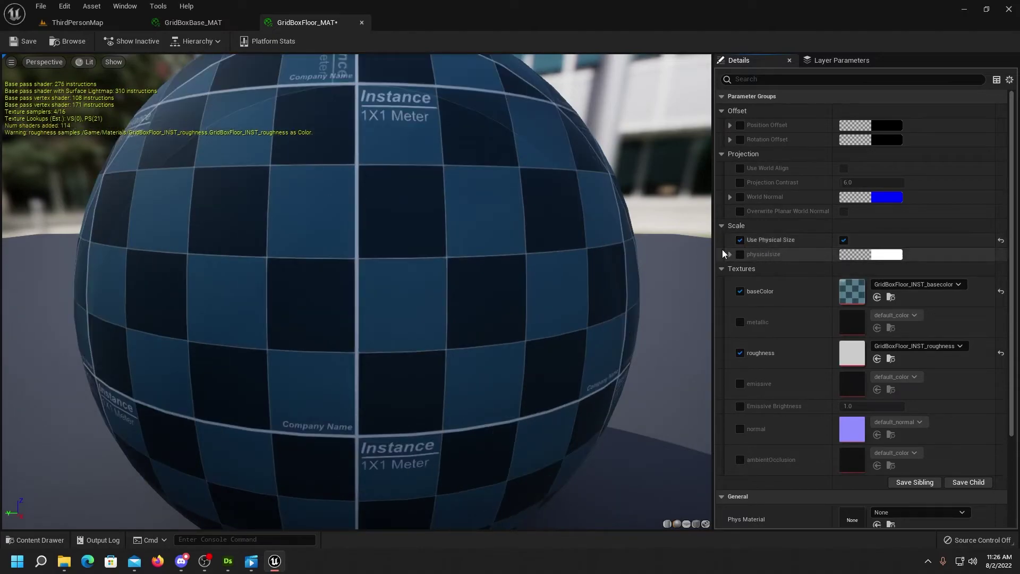
left_click(24, 41)
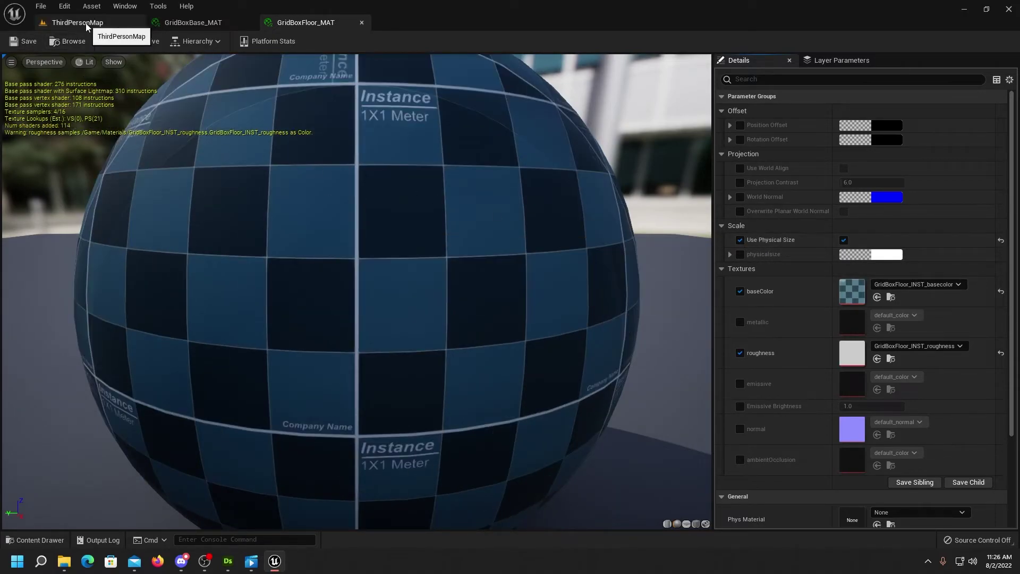
- Apply GridBoxFloor_MAT to the floor in ThirdPersonMap and look at its grid up close
left_click(87, 24)
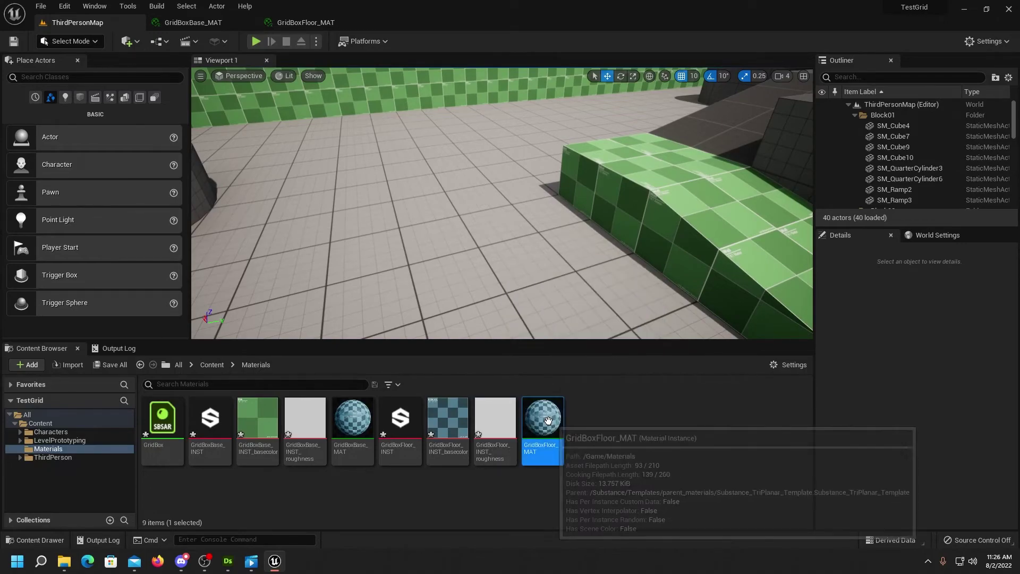
left_click_drag(543, 422, 414, 242)
scroll(479, 292, "up", 5)
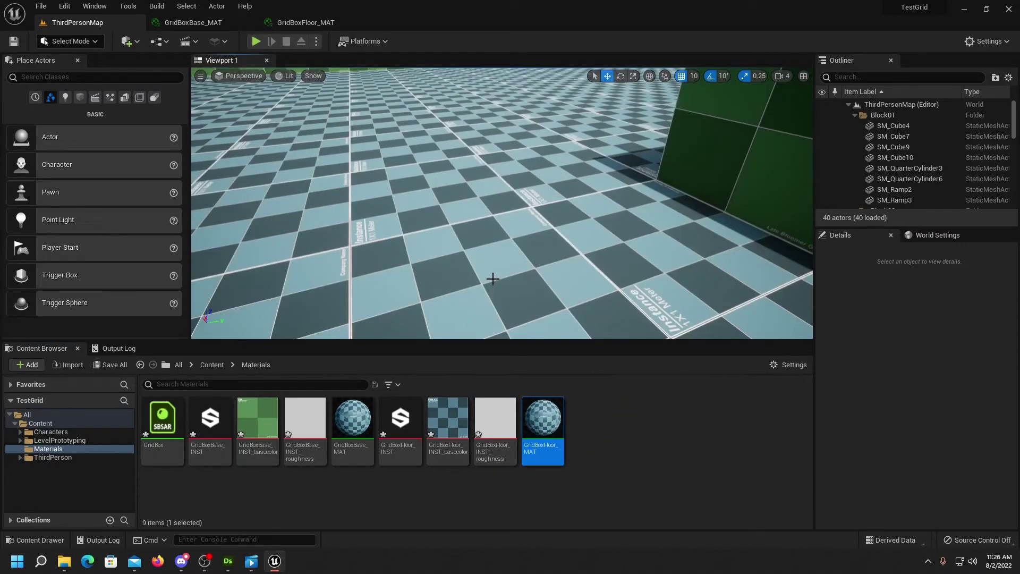
- Open GridBoxFloor_INST in a floating window beside the level view and enlarge it to show all inputs
left_click(398, 421)
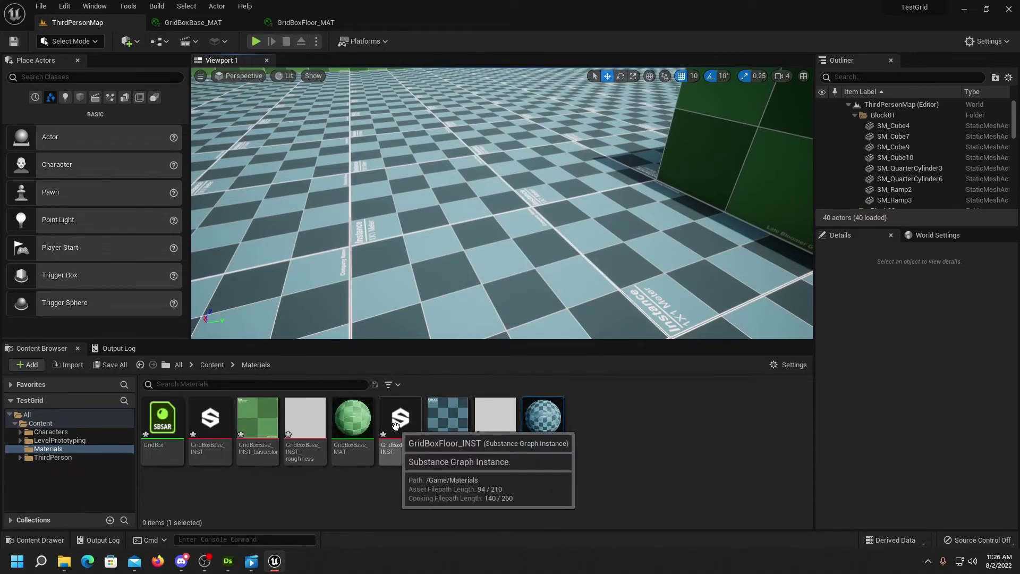
double_click(398, 422)
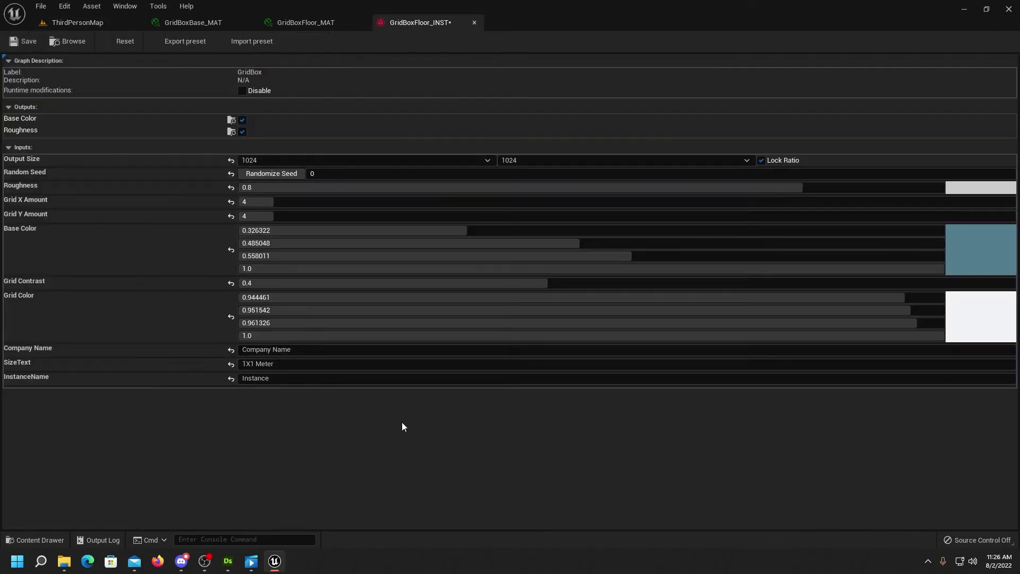
left_click_drag(420, 22, 646, 151)
left_click(74, 22)
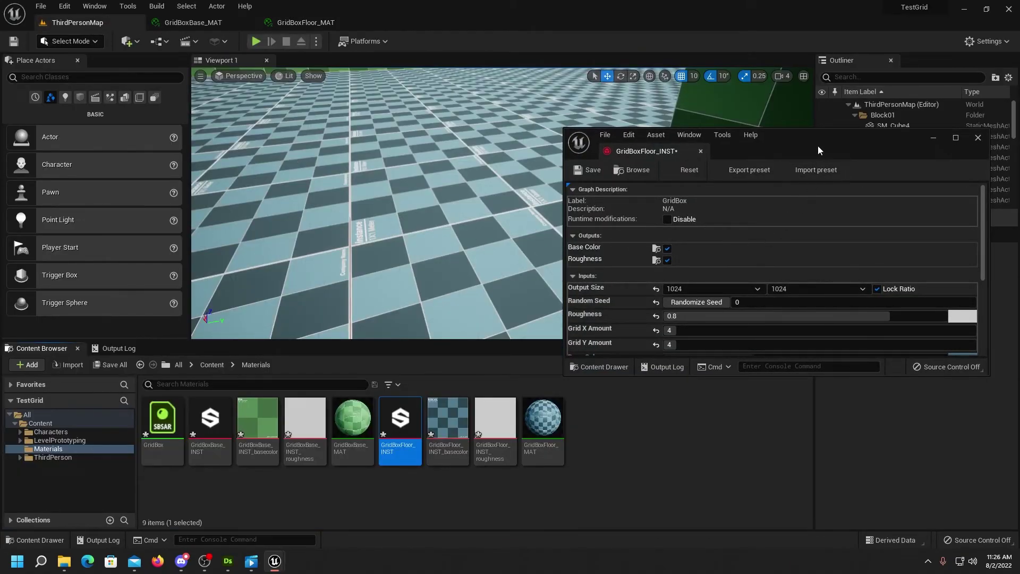
left_click_drag(817, 146, 826, 98)
left_click_drag(757, 327, 757, 499)
- Change the floor instance's Base Color to a muted blue-grey of about R 0.458, G 0.499, B 0.558
left_click(983, 342)
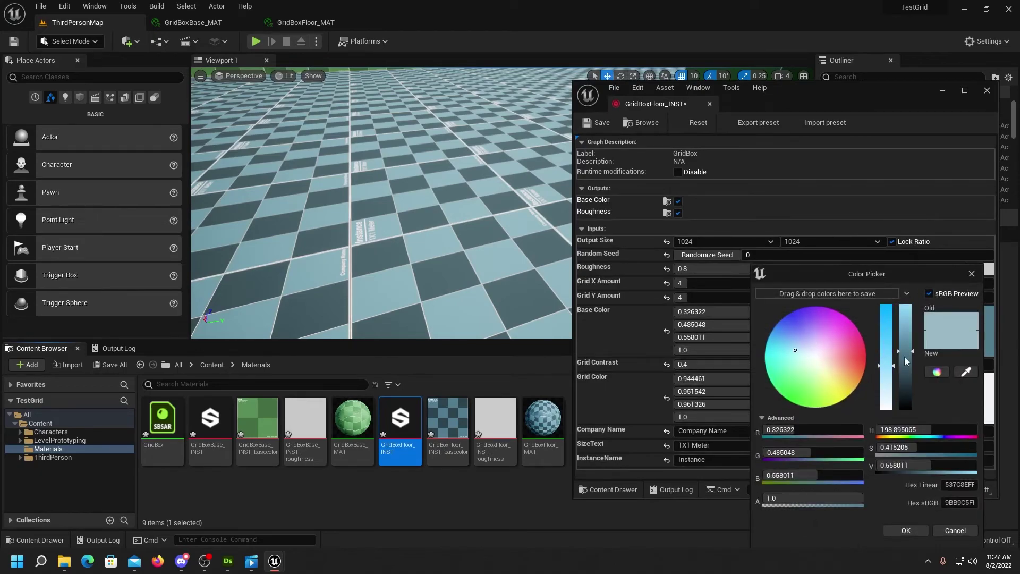
left_click_drag(788, 351, 808, 351)
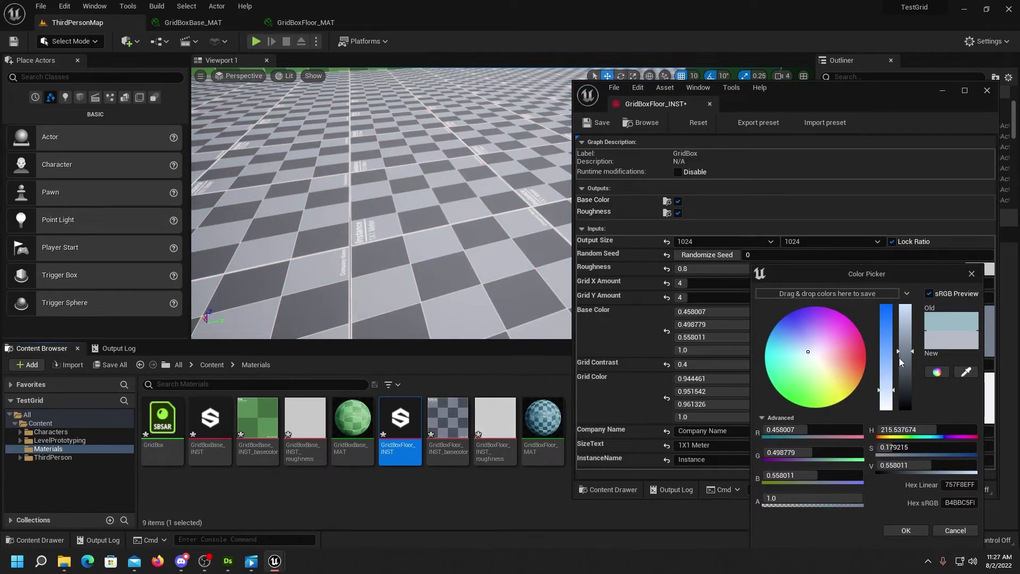
left_click(904, 532)
- Set InstanceName to Floor and Company Name to Late Bloomer Games, then save and close GridBoxFloor_INST
left_click(704, 460)
type("Floor")
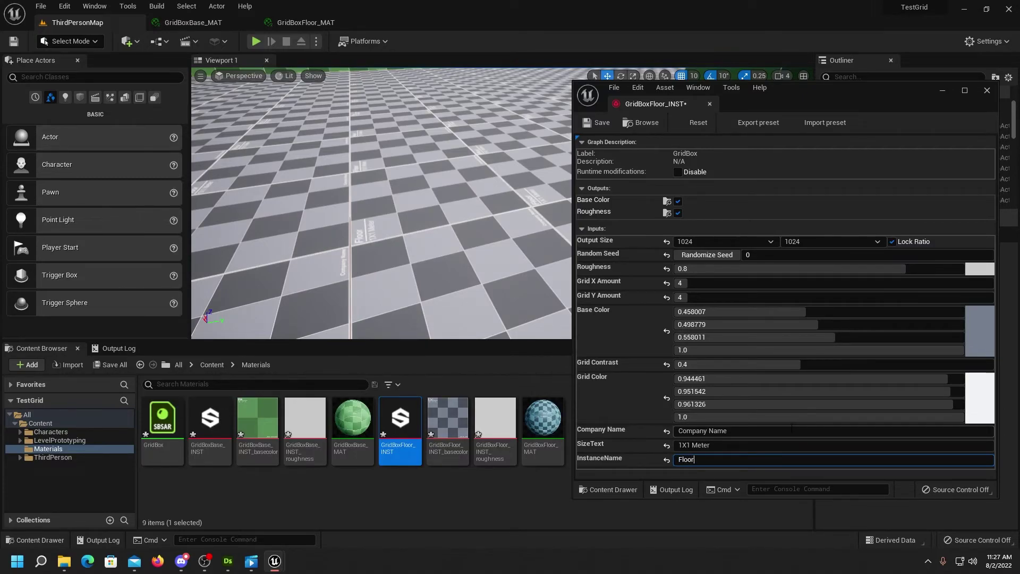
left_click(676, 431)
type("Late Bloom")
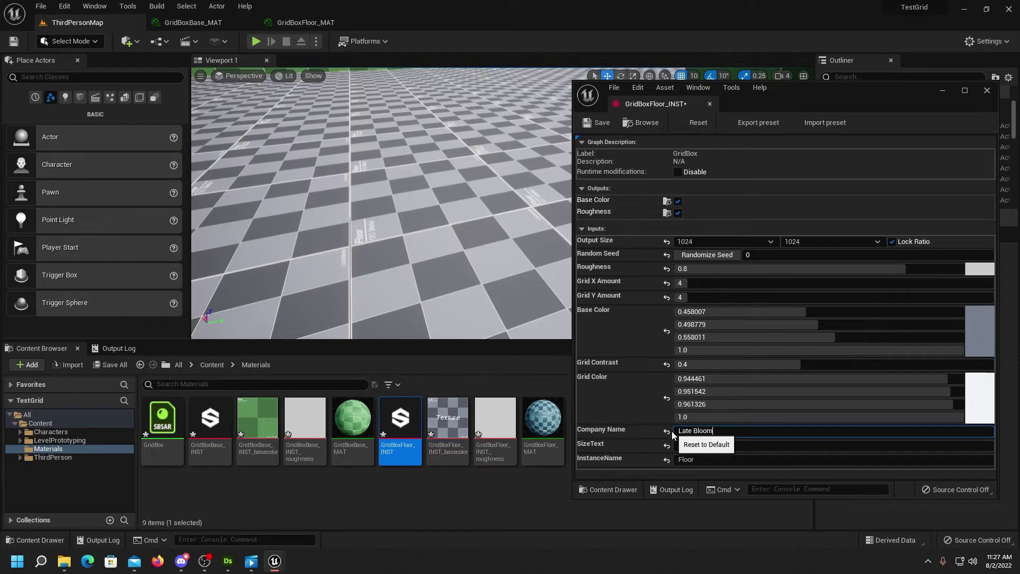
type("er Games")
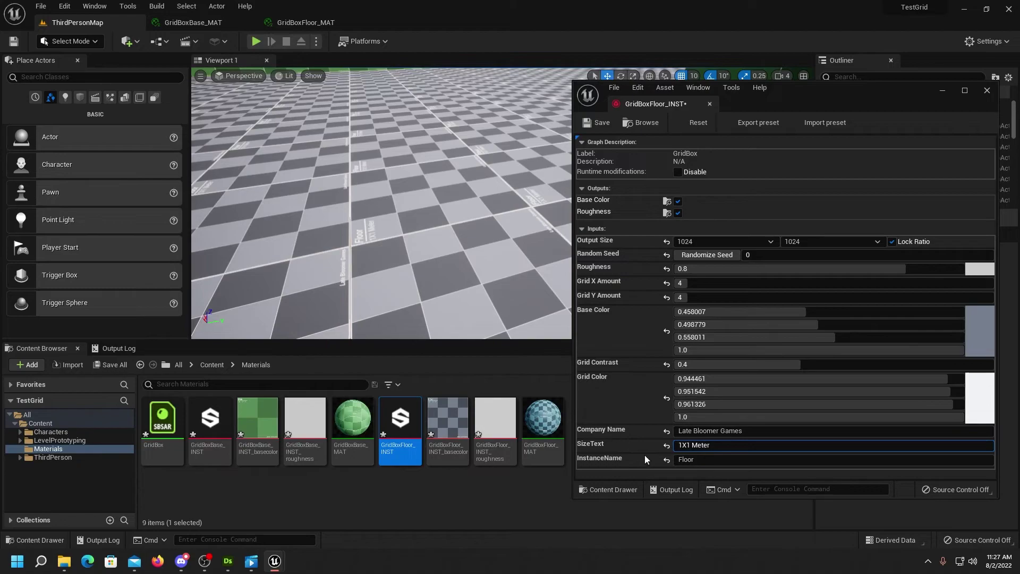
left_click(600, 128)
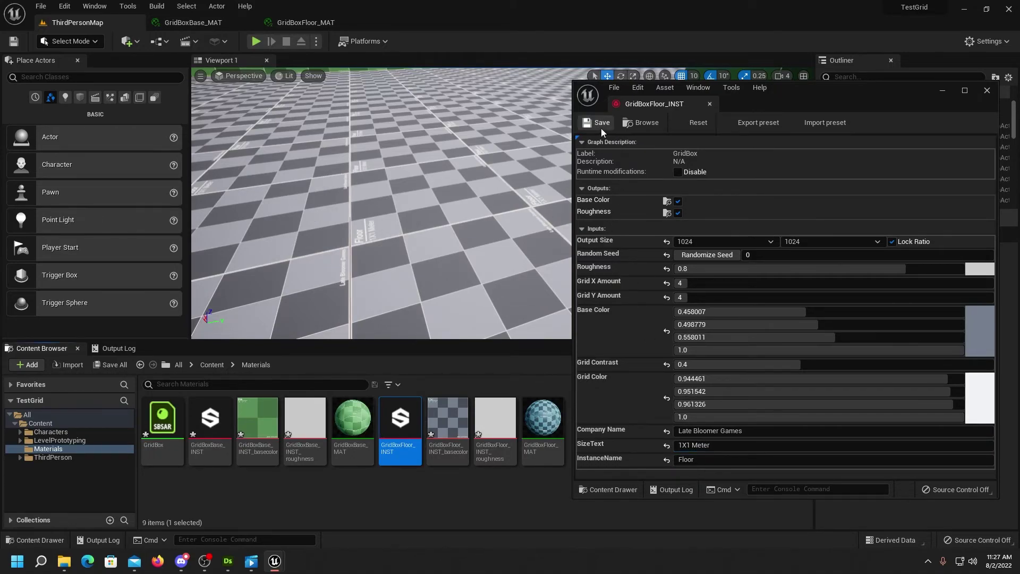
left_click(987, 90)
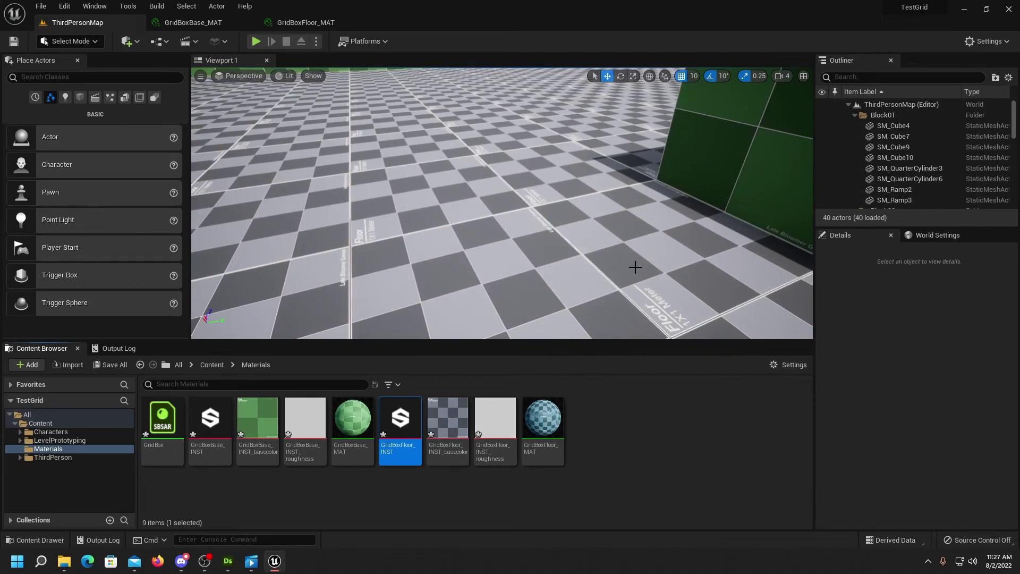
- Float the GridBoxFloor_MAT editor over the level with the floor labels in view, and enlarge its parameter area
scroll(606, 240, "up", 3)
scroll(599, 244, "up", 2)
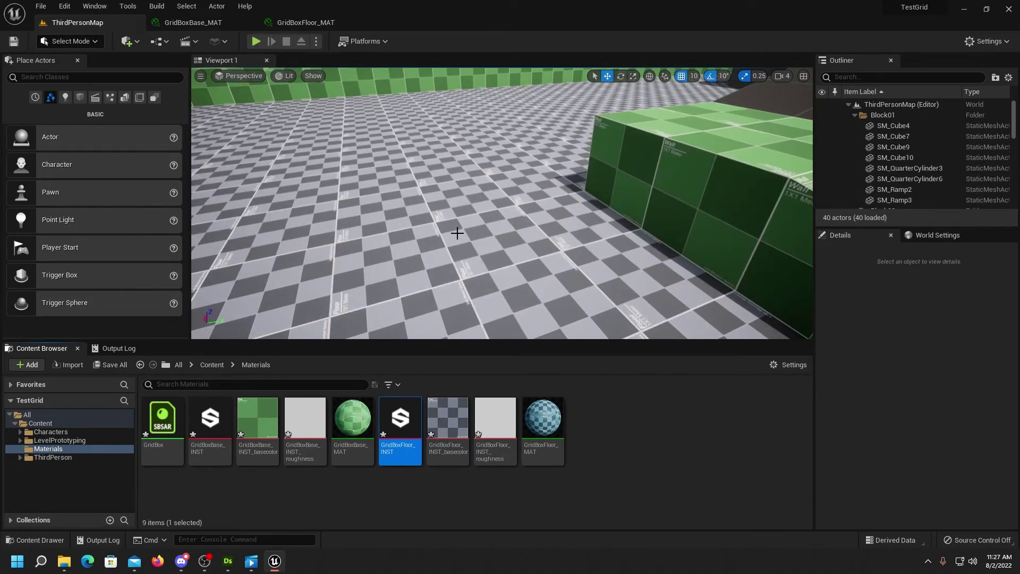
scroll(487, 233, "up", 3)
scroll(487, 233, "up", 1)
scroll(521, 252, "up", 1)
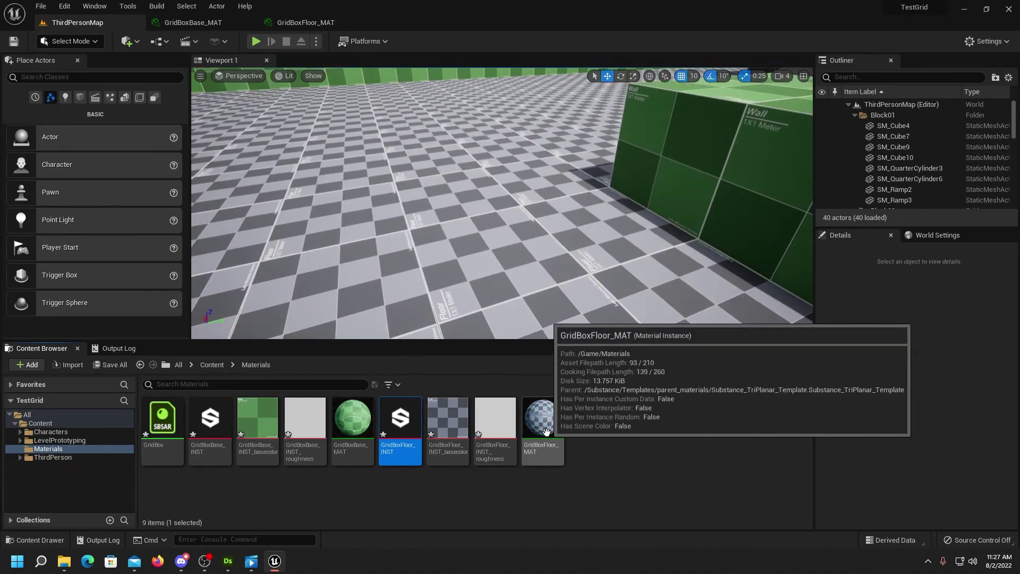
left_click(297, 24)
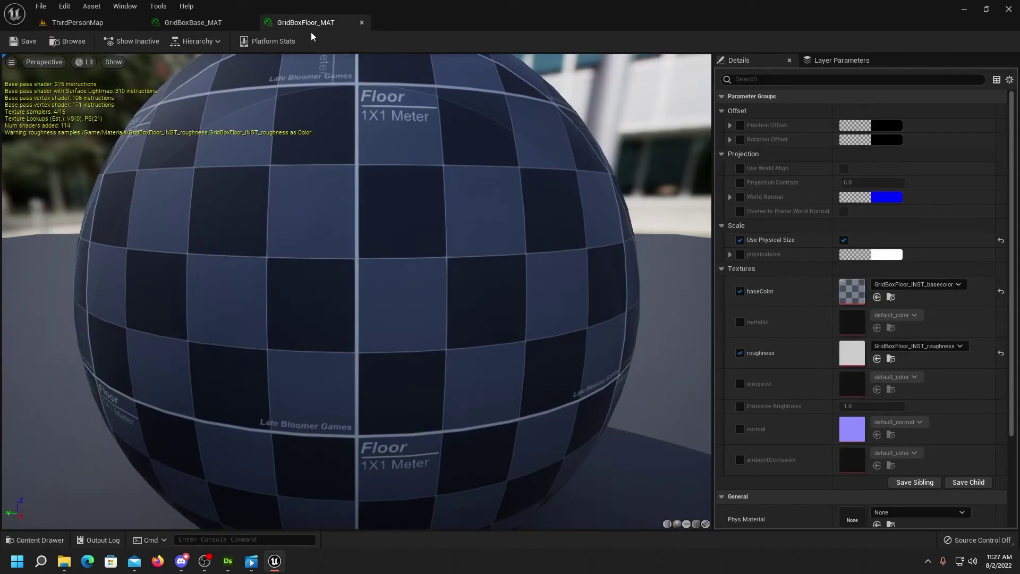
left_click_drag(297, 24, 509, 189)
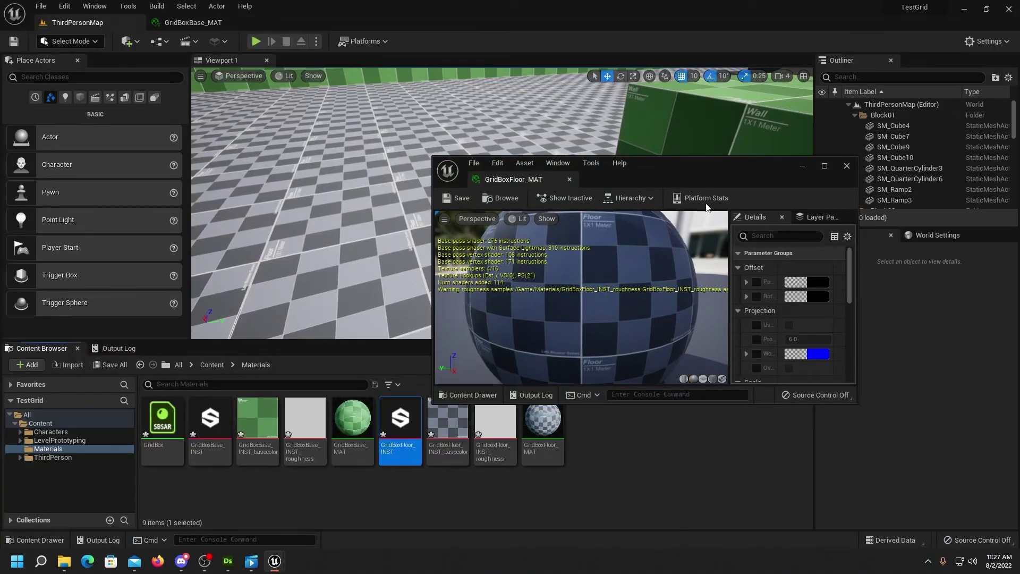
left_click_drag(693, 173, 768, 97)
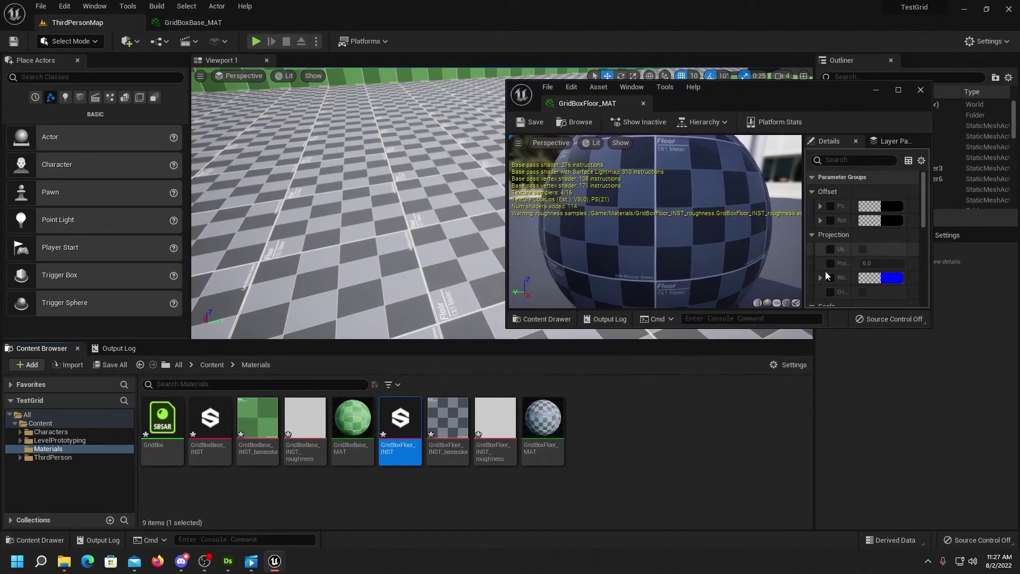
left_click_drag(848, 333, 846, 482)
left_click_drag(805, 299, 659, 304)
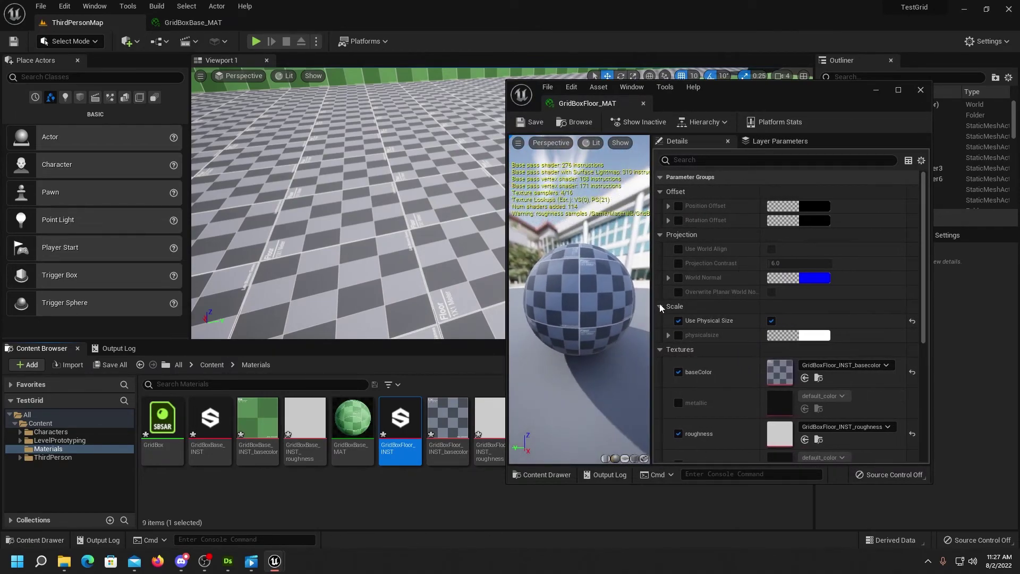
- Enable Rotation Offset on GridBoxFloor_MAT with Z set to -90, then save and close the material
left_click(667, 220)
left_click(668, 205)
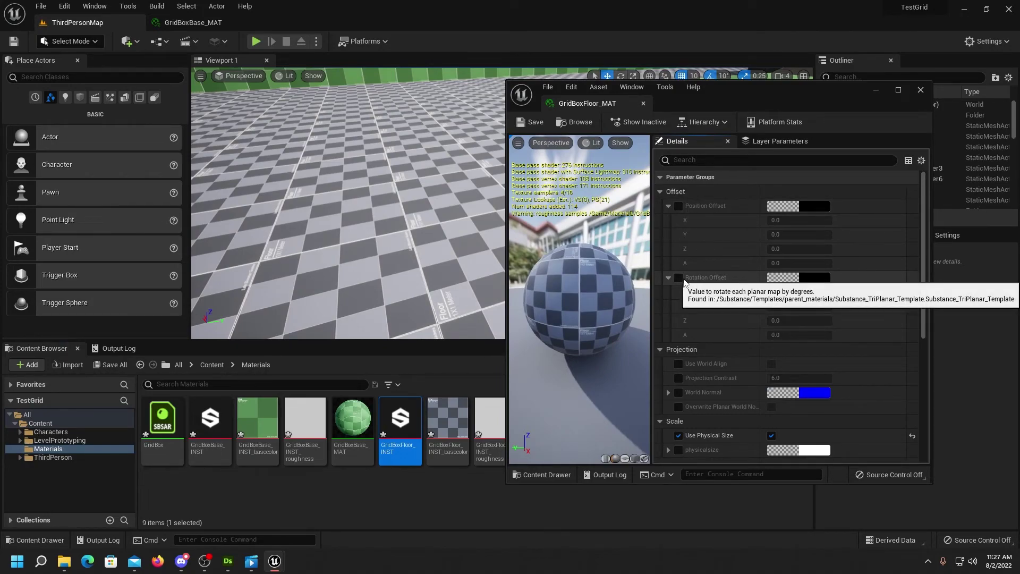
left_click(678, 278)
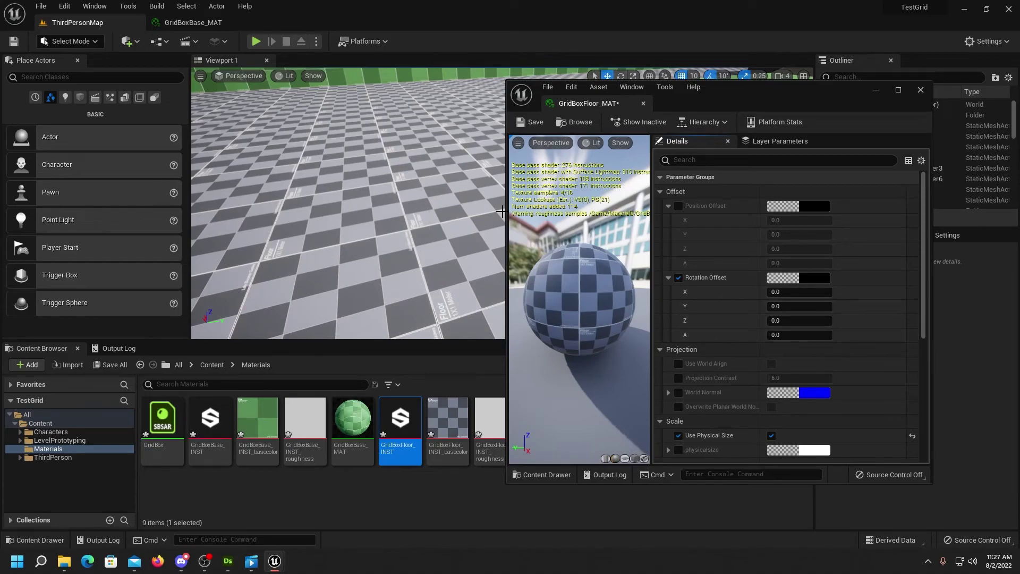
left_click(797, 320)
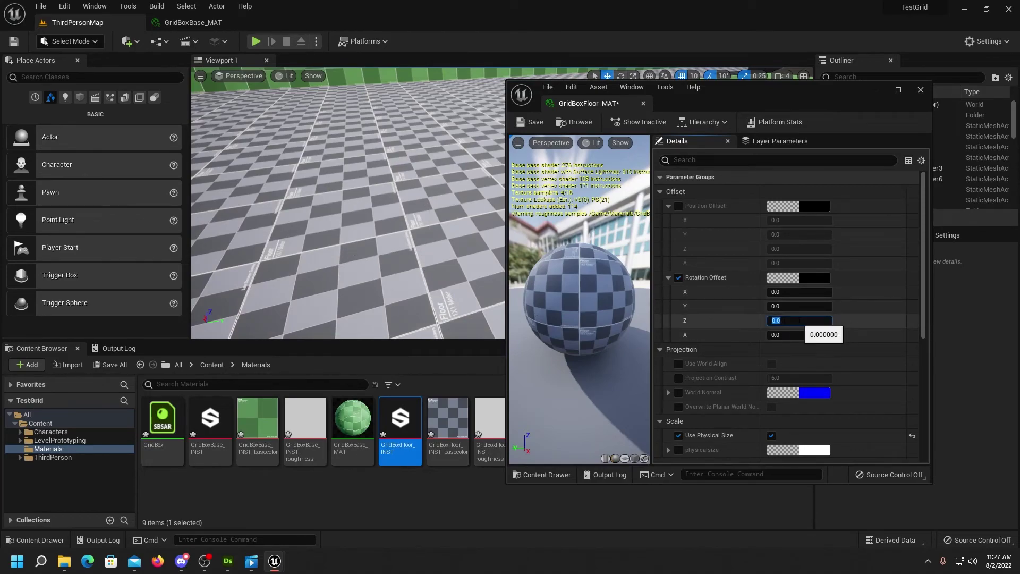
type("-90")
key("Return")
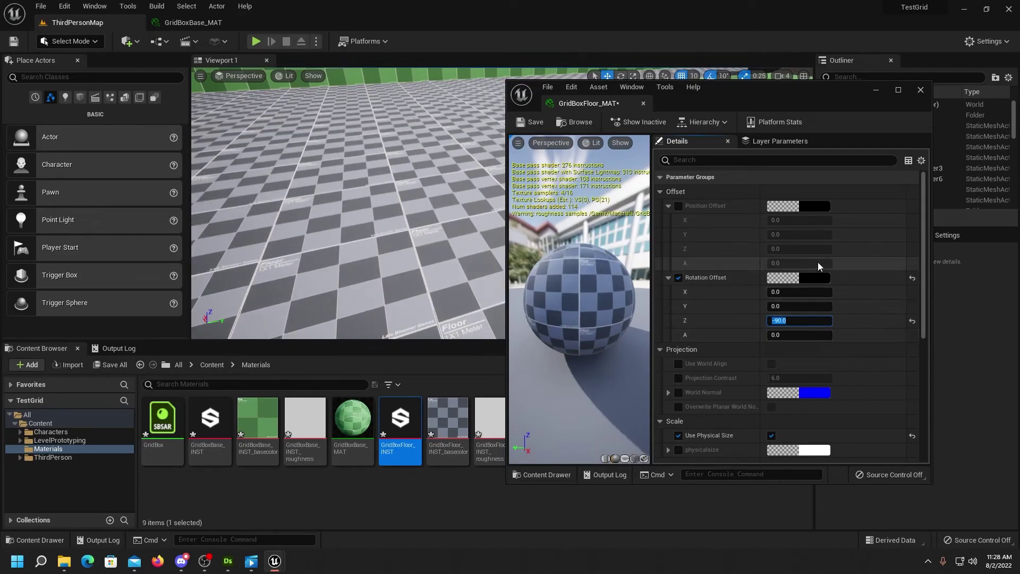
left_click(529, 122)
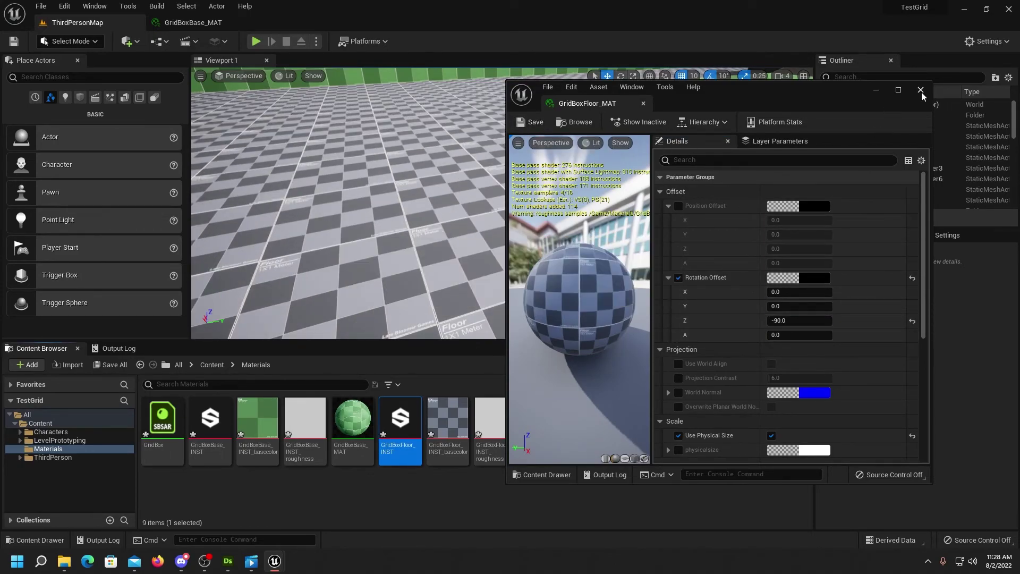
left_click(920, 89)
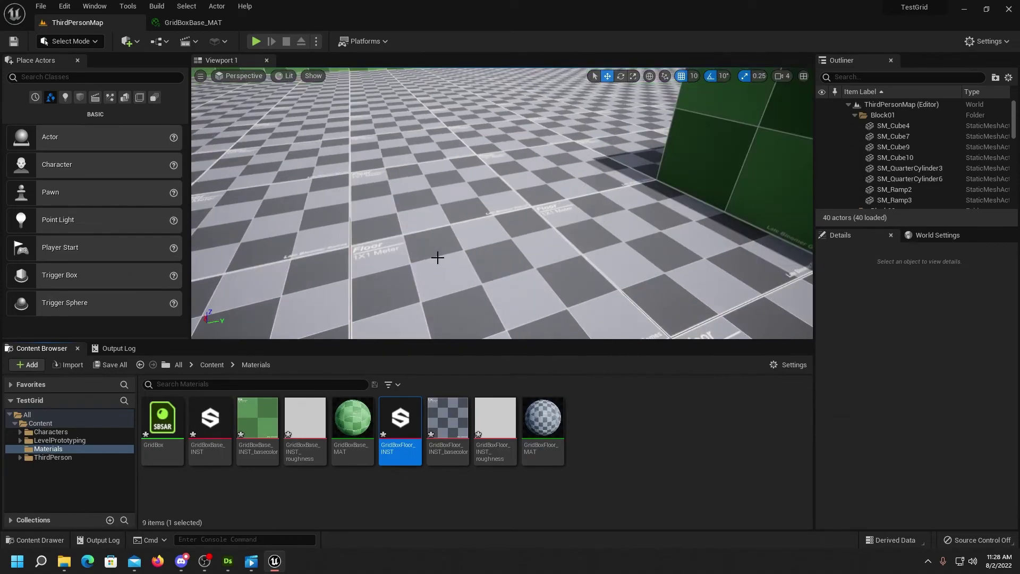
- Check the floor and wall grids around the ramp in the level, then reopen GridBoxFloor_MAT
right_click_drag(438, 257, 437, 261)
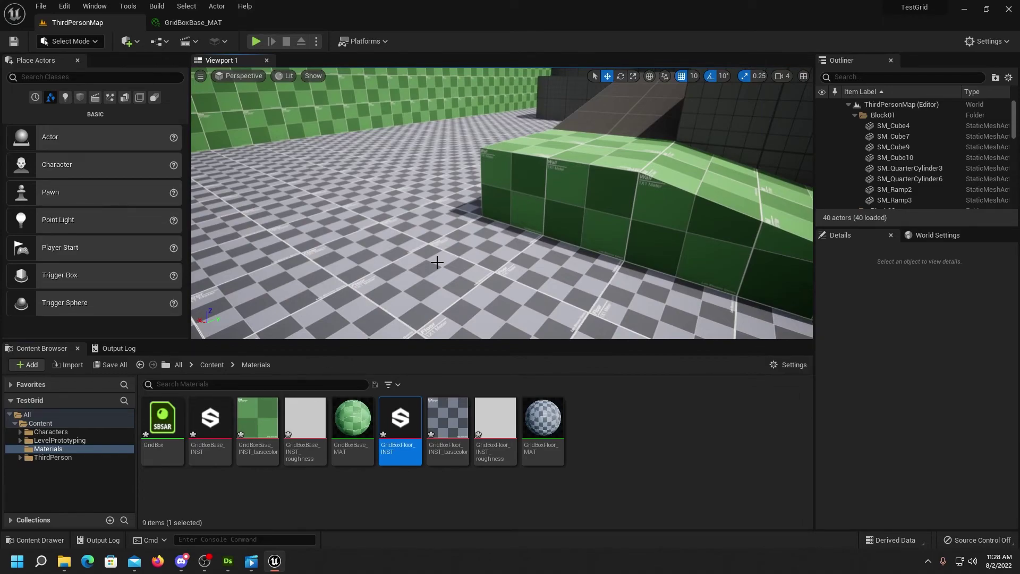
right_click_drag(474, 249, 439, 245)
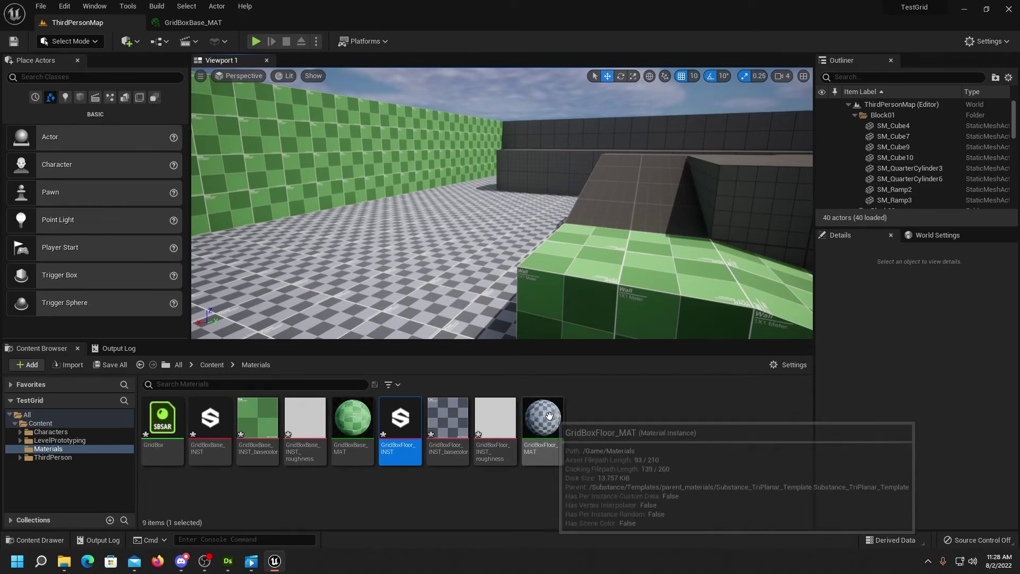
mouse_move(539, 419)
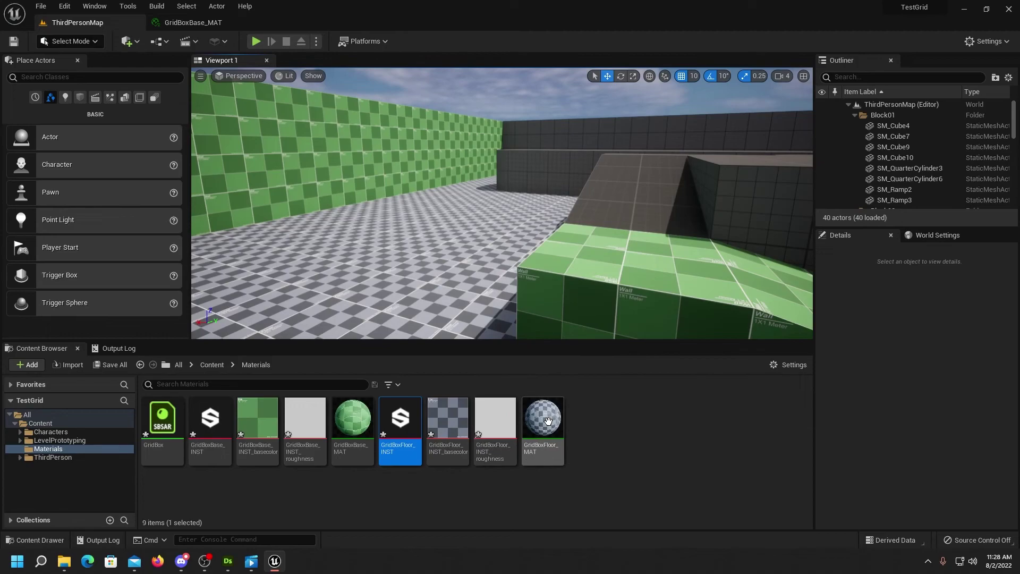
double_click(546, 422)
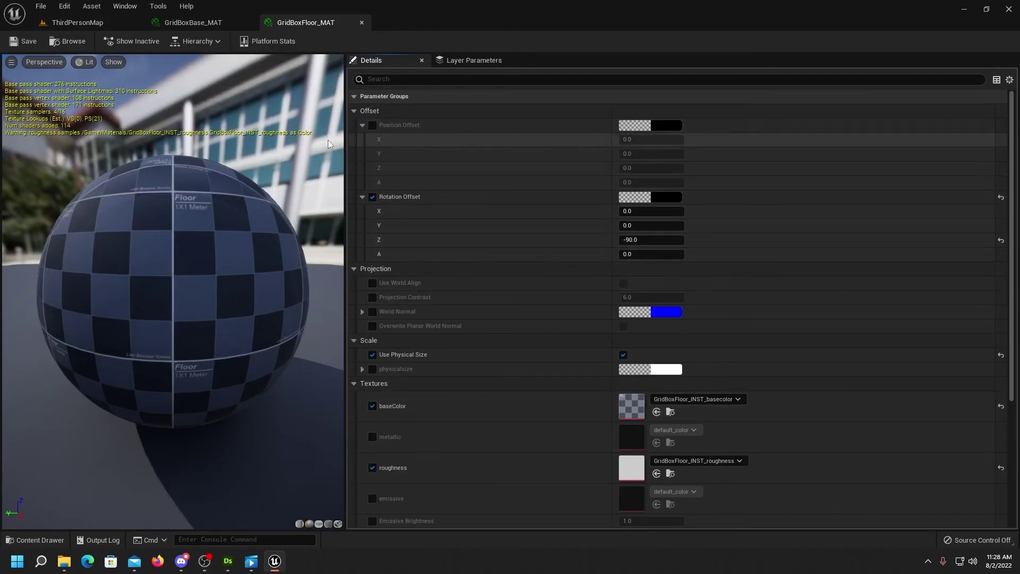
- Examine the texture assignments of GridBoxFloor_MAT and the assets available for its roughness texture, leaving the assignment as it is
scroll(522, 263, "down", 2)
scroll(523, 262, "down", 7)
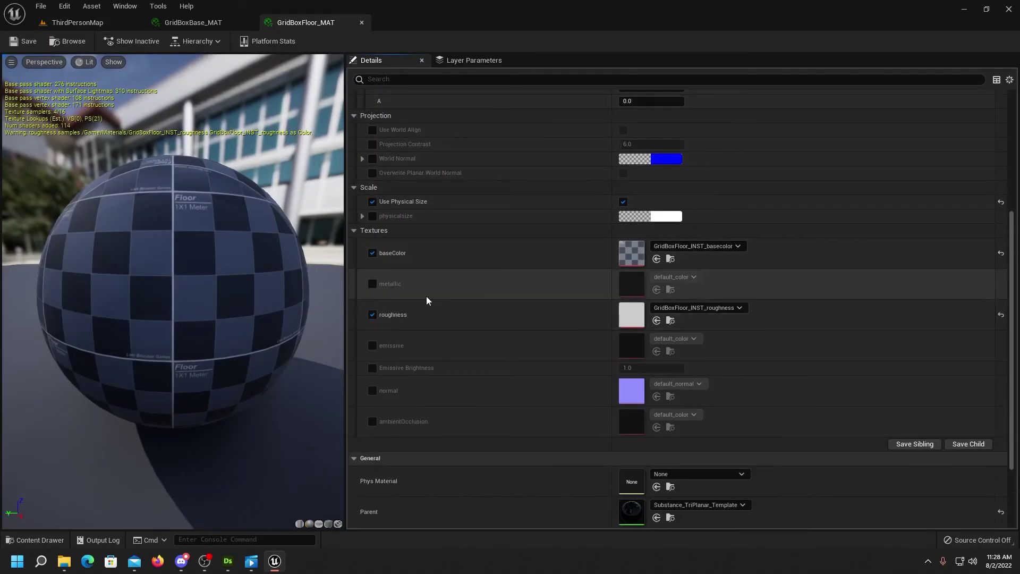
left_click(737, 308)
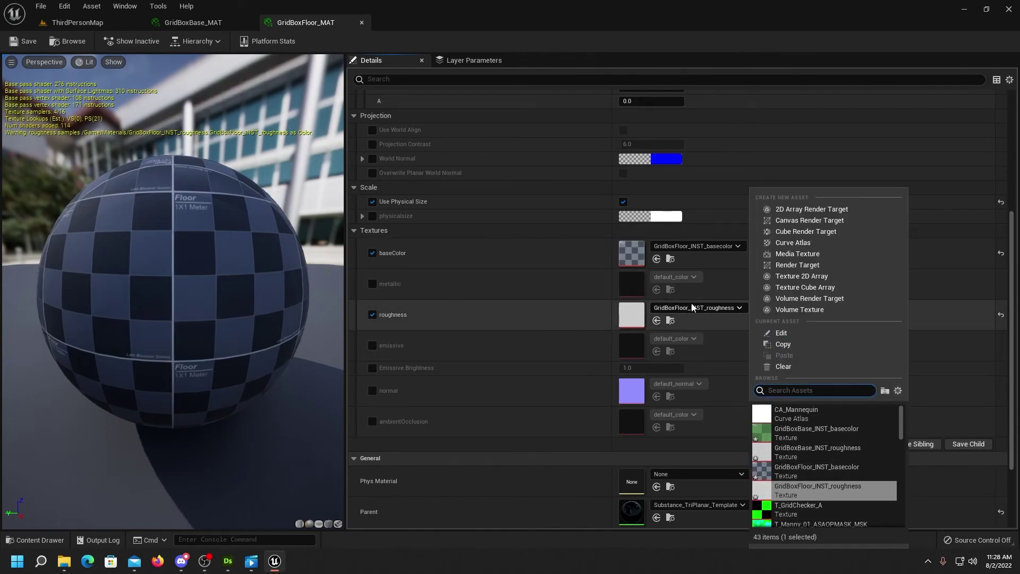
left_click(486, 232)
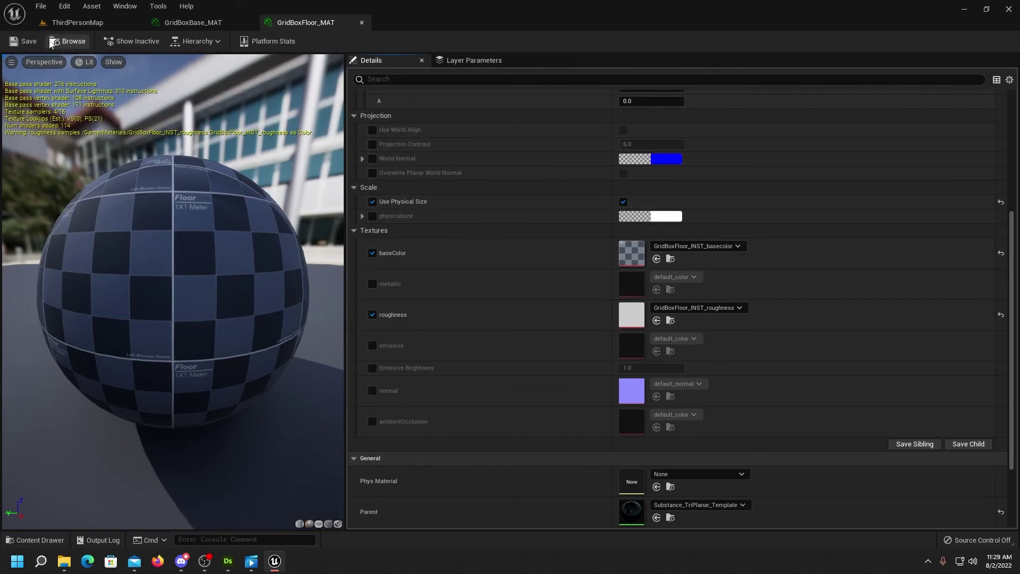
- Return to the ThirdPersonMap level and examine the floor grid together with the green wall beyond it
left_click(95, 23)
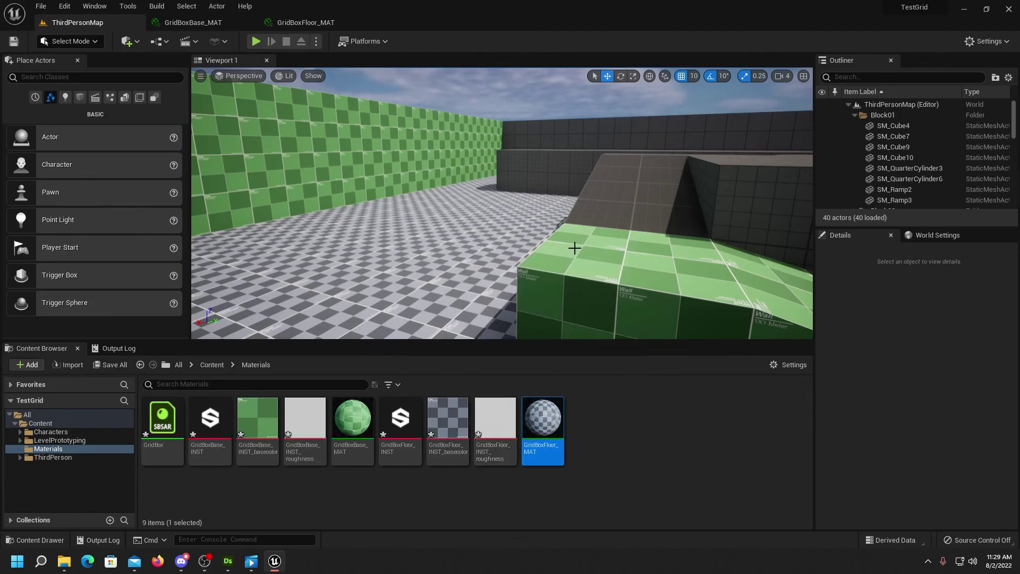
scroll(558, 255, "down", 5)
right_click_drag(523, 265, 610, 243)
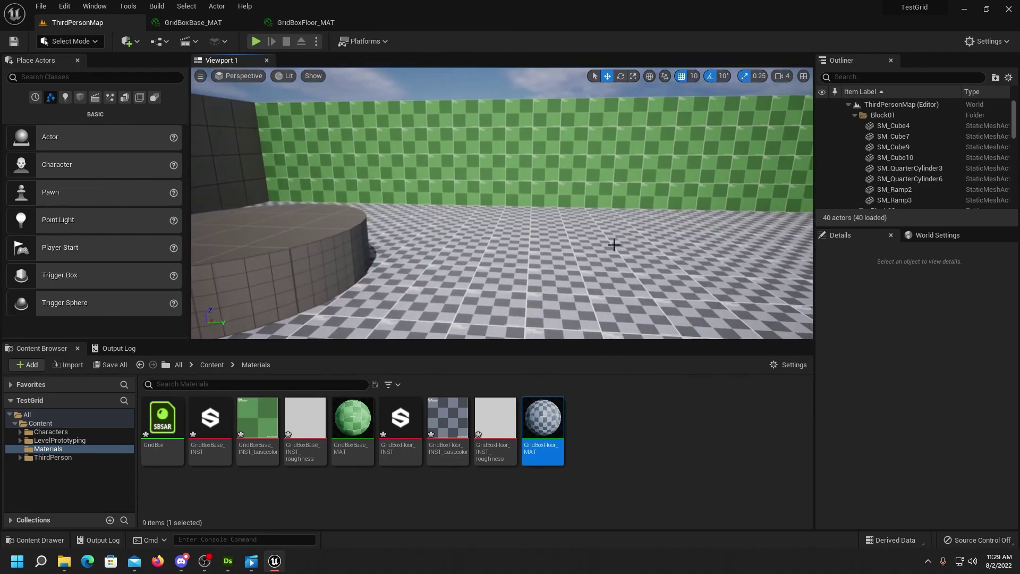
- Play the level, walk the character up to the green wall, and inspect the wall and floor grids full screen
left_click(255, 41)
left_click(249, 81)
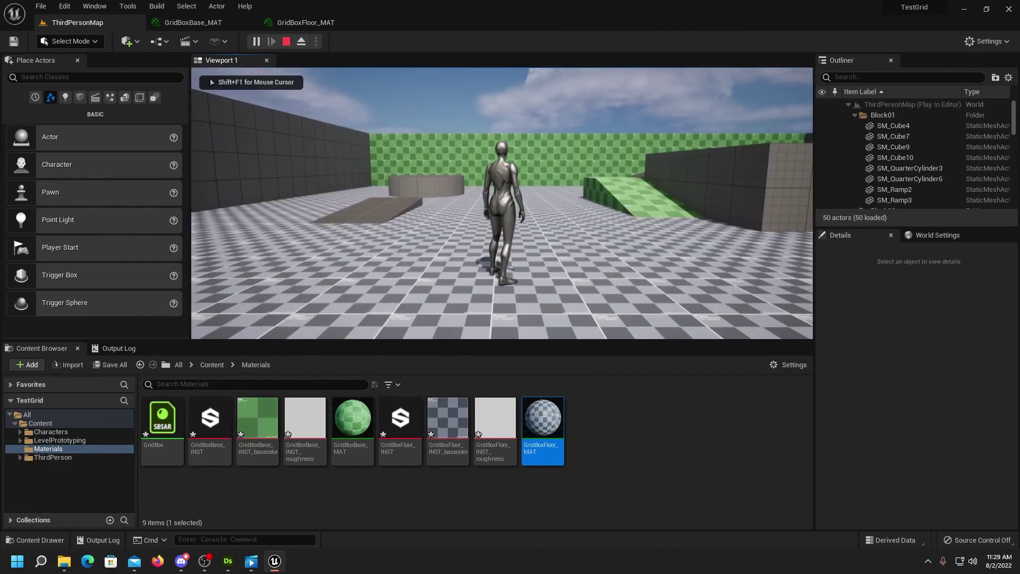
key("w")
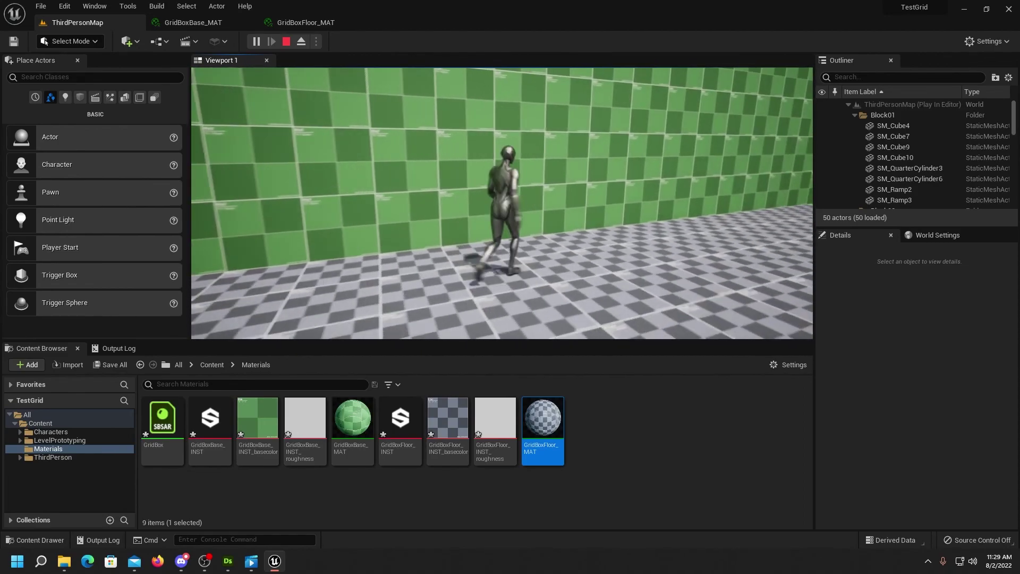
key("F11")
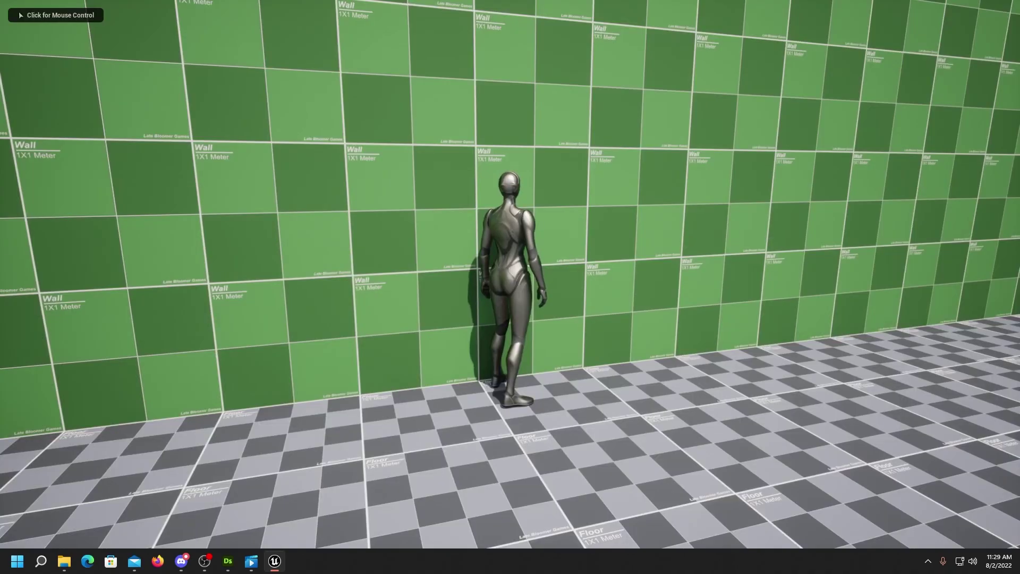
left_click(509, 286)
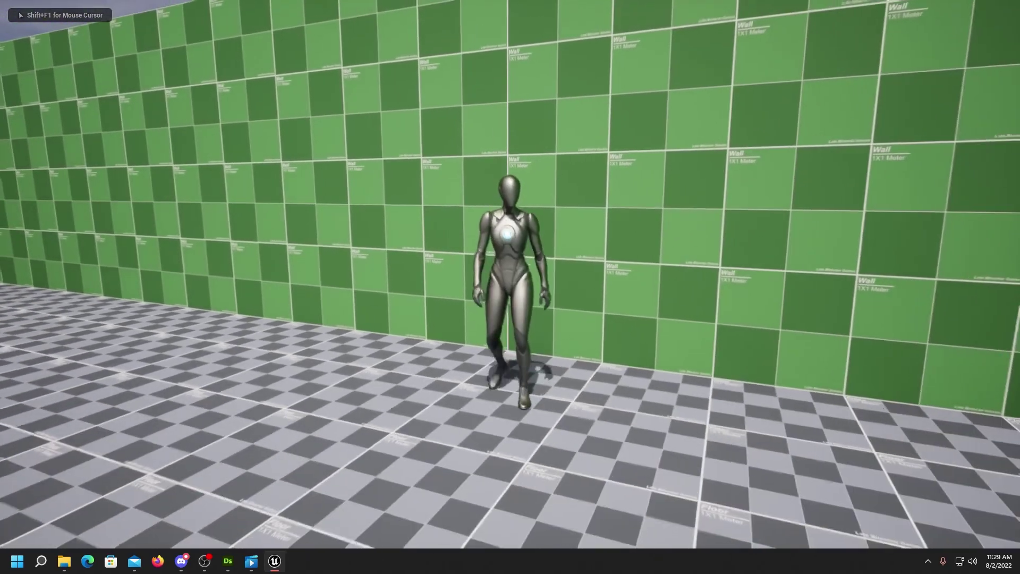